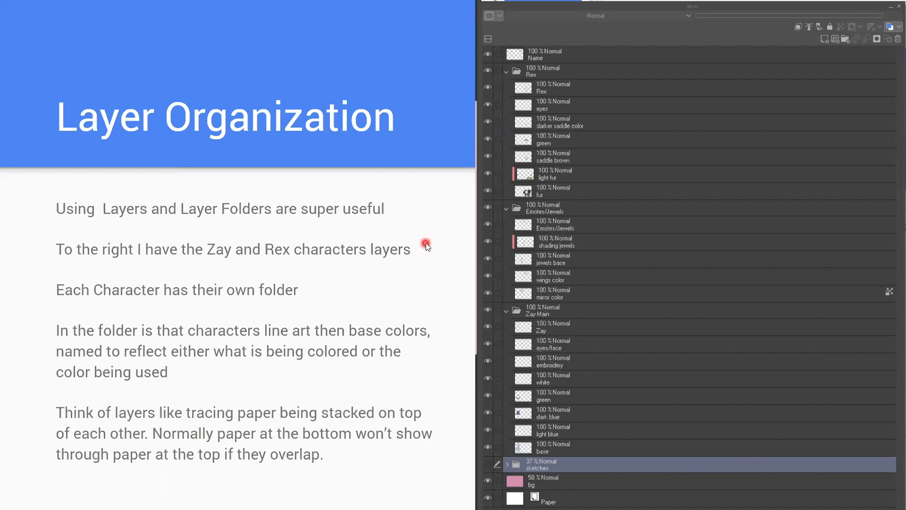
Step: Switch from the slideshow to Clip Studio Paint and hide Layer 5 and the character Copy folder
key("Escape")
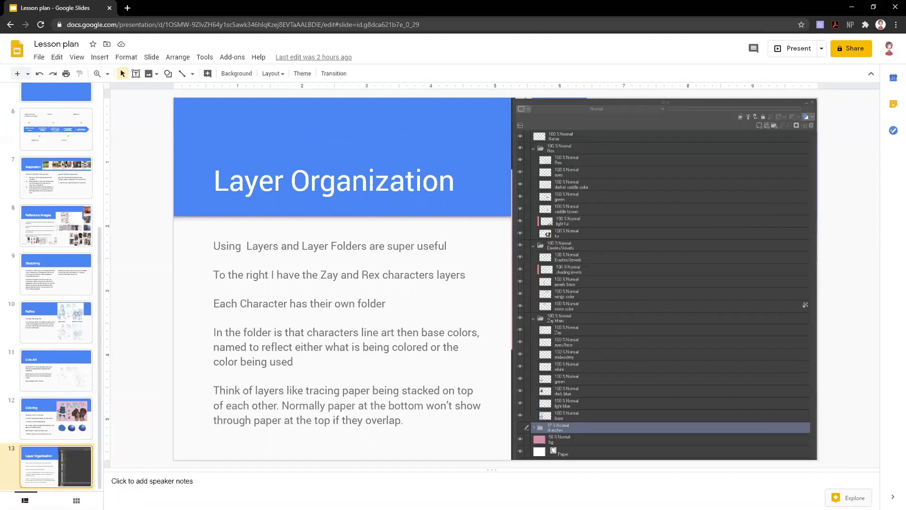
key("alt+Tab")
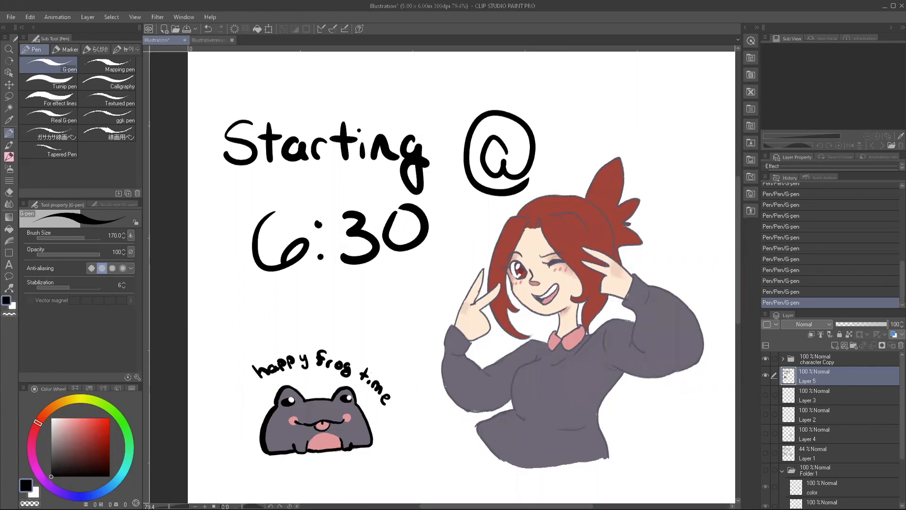
left_click(766, 376)
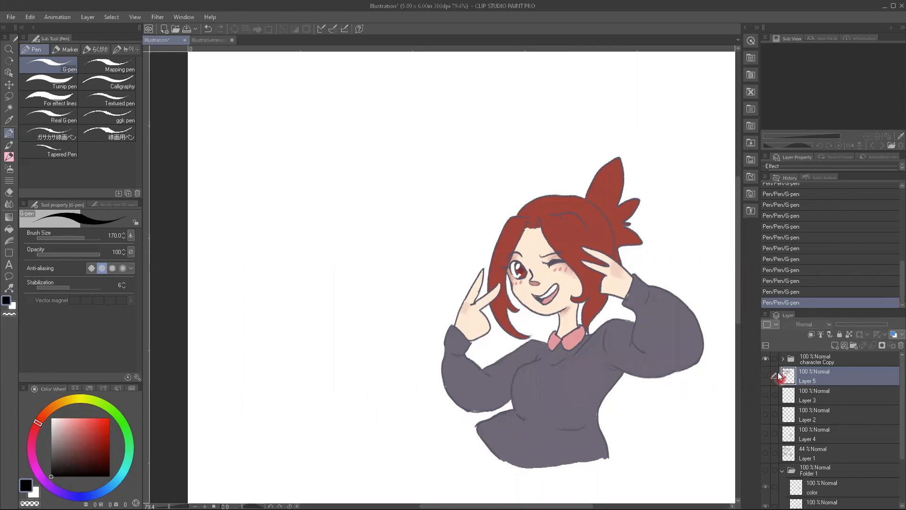
left_click(766, 360)
Step: Collapse Folder 1 in the layer list and briefly toggle the visibility of Layer 1
scroll(794, 462, "down", 3)
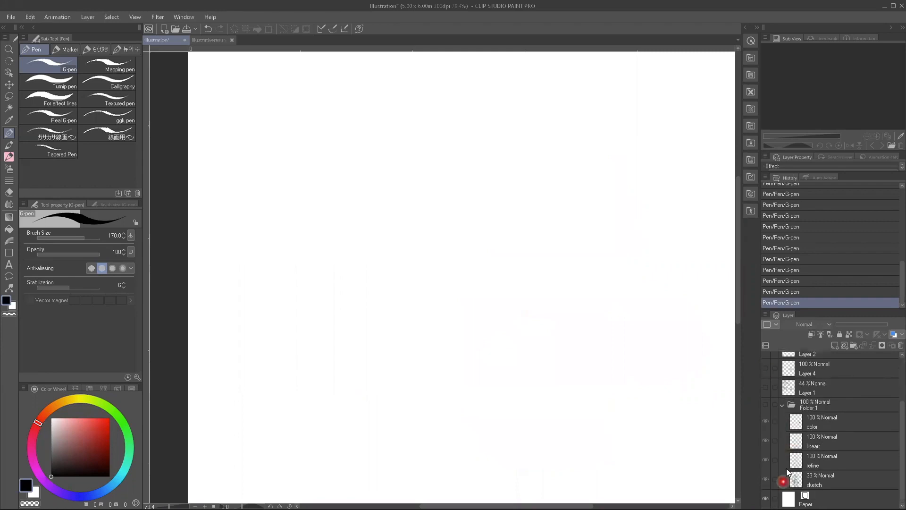
left_click(782, 406)
left_click(763, 456)
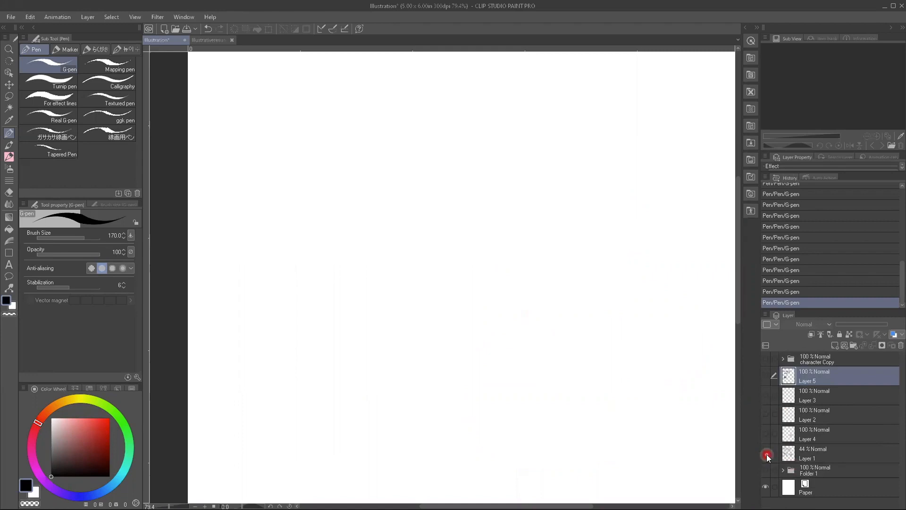
left_click(767, 454)
left_click(771, 457)
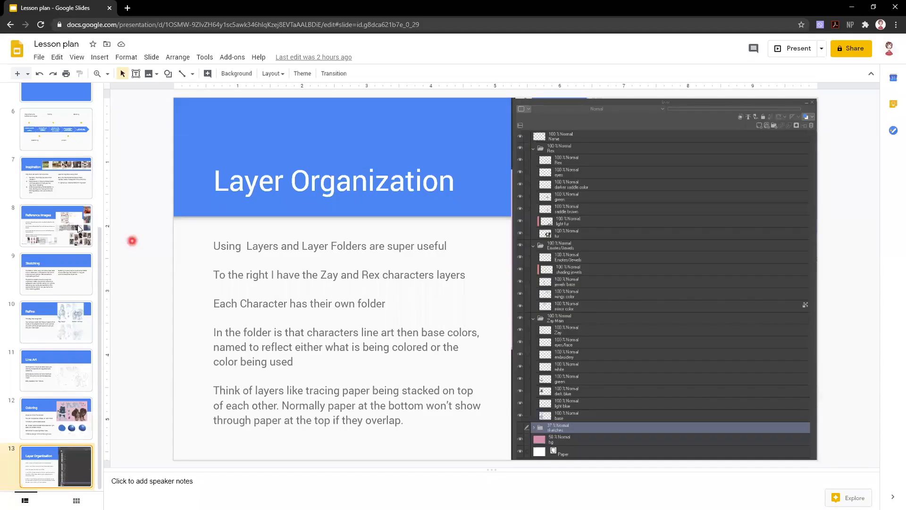
Step: Return from the lesson slides to Clip Studio Paint and choose the SU-Cream Pencil as the drawing tool
scroll(64, 192, "up", 5)
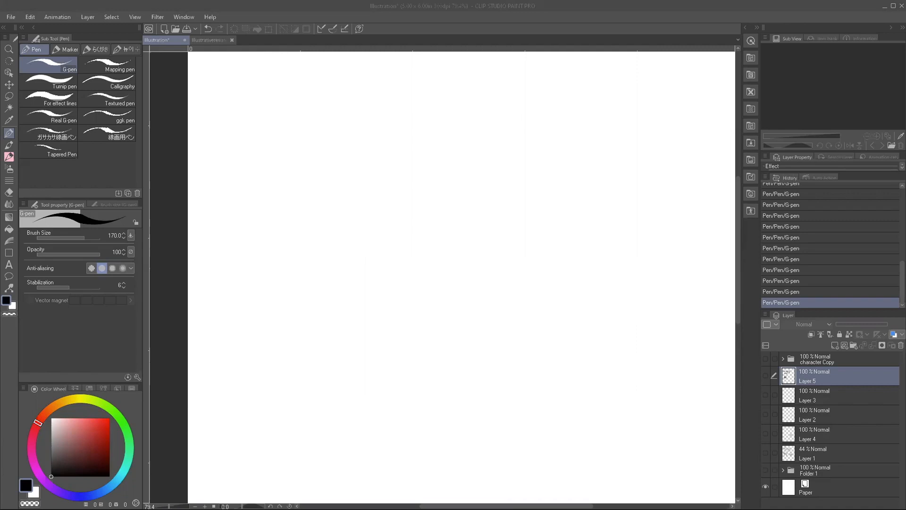
left_click(11, 149)
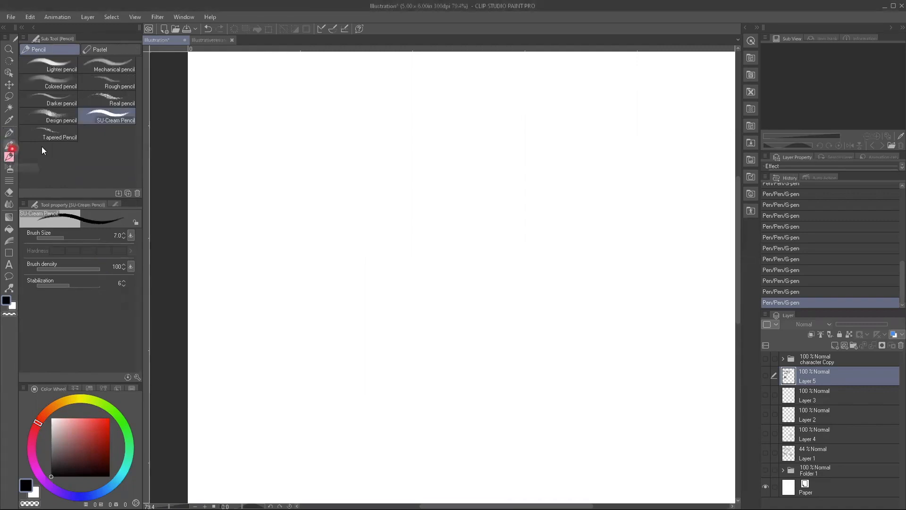
left_click(13, 149)
left_click(86, 113)
Step: Show and select Layer 1 with the sketching examples and set its opacity to 100%
left_click(766, 452)
left_click(765, 452)
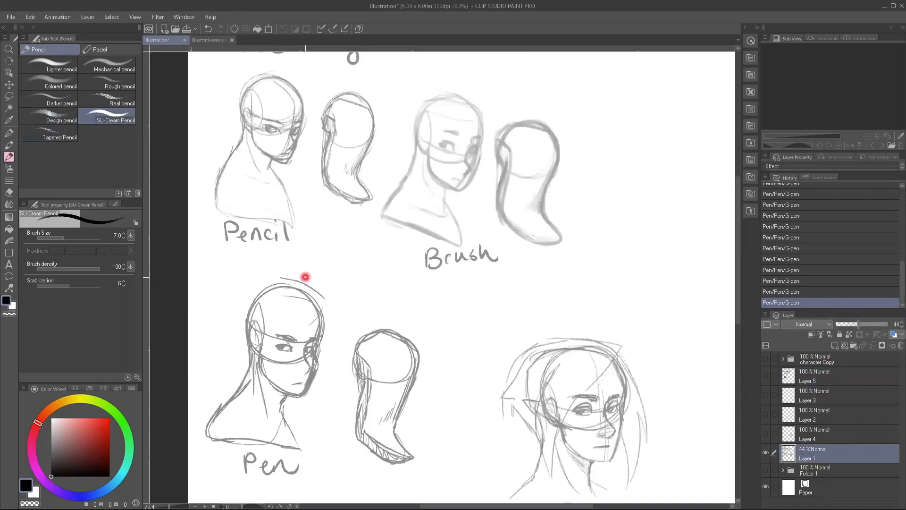
scroll(418, 297, "down", 2)
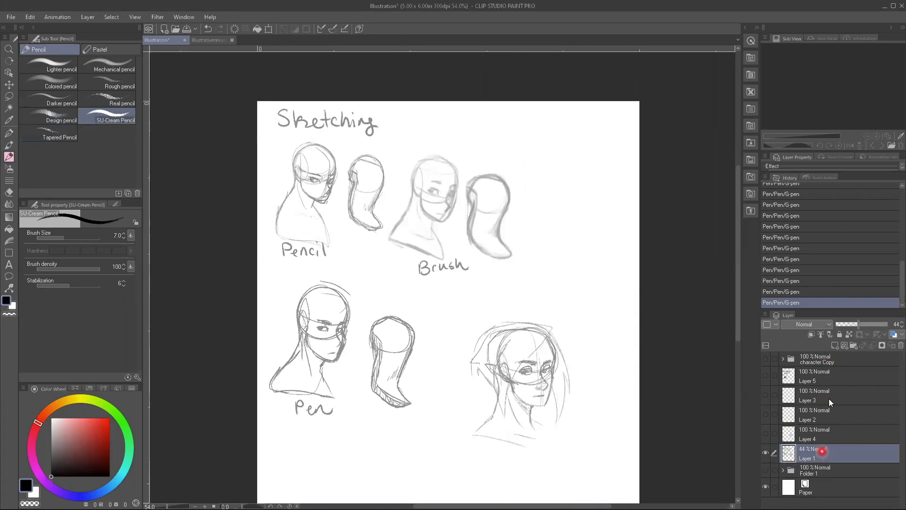
left_click(887, 326)
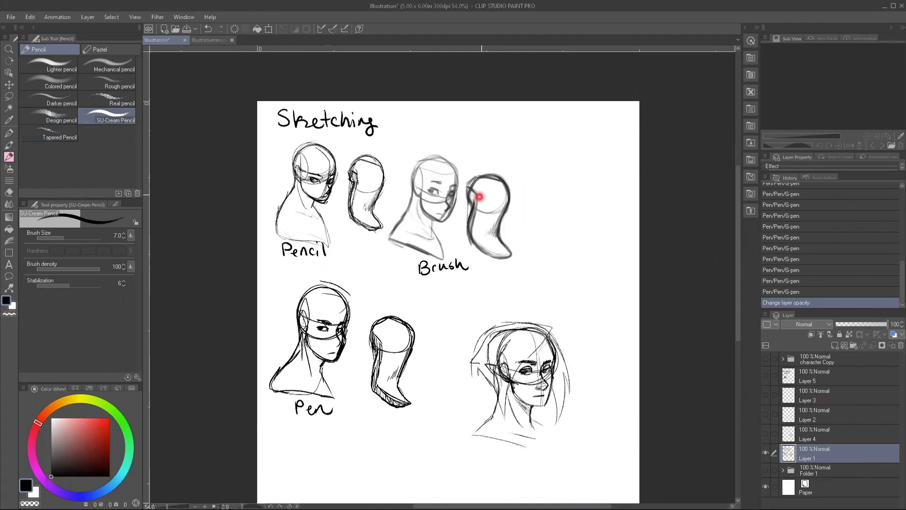
Step: Draw a long zigzag pencil stroke and shorter test scribbles beside the Brush body shape
mouse_move(528, 144)
left_mouse_down()
mouse_move(549, 195)
mouse_move(524, 272)
left_mouse_up()
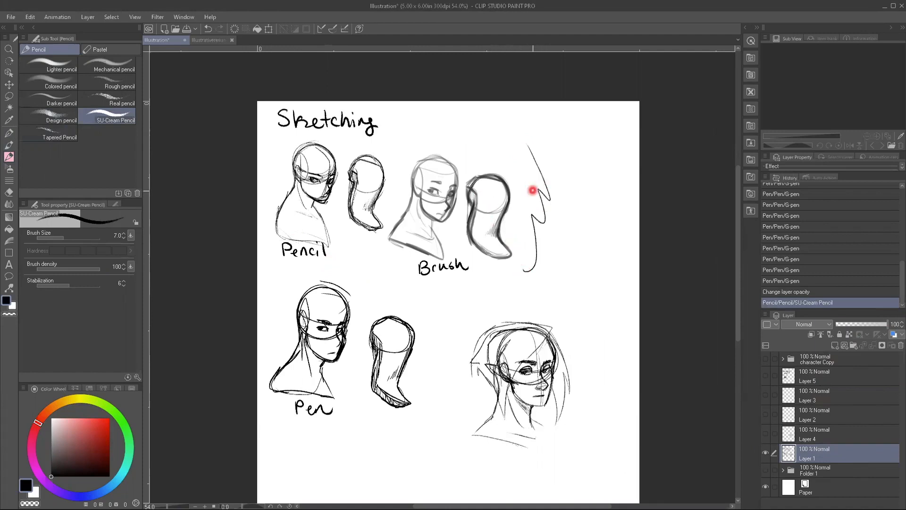
scroll(532, 190, "up", 6)
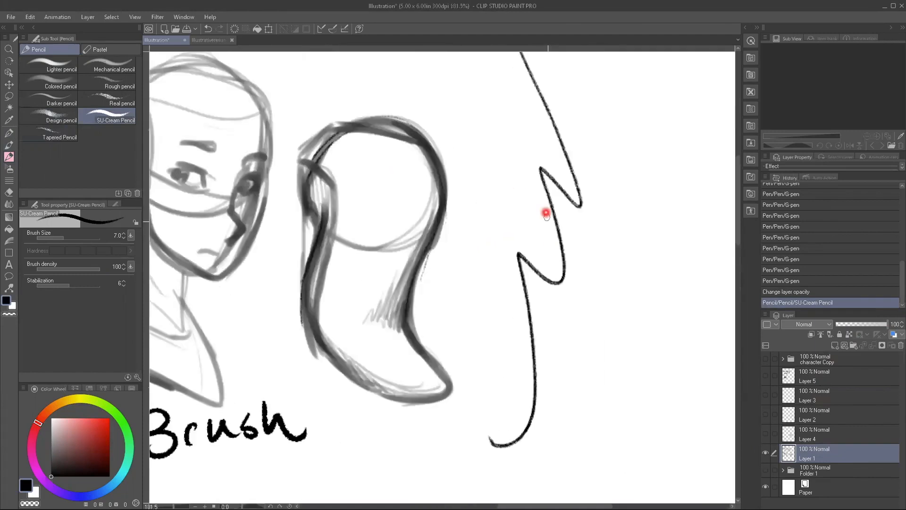
scroll(555, 255, "up", 5)
scroll(497, 217, "down", 7)
mouse_move(469, 217)
left_mouse_down()
mouse_move(481, 283)
mouse_move(470, 312)
mouse_move(459, 314)
mouse_move(468, 375)
left_mouse_up()
left_click_drag(455, 303, 462, 372)
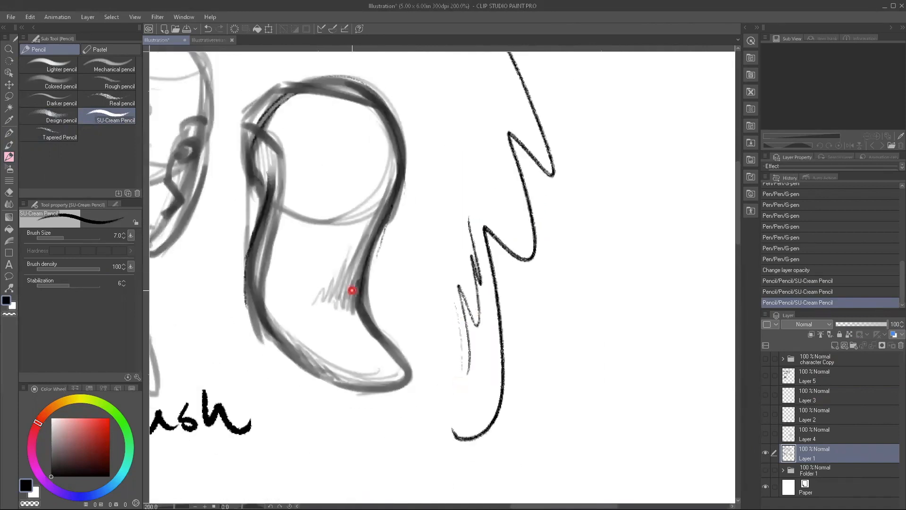
Step: Add pencil strokes over both shoulder lines of the bust labelled Pencil
scroll(240, 284, "down", 5)
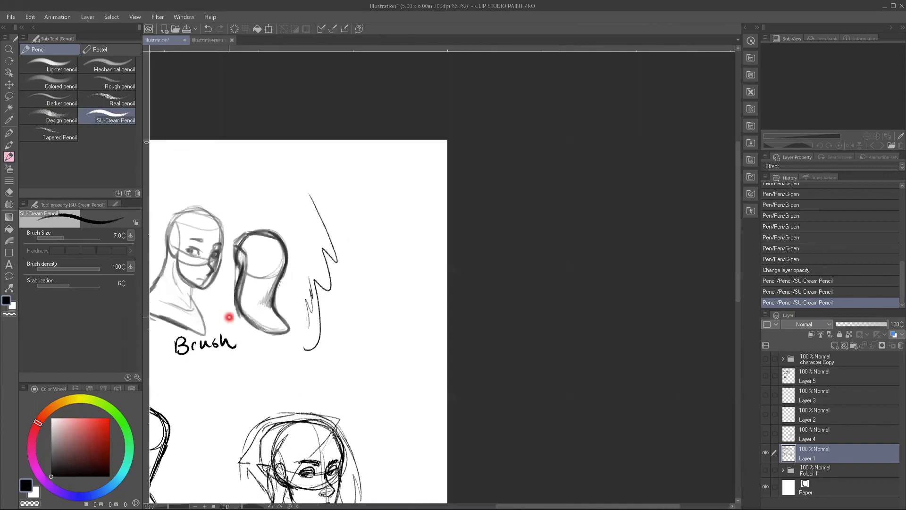
left_click_drag(220, 332, 369, 281)
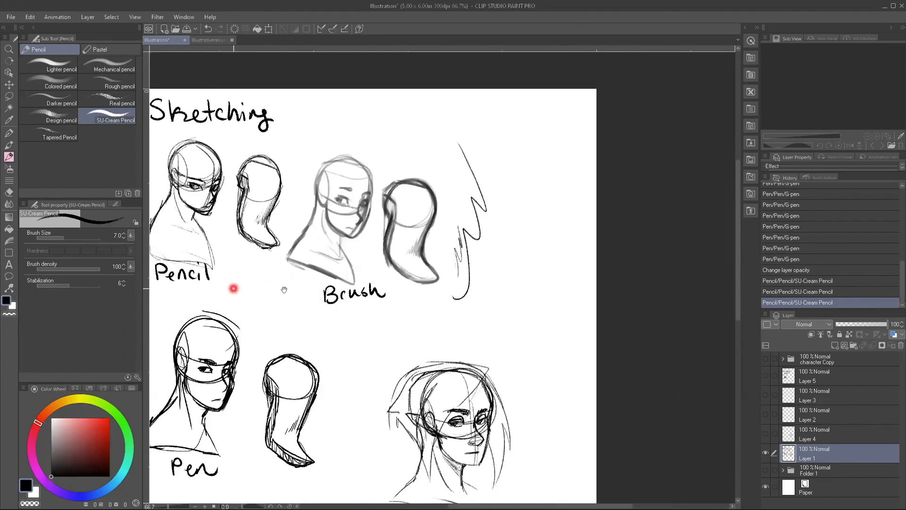
left_click_drag(194, 306, 281, 281)
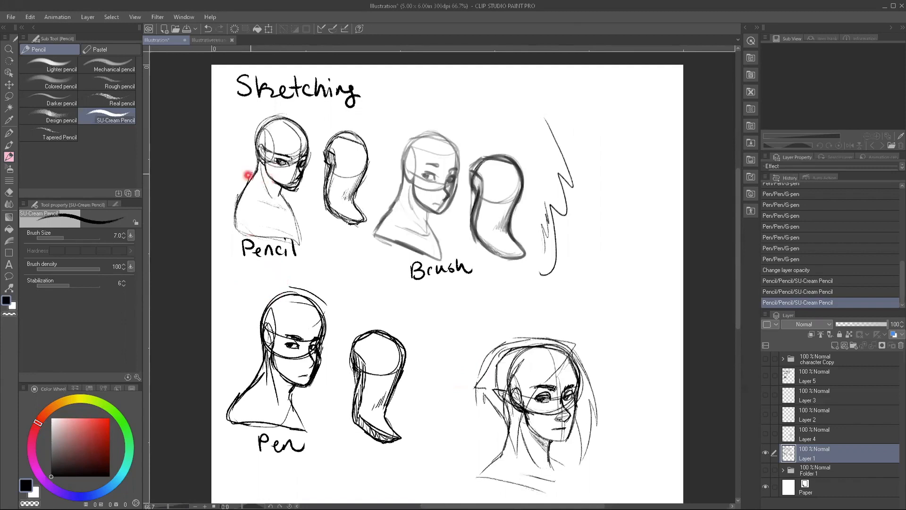
mouse_move(250, 183)
left_mouse_down()
mouse_move(230, 210)
mouse_move(231, 229)
left_mouse_up()
left_click_drag(282, 197, 301, 242)
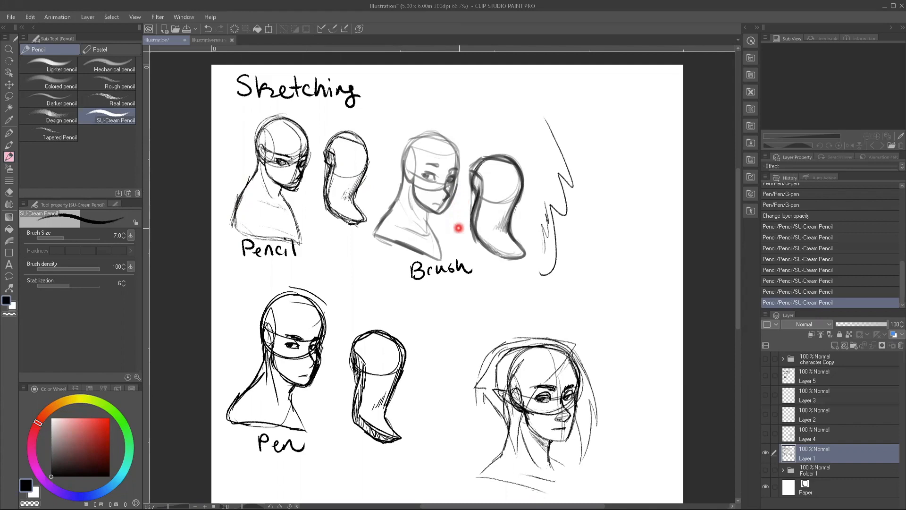
Step: Sketch a round form with inner plane lines above the Brush body shape using Dense watercolor, and trim its outer edge
key("b")
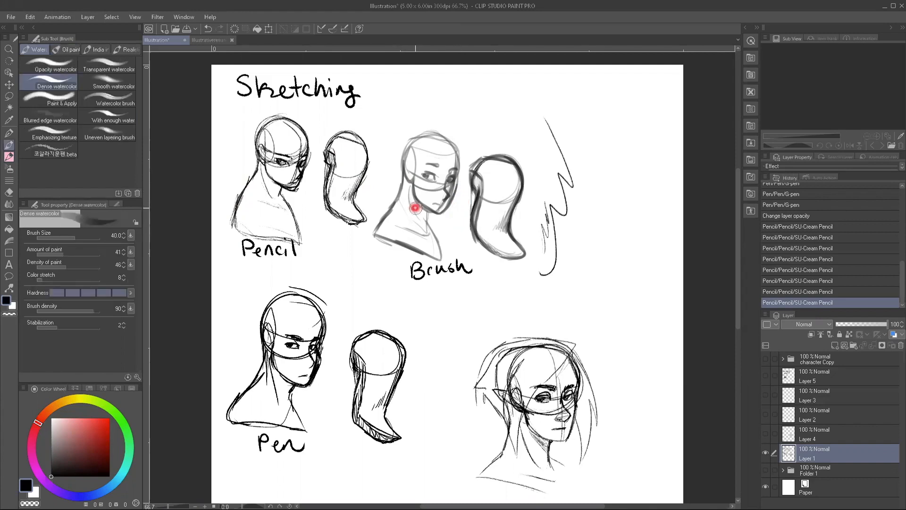
mouse_move(491, 107)
left_mouse_down()
mouse_move(466, 110)
mouse_move(509, 112)
mouse_move(513, 121)
mouse_move(465, 125)
mouse_move(501, 107)
mouse_move(504, 115)
mouse_move(482, 100)
mouse_move(505, 105)
left_mouse_up()
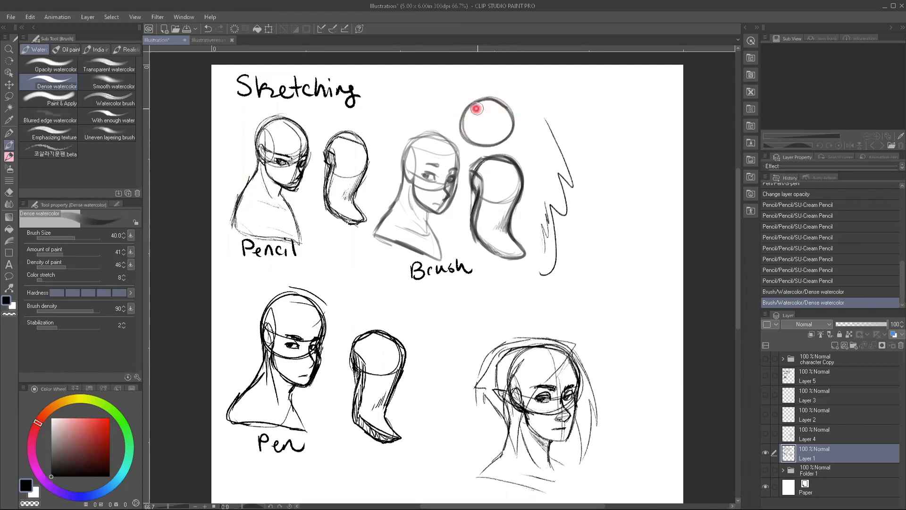
left_click_drag(497, 102, 515, 123)
mouse_move(486, 95)
left_mouse_down()
mouse_move(509, 116)
mouse_move(502, 108)
mouse_move(508, 136)
mouse_move(497, 118)
mouse_move(509, 113)
mouse_move(497, 118)
mouse_move(506, 117)
mouse_move(503, 134)
left_mouse_up()
mouse_move(509, 115)
left_mouse_down()
mouse_move(484, 127)
mouse_move(486, 146)
mouse_move(488, 124)
mouse_move(467, 112)
mouse_move(483, 99)
mouse_move(463, 122)
mouse_move(477, 139)
mouse_move(468, 114)
mouse_move(465, 128)
mouse_move(479, 142)
mouse_move(484, 127)
mouse_move(492, 129)
mouse_move(458, 114)
mouse_move(473, 119)
mouse_move(464, 124)
mouse_move(472, 131)
mouse_move(494, 121)
left_mouse_up()
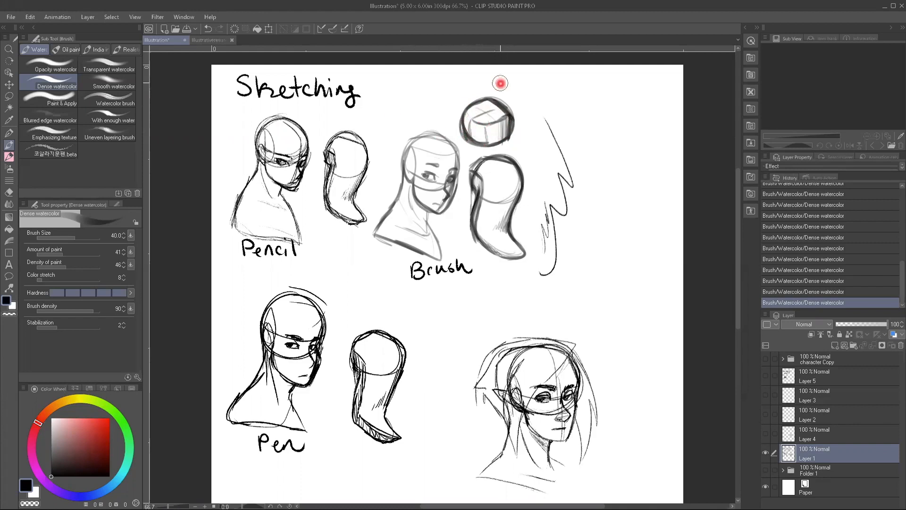
mouse_move(507, 100)
left_mouse_down()
mouse_move(495, 89)
mouse_move(519, 121)
mouse_move(512, 126)
left_mouse_up()
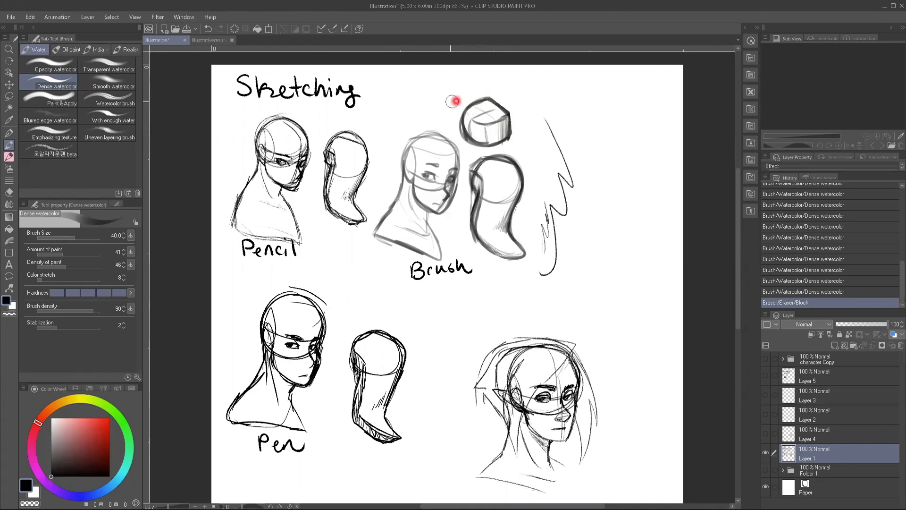
Step: Sketch a second head with a circle, centre line and angular jaw in the page's upper-right corner
mouse_move(610, 111)
left_mouse_down()
mouse_move(631, 148)
mouse_move(588, 140)
mouse_move(615, 114)
mouse_move(635, 121)
mouse_move(639, 148)
mouse_move(631, 180)
mouse_move(615, 173)
left_mouse_up()
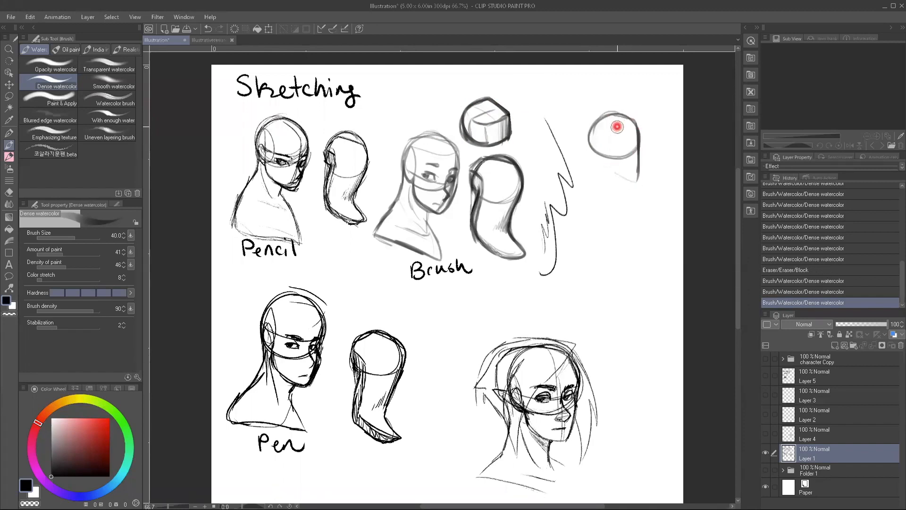
mouse_move(611, 127)
left_mouse_down()
mouse_move(612, 166)
mouse_move(609, 129)
mouse_move(628, 169)
mouse_move(644, 151)
mouse_move(607, 158)
mouse_move(636, 135)
mouse_move(635, 127)
mouse_move(615, 133)
mouse_move(616, 126)
mouse_move(634, 126)
mouse_move(631, 184)
left_mouse_up()
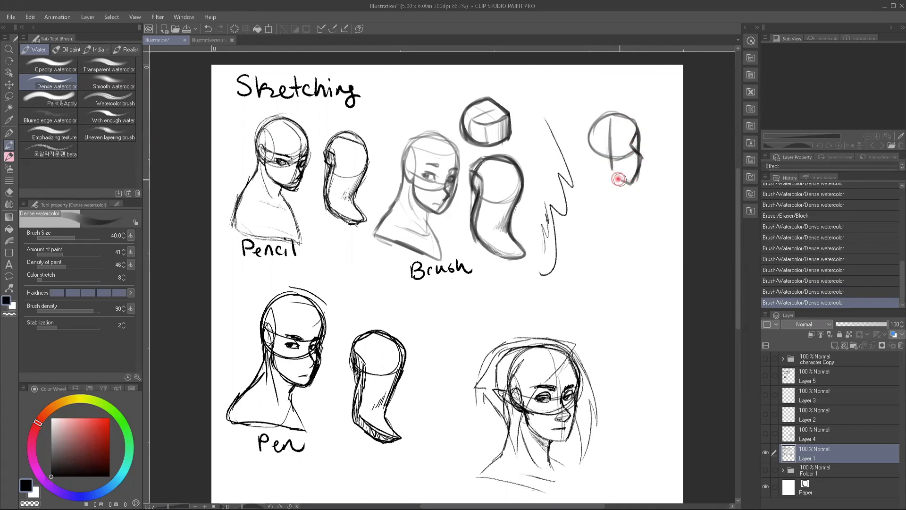
mouse_move(633, 136)
left_mouse_down()
mouse_move(628, 114)
mouse_move(631, 122)
mouse_move(589, 115)
left_mouse_up()
left_click_drag(589, 145, 609, 156)
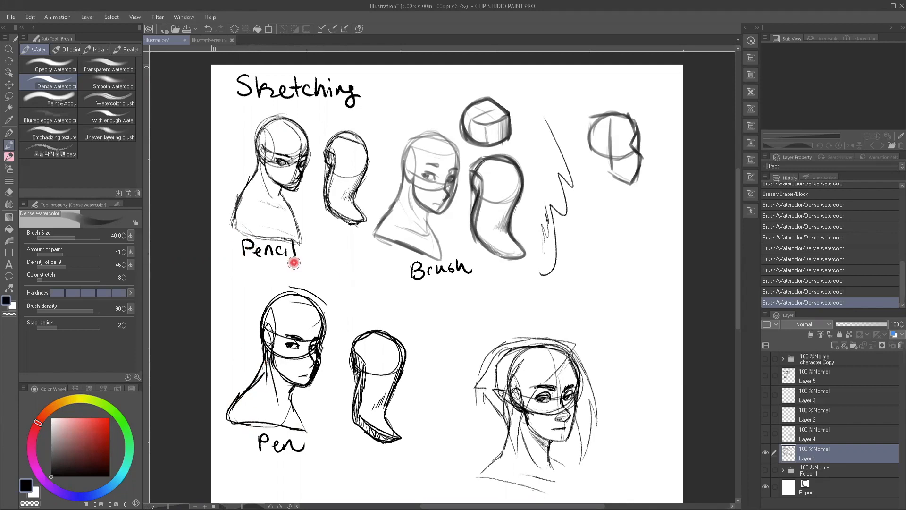
Step: Toggle Layer 1 off and on, and draw a large rounded loop around the elf head sketch
left_click(765, 454)
left_click(765, 454)
mouse_move(565, 314)
left_mouse_down()
mouse_move(441, 436)
mouse_move(495, 500)
mouse_move(620, 465)
mouse_move(567, 309)
left_mouse_up()
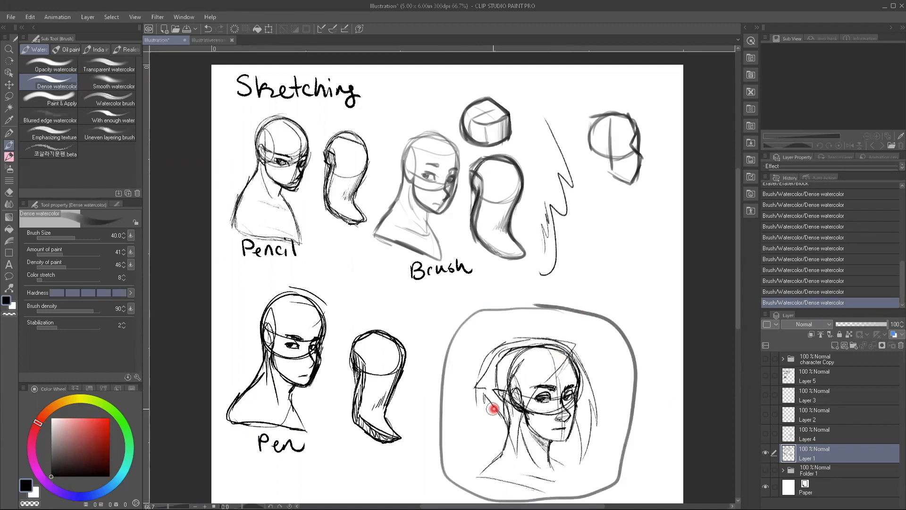
Step: Show Layer 4 with the grey fill and Layer 2 with the line art over the circled elf sketch
left_click(764, 453)
left_click(765, 453)
left_click(765, 434)
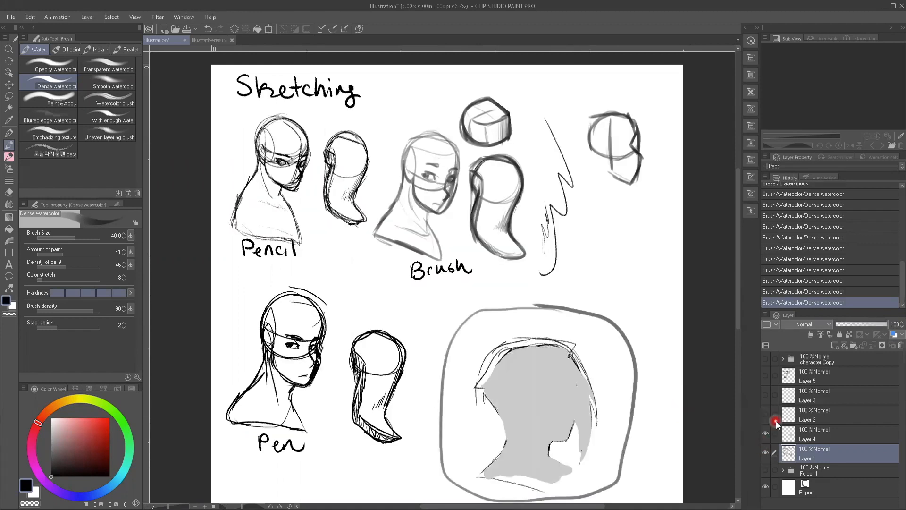
left_click(765, 414)
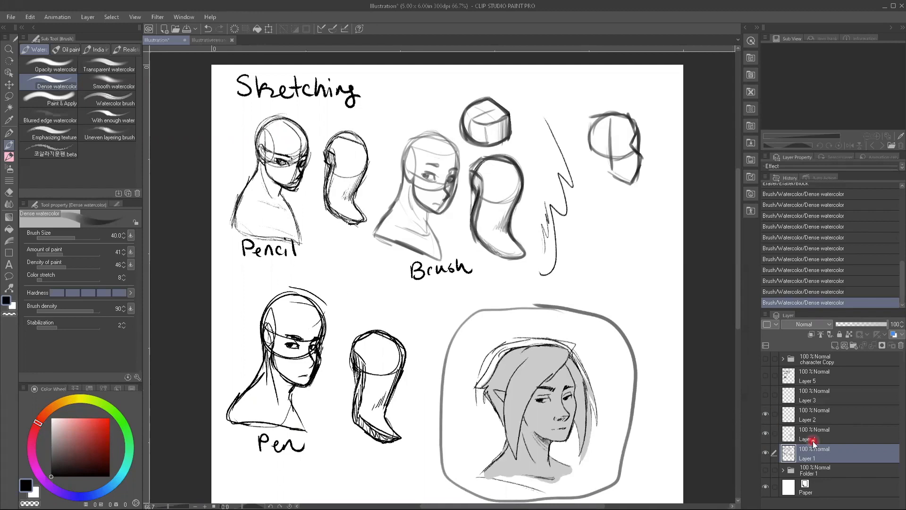
Step: Toggle Layer 2 to examine its line art, and show Layer 3 in its place for comparison
left_click(766, 414)
left_click(766, 415)
left_click(763, 413)
left_click(765, 395)
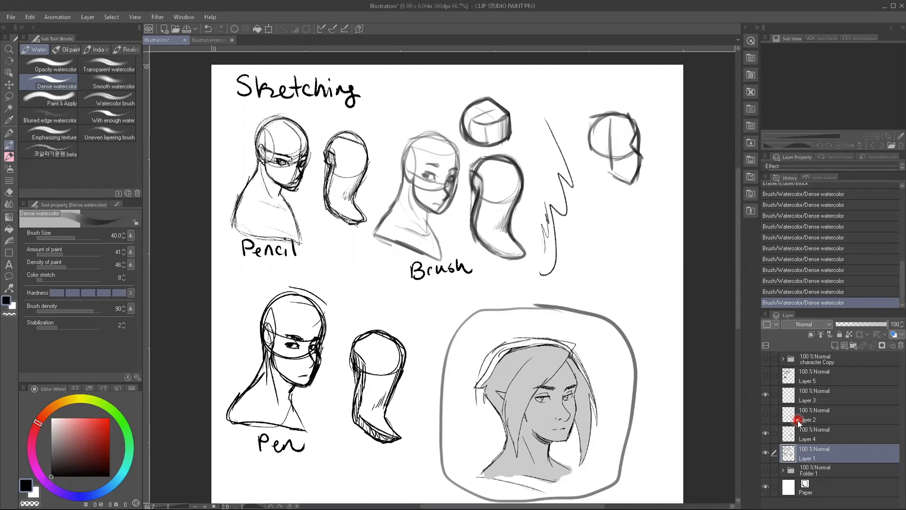
Step: Hide Layer 3, Layer 1 and Layer 4 to clear the page
left_click(765, 394)
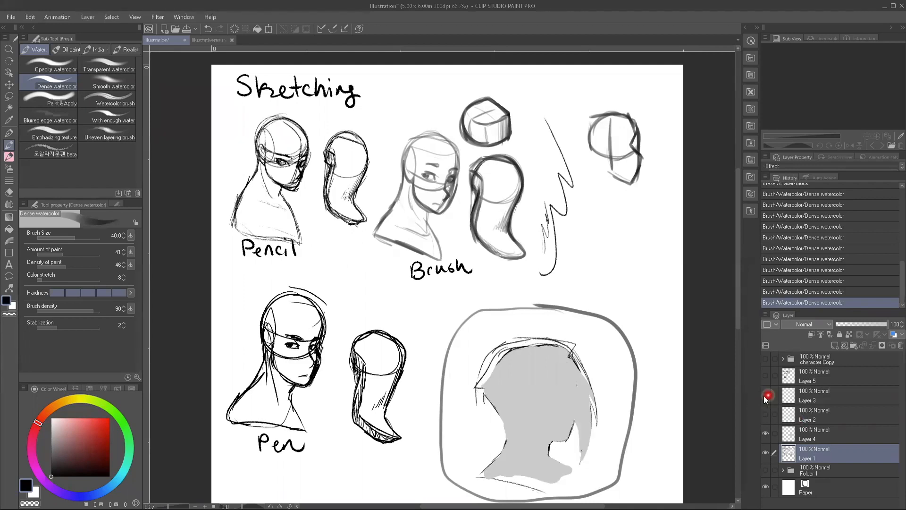
left_click(766, 452)
left_click(766, 433)
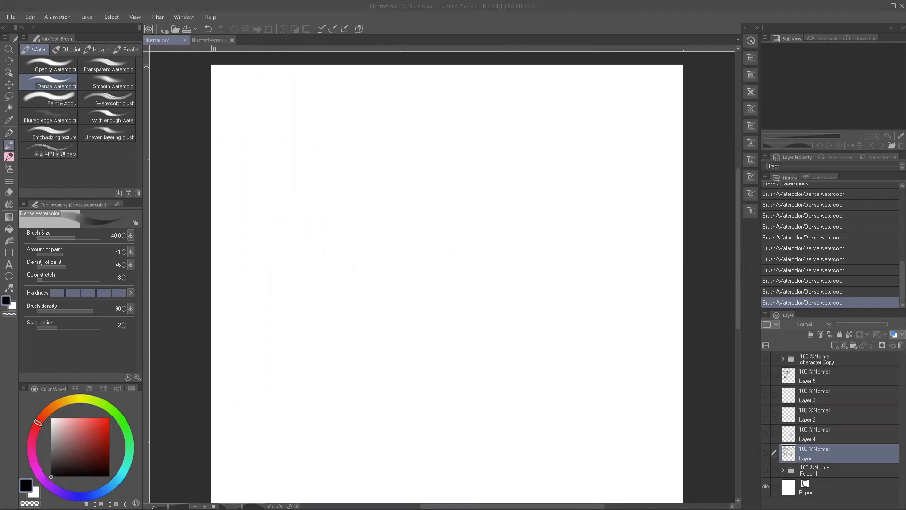
Step: Show Folder 1 and hide its color, lineart and refine layers, leaving the sketch layer on view
left_click(763, 470)
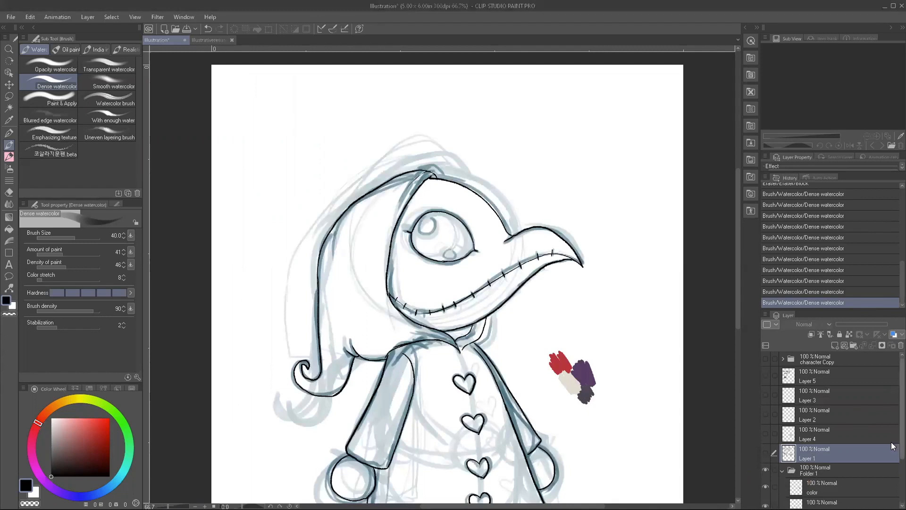
left_click_drag(902, 447, 901, 490)
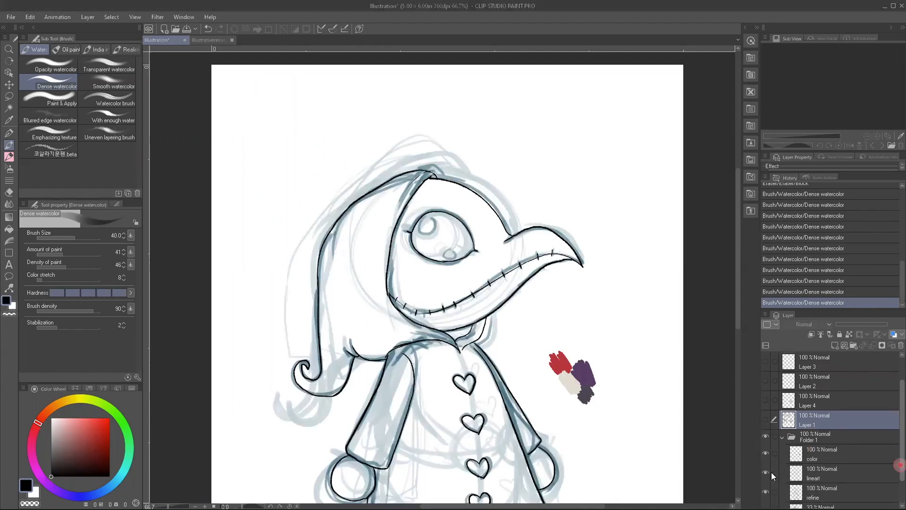
left_click(766, 464)
left_click(765, 405)
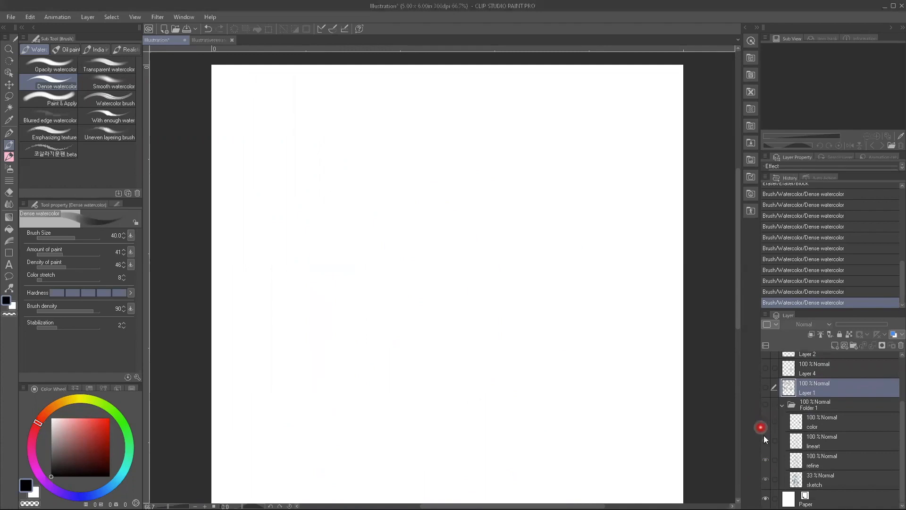
left_click(765, 405)
left_click(765, 461)
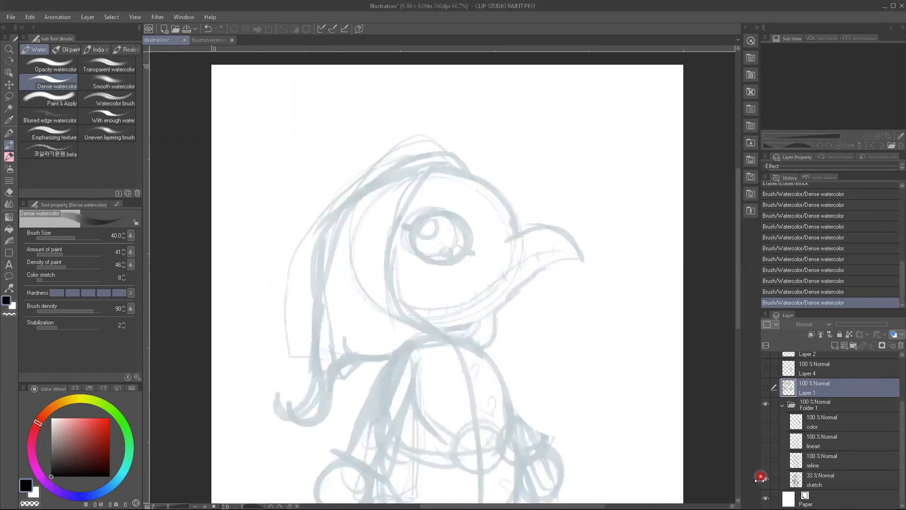
Step: Rename Folder 1 as Plague doc
left_click(805, 407)
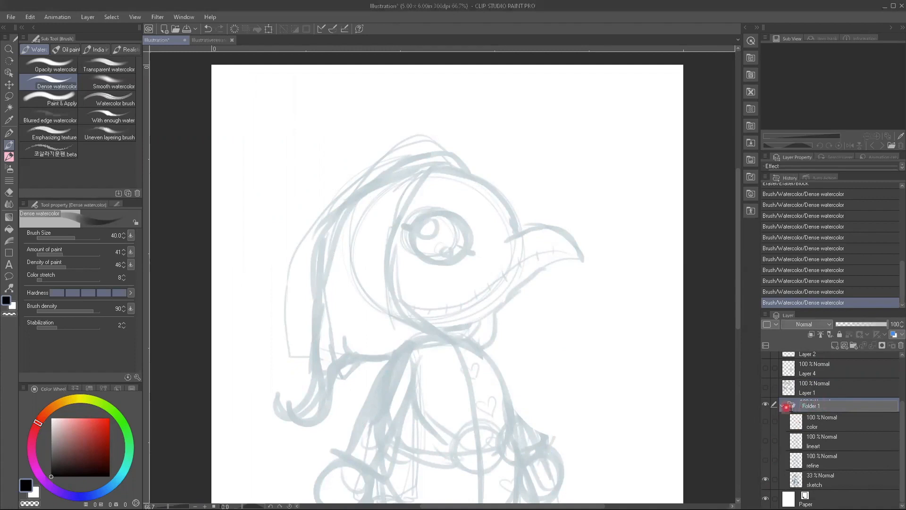
left_click(833, 420)
double_click(823, 408)
type("Plague doc")
key("Return")
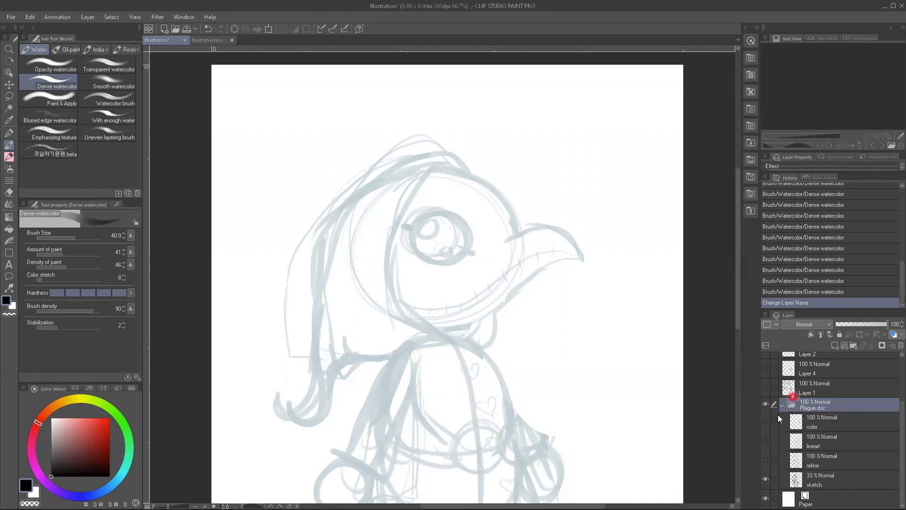
double_click(810, 409)
left_click(836, 406)
Step: Raise the sketch layer's opacity to 100%
left_click(778, 481)
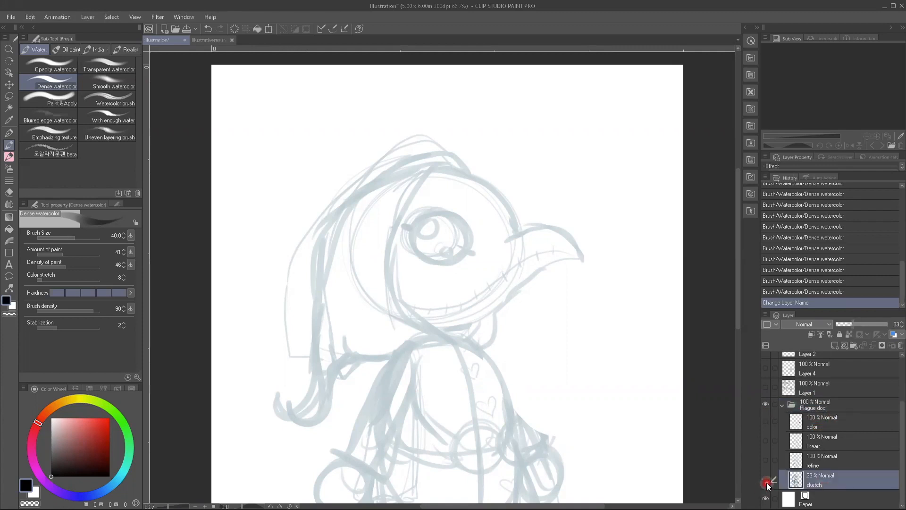
left_click(857, 325)
left_click_drag(870, 329, 895, 324)
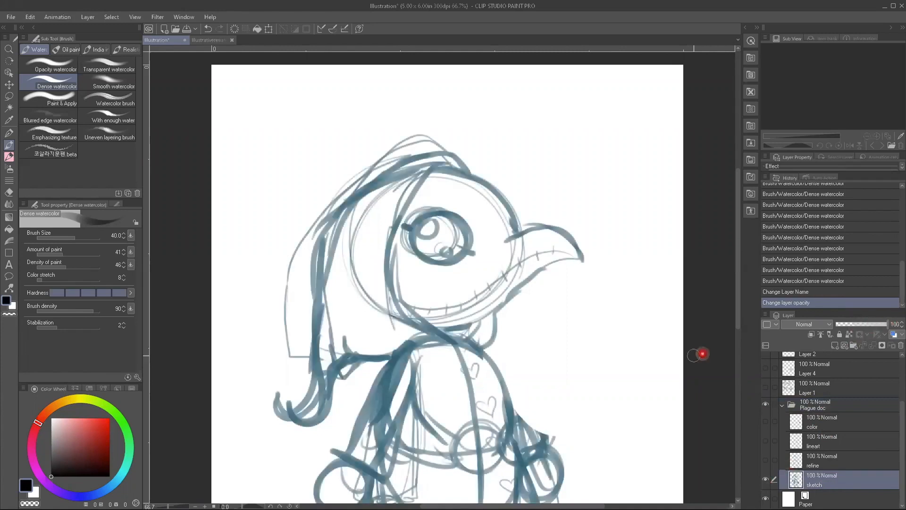
Step: Examine the whole sketch, hide the sketch layer and show the refine layer in its place
scroll(652, 363, "down", 1)
left_click_drag(385, 380, 374, 281)
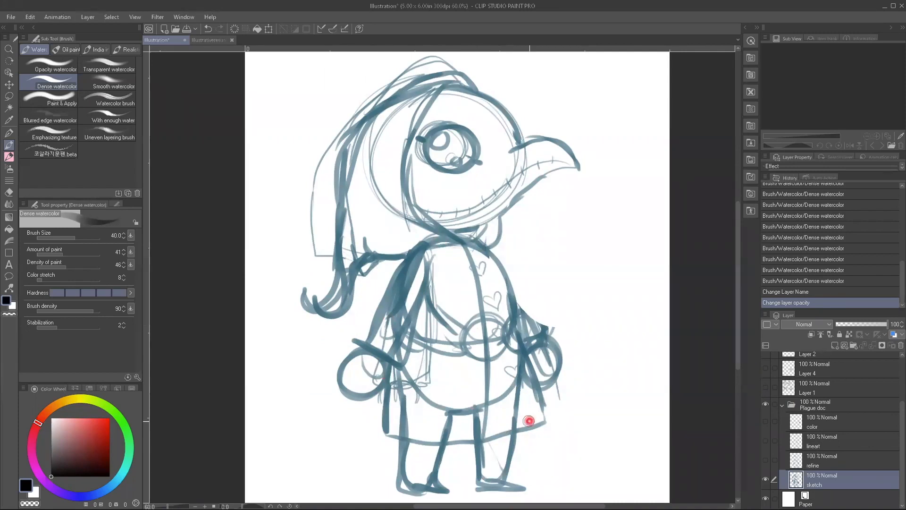
left_click(765, 475)
left_click(765, 460)
left_click(765, 478)
left_click(765, 478)
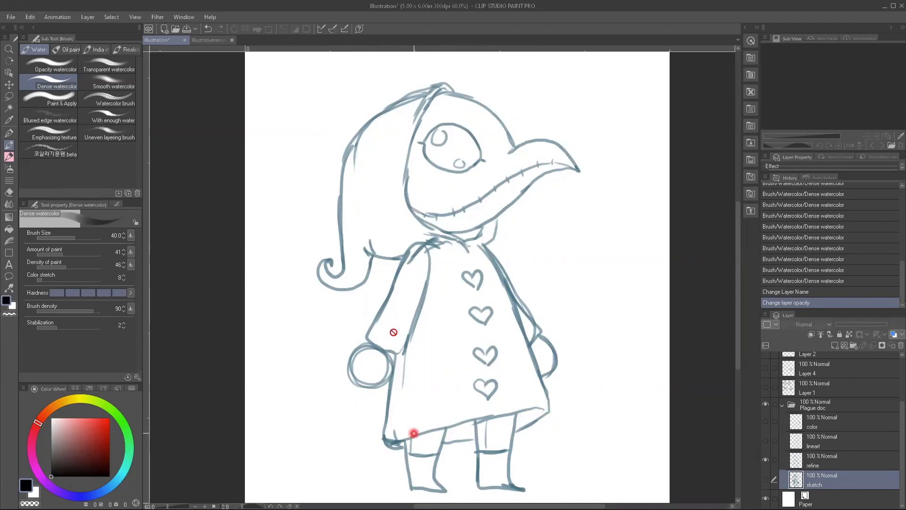
Step: Swap between the refine and lineart layers to compare them, leaving only the lineart on view
left_click(763, 452)
left_click(764, 441)
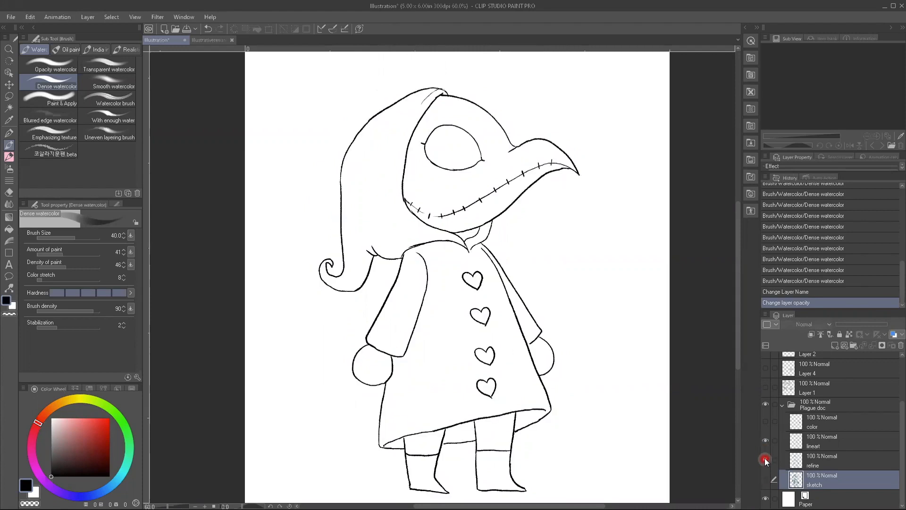
left_click(766, 460)
left_click(764, 442)
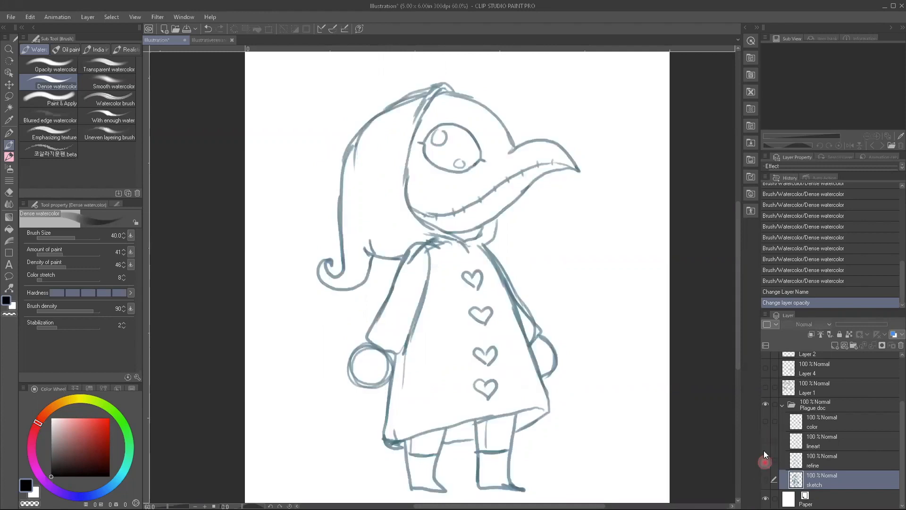
left_click(765, 459)
left_click(766, 441)
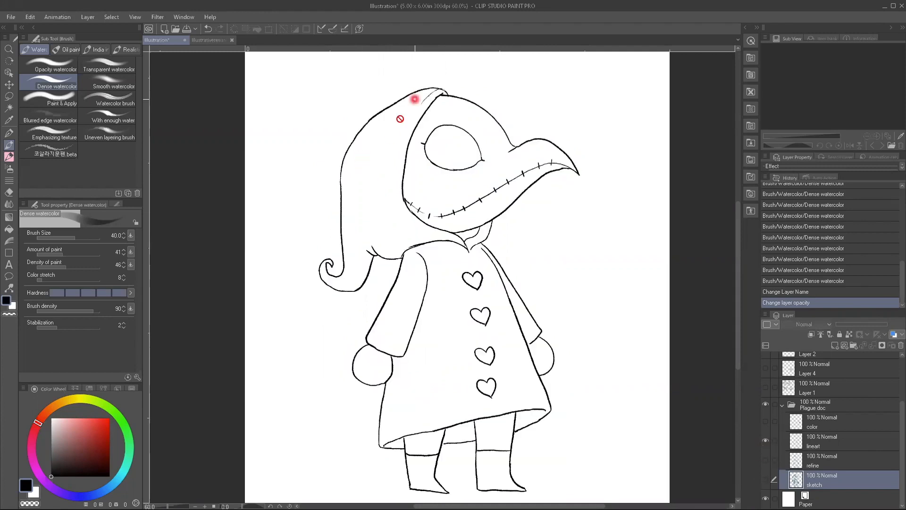
Step: Toggle the color layer by itself to examine its swatches, and show it together with the lineart layer
left_click(765, 440)
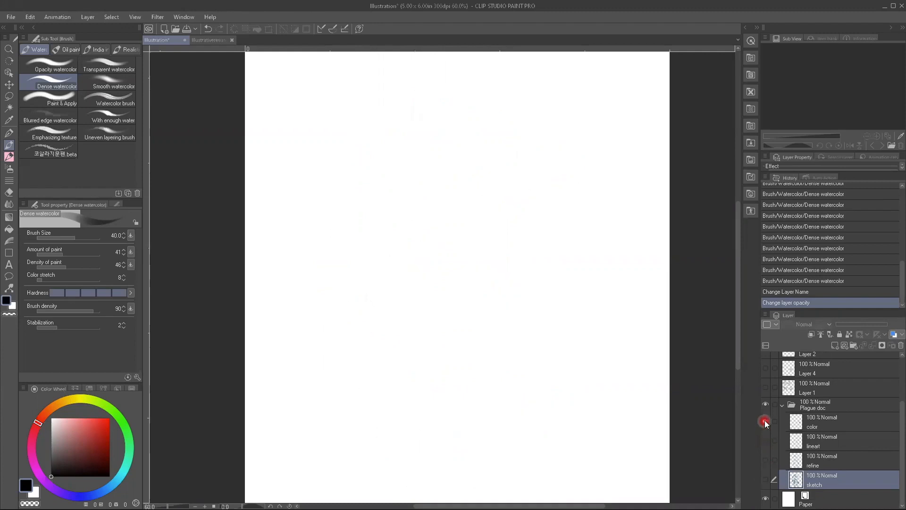
left_click(766, 422)
left_click(766, 421)
left_click(766, 422)
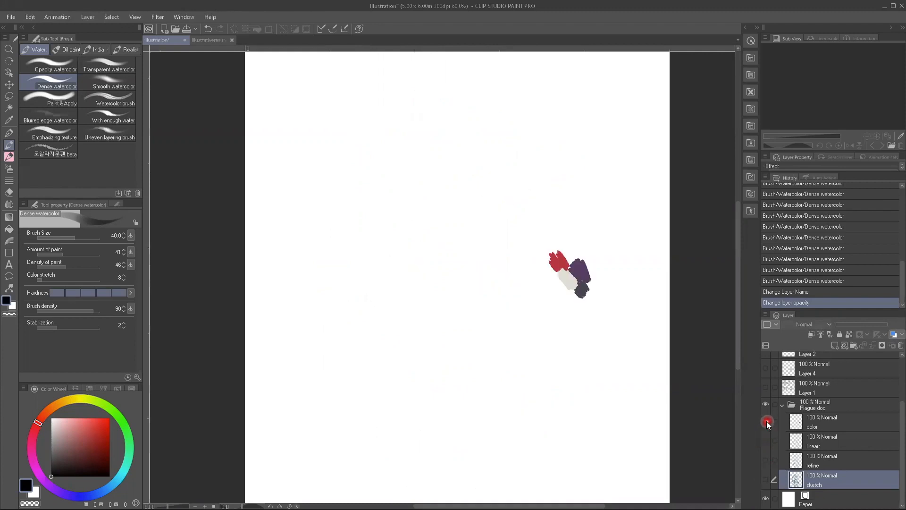
left_click(765, 441)
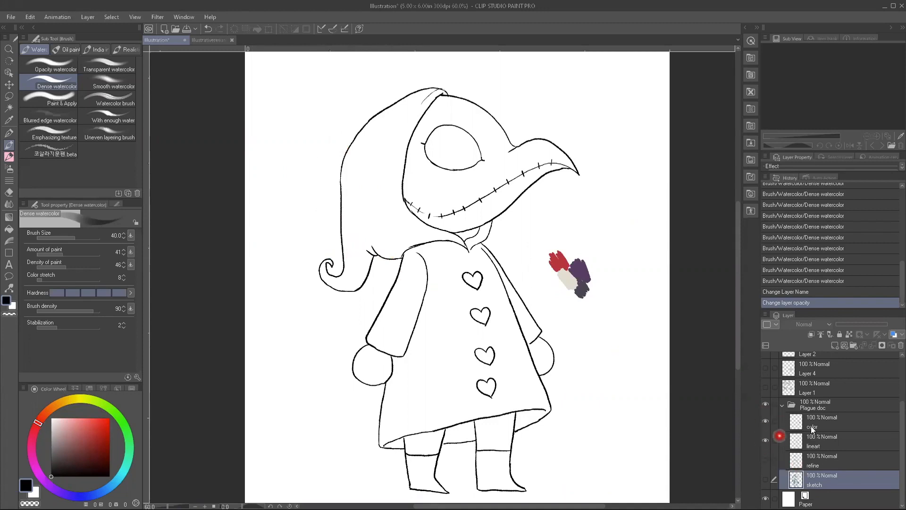
Step: Add a new raster layer between the lineart and refine layers
left_click(810, 439)
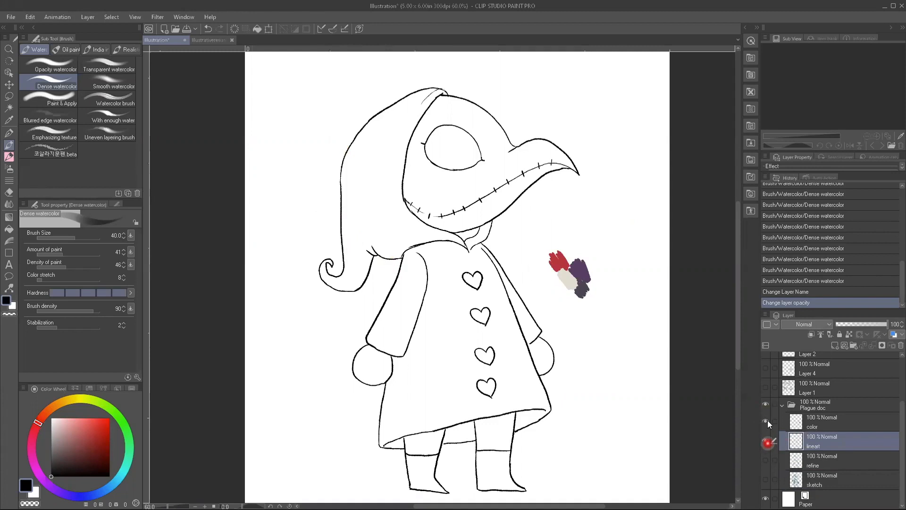
left_click(796, 457)
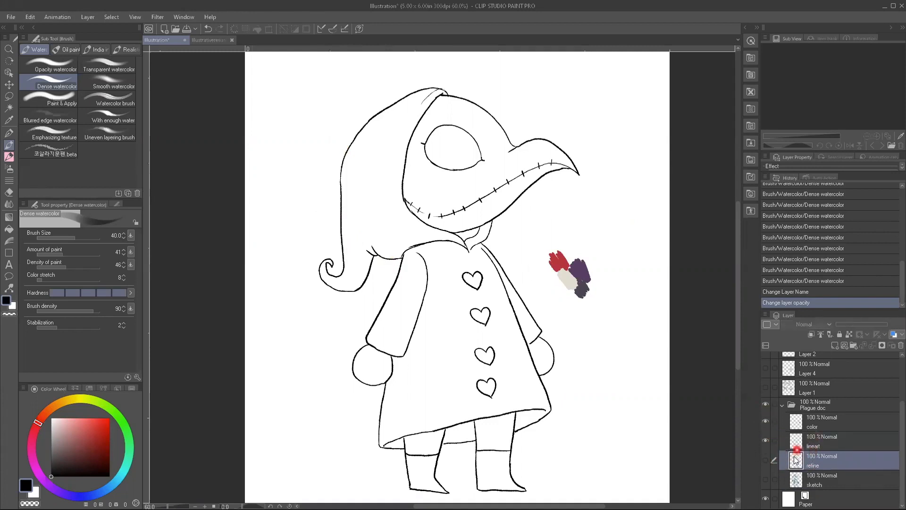
left_click(834, 345)
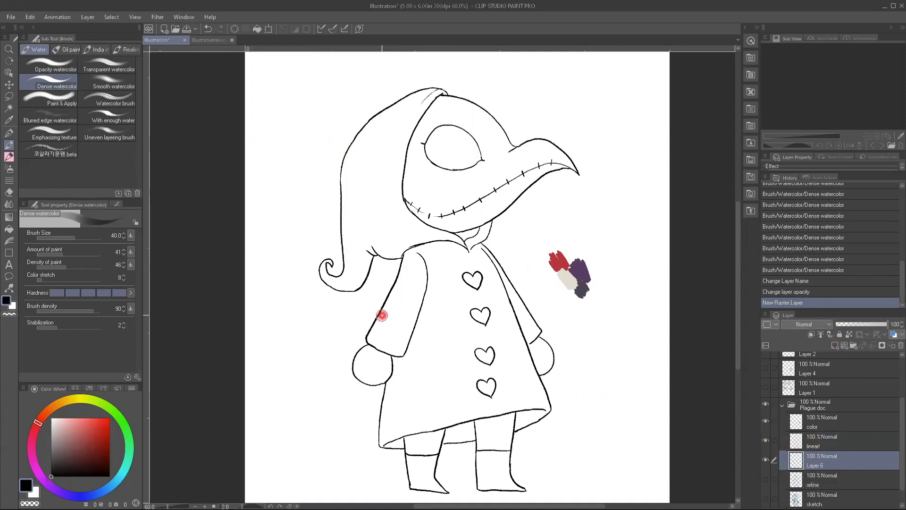
Step: Set the lineart layer as the reference layer
left_click(812, 440)
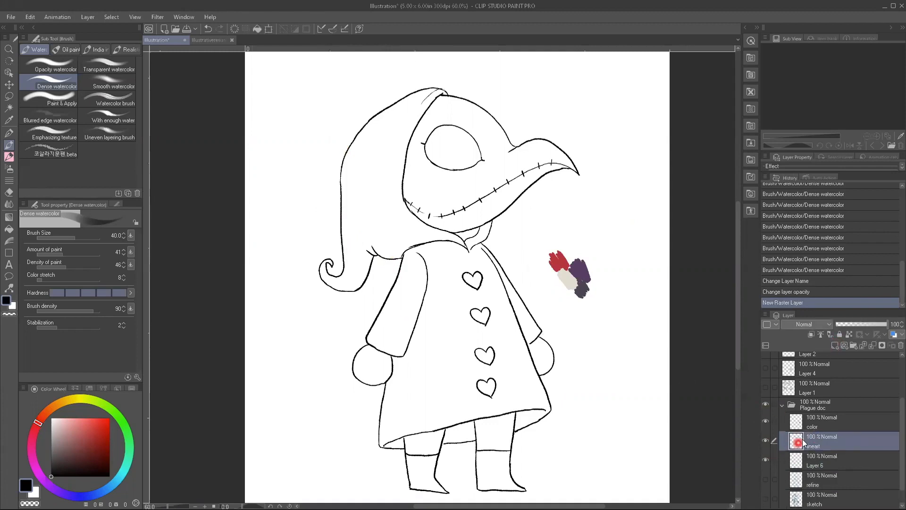
left_click(811, 436)
left_click(810, 335)
left_click(820, 334)
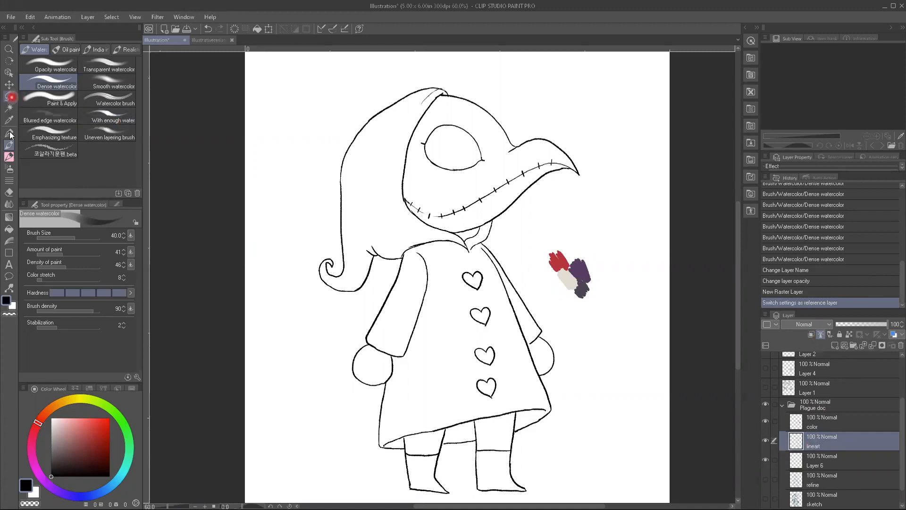
Step: Choose the Magic wand's From reference layer variant and rename the new layer below lineart as coat
left_click(10, 109)
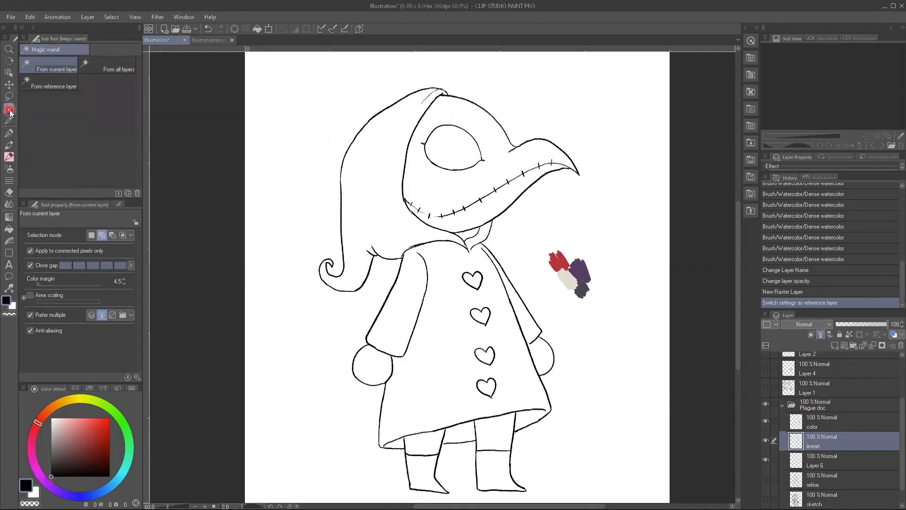
left_click(36, 69)
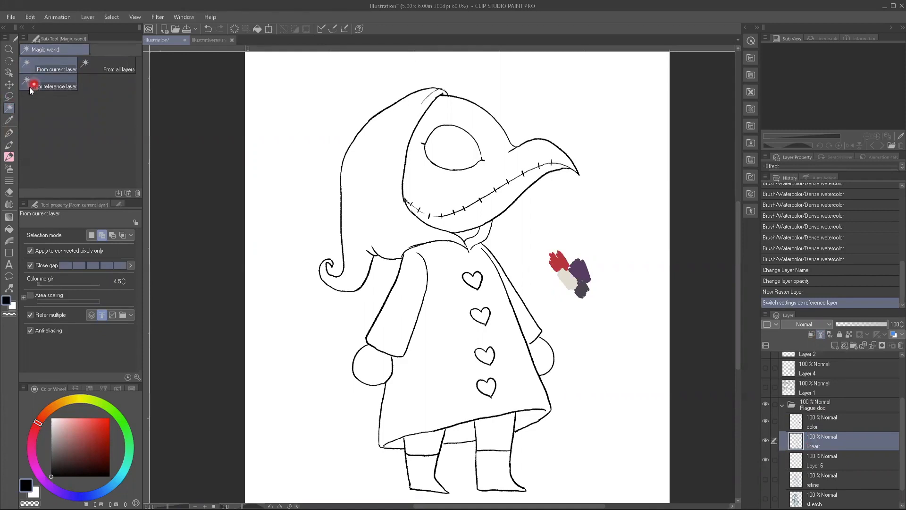
left_click(29, 86)
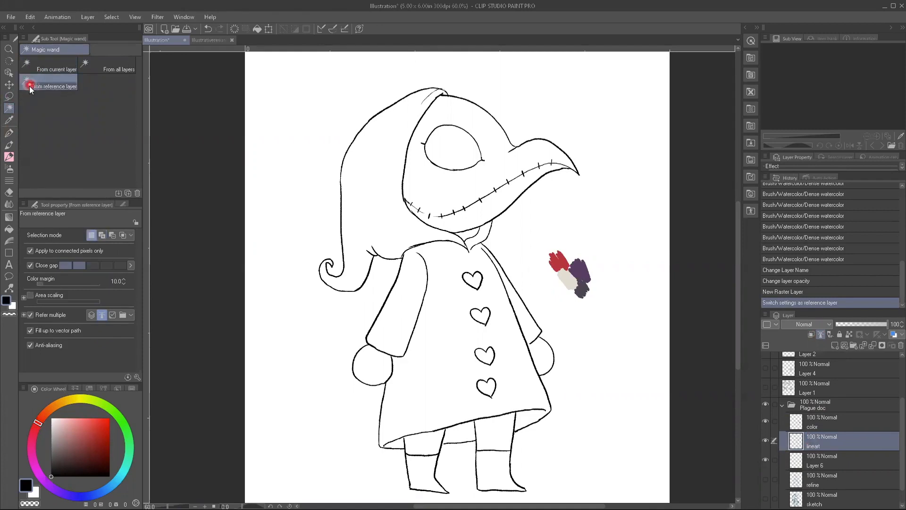
double_click(811, 464)
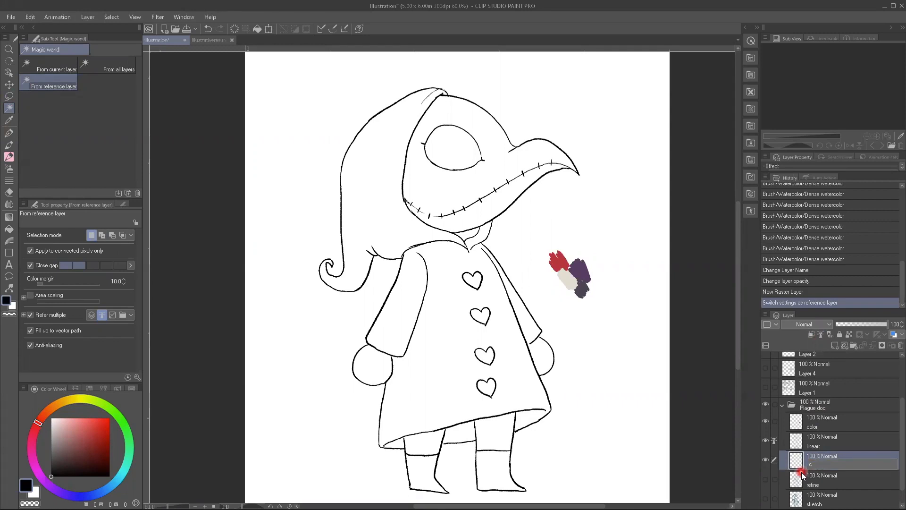
key("Return")
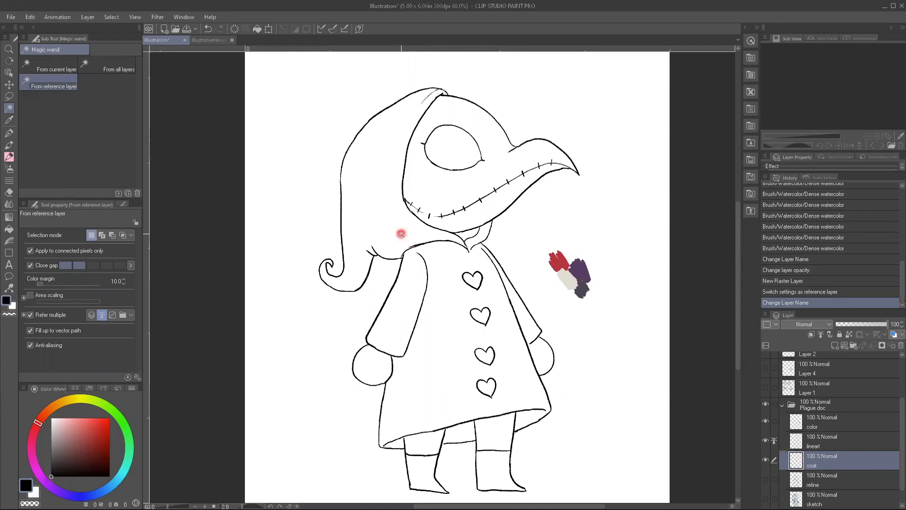
Step: Select parts of the coat one at a time with the Magic wand, ending with the inner hem between the legs
left_click(402, 246)
left_click(407, 280)
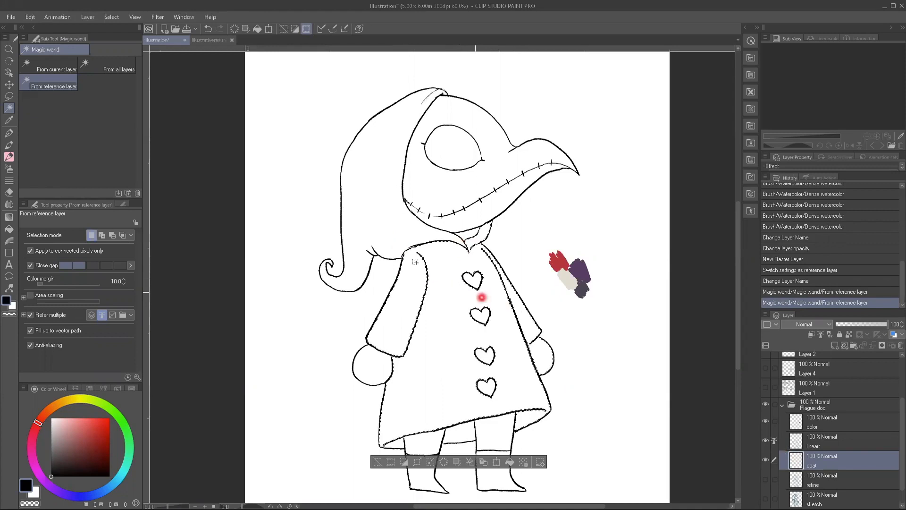
left_click(393, 434)
left_click(430, 442)
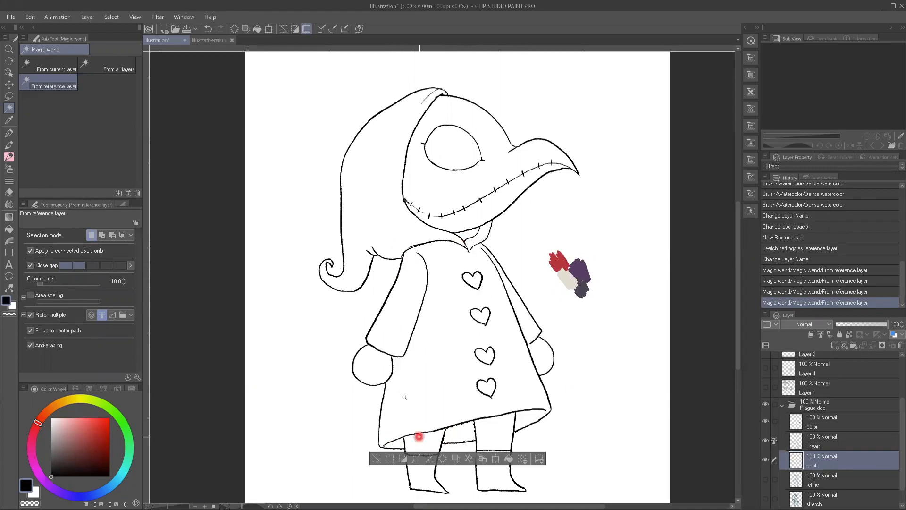
Step: Switch the Magic wand to Add to selection and add the rest of the coat and the hood
left_click(101, 235)
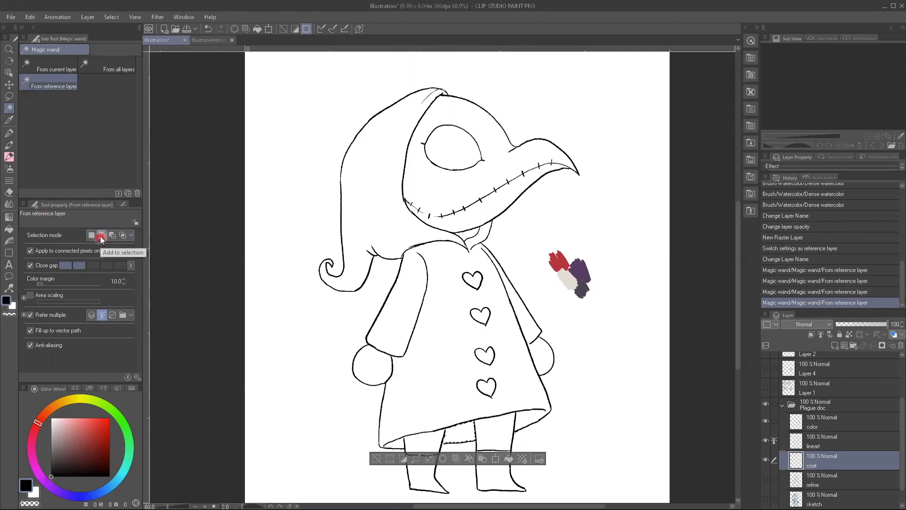
left_click(91, 236)
left_click(101, 236)
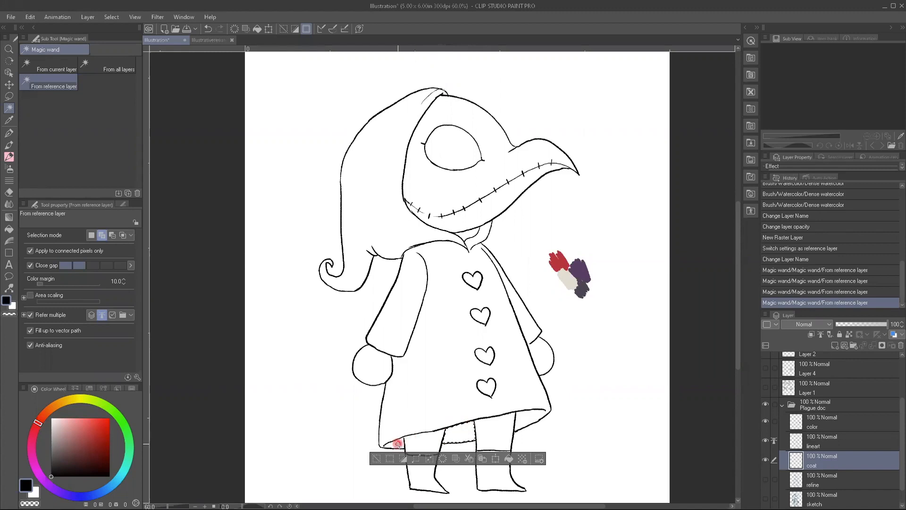
left_click(387, 445)
left_click(396, 428)
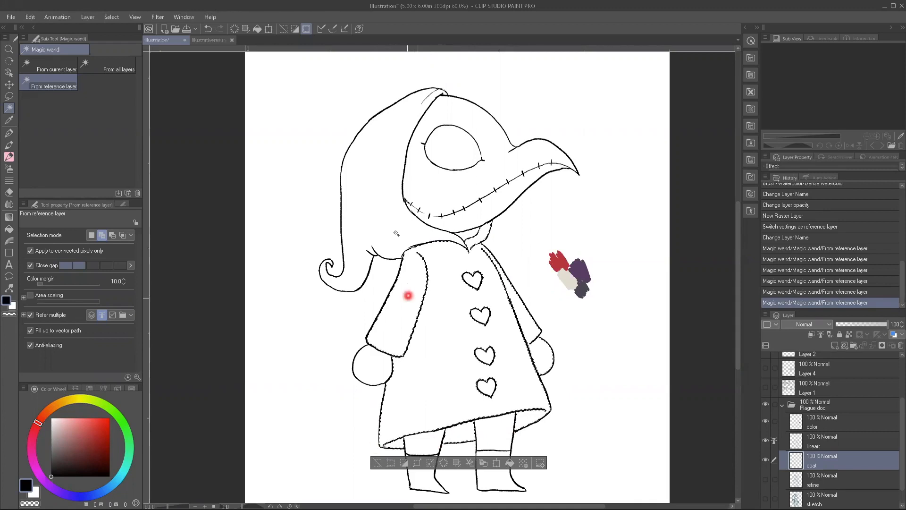
left_click(374, 233)
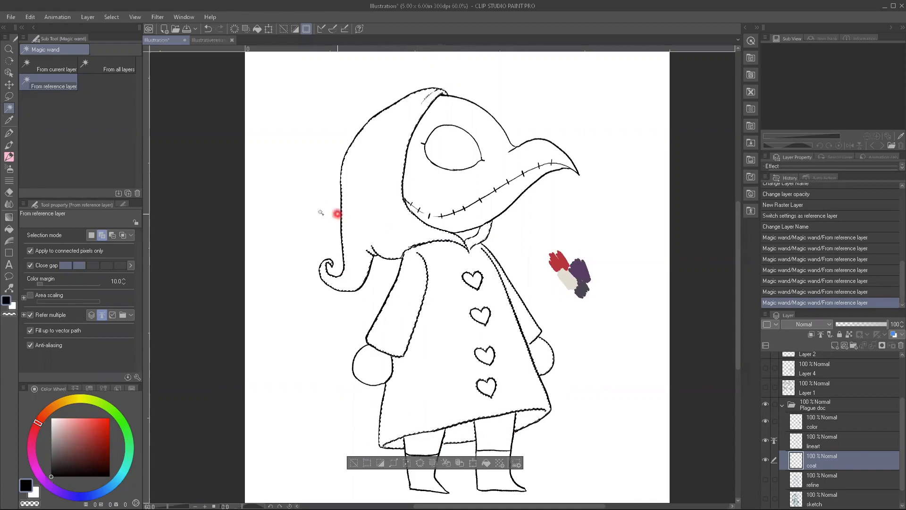
Step: Expand the coat and hood selection by 2 px
left_click(105, 17)
mouse_move(91, 17)
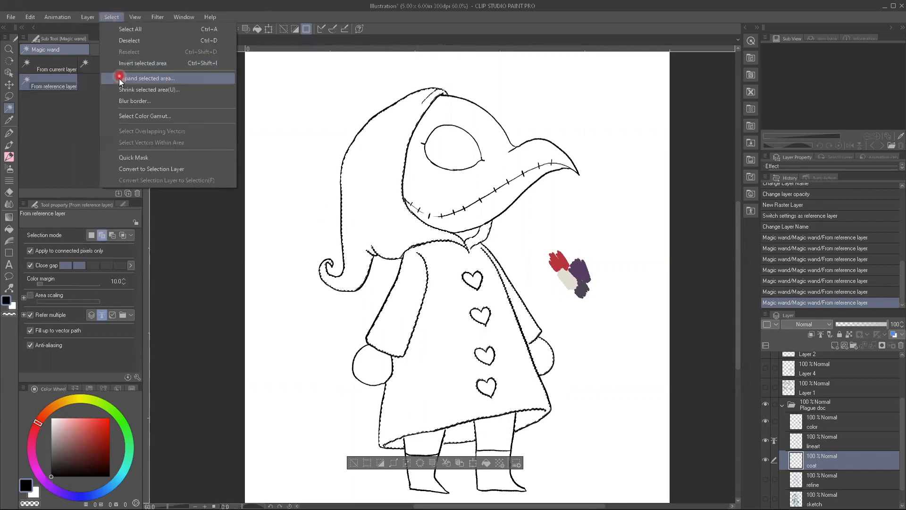
left_click(120, 78)
left_click(33, 193)
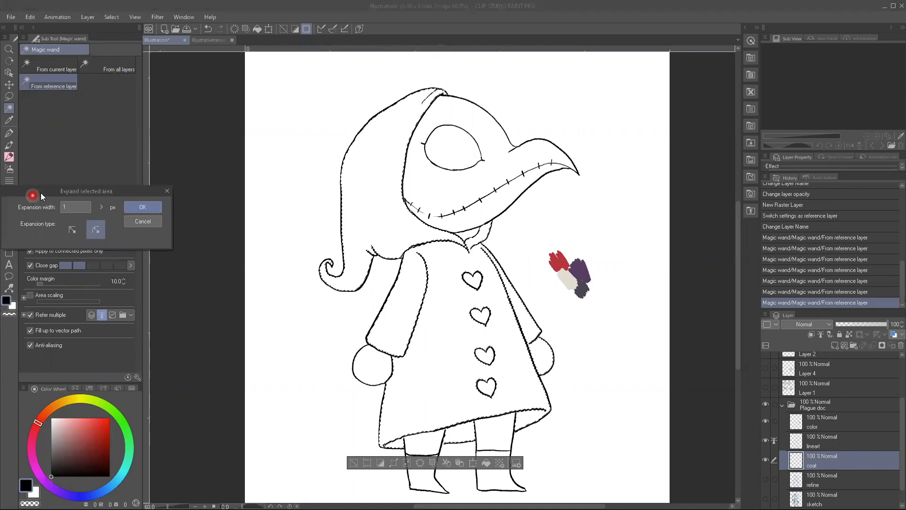
left_click_drag(41, 193, 68, 191)
left_click(94, 206)
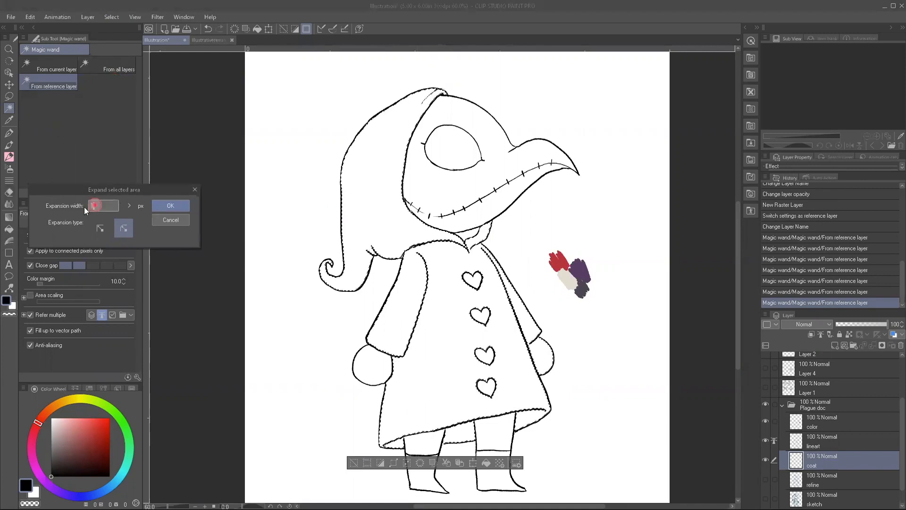
type("2")
left_click(161, 206)
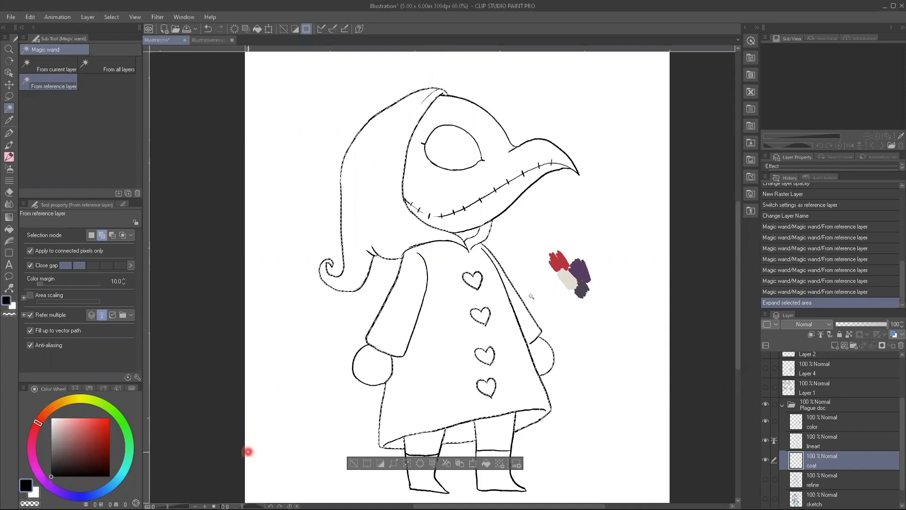
Step: Sample the purple swatch beside the character and fill the selected coat and hood with it on the coat layer
key("i")
left_click(579, 269)
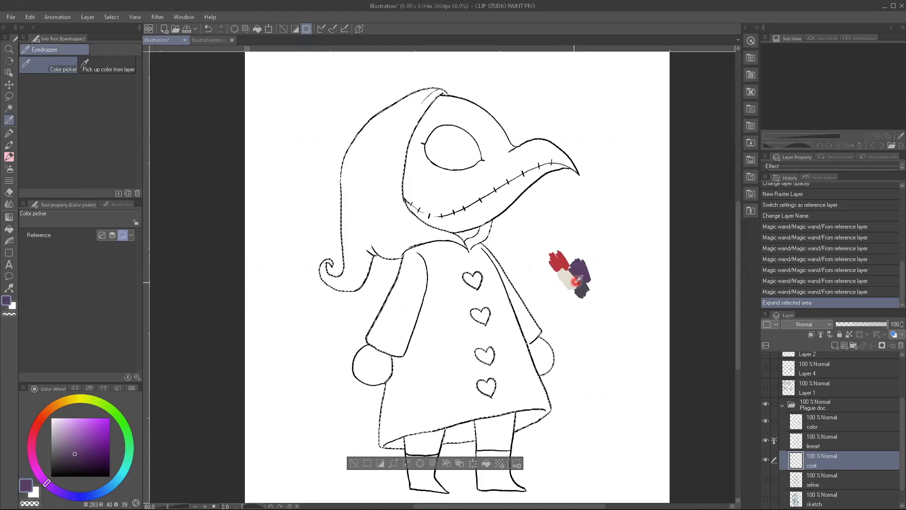
key("g")
key("g")
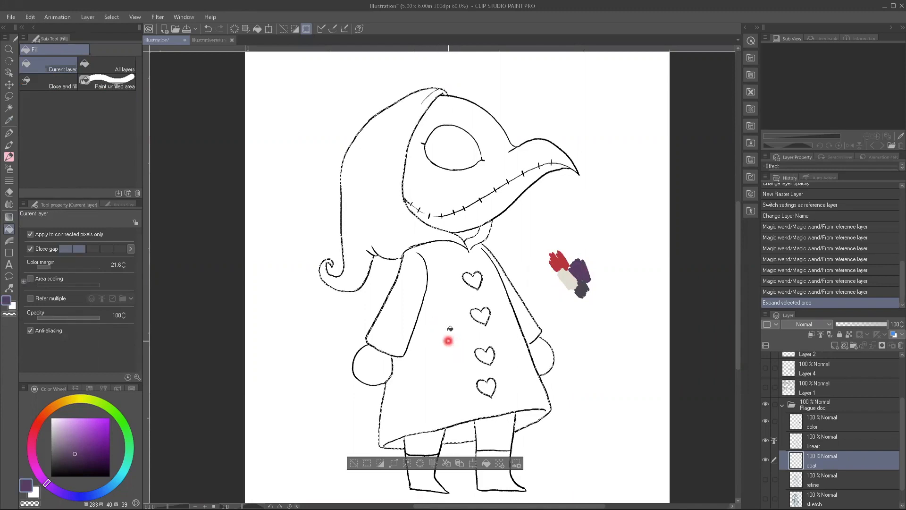
left_click(446, 334)
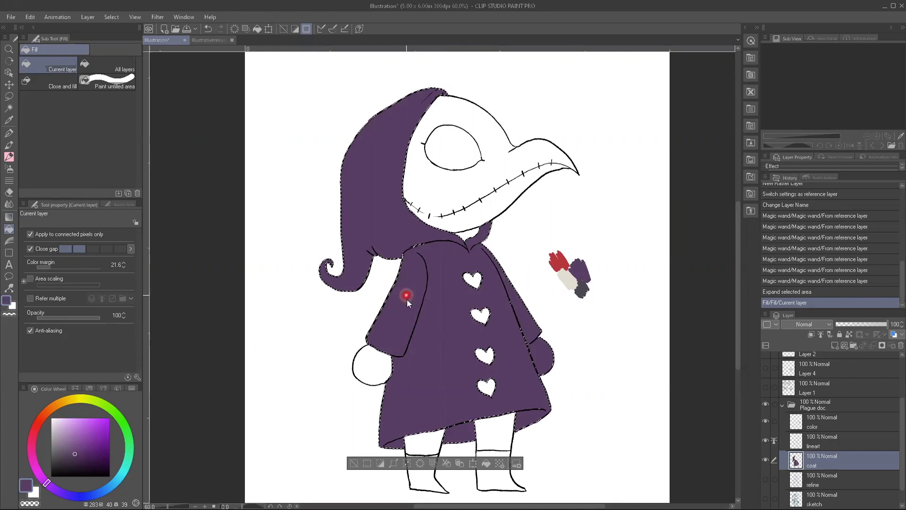
Step: Deselect the coat and hood, and fill the small unfilled collar area under the chin with the same purple
key("ctrl+d")
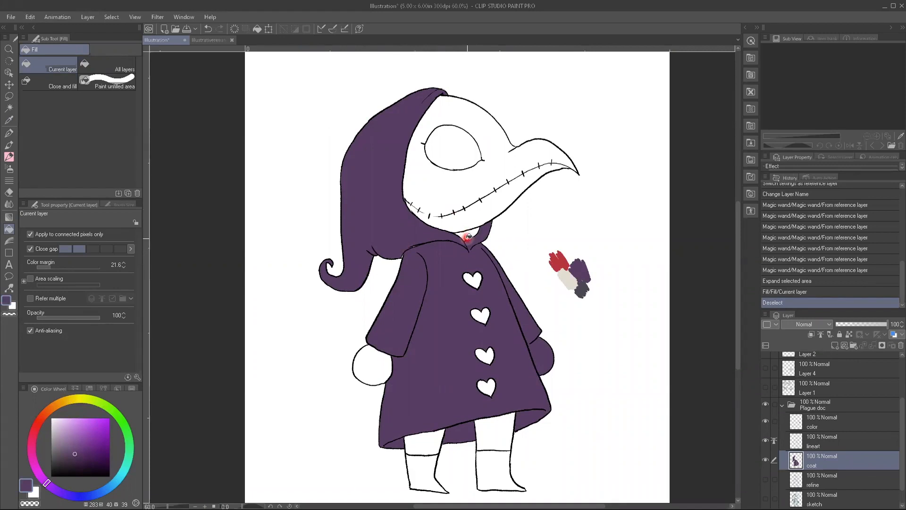
key("w")
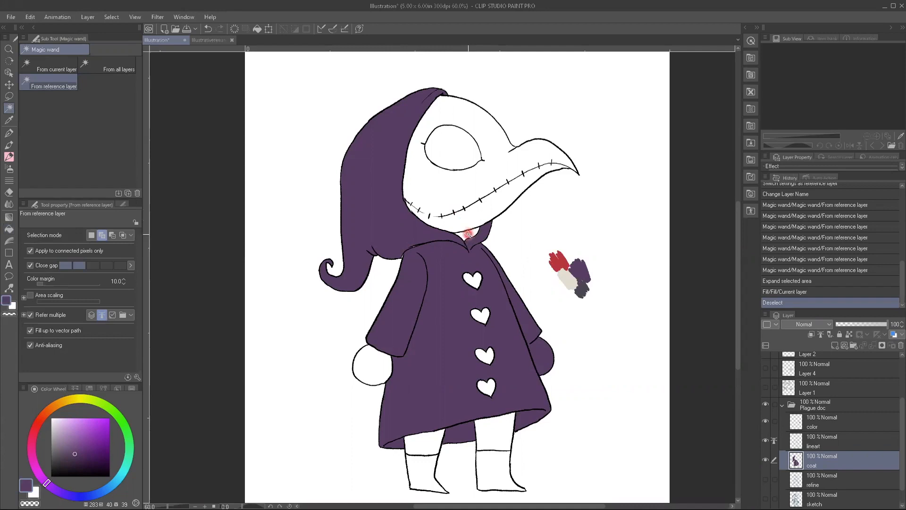
left_click(465, 233)
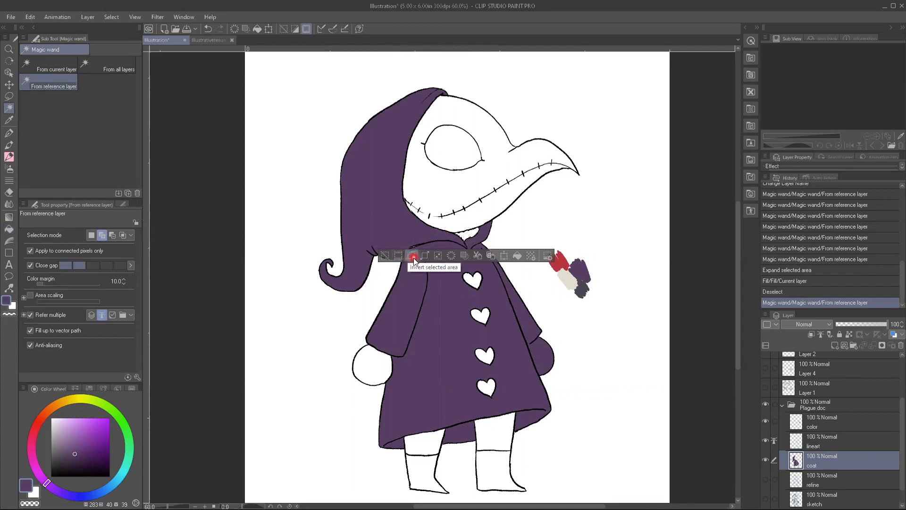
key("g")
key("g")
left_click(459, 242)
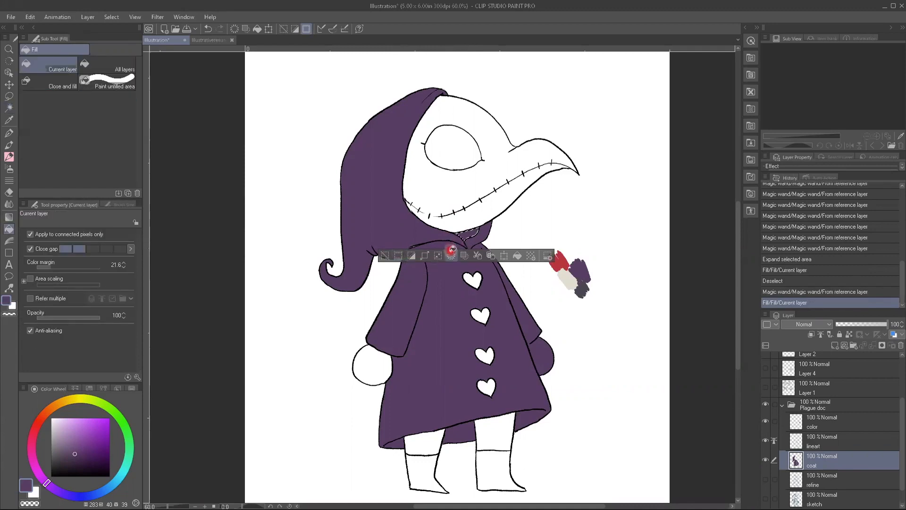
key("ctrl+d")
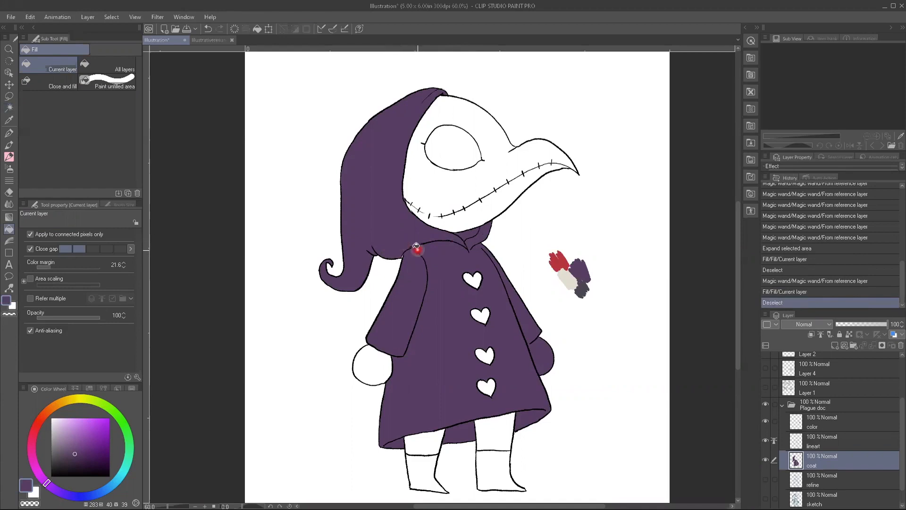
Step: Paint over the small unfilled gaps along the shoulder and collar lines with the G-pen in the coat's purple
key("p")
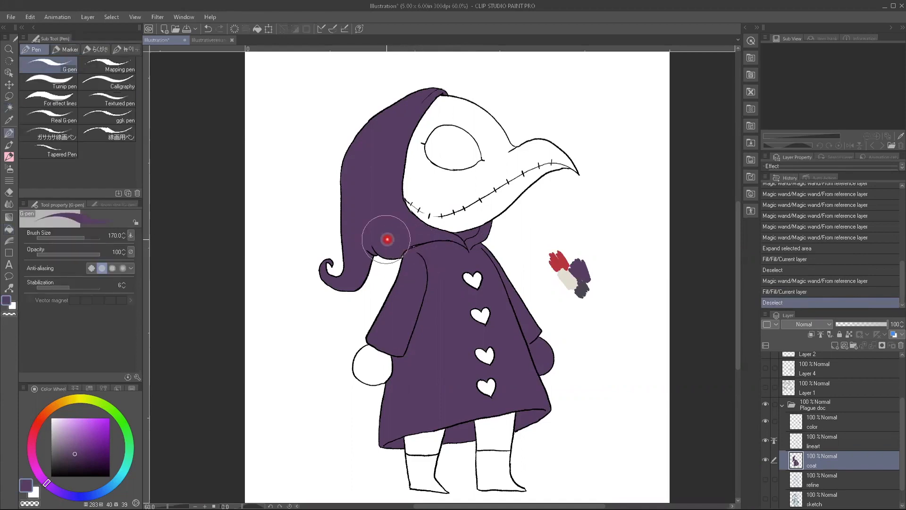
scroll(405, 244, "up", 7)
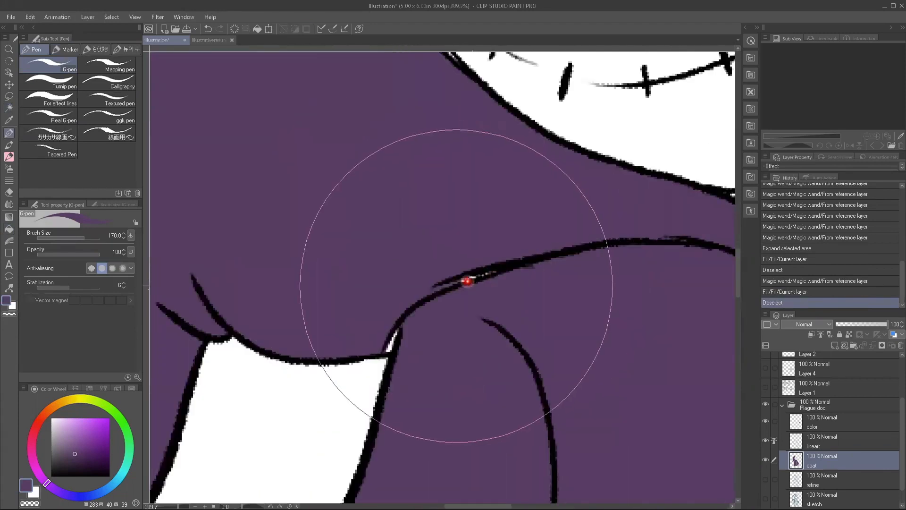
mouse_move(467, 281)
left_mouse_down()
mouse_move(483, 273)
mouse_move(461, 278)
left_mouse_up()
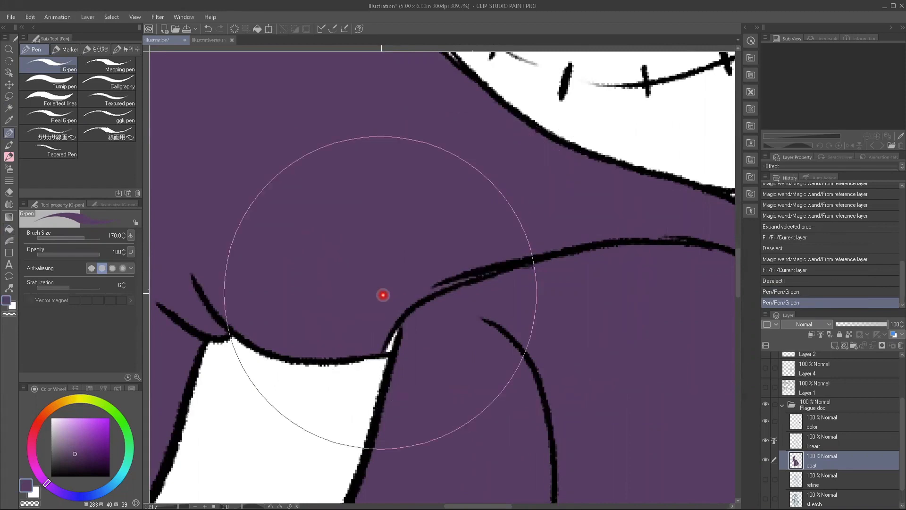
left_click_drag(393, 328, 386, 340)
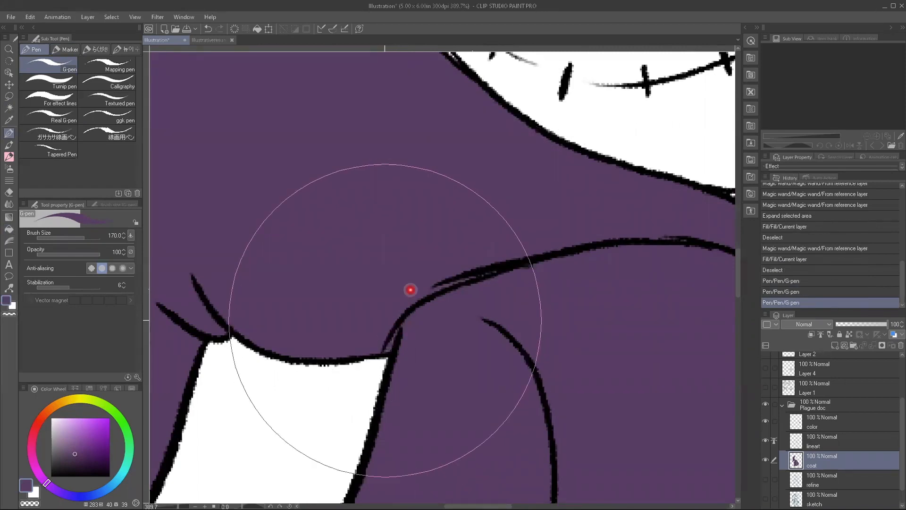
mouse_move(543, 335)
left_mouse_down()
mouse_move(360, 347)
mouse_move(341, 359)
left_mouse_up()
mouse_move(521, 249)
left_mouse_down()
mouse_move(410, 262)
mouse_move(415, 238)
left_mouse_up()
left_click_drag(462, 278, 477, 267)
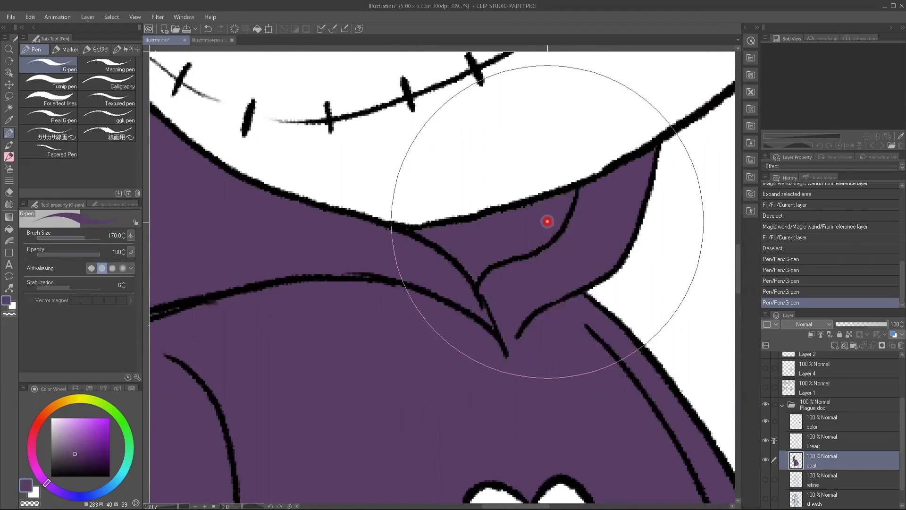
left_click(502, 267)
scroll(254, 351, "up", 1)
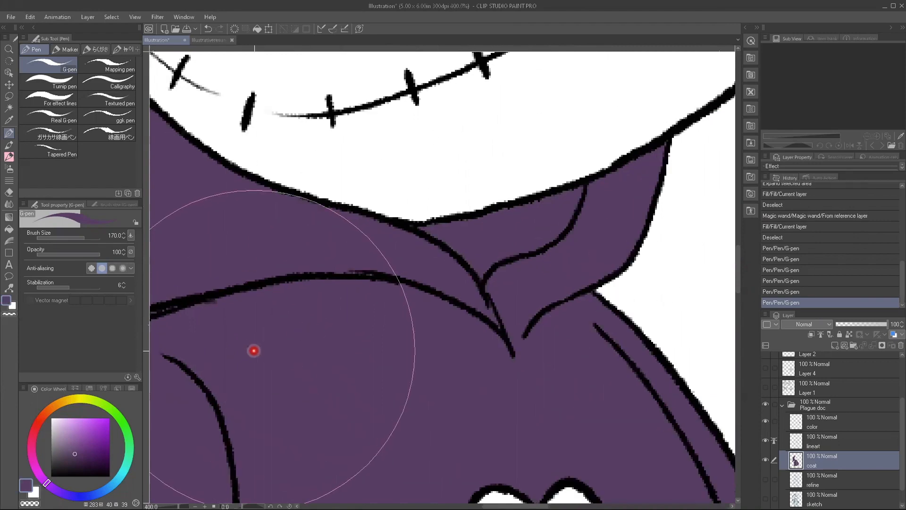
scroll(250, 354, "down", 4)
mouse_move(219, 374)
left_mouse_down()
mouse_move(271, 351)
mouse_move(290, 316)
left_mouse_up()
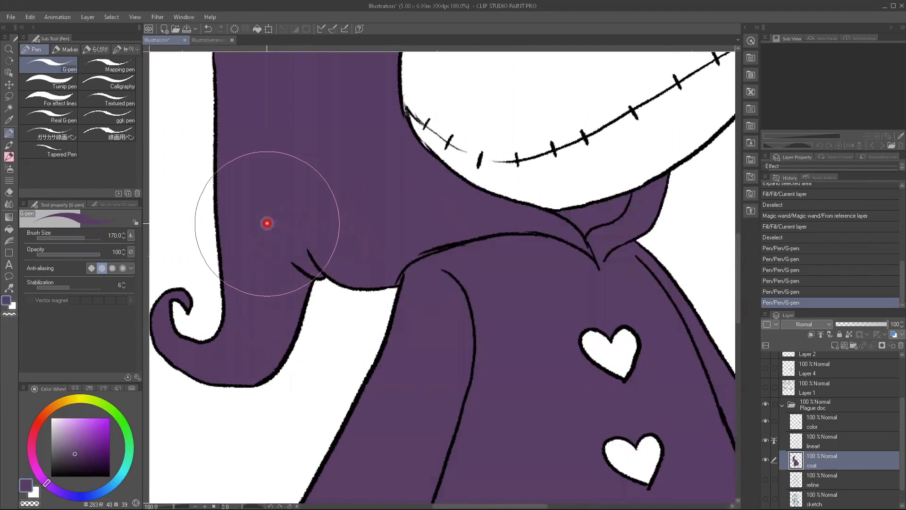
Step: Isolate the far hand below the coat sleeve with a lasso selection, erase its purple fill, and deselect
scroll(283, 220, "down", 3)
scroll(255, 260, "down", 1)
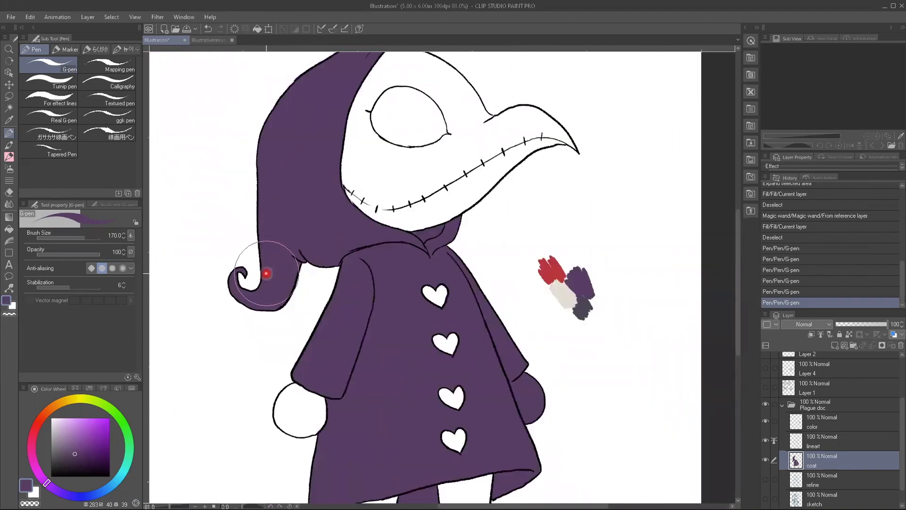
scroll(348, 324, "down", 1)
scroll(487, 378, "up", 2)
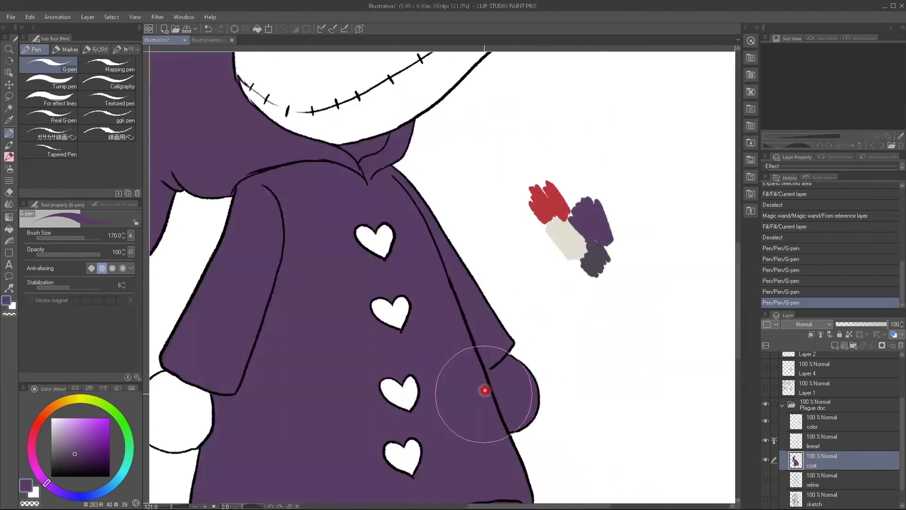
scroll(485, 389, "up", 3)
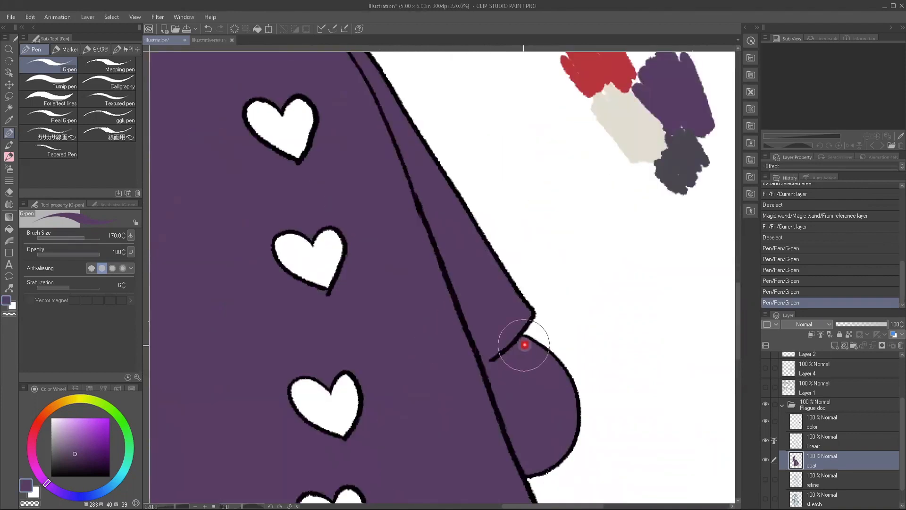
left_click_drag(524, 347, 484, 362)
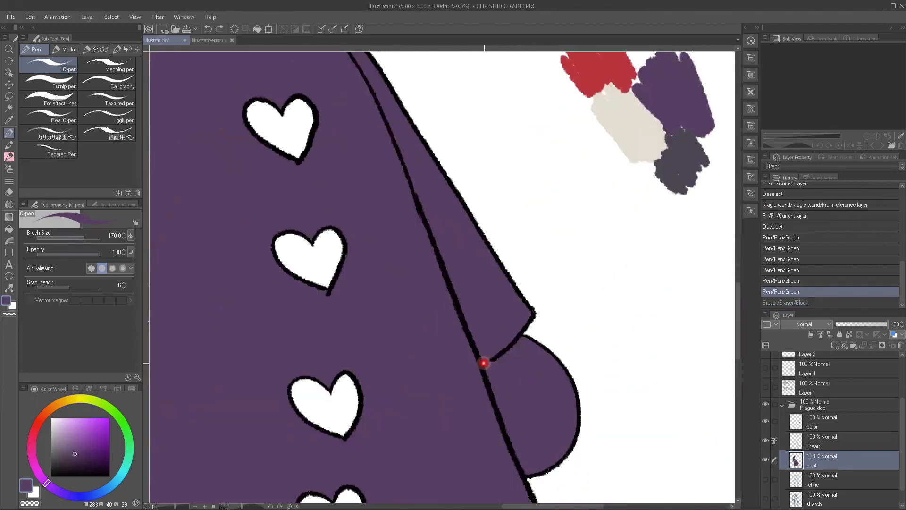
left_click(10, 97)
mouse_move(528, 325)
left_mouse_down()
mouse_move(486, 363)
mouse_move(492, 393)
mouse_move(525, 479)
mouse_move(556, 477)
mouse_move(596, 405)
mouse_move(549, 329)
mouse_move(525, 332)
mouse_move(506, 322)
mouse_move(502, 351)
left_mouse_up()
key("e")
mouse_move(554, 391)
left_mouse_down()
mouse_move(590, 457)
mouse_move(498, 369)
mouse_move(486, 374)
mouse_move(583, 427)
mouse_move(488, 298)
left_mouse_up()
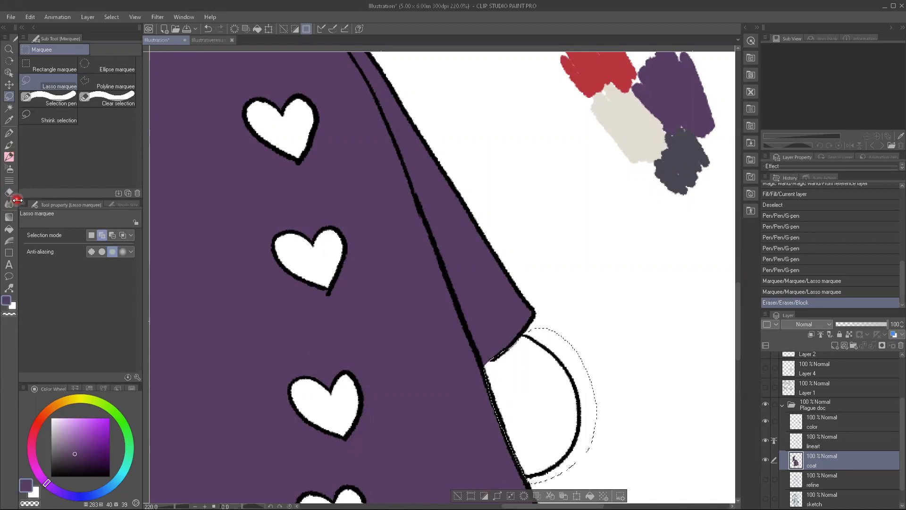
key("ctrl+d")
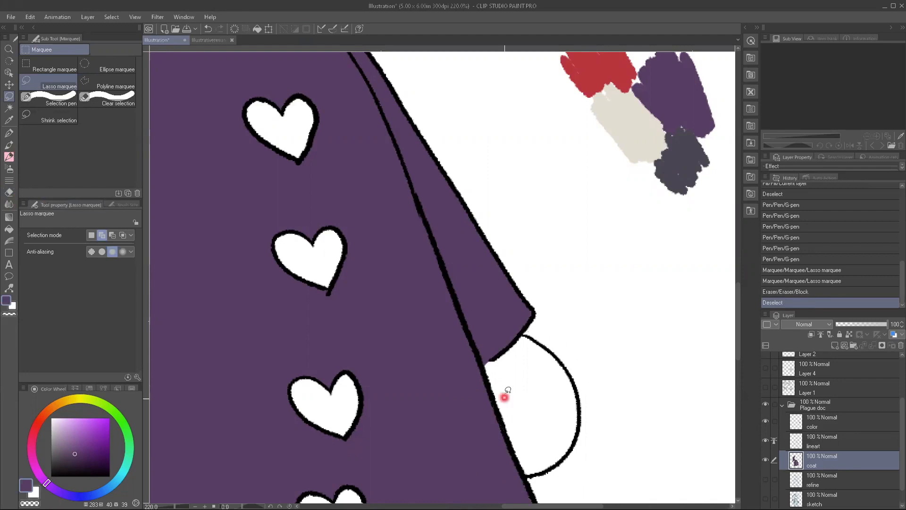
Step: Add a new raster layer above the coat layer and name it "mask"
scroll(392, 333, "down", 6)
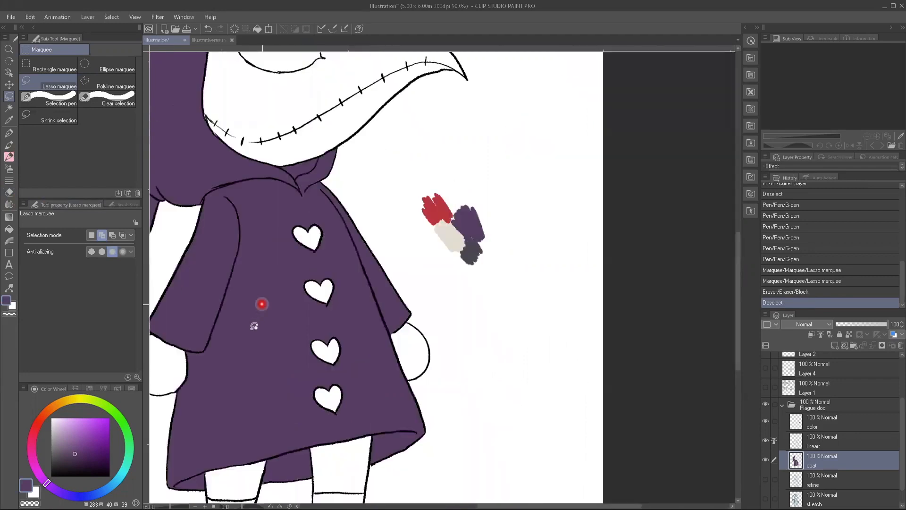
scroll(238, 345, "down", 1)
scroll(232, 339, "up", 1)
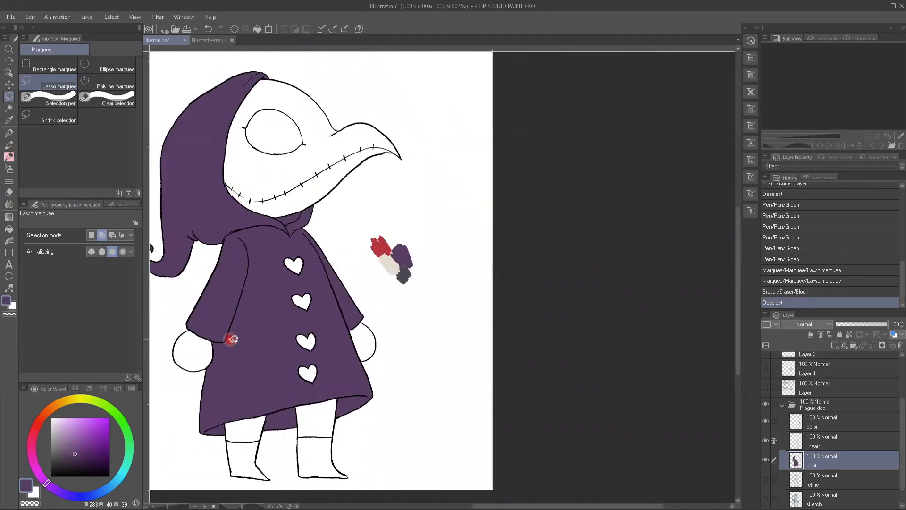
scroll(233, 334, "down", 1)
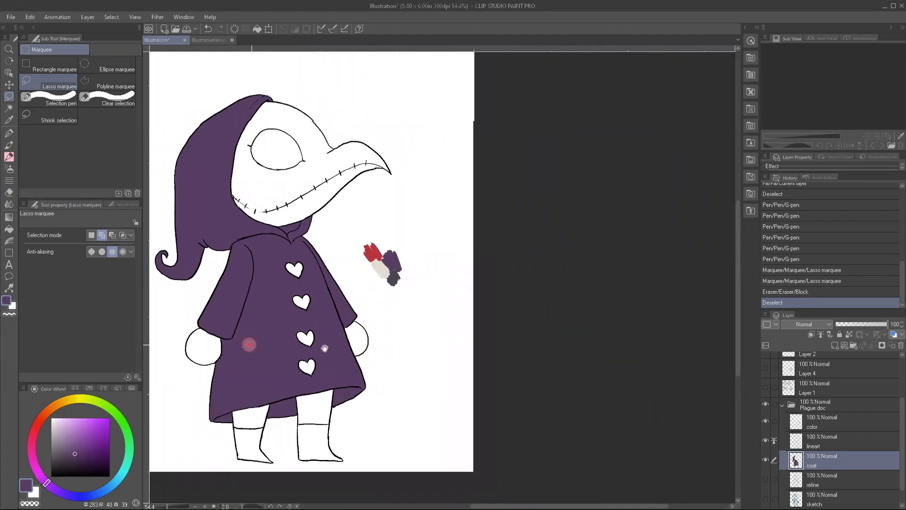
left_click_drag(324, 349, 359, 352)
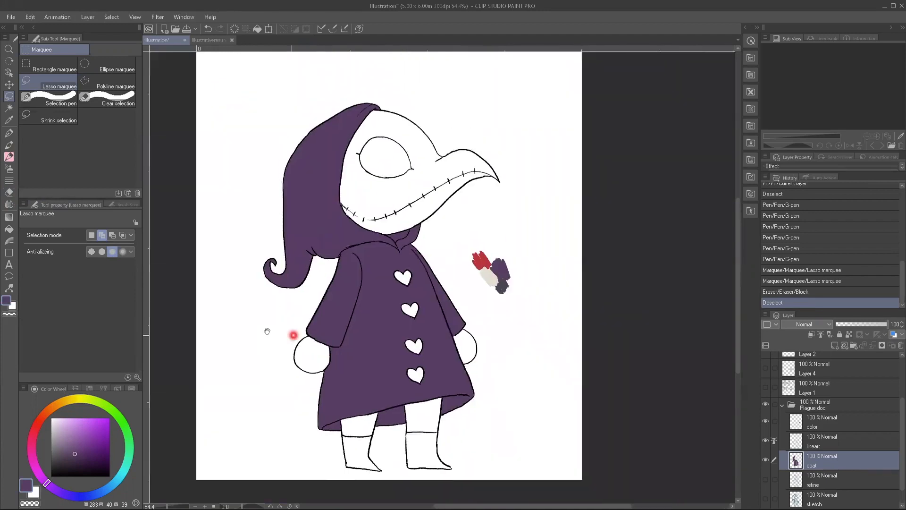
left_click(835, 345)
left_click(812, 466)
left_click(839, 453)
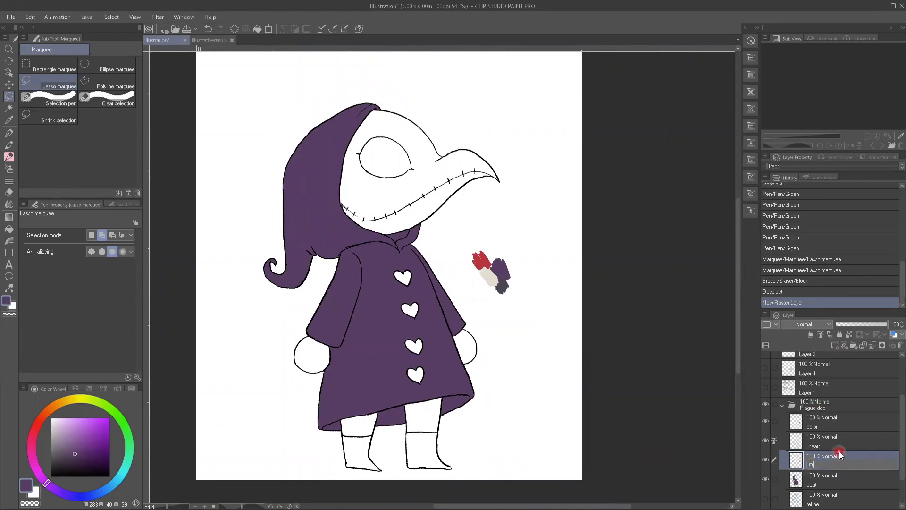
type("mask")
key("Return")
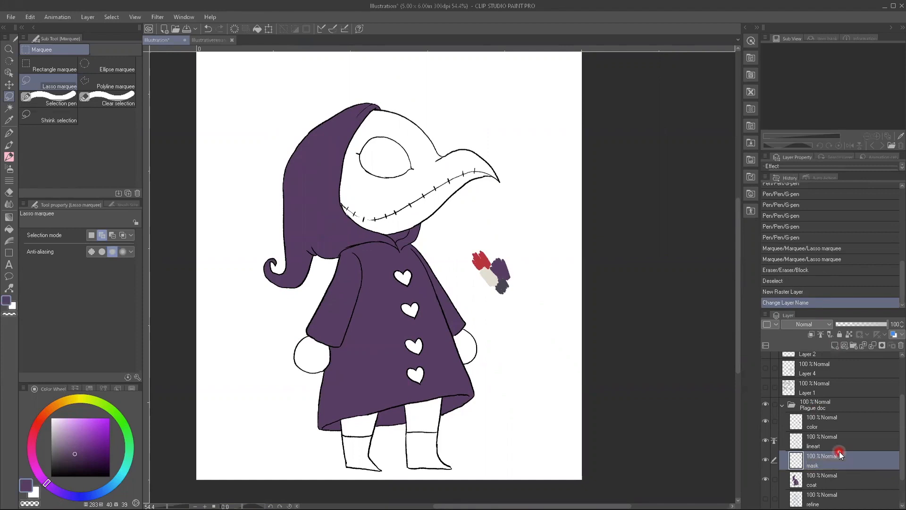
Step: Select the areas of the beaked mask above and below the stitching with the Magic wand, and sample the cream swatch
scroll(361, 193, "up", 3)
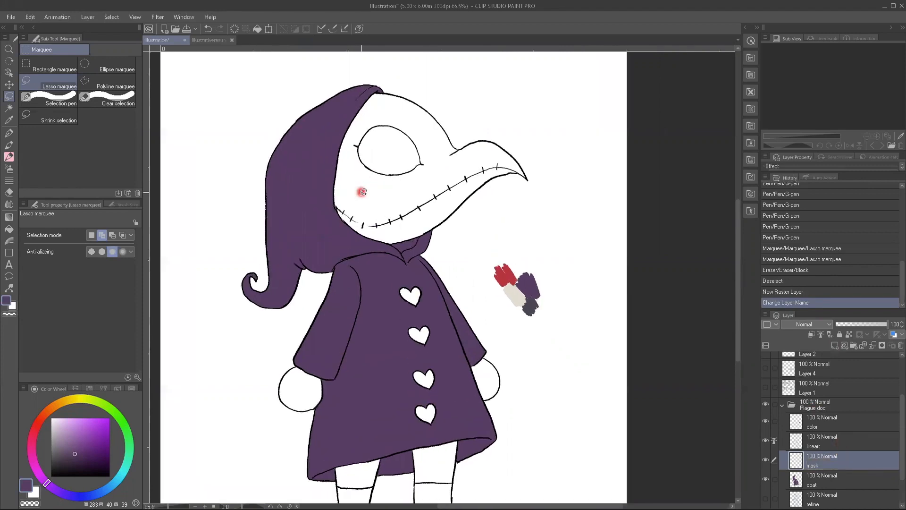
key("w")
left_click(386, 237)
left_click(379, 229)
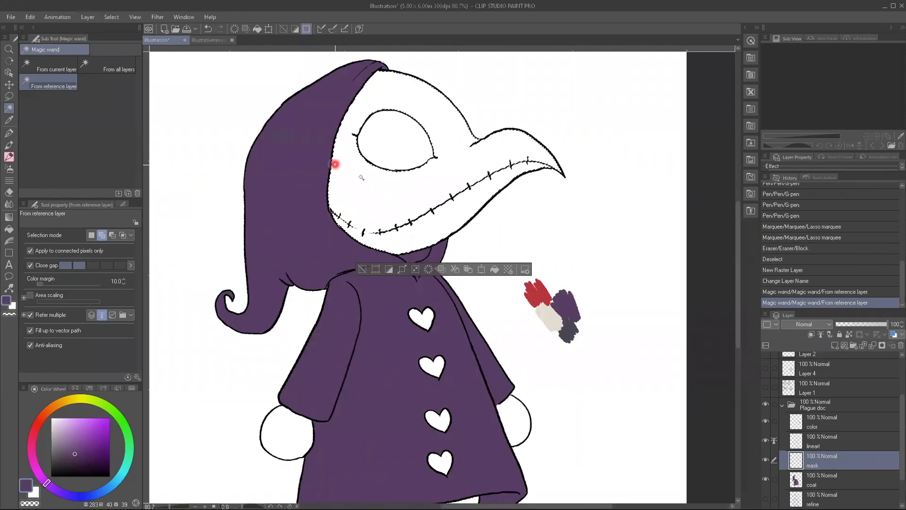
key("i")
left_click(552, 314)
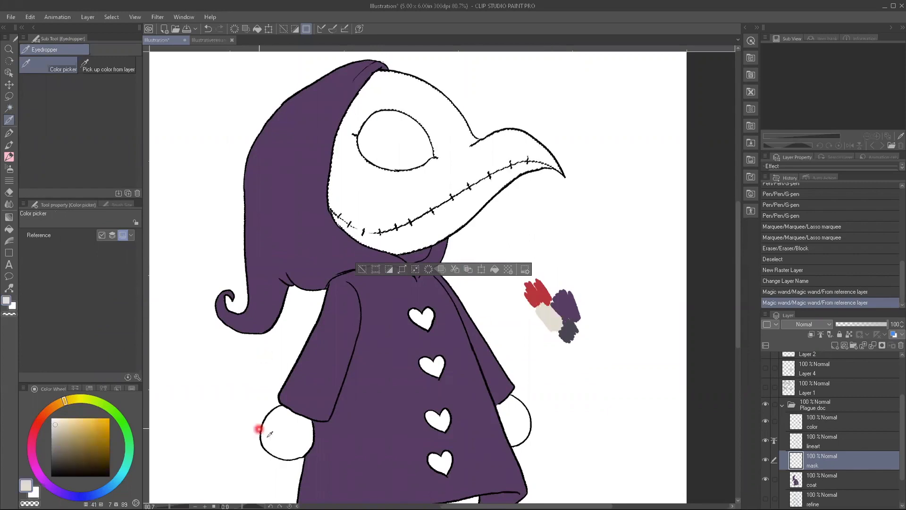
Step: Add both boots to the mask selection with the Magic wand
mouse_move(232, 406)
left_mouse_down()
mouse_move(216, 271)
mouse_move(227, 232)
left_mouse_up()
left_click_drag(250, 359, 237, 407)
mouse_move(241, 360)
left_mouse_down()
mouse_move(252, 433)
mouse_move(247, 391)
mouse_move(214, 310)
left_mouse_up()
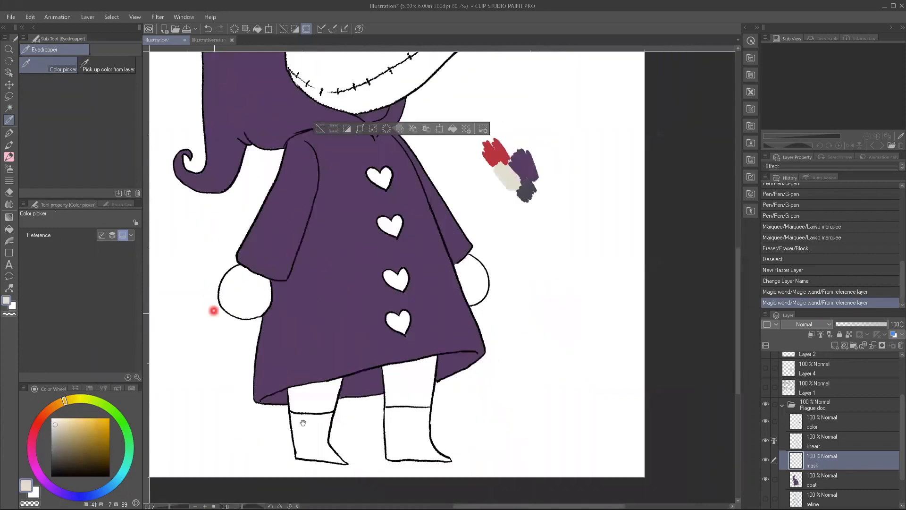
key("w")
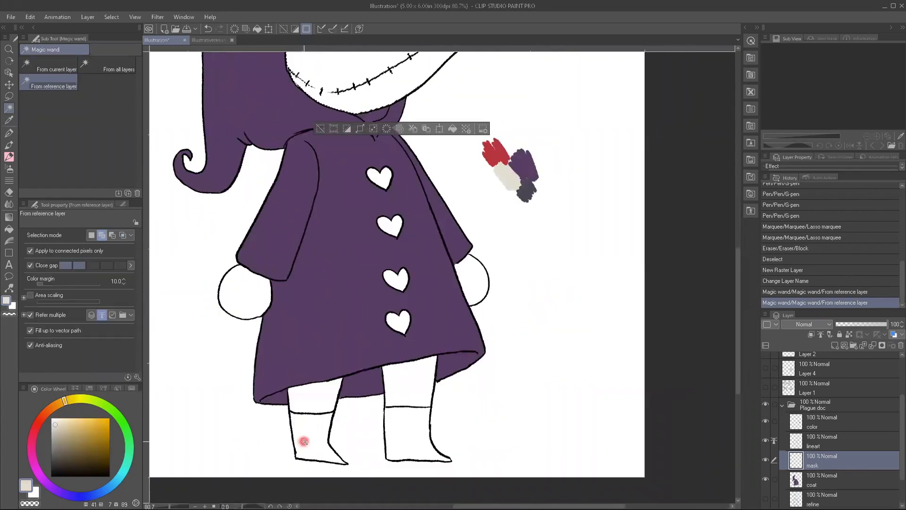
left_click(307, 440)
left_click(399, 432)
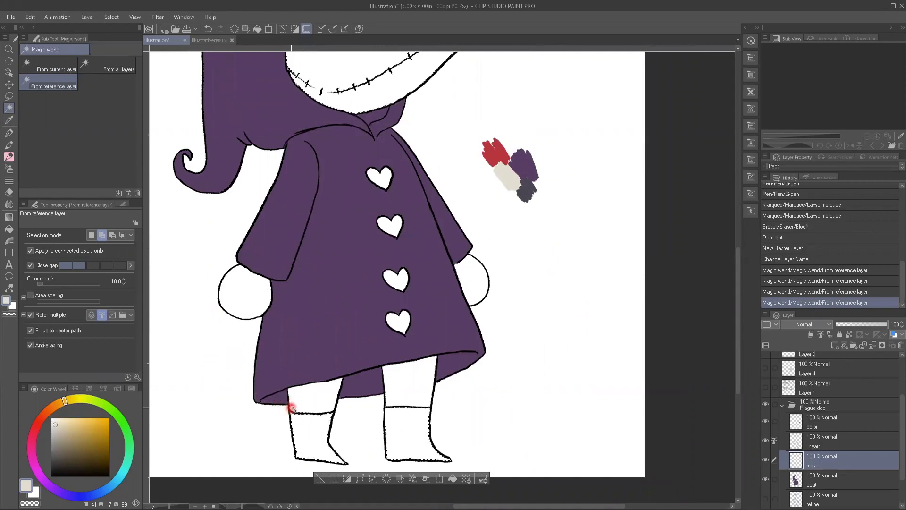
Step: Expand the selected area around the beaked mask and boots
key("g")
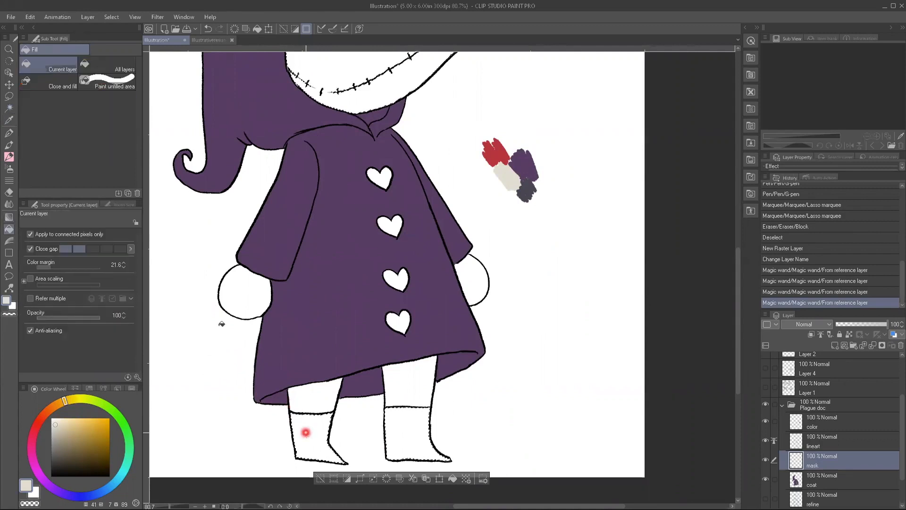
left_click(112, 18)
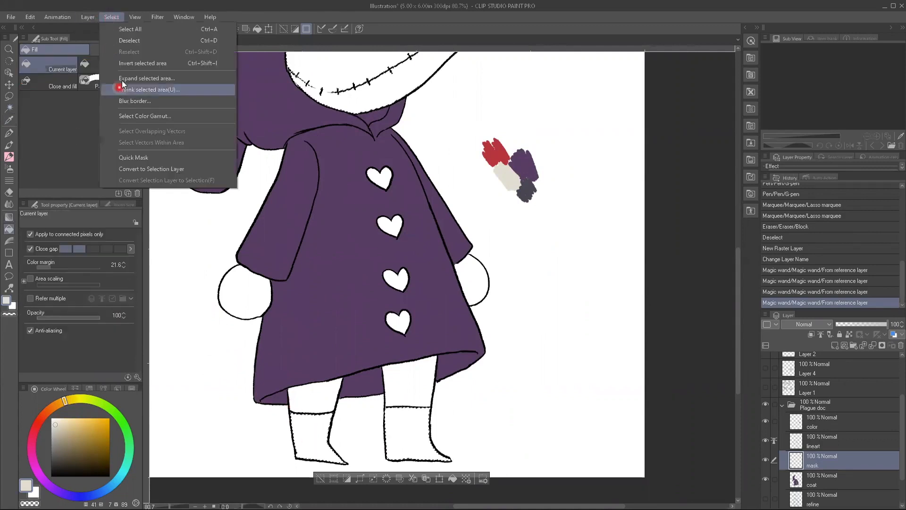
left_click(123, 88)
left_click(170, 205)
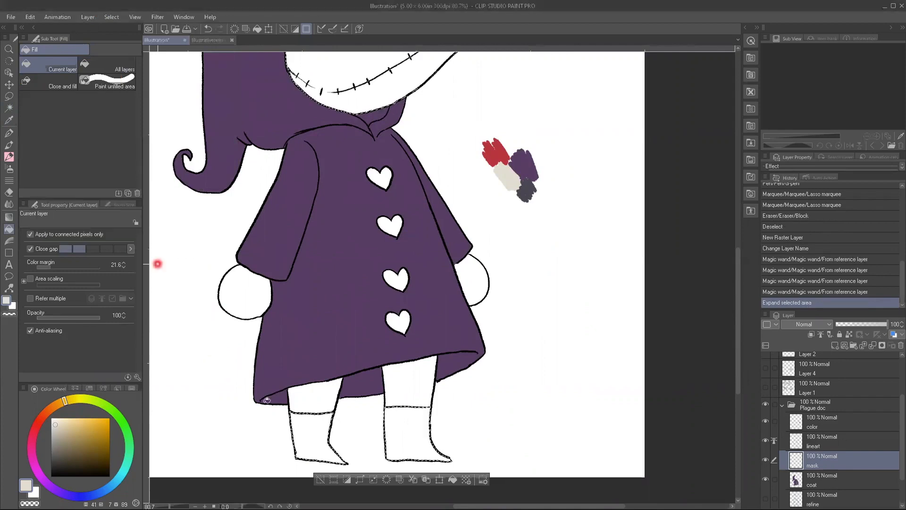
Step: Fill both selected boots and the beaked mask with the cream color on the mask layer
left_click(300, 437)
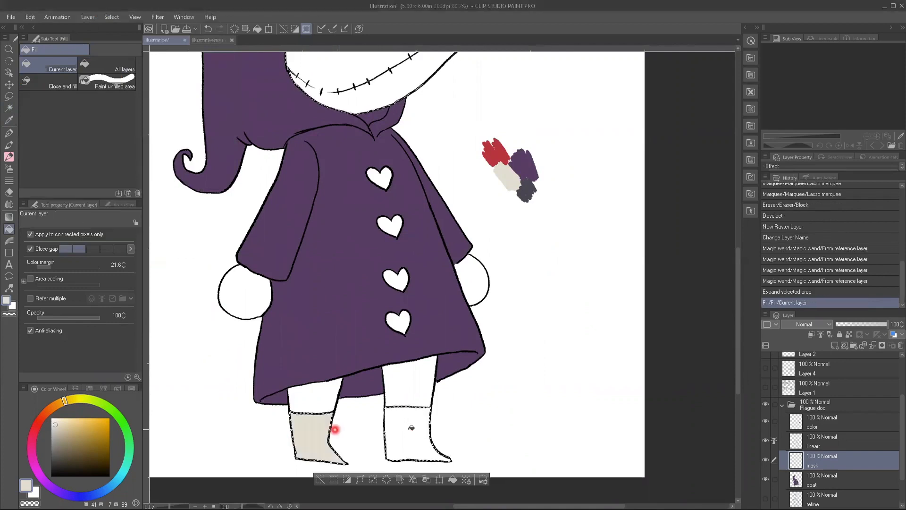
left_click(405, 430)
left_click_drag(337, 327, 263, 334)
left_click(330, 265)
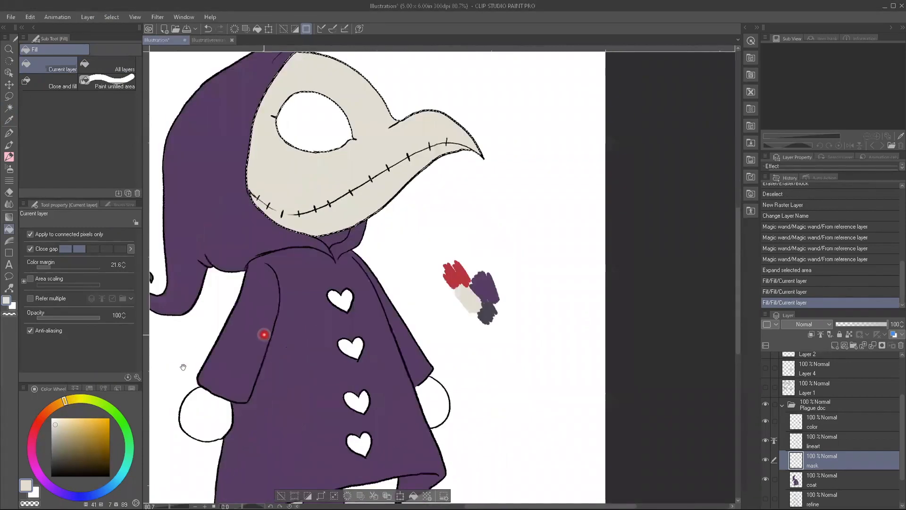
Step: Deselect the filled mask and boots, and add a new raster layer directly above the mask layer
left_click_drag(205, 391, 230, 371)
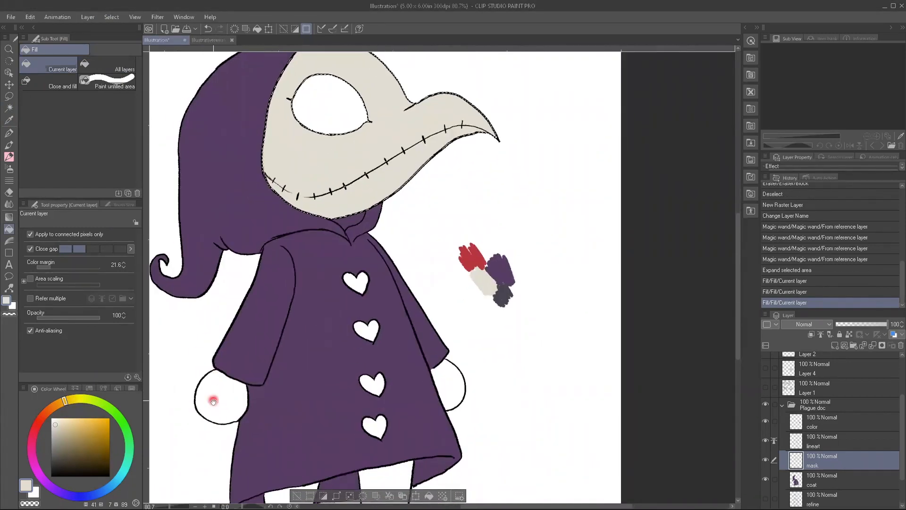
left_click_drag(215, 408, 222, 362)
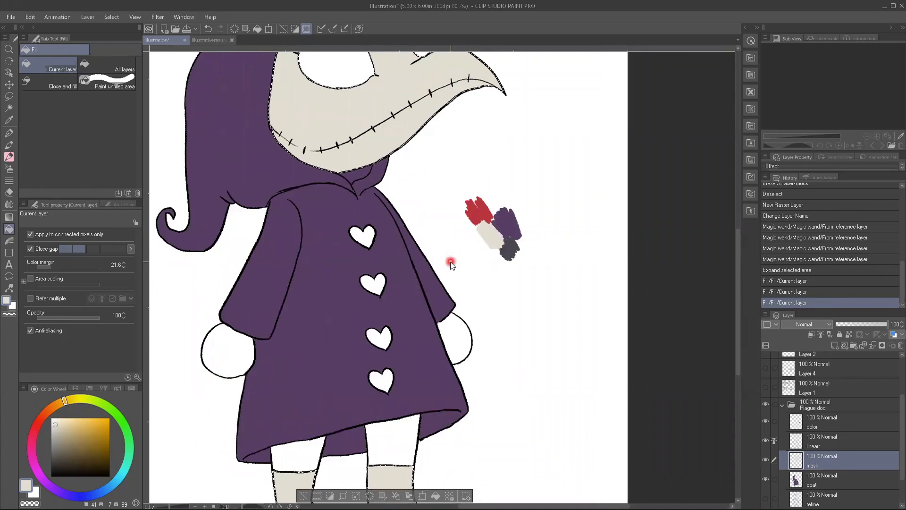
key("ctrl+d")
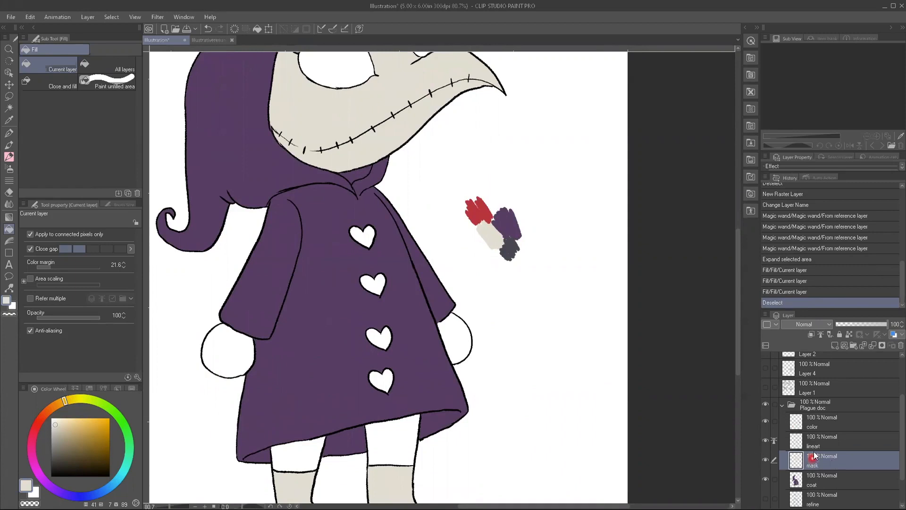
left_click(832, 345)
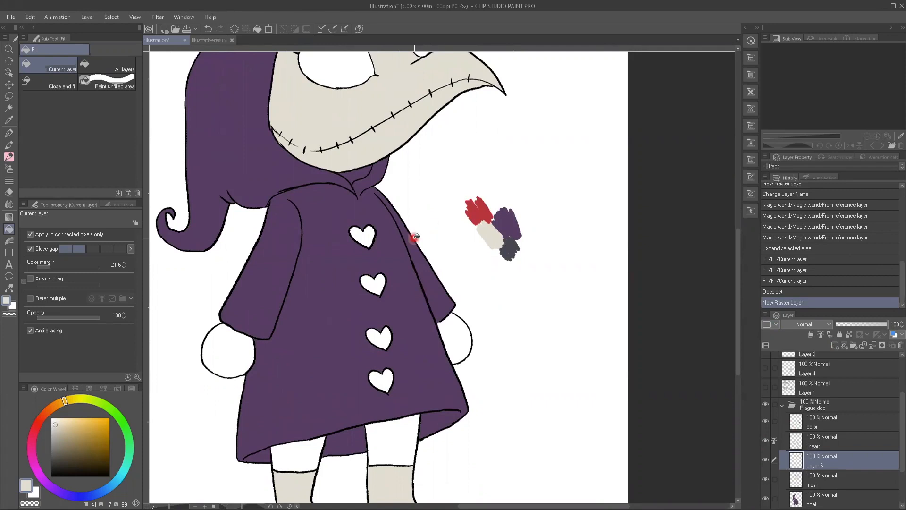
Step: Select the hand below the left sleeve and both legs between coat and boots with the Magic wand
key("w")
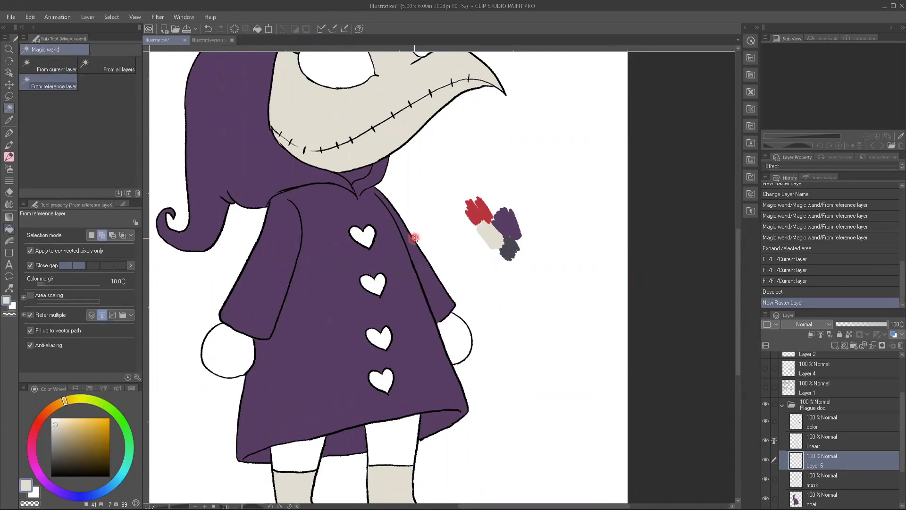
left_click(447, 341)
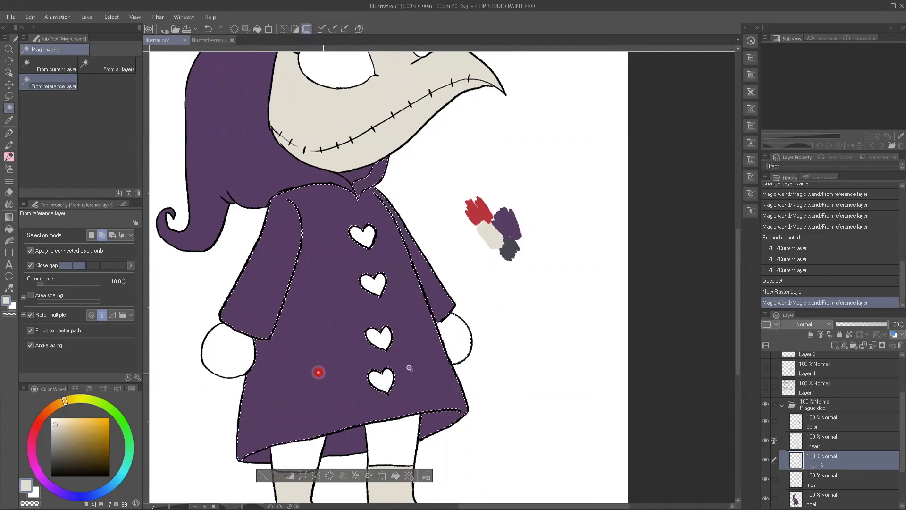
key("ctrl+d")
left_click(229, 361)
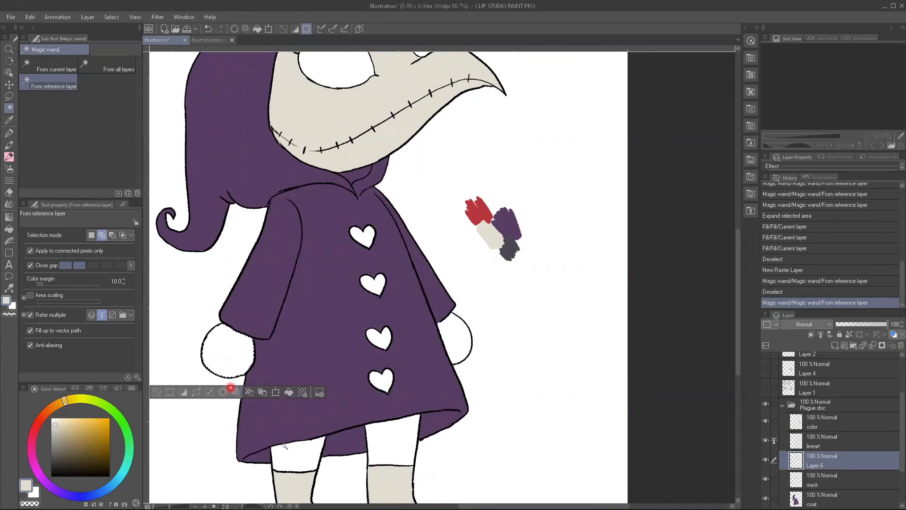
left_click(300, 455)
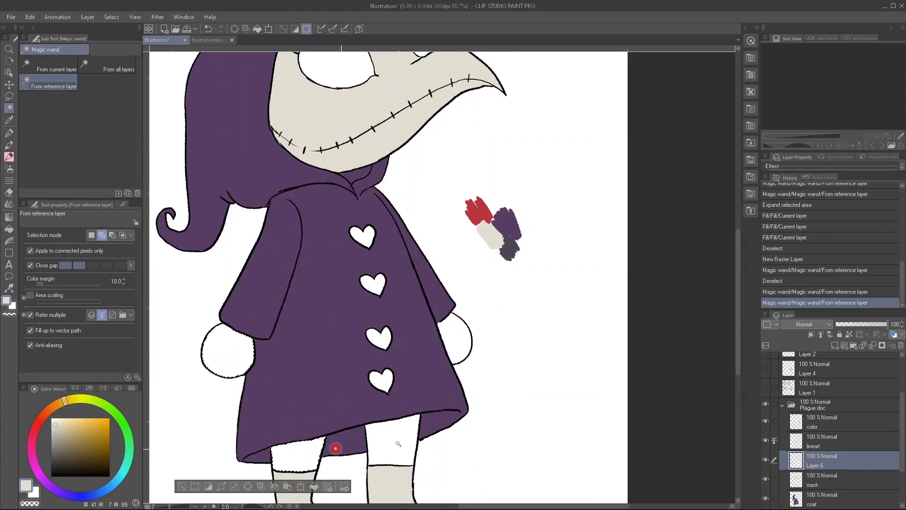
left_click(398, 444)
Step: Raise the Magic wand's Close gap to its highest level and add the hand below the right sleeve to the selection
left_click_drag(351, 284, 371, 410)
left_click_drag(294, 405, 272, 250)
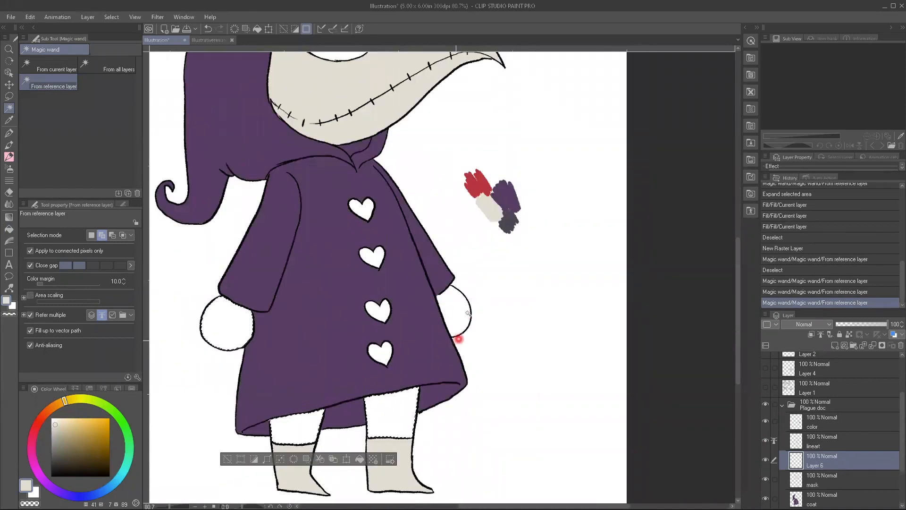
scroll(437, 296, "up", 2)
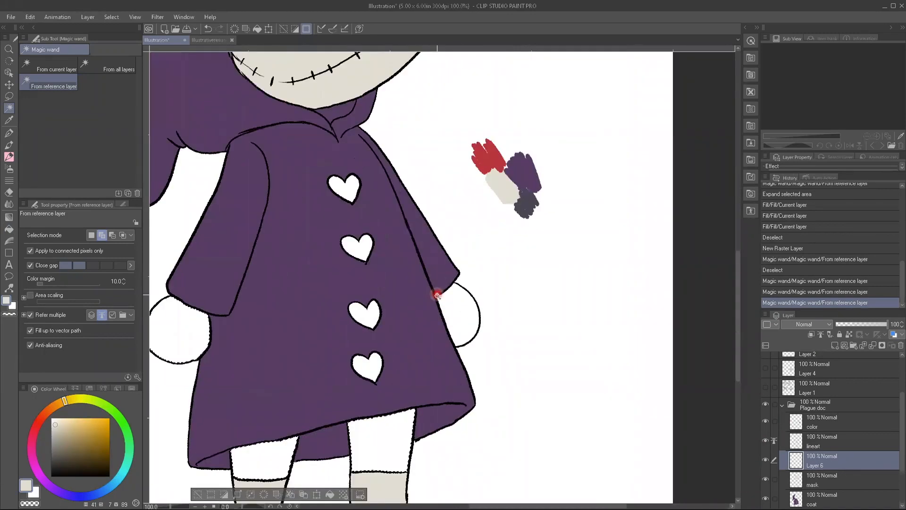
scroll(432, 299, "up", 3)
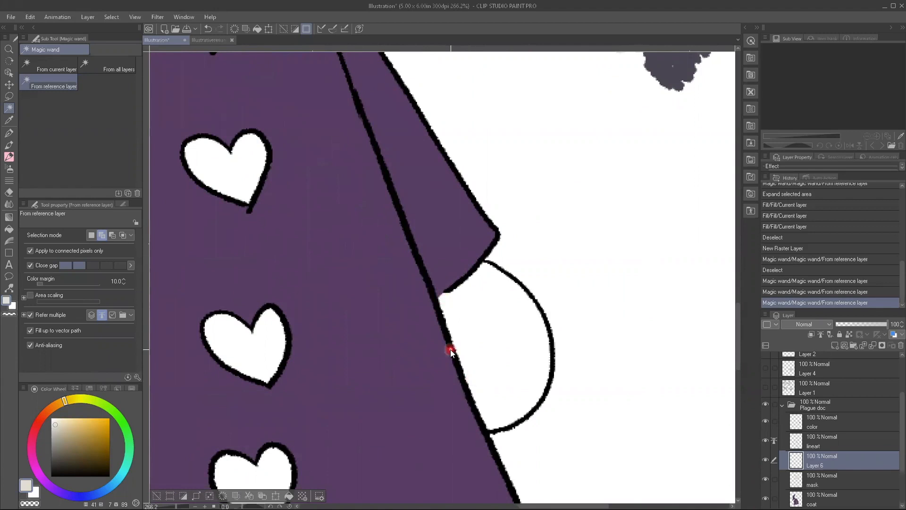
left_click(110, 266)
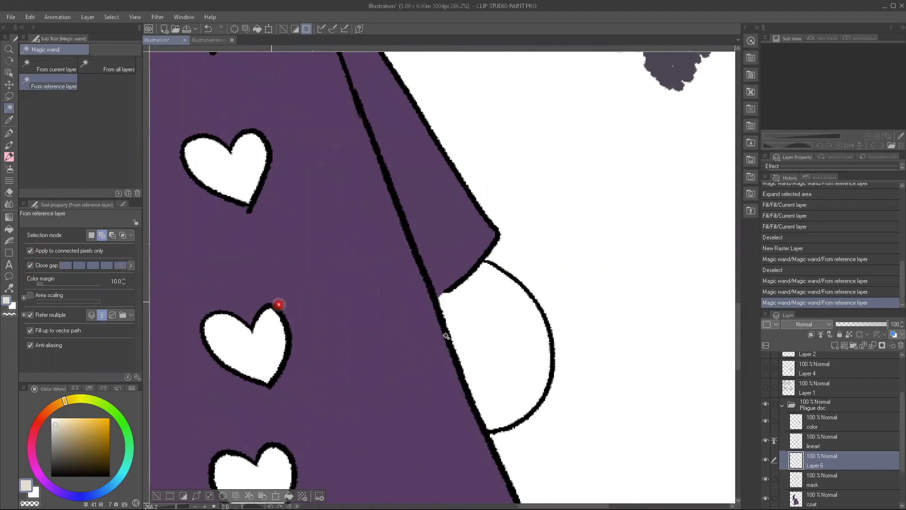
left_click(485, 353)
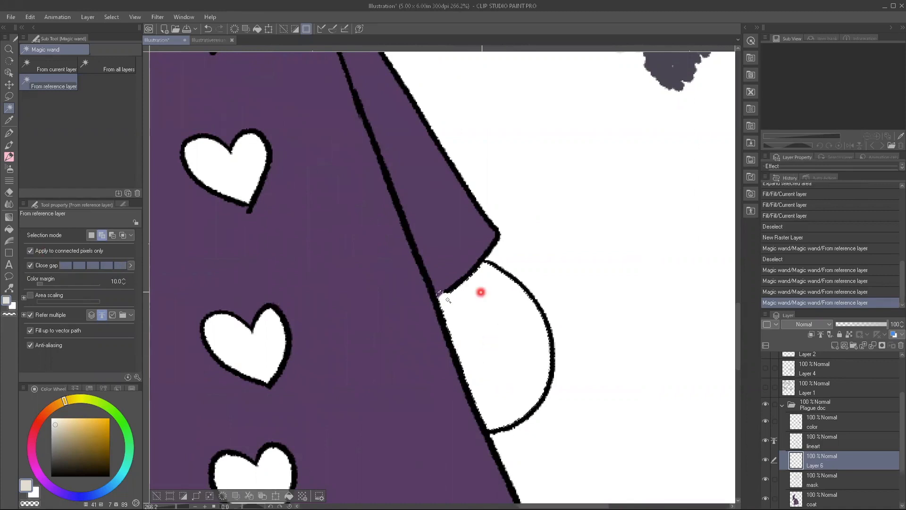
Step: Sample the dark gray swatch beside the character as the drawing color
scroll(460, 354, "down", 3)
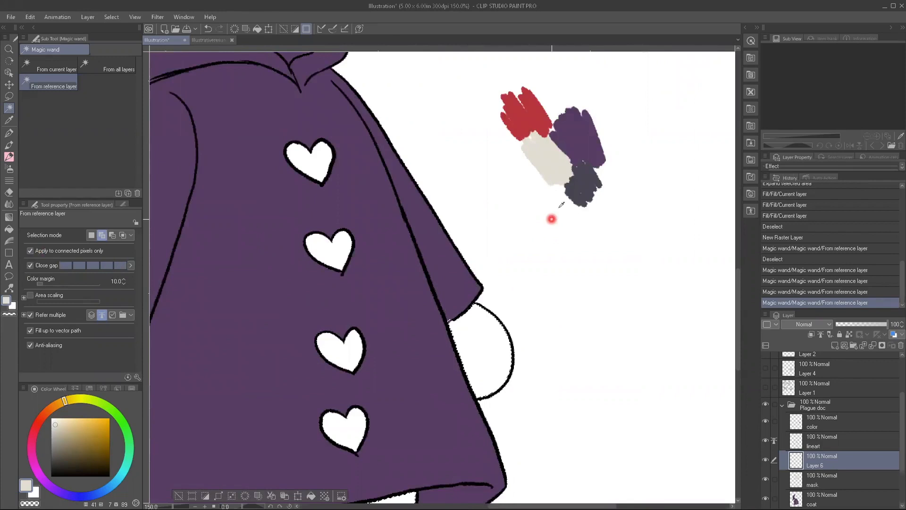
key("i")
left_click(584, 180)
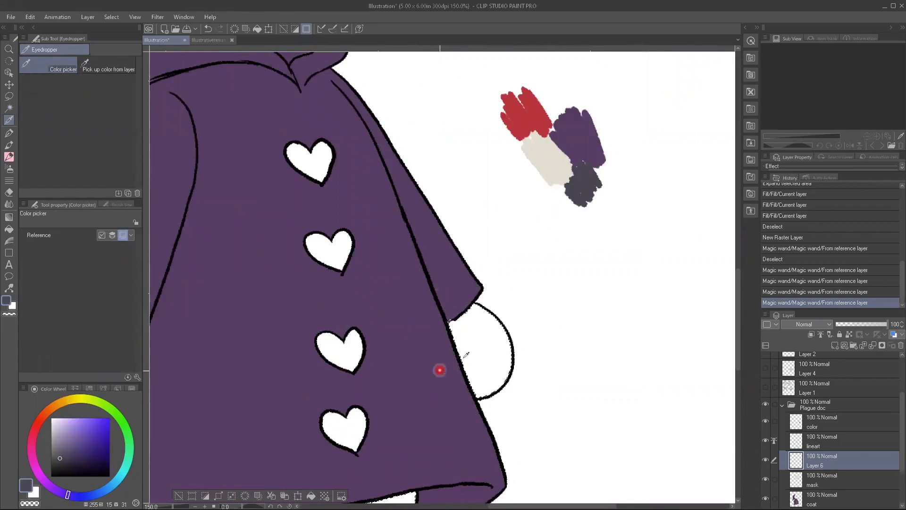
Step: Try filling the selected legs and hands with dark gray before expanding the selection
left_click_drag(254, 472, 331, 336)
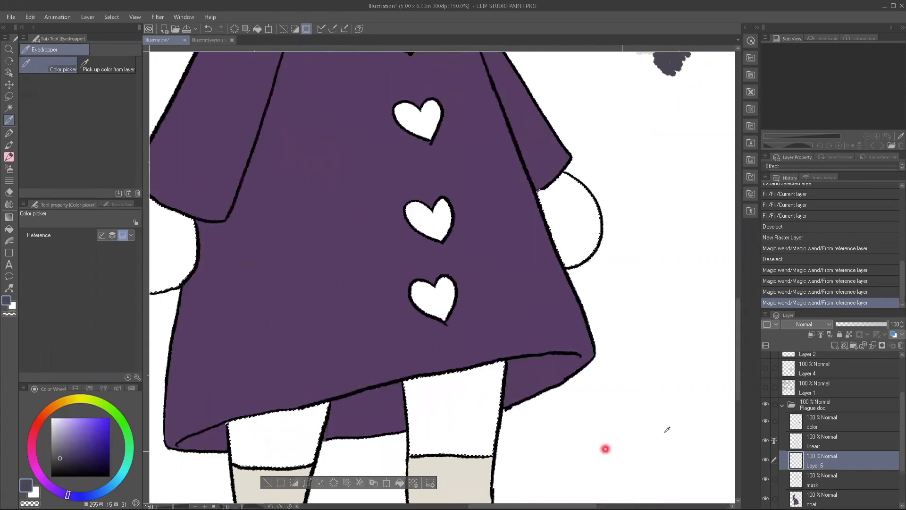
key("g")
left_click(423, 417)
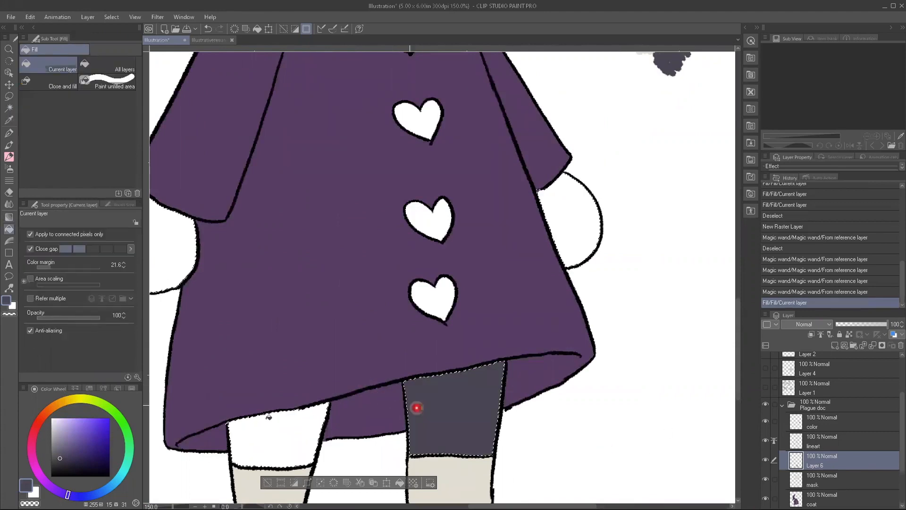
left_click(270, 433)
left_click(176, 253)
left_click(546, 204)
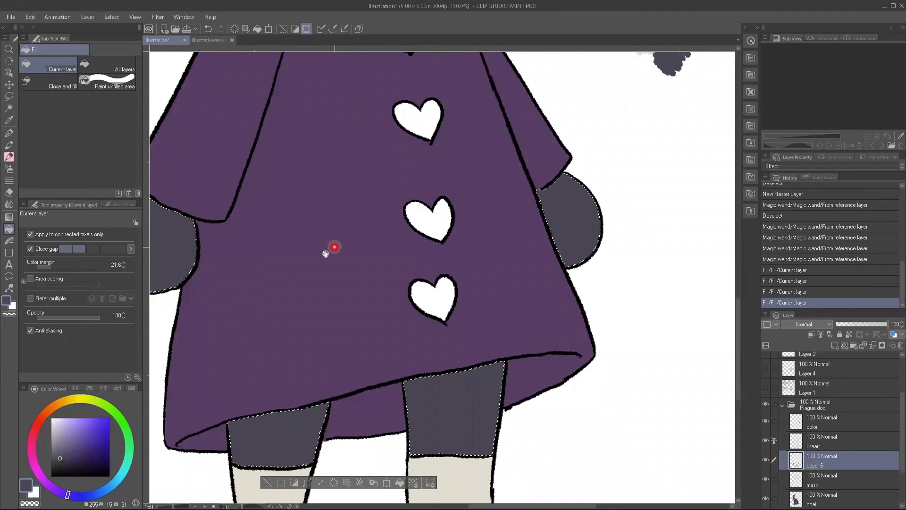
Step: Undo the four dark gray fills on the legs and hands
scroll(375, 413, "up", 5)
left_click_drag(359, 411, 294, 292)
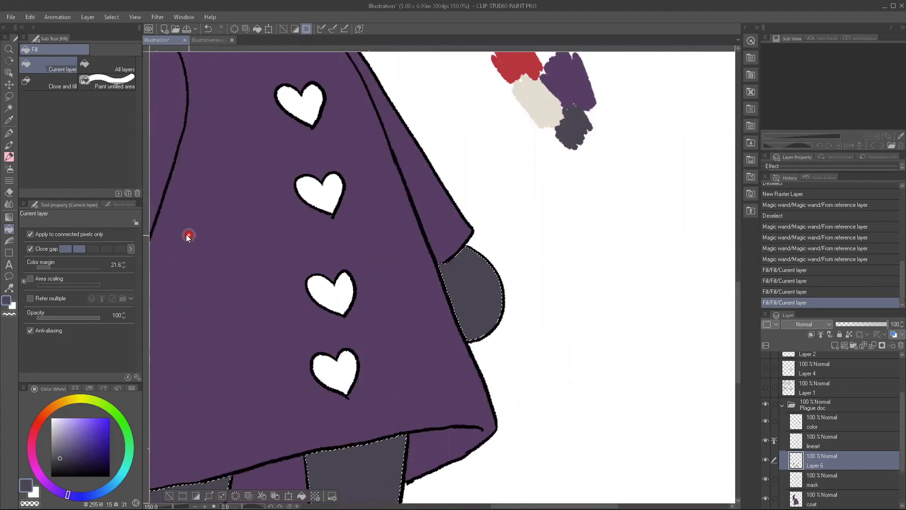
key("ctrl+z")
key("ctrl+z")
key("ctrl+z")
key("ctrl+z")
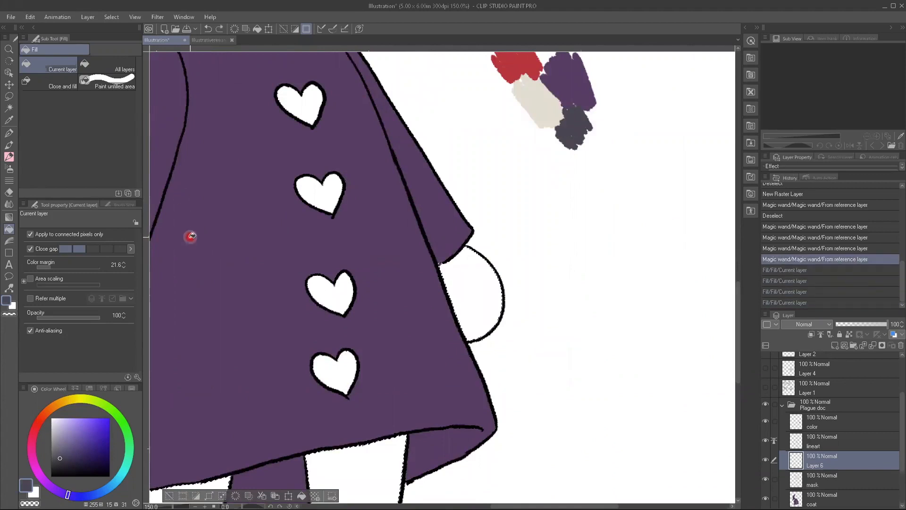
Step: Expand the selected area around the hands and legs
left_click(111, 18)
mouse_move(85, 18)
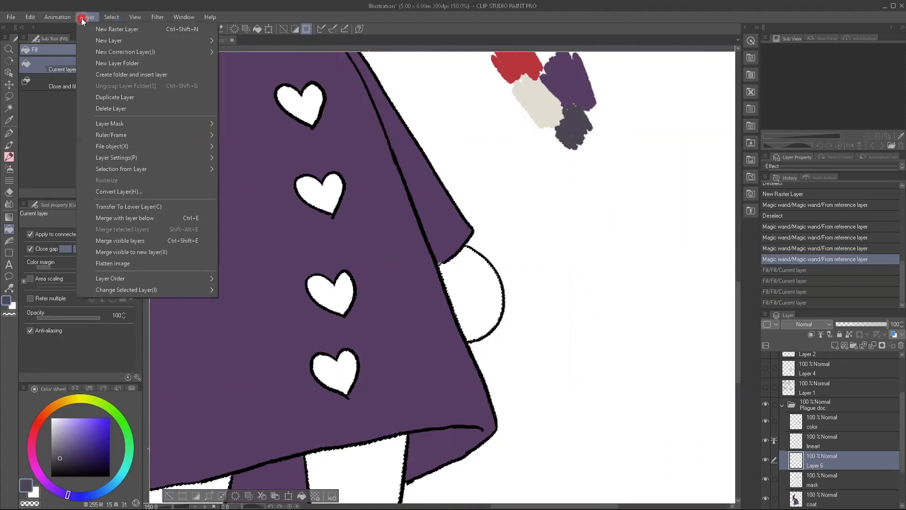
mouse_move(113, 20)
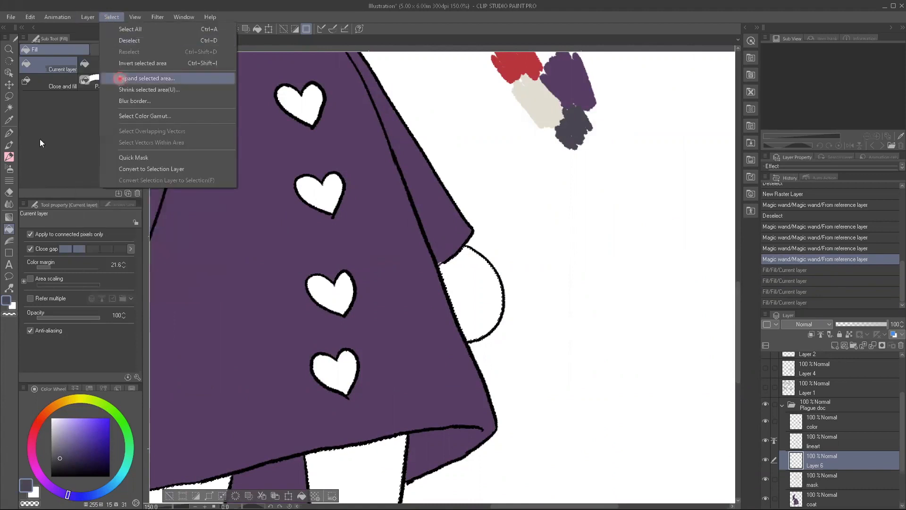
left_click(121, 78)
left_click(161, 205)
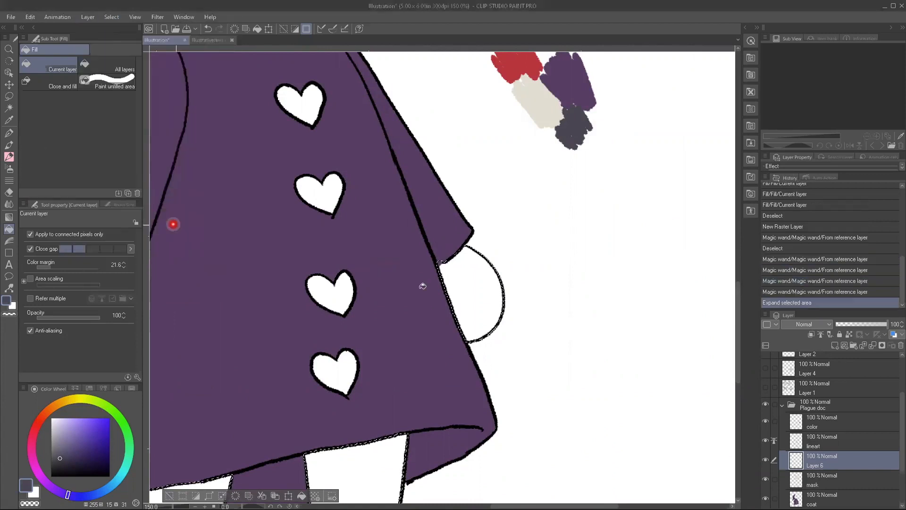
Step: Fill both hands and both legs with dark gray on the new layer, and deselect them
left_click(469, 304)
left_click(373, 410)
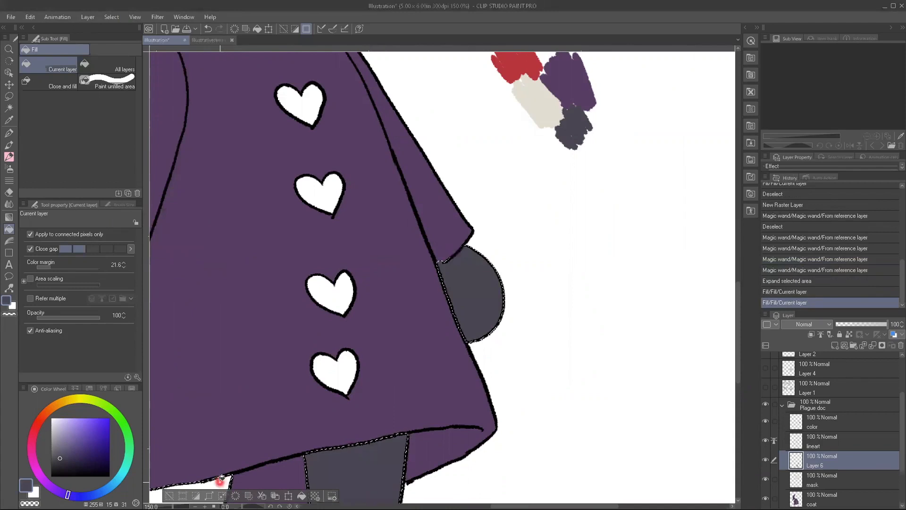
left_click(198, 467)
left_click_drag(212, 381, 483, 389)
left_click(332, 319)
left_click_drag(541, 277, 271, 272)
scroll(252, 355, "down", 4)
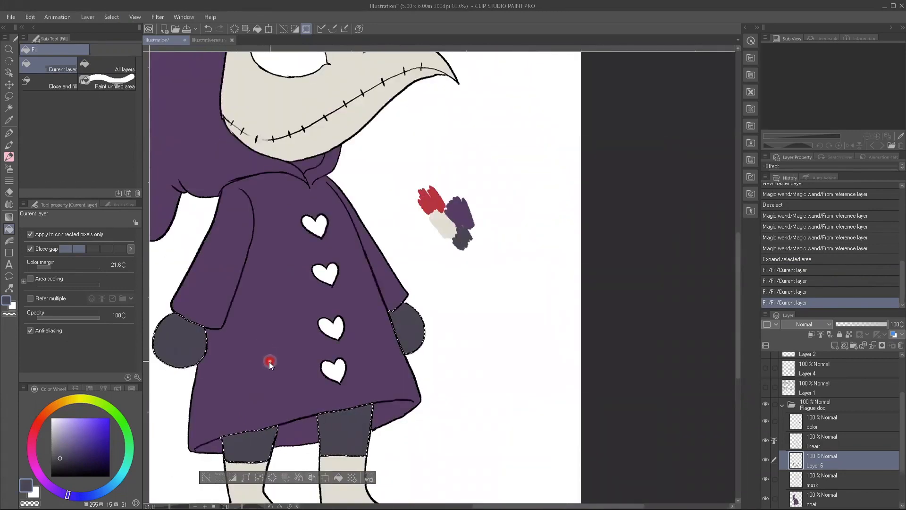
key("ctrl+d")
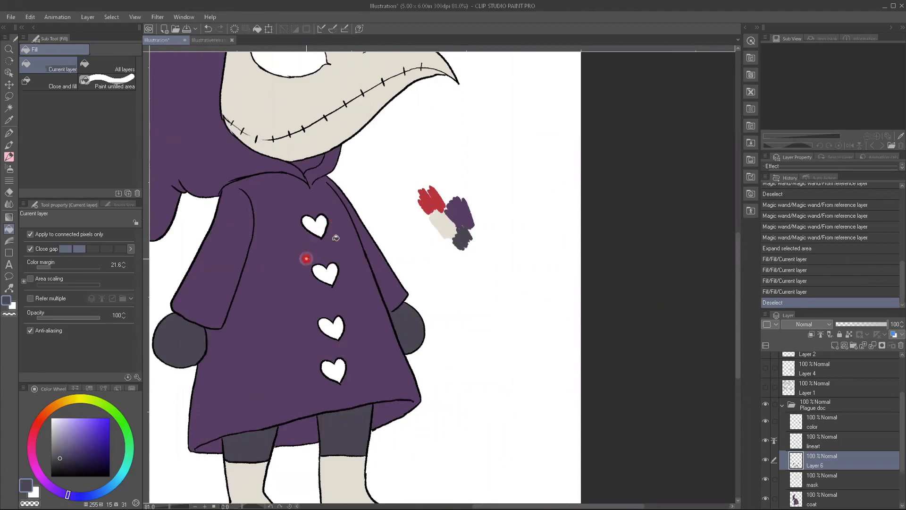
Step: Sample the red swatch and add another raster layer above the dark gray one
key("i")
left_click(432, 199)
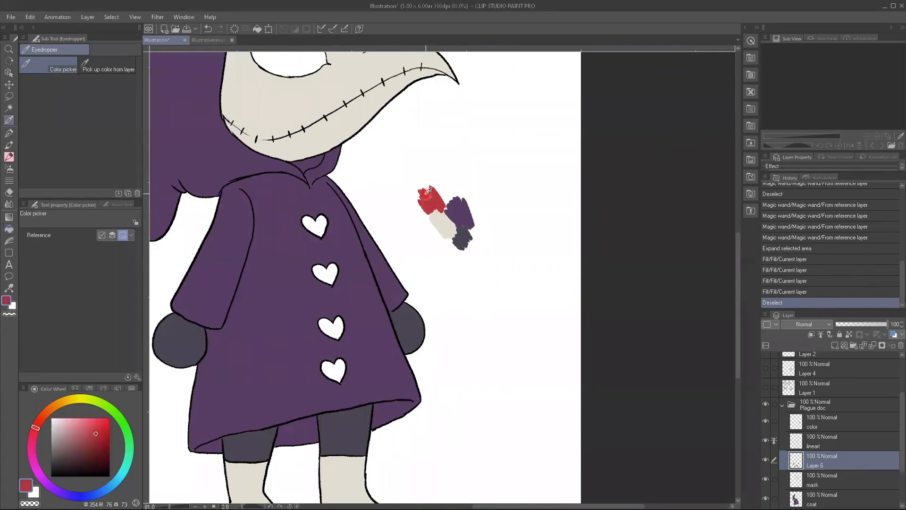
left_click(835, 345)
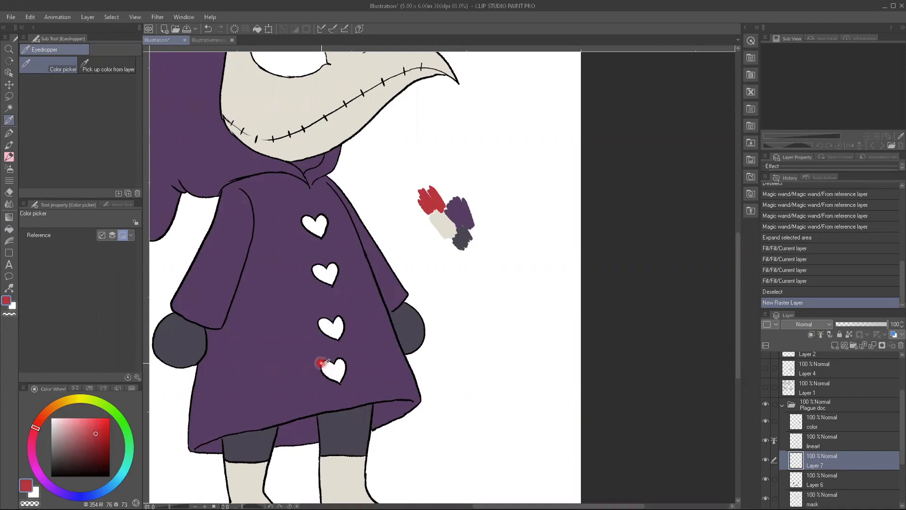
Step: Select the four heart buttons on the coat and the mask's eye with the Magic wand
key("g")
key("w")
left_click(329, 323)
left_click(329, 323)
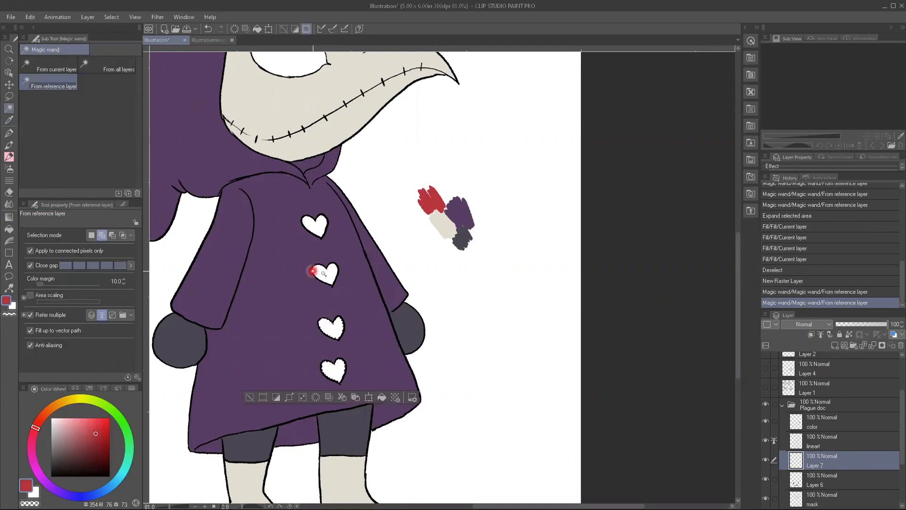
left_click(322, 271)
left_click(313, 227)
left_click_drag(279, 249, 304, 337)
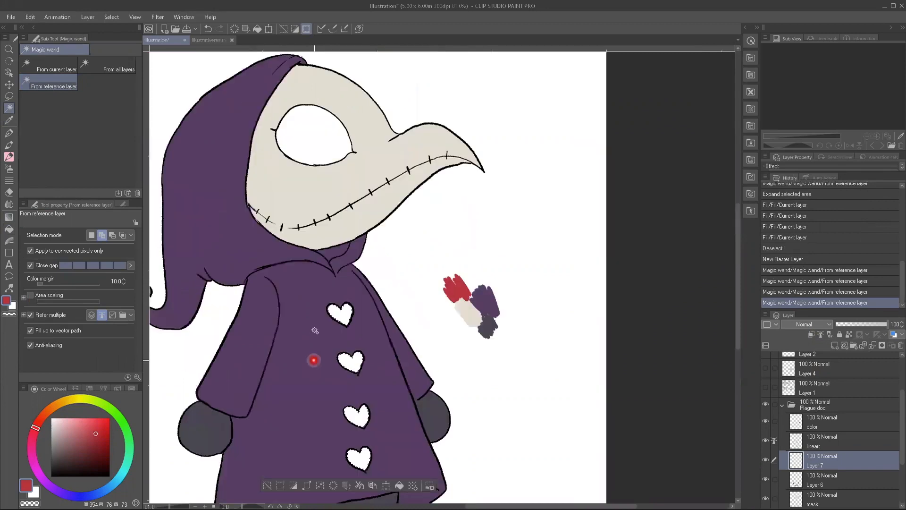
left_click(324, 144)
Step: Expand the selected area around the hearts and eye by 2 px
left_click_drag(286, 296, 316, 207)
left_click(110, 18)
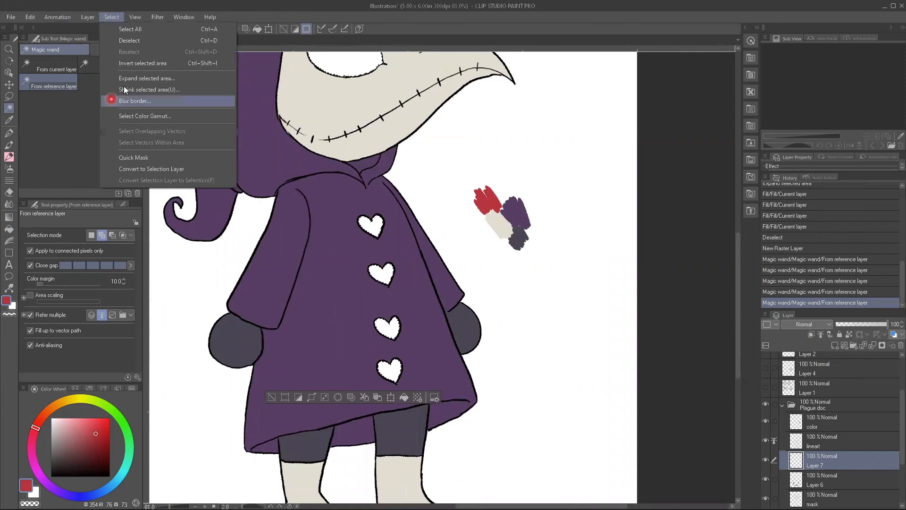
left_click(141, 79)
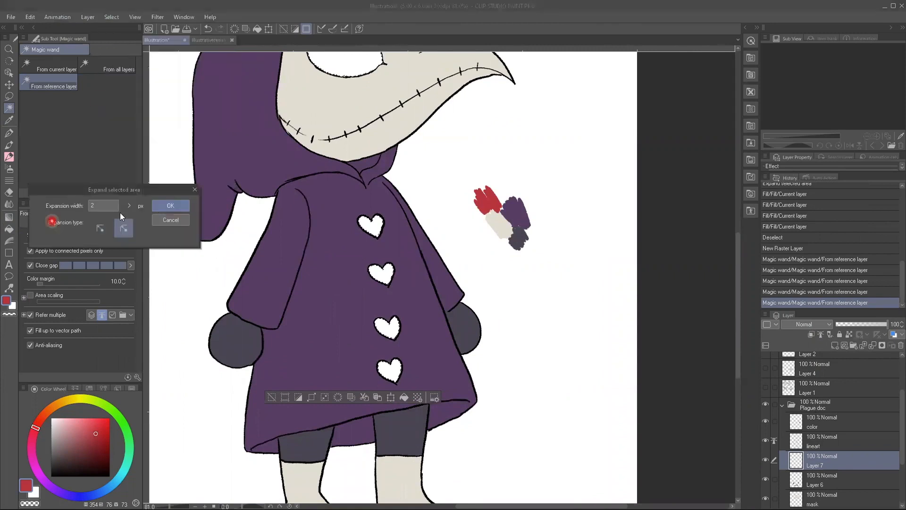
left_click(162, 206)
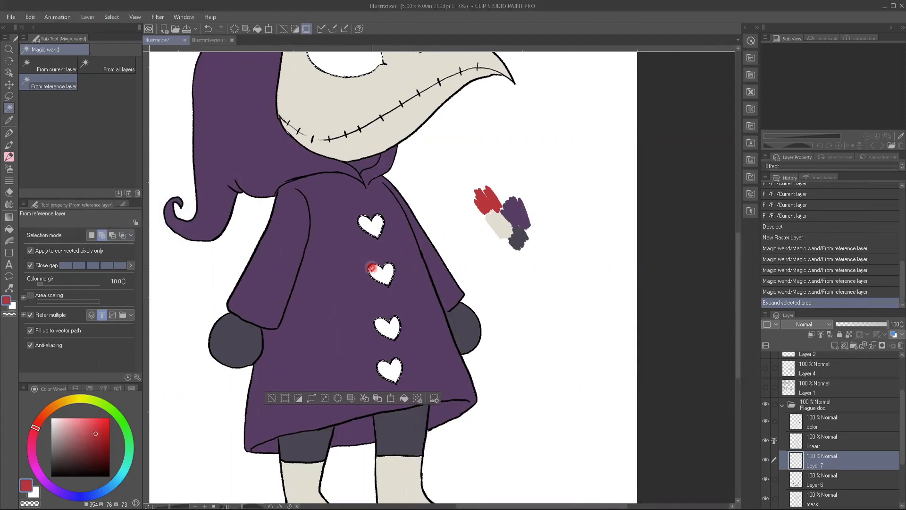
Step: Fill the four heart buttons and the mask's eye with red, and deselect them
key("g")
left_click(380, 273)
left_click(372, 228)
left_click(387, 329)
left_click(389, 371)
left_click_drag(330, 274, 341, 394)
left_click(348, 172)
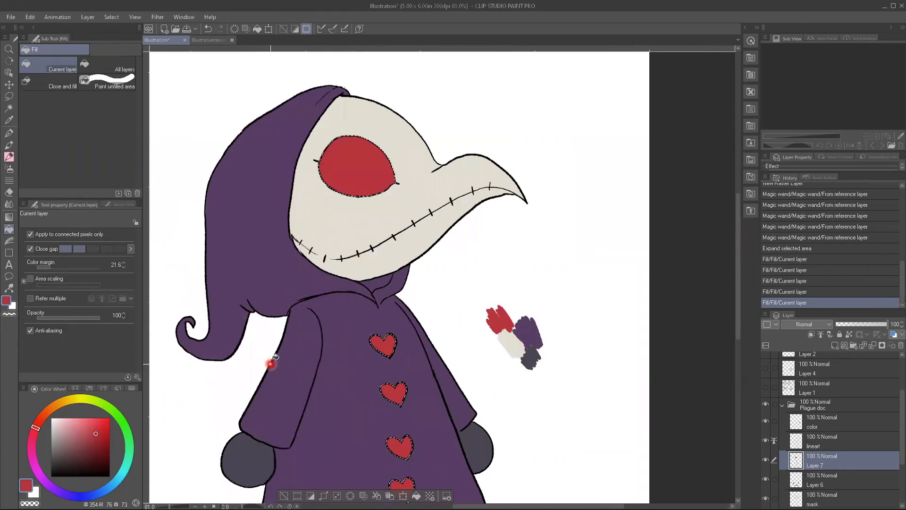
key("ctrl+d")
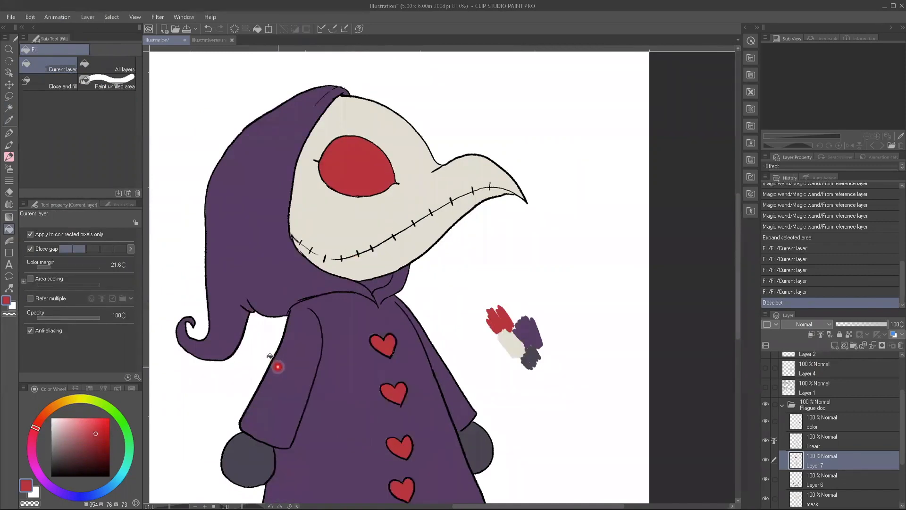
Step: Rename the layer with the red fills as Red and the dark gray layer below it as gray
scroll(278, 364, "down", 4)
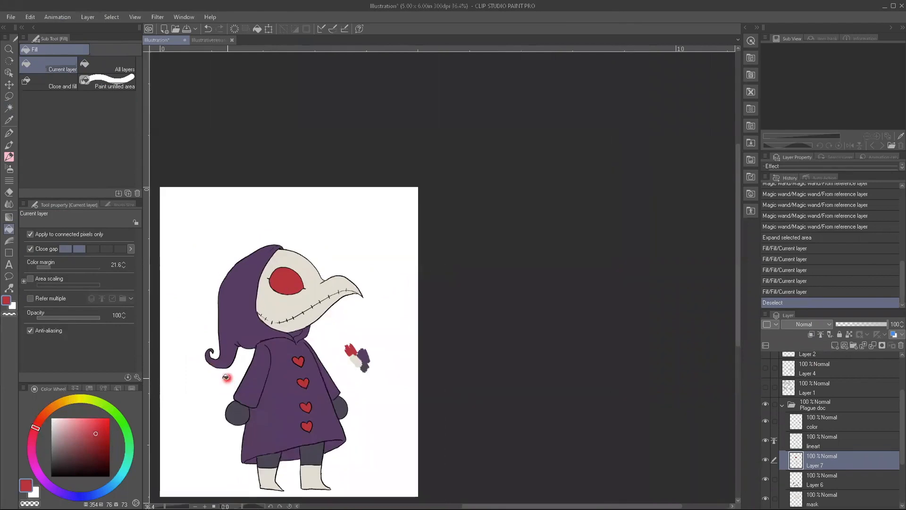
left_click_drag(201, 397, 297, 370)
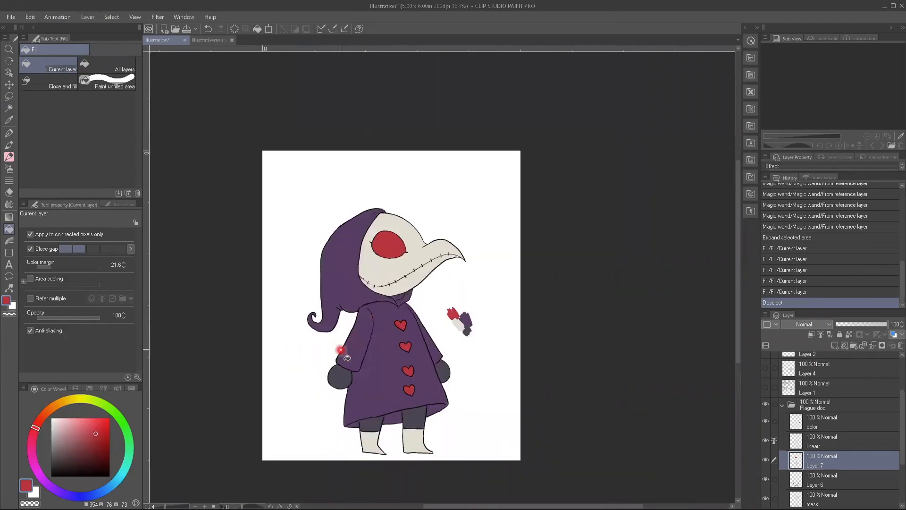
double_click(806, 464)
left_click(801, 461)
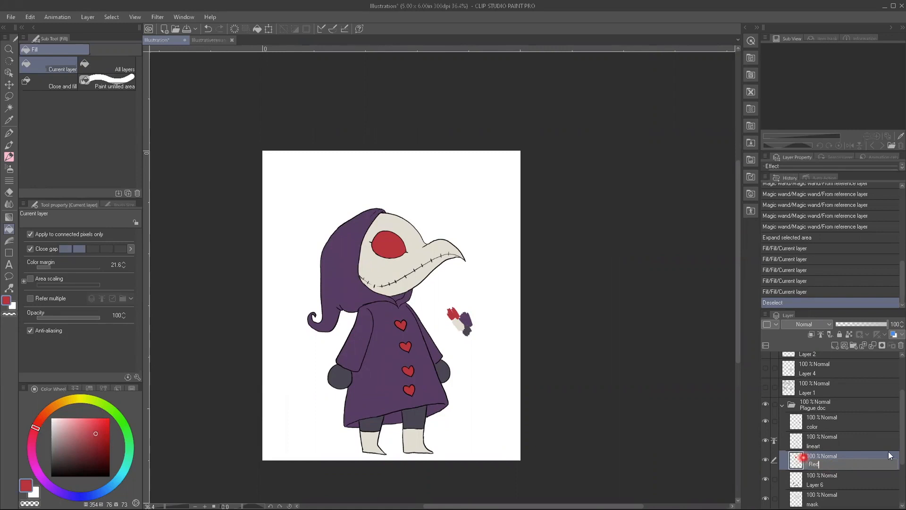
double_click(821, 486)
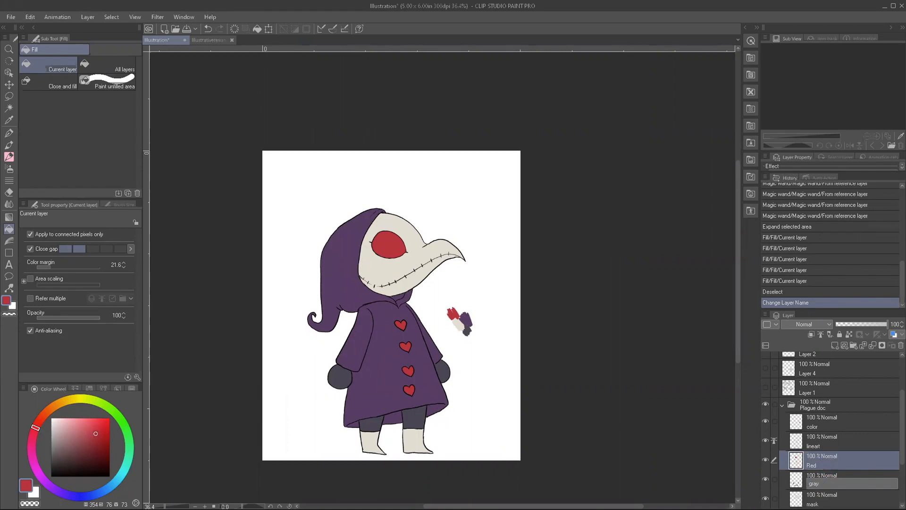
key("Return")
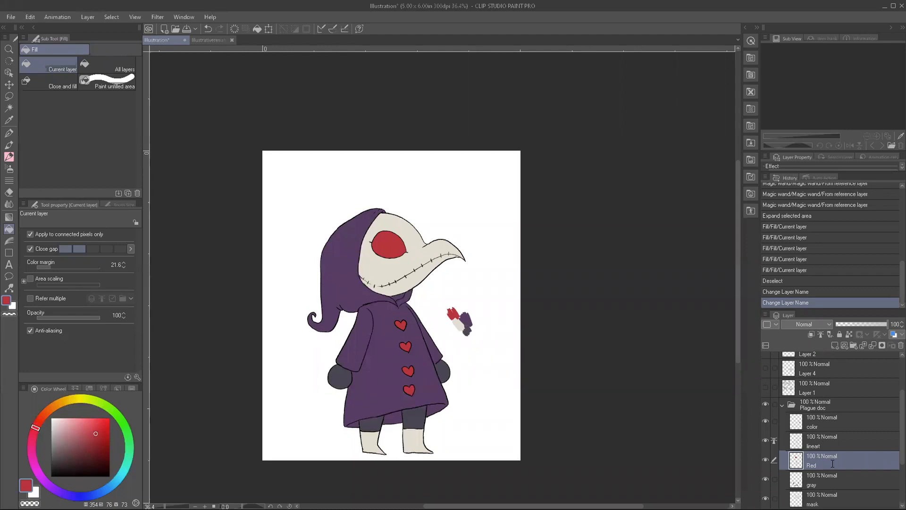
Step: Widen the layer list and examine the plague doctor's layers one by one, from refine up to color
left_click_drag(760, 318, 689, 313)
scroll(770, 456, "down", 3)
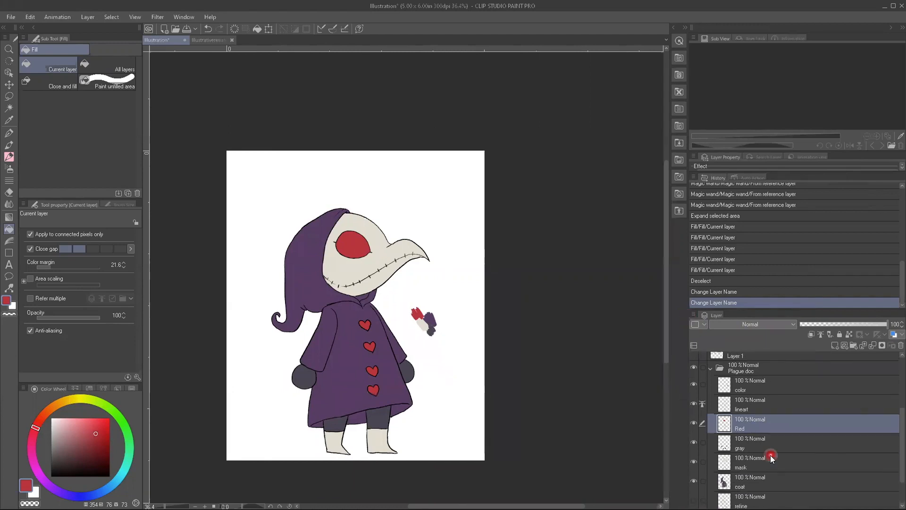
scroll(771, 459, "down", 1)
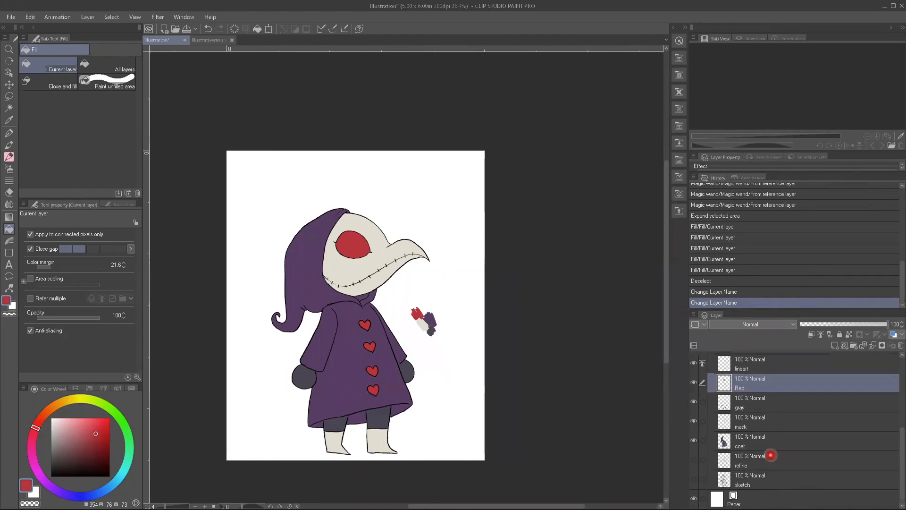
left_click(693, 460)
left_click(768, 419)
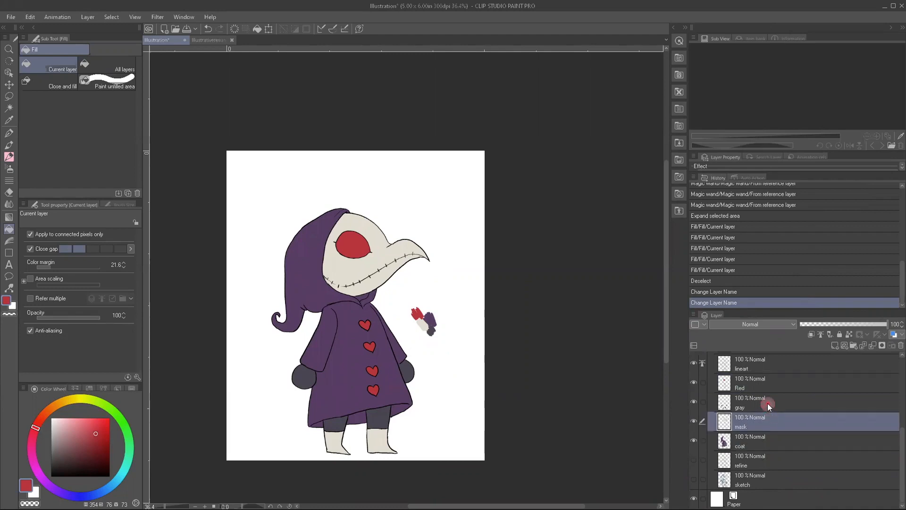
left_click(768, 404)
left_click(760, 378)
left_click(765, 364)
scroll(767, 380, "up", 3)
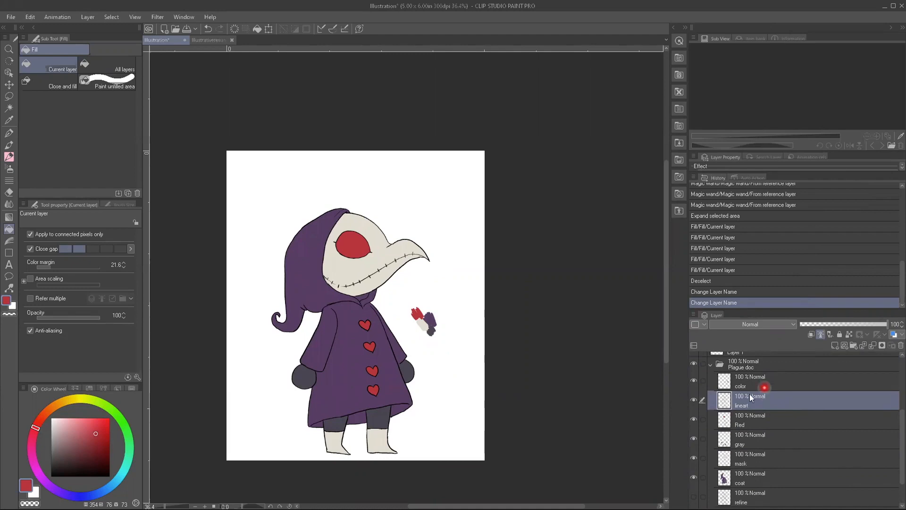
left_click(700, 385)
left_click(695, 381)
left_click(695, 381)
scroll(772, 389, "up", 1)
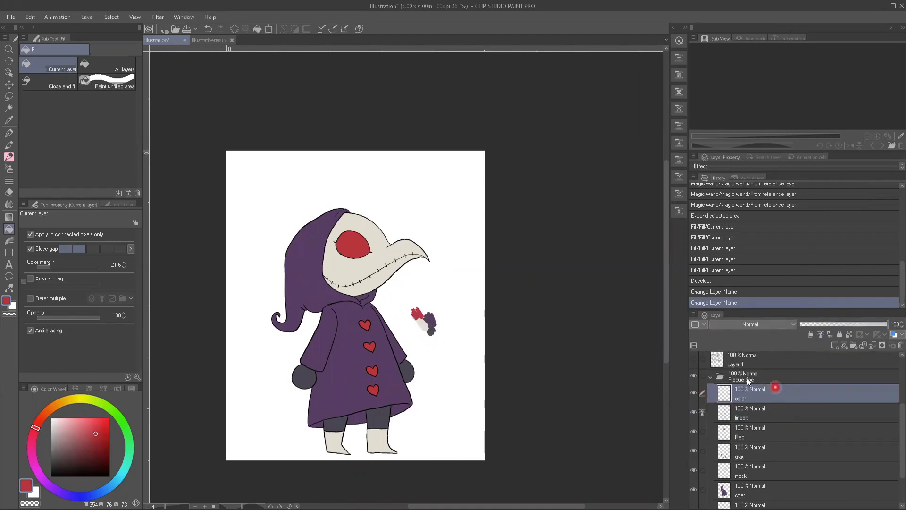
Step: Collapse the Plague doc folder and show Layers 1 to 5 and the character Copy folder above it
left_click(739, 378)
left_click(711, 377)
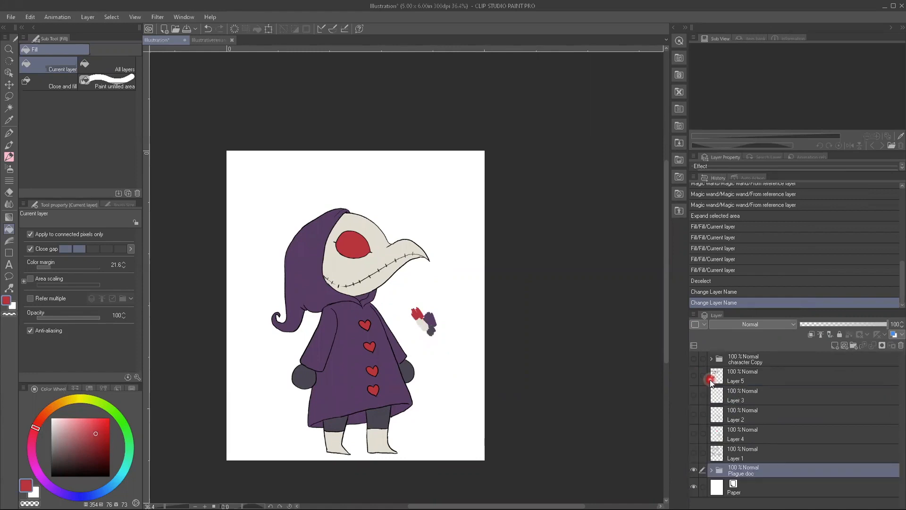
left_click(694, 455)
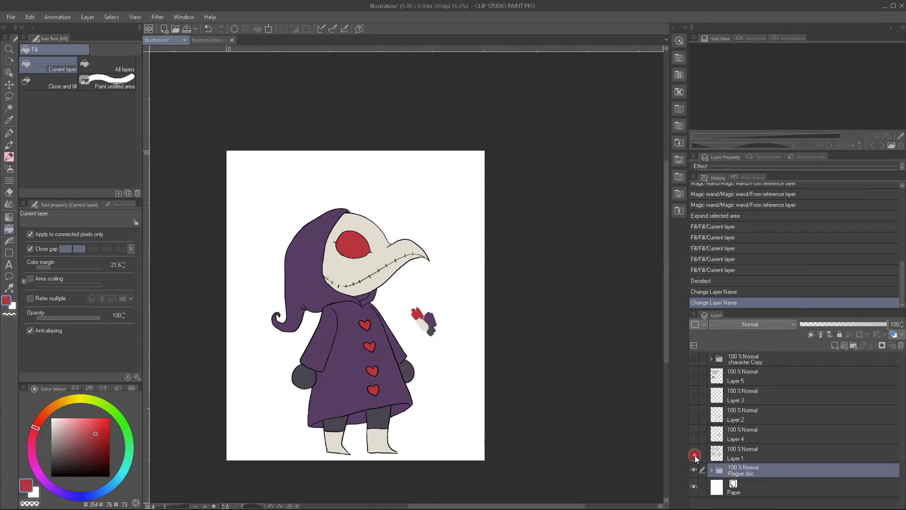
left_click(747, 456)
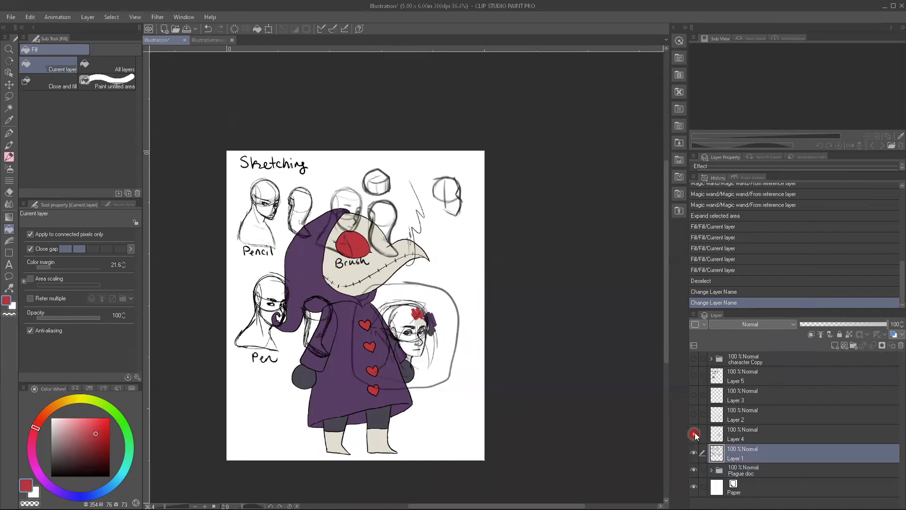
left_click(694, 454)
left_click(695, 454)
left_click(695, 454)
left_click(695, 454)
left_click(693, 434)
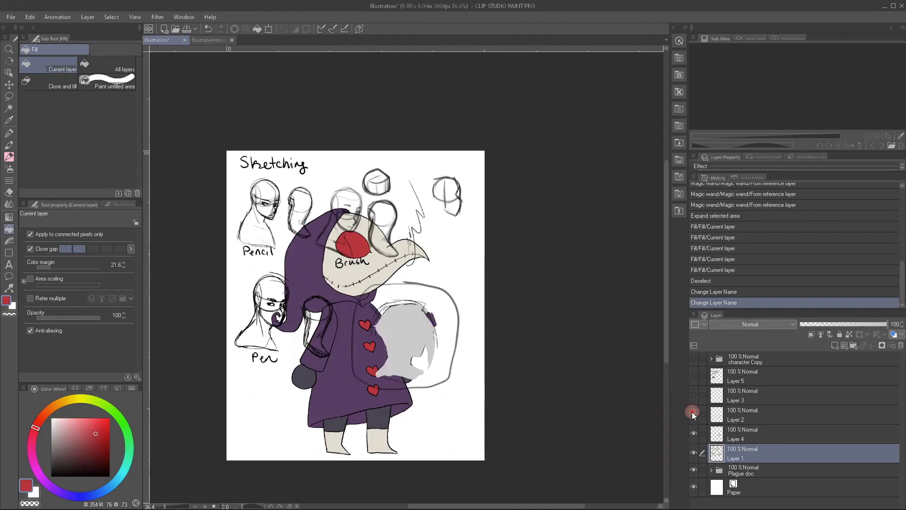
left_click(693, 414)
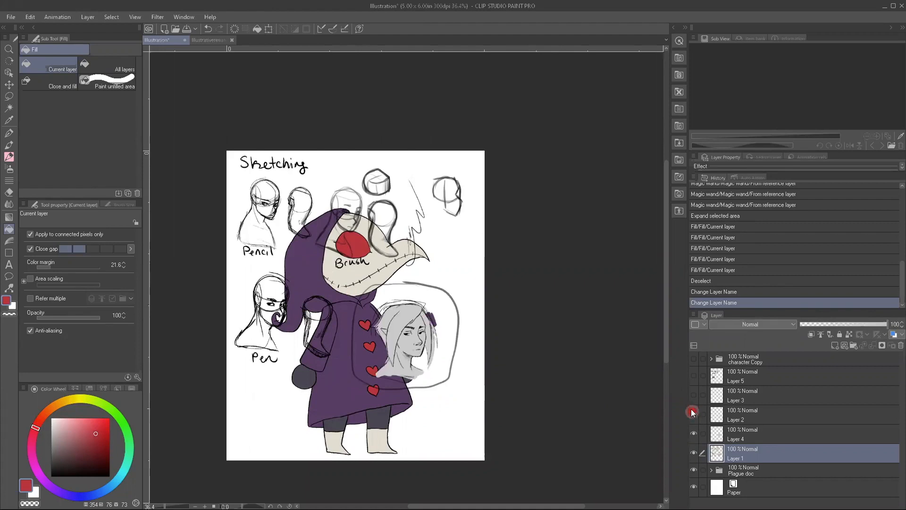
left_click(693, 376)
left_click(692, 357)
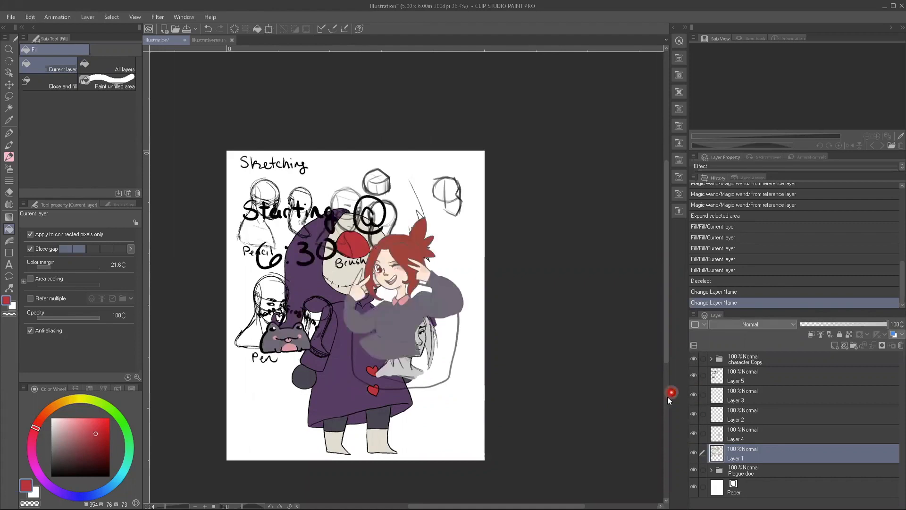
Step: Hide Layers 1 to 5, keeping the character Copy folder selected for the Move layer tool
left_click(754, 361)
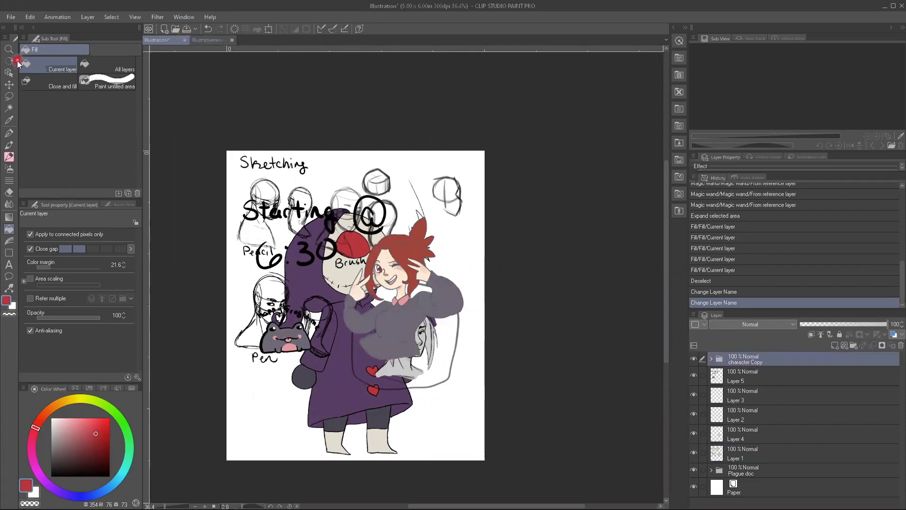
left_click(11, 87)
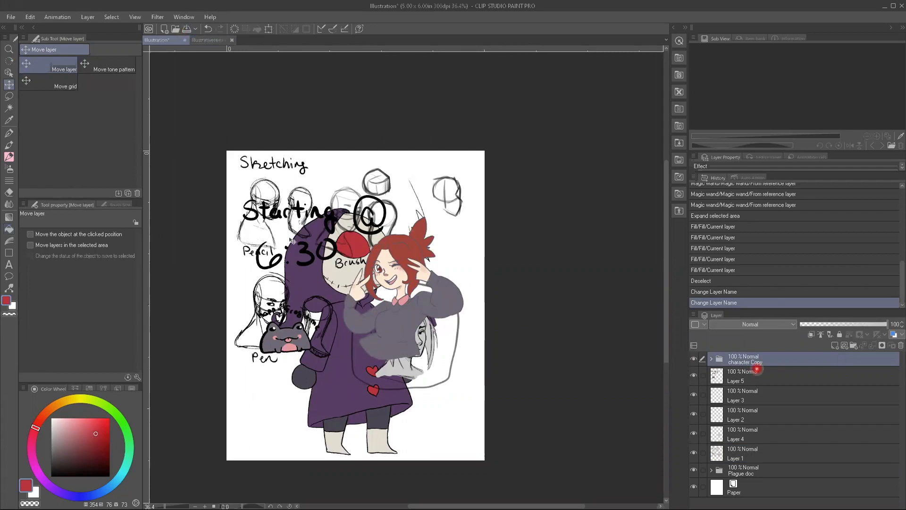
left_click(694, 376)
left_click_drag(697, 401, 695, 447)
Step: Move the red-haired character in the character Copy folder over the front of the plague doctor's coat
left_click_drag(388, 338, 442, 304)
scroll(363, 386, "up", 1)
scroll(364, 386, "up", 2)
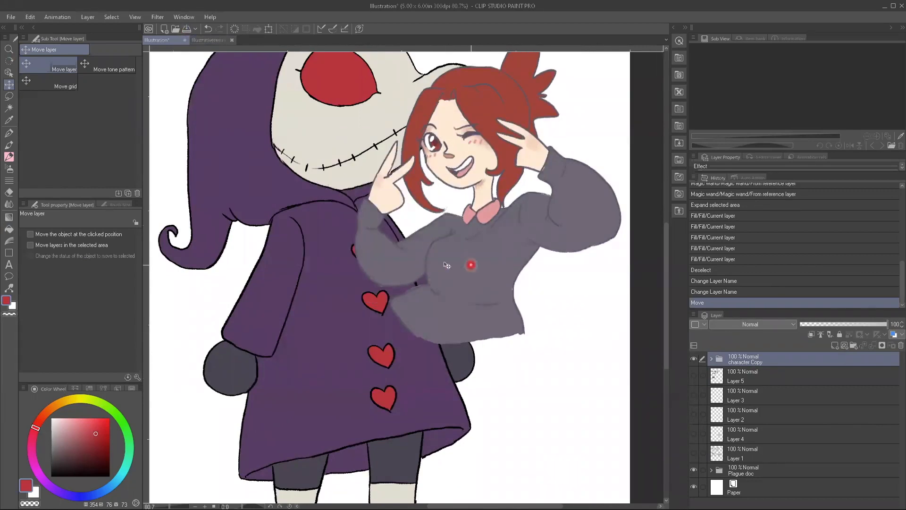
left_click_drag(469, 261, 414, 285)
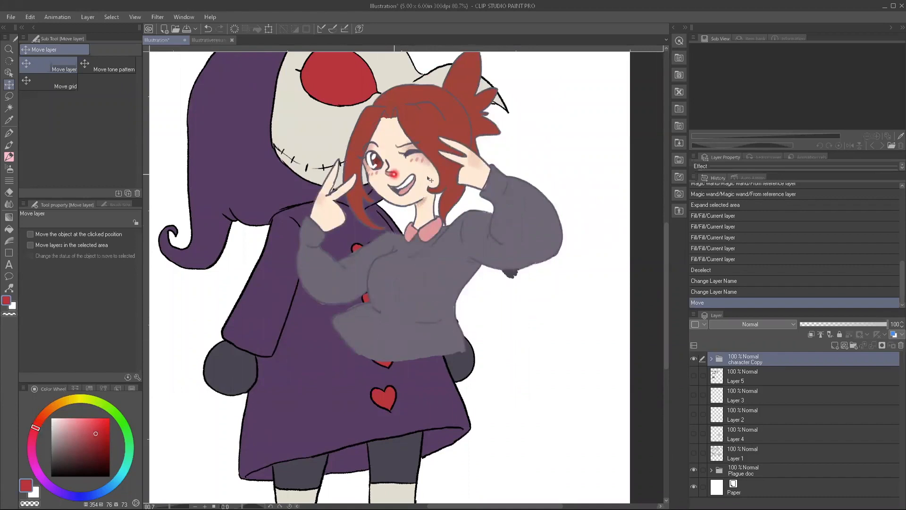
mouse_move(421, 307)
left_mouse_down()
mouse_move(397, 300)
mouse_move(433, 304)
mouse_move(425, 305)
left_mouse_up()
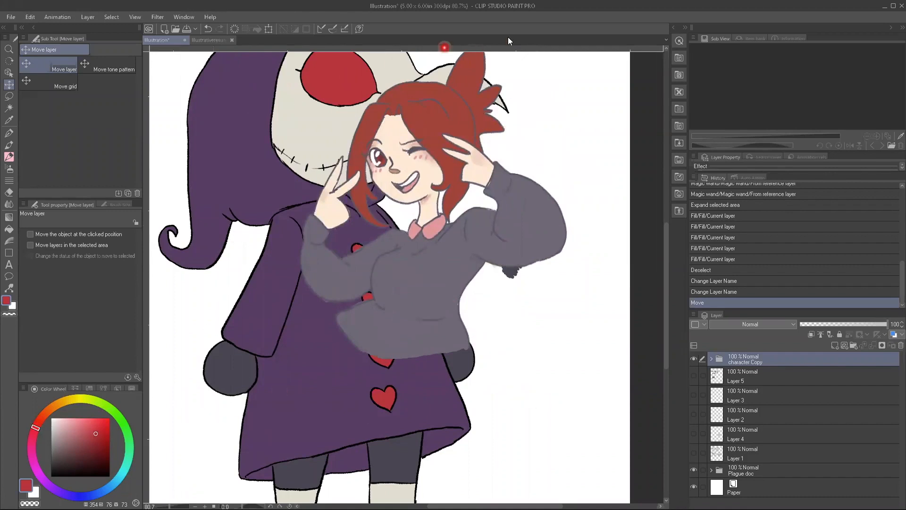
Step: Toggle the character Copy folder off and on, and reorder it below the Plague doc folder
left_click(694, 360)
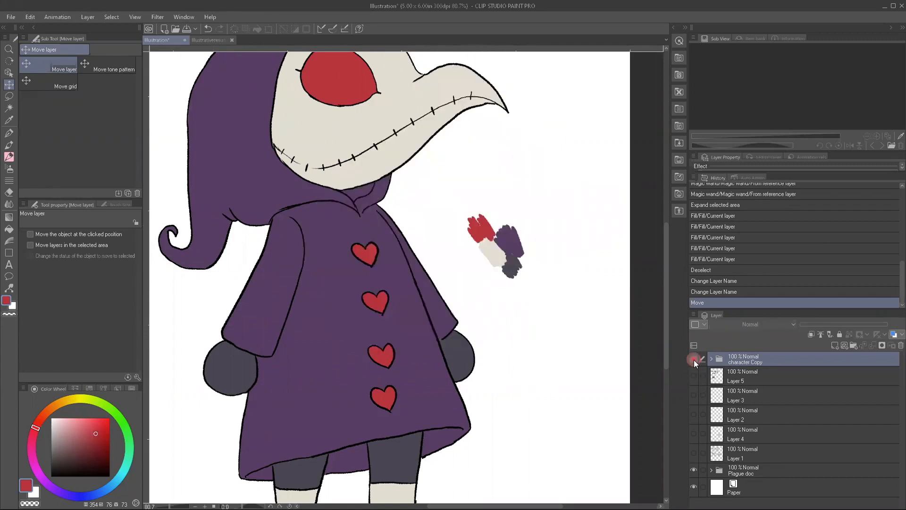
left_click(694, 360)
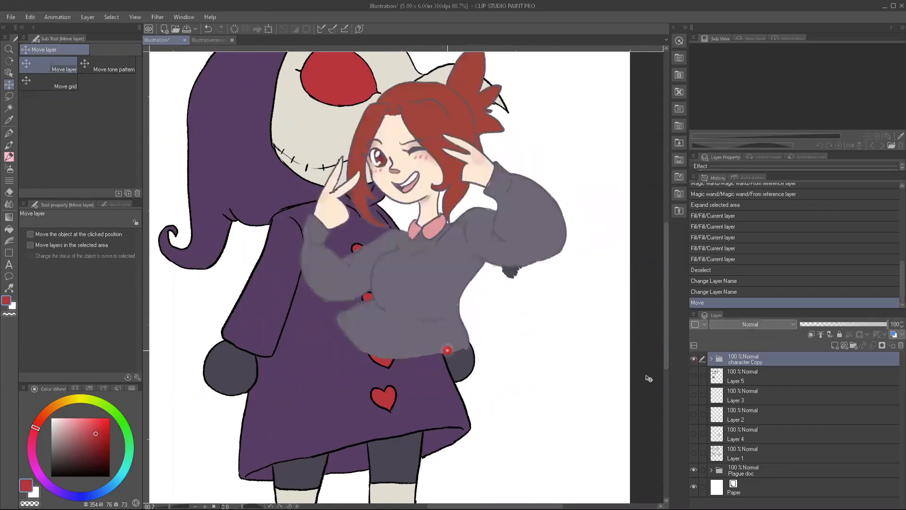
left_click(694, 360)
left_click(694, 360)
left_click_drag(763, 359, 759, 476)
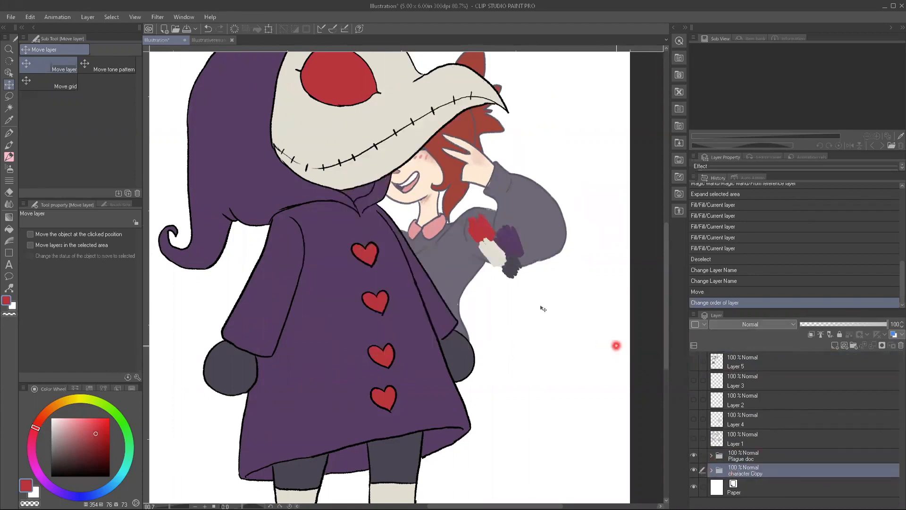
Step: Reposition the red-haired character to peek out from behind the coat, and shift the Plague doc folder's artwork slightly up and to the right
left_click_drag(442, 269, 443, 294)
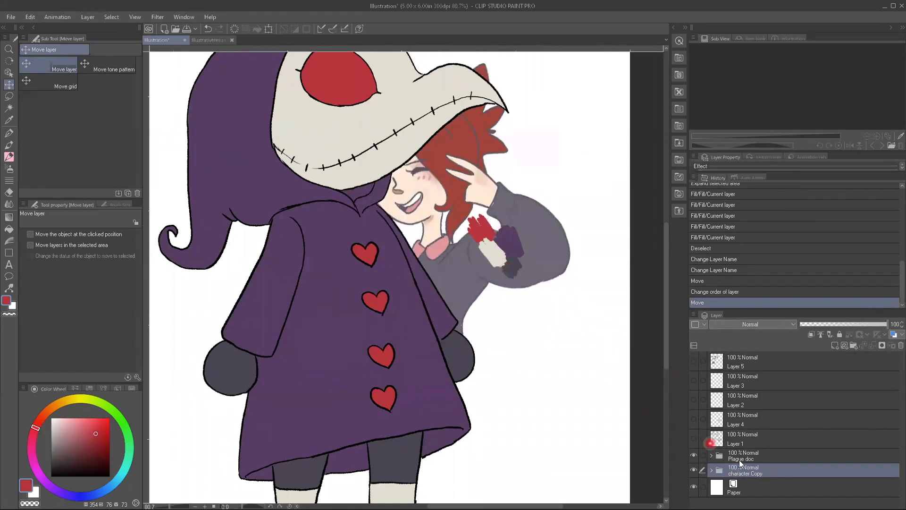
left_click(704, 455)
left_click_drag(346, 385, 367, 383)
scroll(567, 379, "down", 3)
mouse_move(440, 380)
left_mouse_down()
mouse_move(420, 375)
mouse_move(404, 347)
left_mouse_up()
left_click(732, 456)
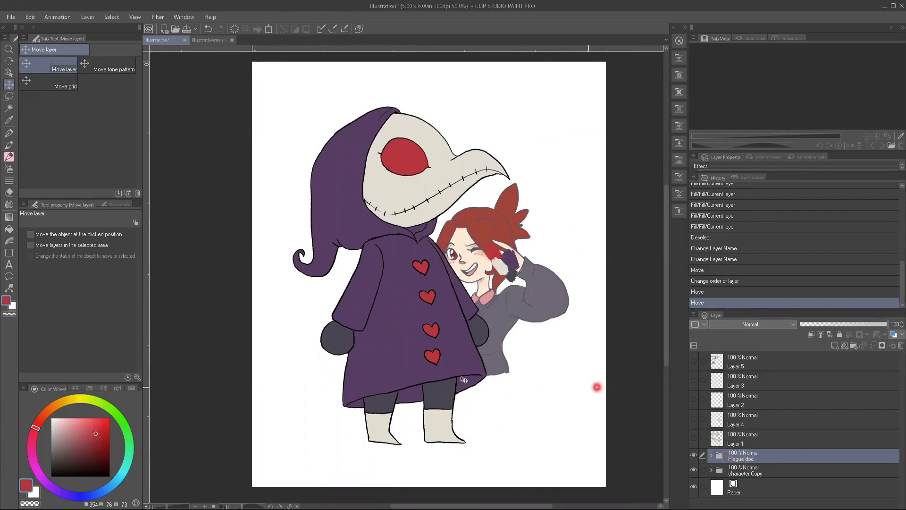
left_click_drag(431, 356, 465, 327)
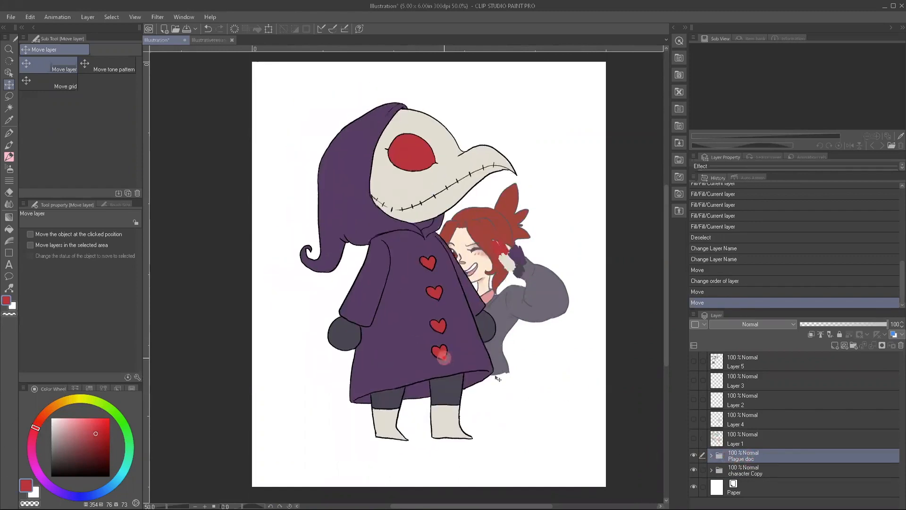
Step: Expand the Plague doc folder, try to move the Red layer's eye and hearts down and to the right, and undo that move
left_click(711, 457)
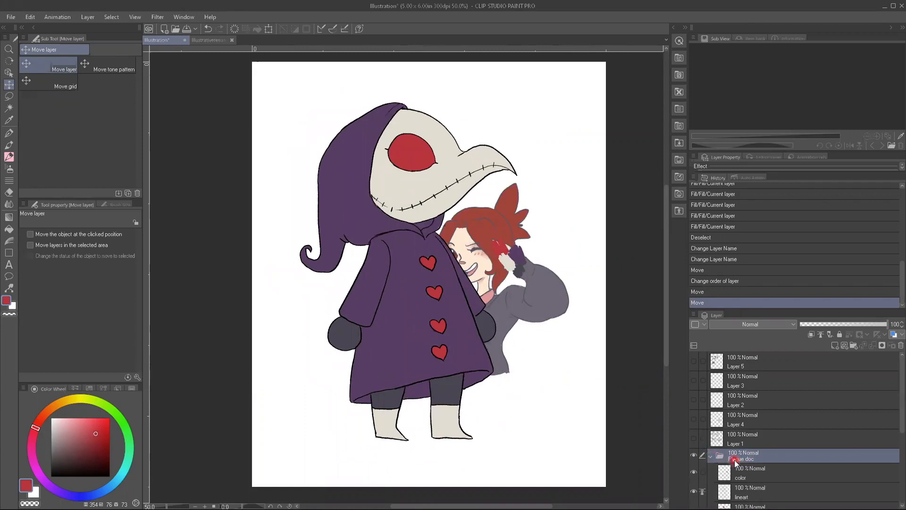
scroll(749, 436, "down", 3)
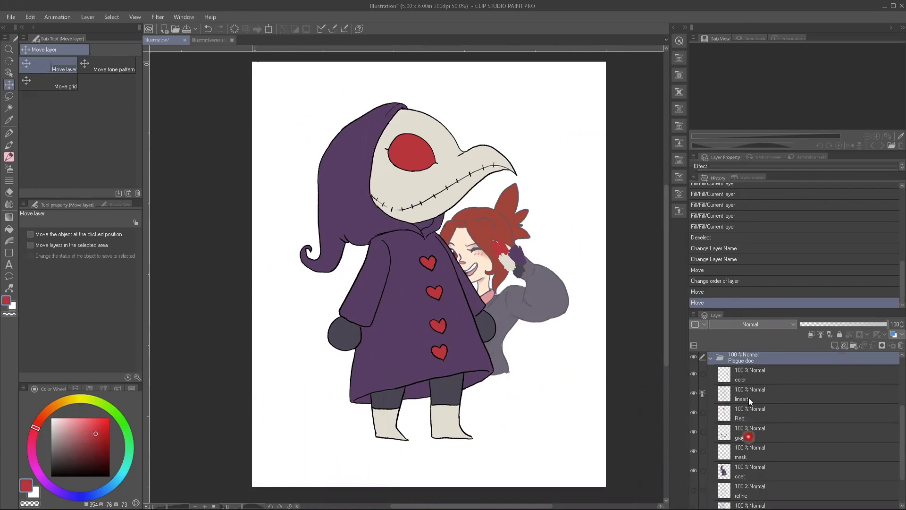
scroll(746, 419, "down", 1)
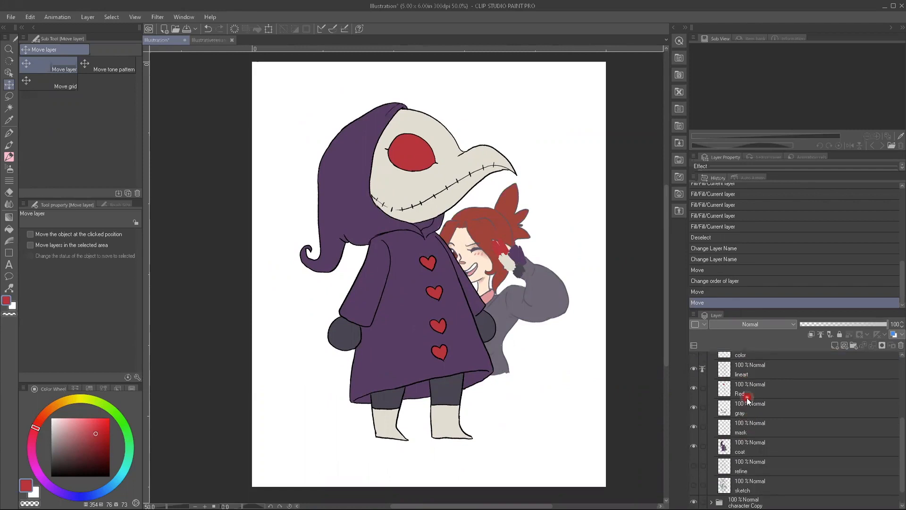
left_click(747, 397)
left_click_drag(419, 154, 448, 168)
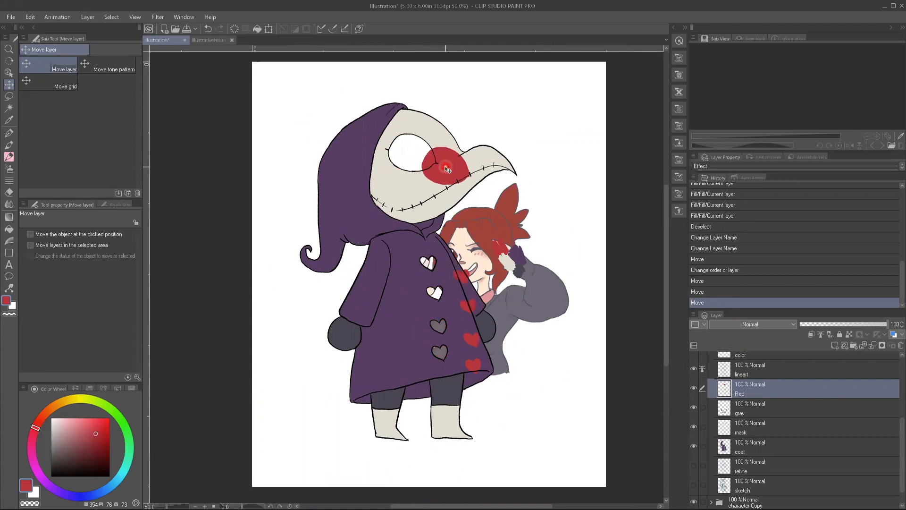
key("ctrl+z")
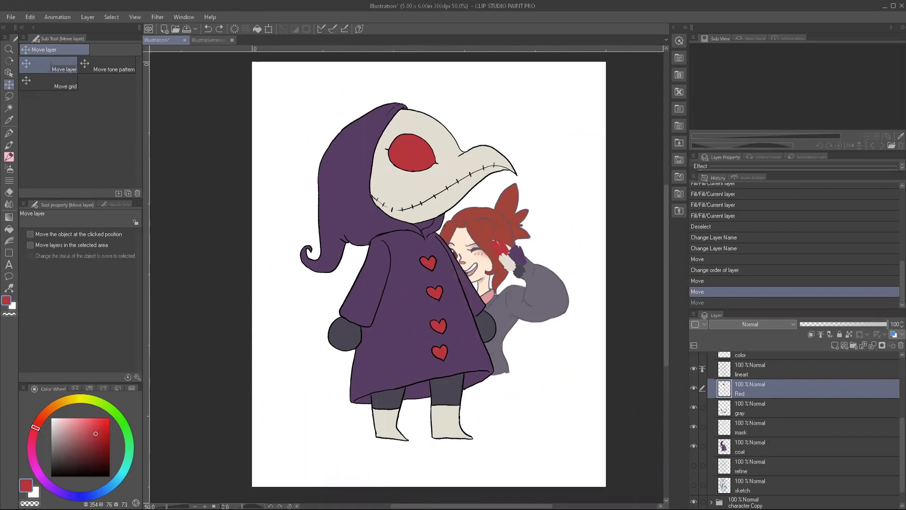
Step: Hide the character Copy folder below the plague doctor's layers
scroll(760, 401, "up", 2)
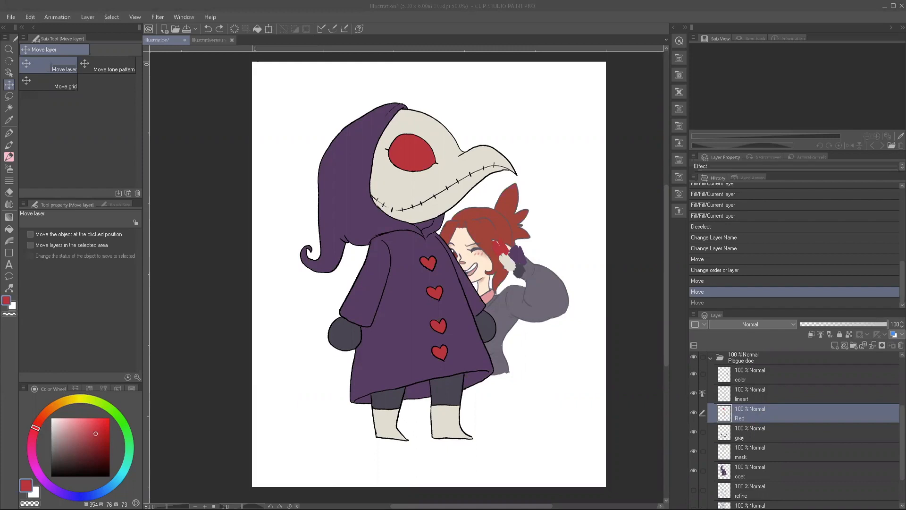
scroll(784, 437, "down", 3)
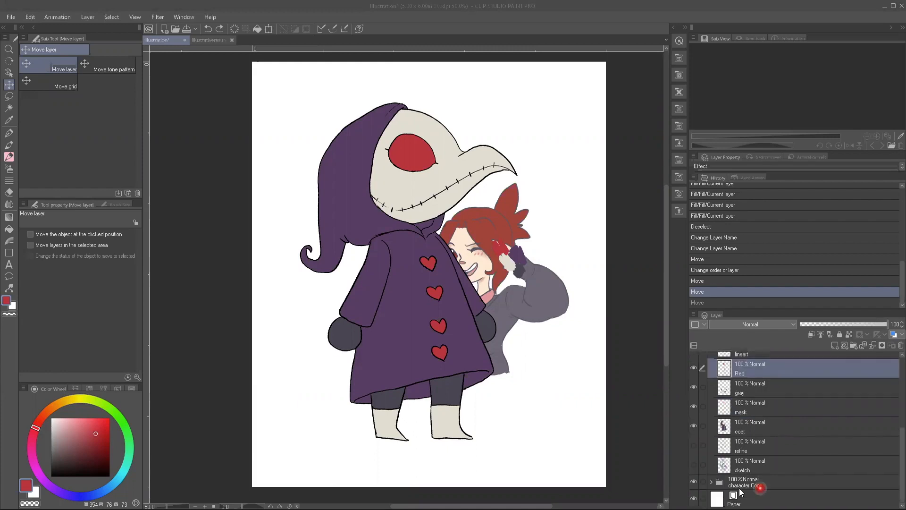
left_click(693, 482)
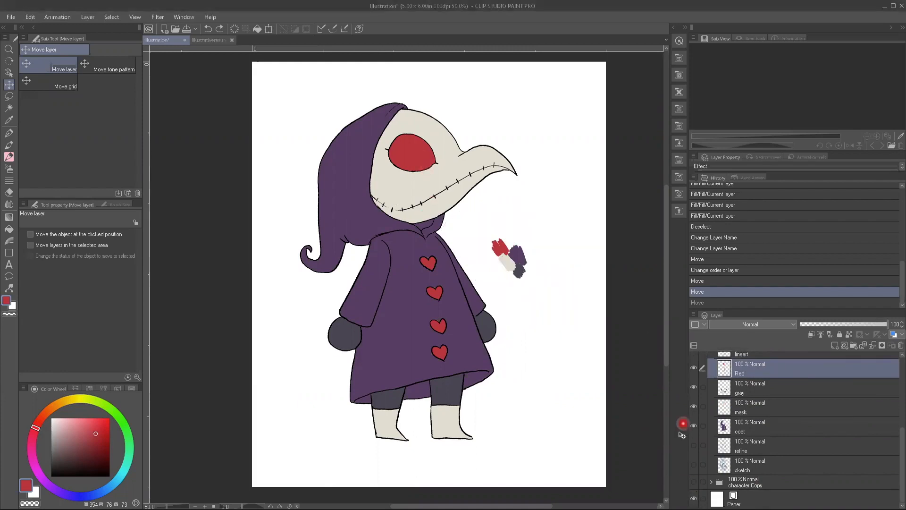
Step: Select the Red layer in the Plague doc folder and examine the character's coat, hood and mask up close
scroll(782, 417, "up", 1)
scroll(782, 417, "up", 2)
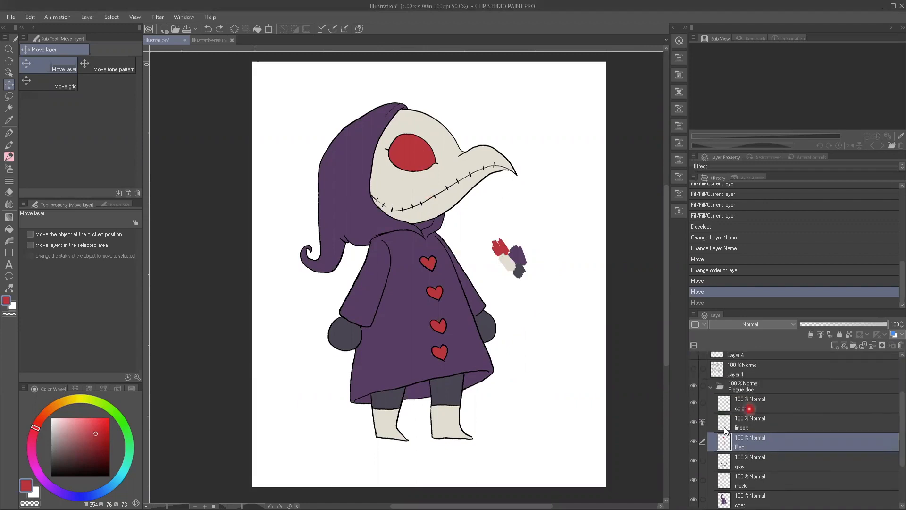
left_click(749, 406)
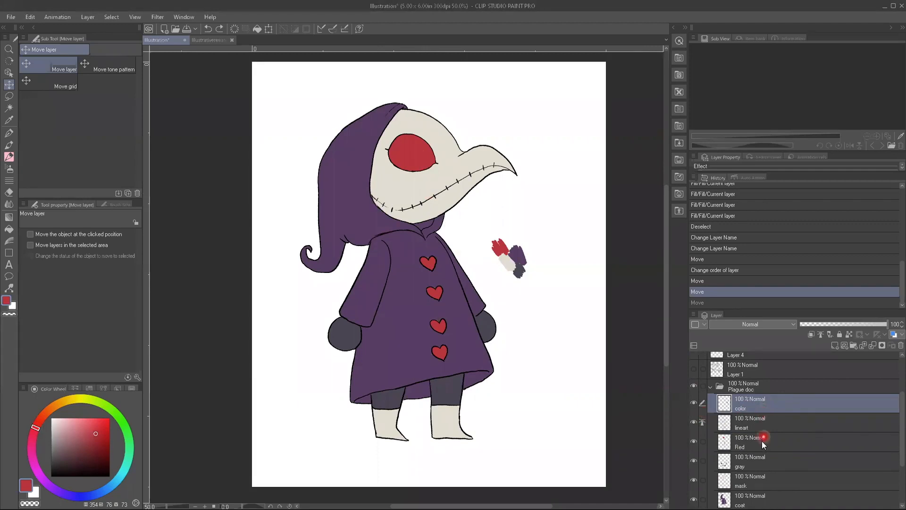
scroll(553, 365, "up", 3)
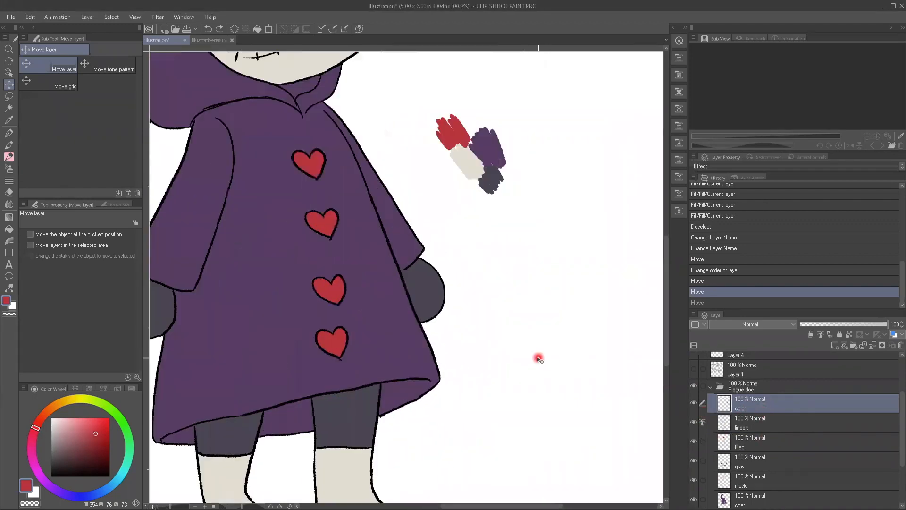
left_click_drag(439, 306, 564, 501)
left_click_drag(441, 416, 468, 401)
left_click(759, 411)
left_click(755, 449)
left_click(574, 297)
left_click(390, 128)
left_click(371, 210)
left_click(585, 212)
left_click(631, 224)
left_click(479, 197)
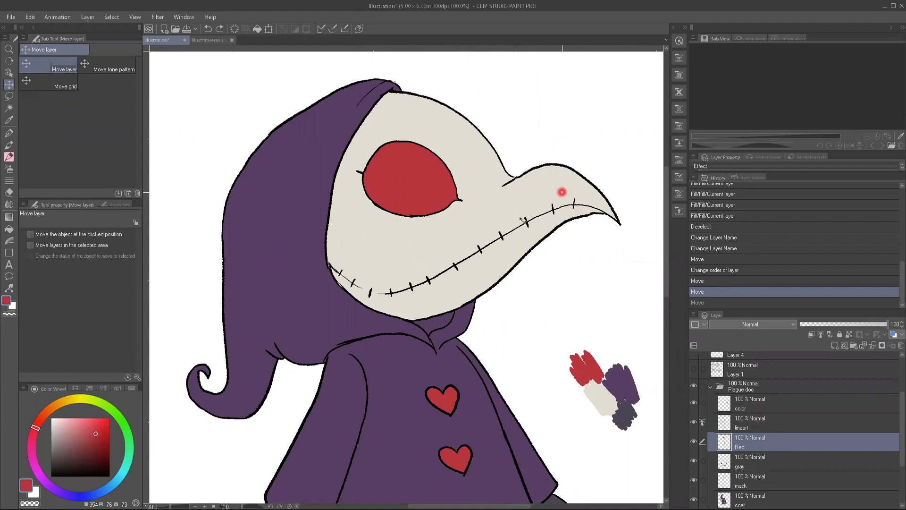
Step: Toggle the Red layer's visibility off and on to check which parts it colors
left_click(694, 441)
left_click(693, 441)
left_click(694, 441)
left_click(693, 441)
Step: Create a new raster layer directly above the Red layer and clip it to the layer below
left_click(761, 448)
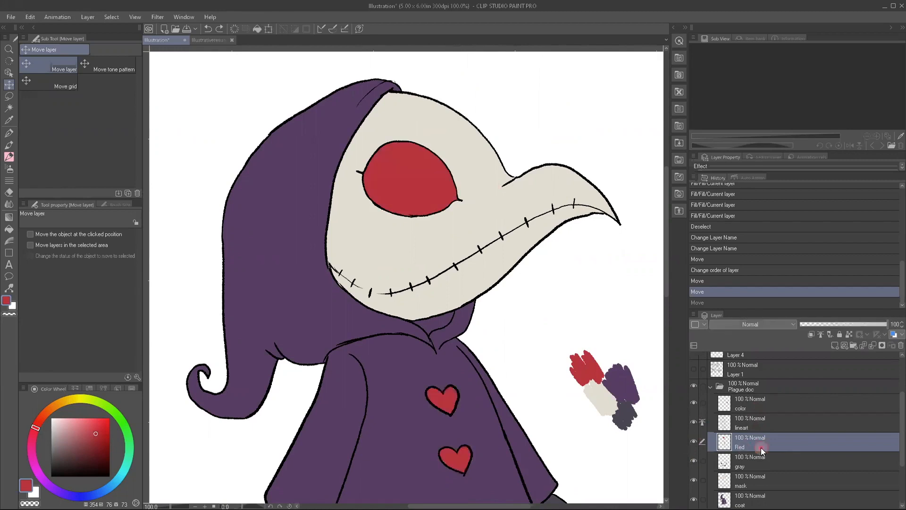
left_click(835, 347)
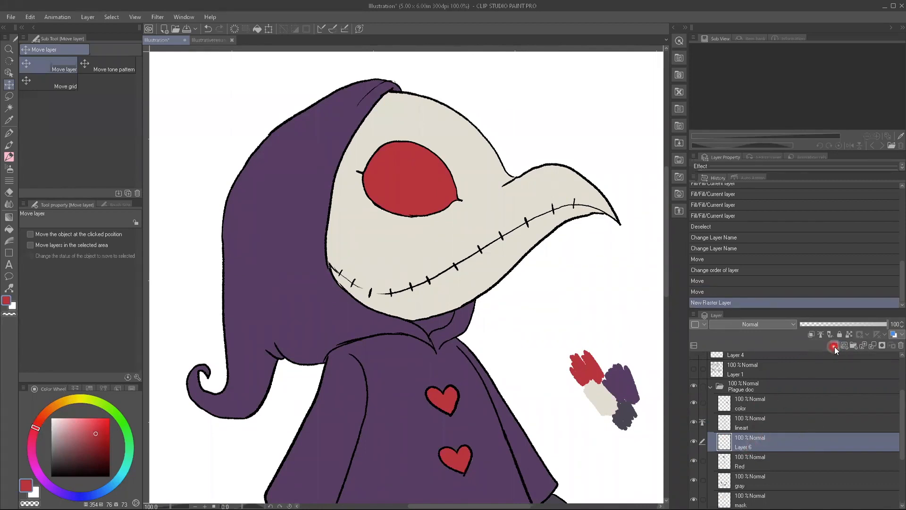
left_click(809, 335)
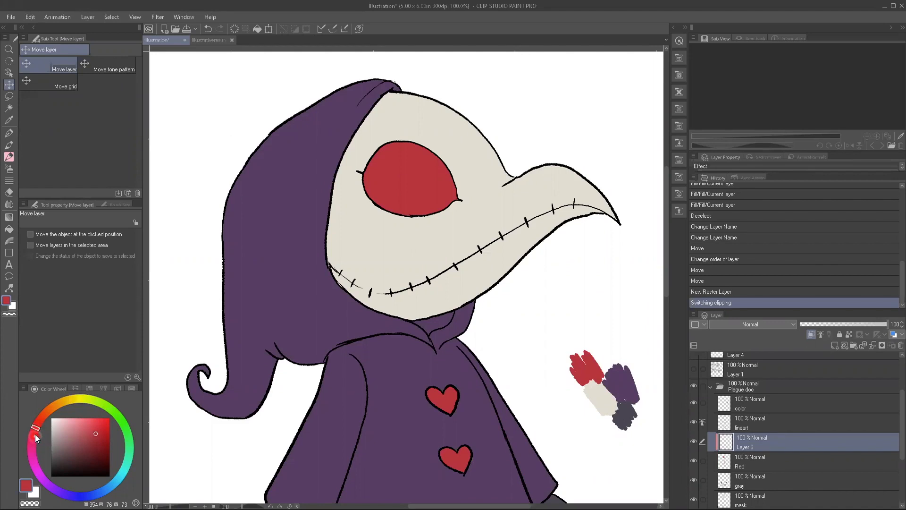
Step: Set the color to magenta (333, 82, 62) and paint over the red eye with the G-pen on the clipped layer
left_click_drag(35, 431, 29, 443)
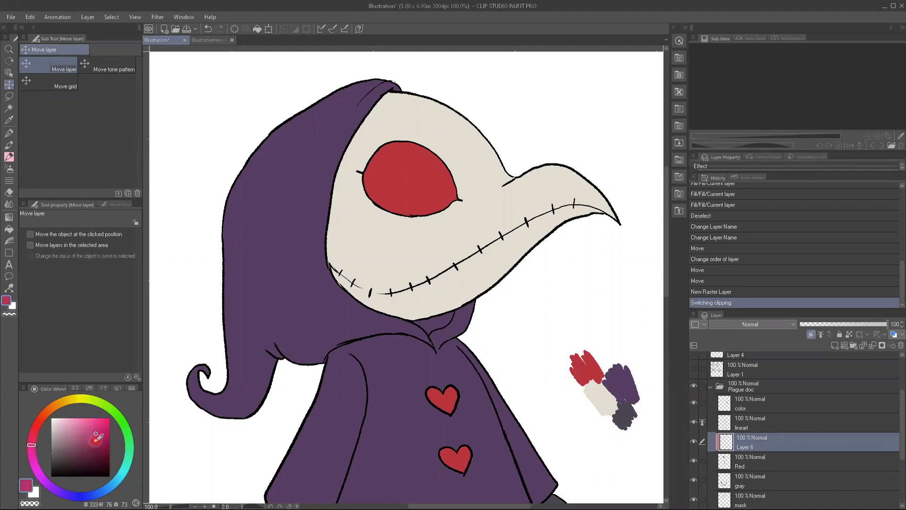
left_click_drag(83, 428, 91, 425)
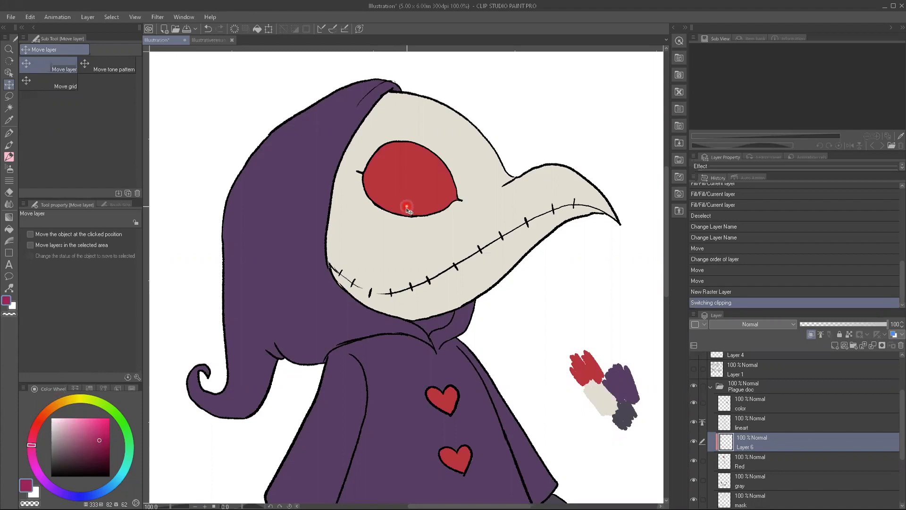
key("p")
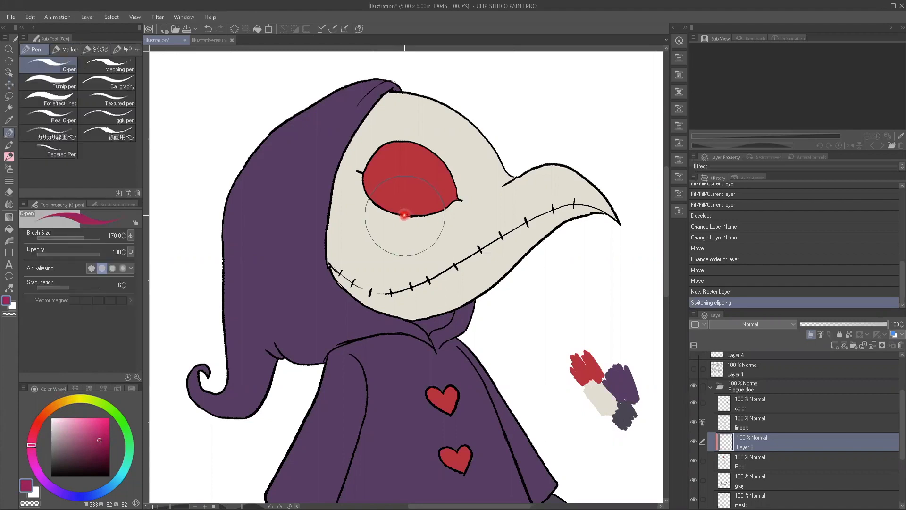
mouse_move(429, 211)
left_mouse_down()
mouse_move(448, 205)
mouse_move(387, 208)
mouse_move(367, 185)
left_mouse_up()
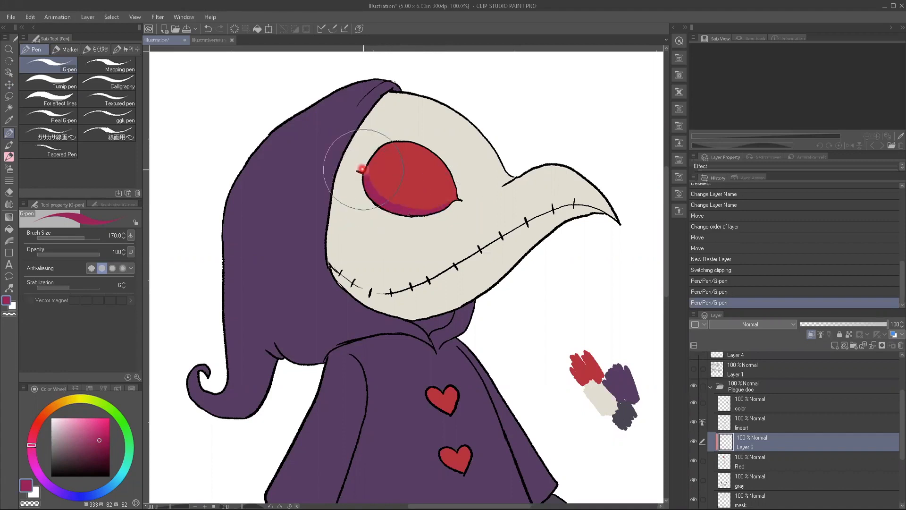
mouse_move(411, 204)
left_mouse_down()
mouse_move(435, 192)
mouse_move(442, 148)
mouse_move(396, 230)
mouse_move(363, 199)
left_mouse_up()
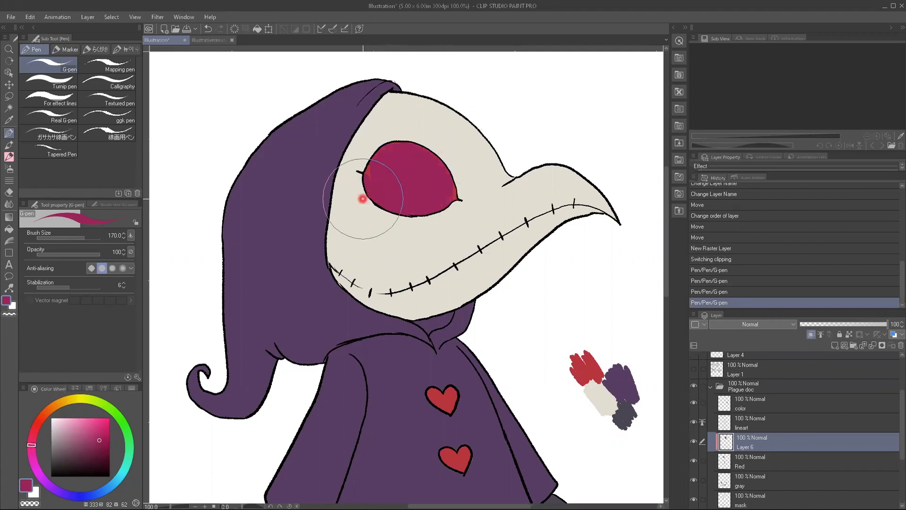
Step: Switch the new layer's clipping off and on again, and erase the magenta paint over the eye
left_click(810, 334)
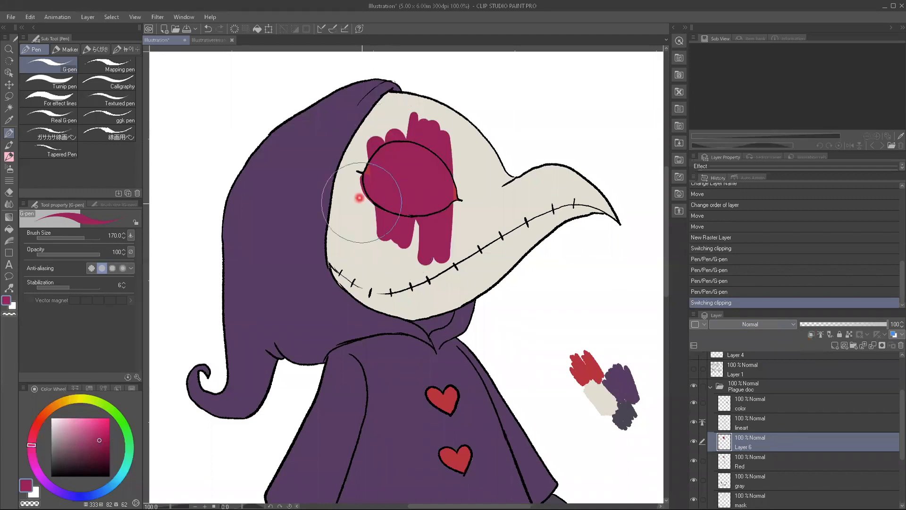
left_click(809, 334)
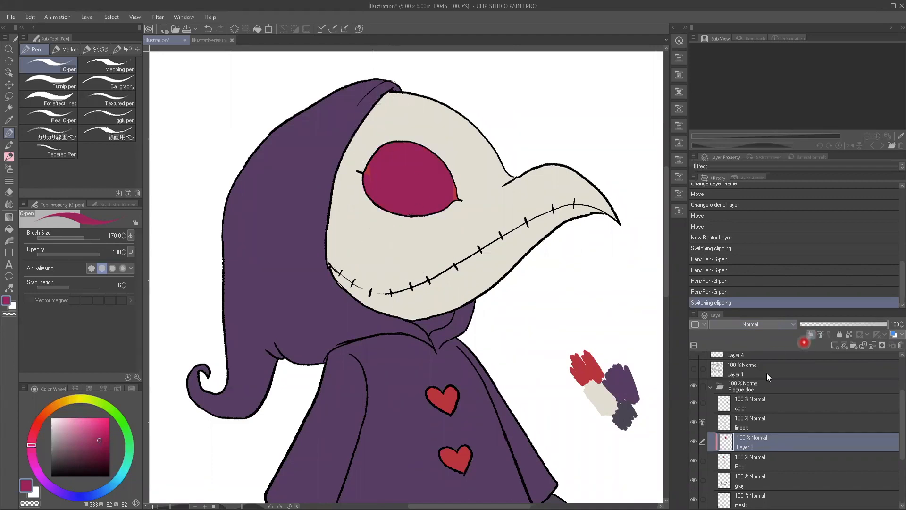
mouse_move(433, 180)
left_mouse_down()
mouse_move(432, 157)
mouse_move(463, 200)
mouse_move(392, 148)
mouse_move(430, 215)
mouse_move(375, 165)
mouse_move(378, 213)
left_mouse_up()
Step: Set the color to dark crimson (341, 81, 52) and paint a round pupil and shading across the eye's upper half
left_click(98, 446)
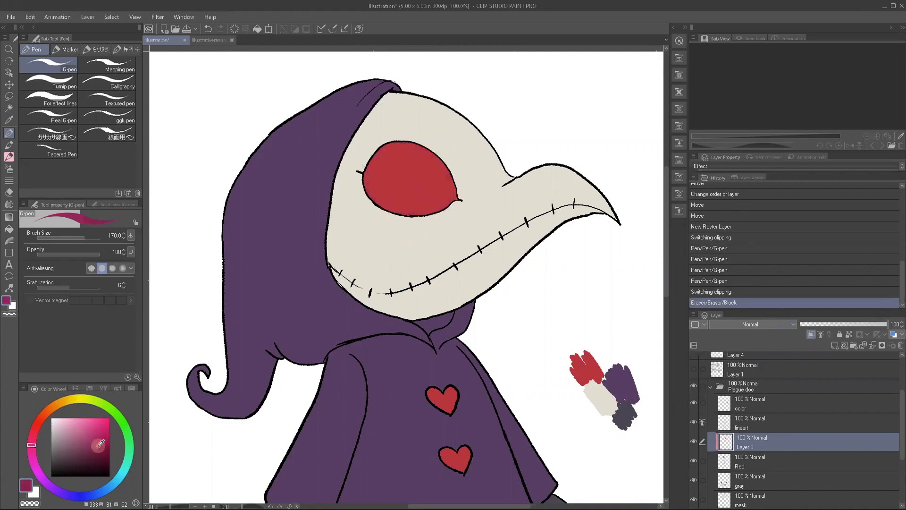
left_click(30, 439)
left_click_drag(409, 180, 405, 178)
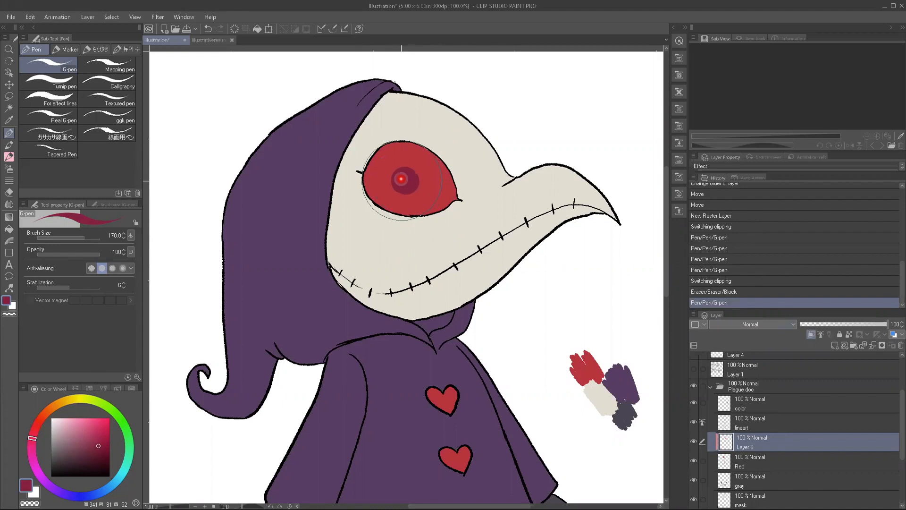
mouse_move(455, 198)
left_mouse_down()
mouse_move(443, 171)
mouse_move(402, 146)
mouse_move(369, 162)
left_mouse_up()
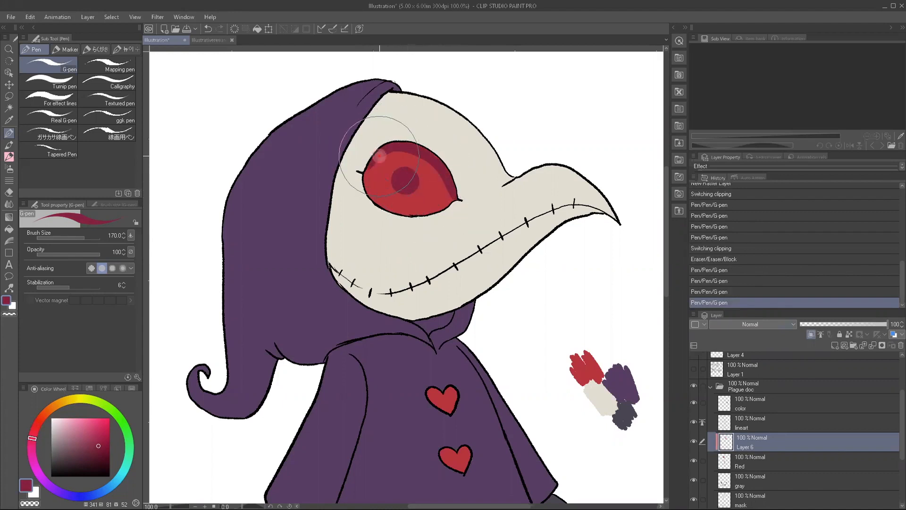
mouse_move(452, 180)
left_mouse_down()
mouse_move(400, 155)
mouse_move(367, 168)
mouse_move(438, 172)
mouse_move(410, 167)
left_mouse_up()
left_click_drag(458, 200, 401, 168)
mouse_move(449, 194)
left_mouse_down()
mouse_move(355, 174)
mouse_move(368, 192)
mouse_move(368, 185)
mouse_move(420, 185)
left_mouse_up()
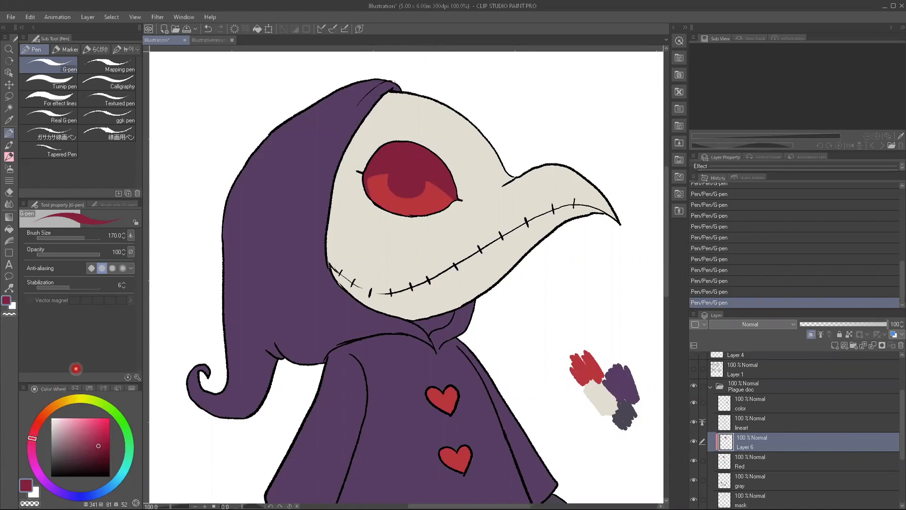
Step: Sample the eye's base red and adjust the drawing color to a light salmon (4, 45, 87)
key("i")
left_click(385, 192)
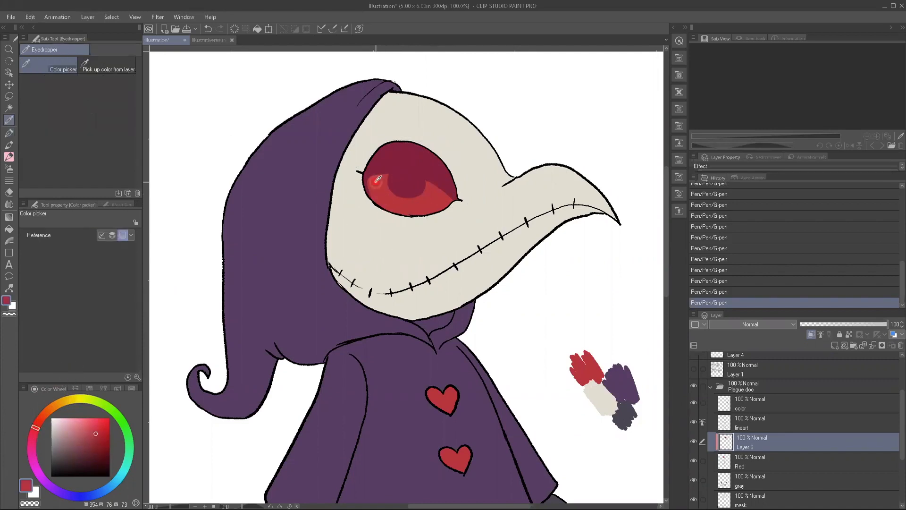
mouse_move(37, 422)
left_mouse_down()
mouse_move(46, 408)
mouse_move(36, 414)
left_mouse_up()
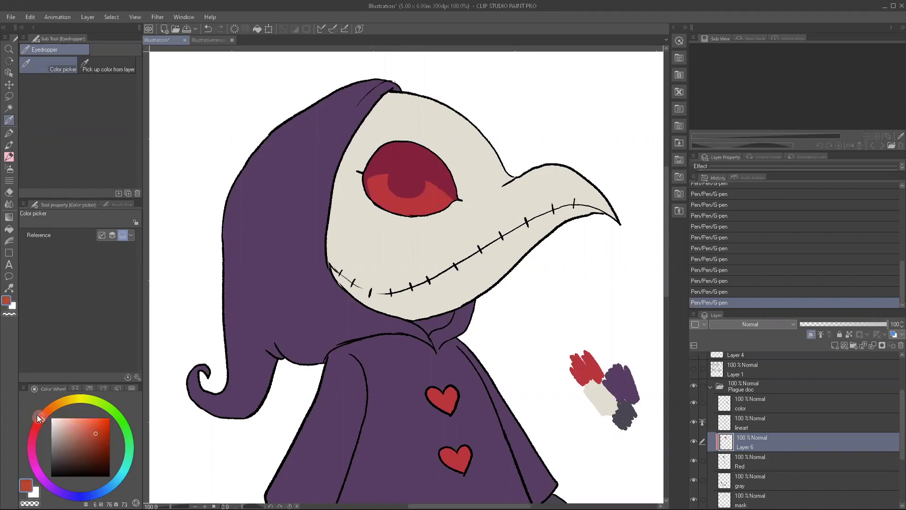
left_click(80, 422)
left_click(98, 443)
left_click(80, 426)
left_click(378, 197)
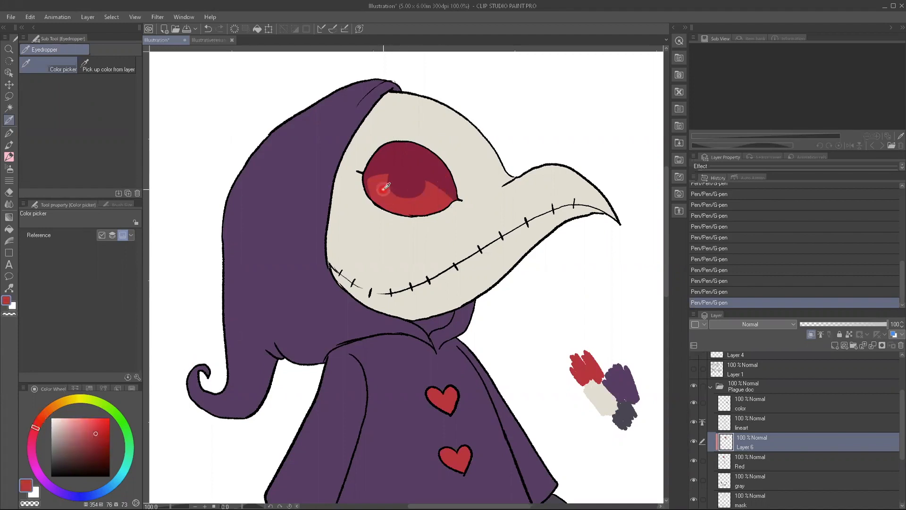
left_click_drag(35, 430, 40, 419)
left_click(81, 428)
left_click(82, 426)
left_click(77, 425)
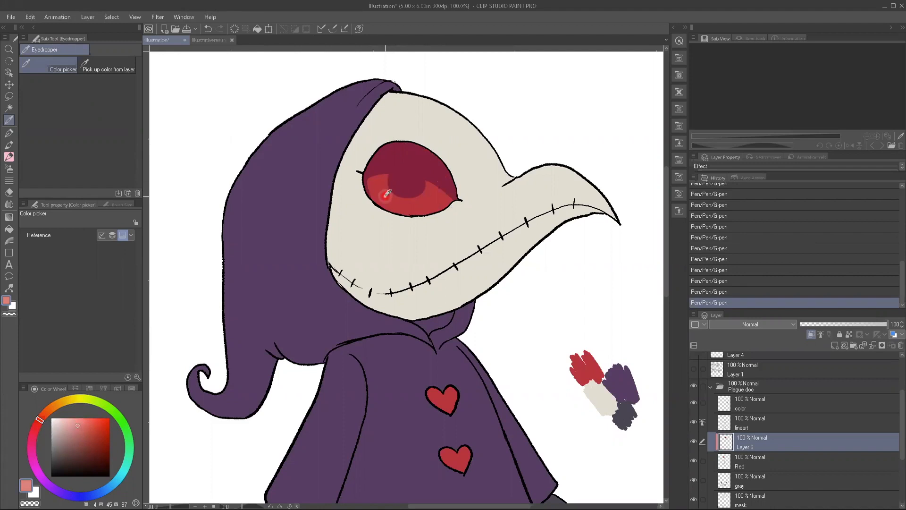
Step: Paint a large salmon highlight at the eye's upper left and three small dots near its lower right edge with the G-pen
key("p")
mouse_move(382, 190)
left_mouse_down()
mouse_move(387, 163)
mouse_move(382, 172)
left_mouse_up()
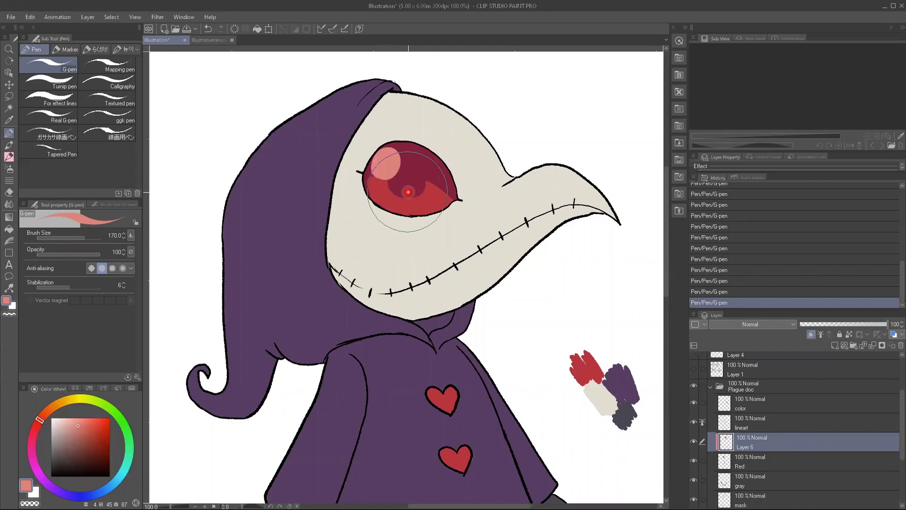
left_click(431, 203)
left_click(425, 205)
left_click(418, 208)
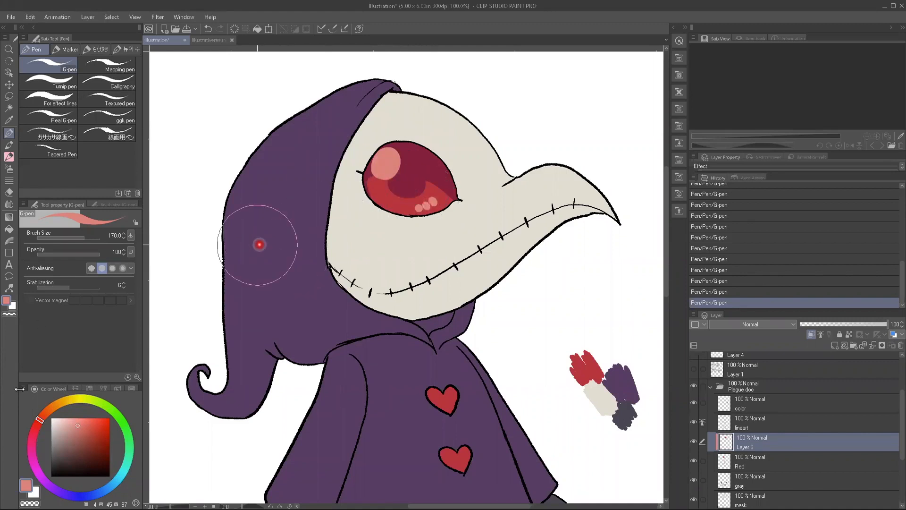
Step: Set the color to white and paint smaller highlights inside the salmon ones, redoing the last small dot
left_click_drag(58, 415, 50, 412)
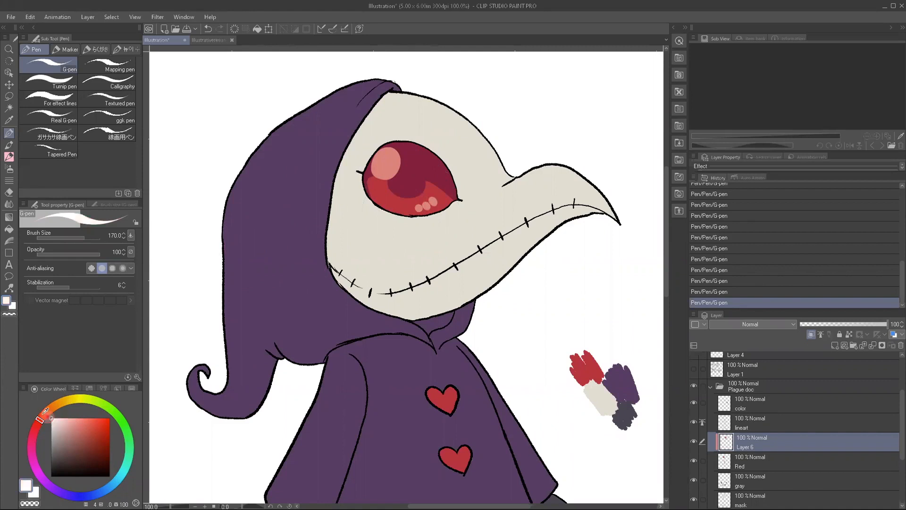
left_click_drag(382, 157, 383, 169)
left_click(432, 202)
left_click(427, 206)
left_click(419, 206)
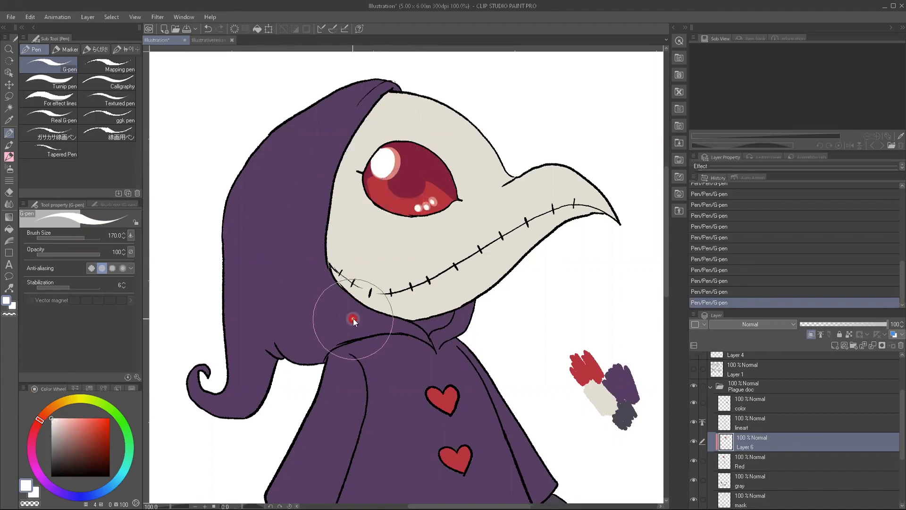
key("ctrl+z")
left_click(418, 208)
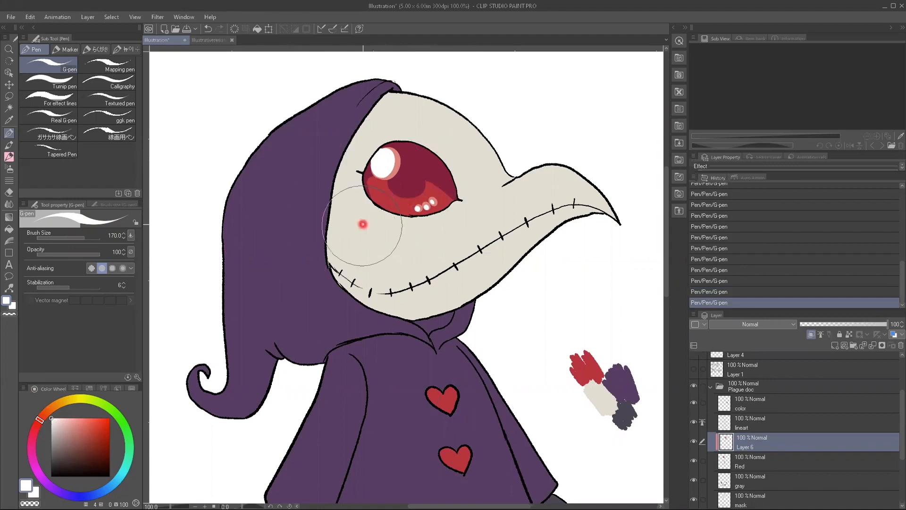
Step: Sample the pupil's dark crimson and add small dark flecks along the eye's lower sides with the G-pen
key("i")
left_click(416, 179)
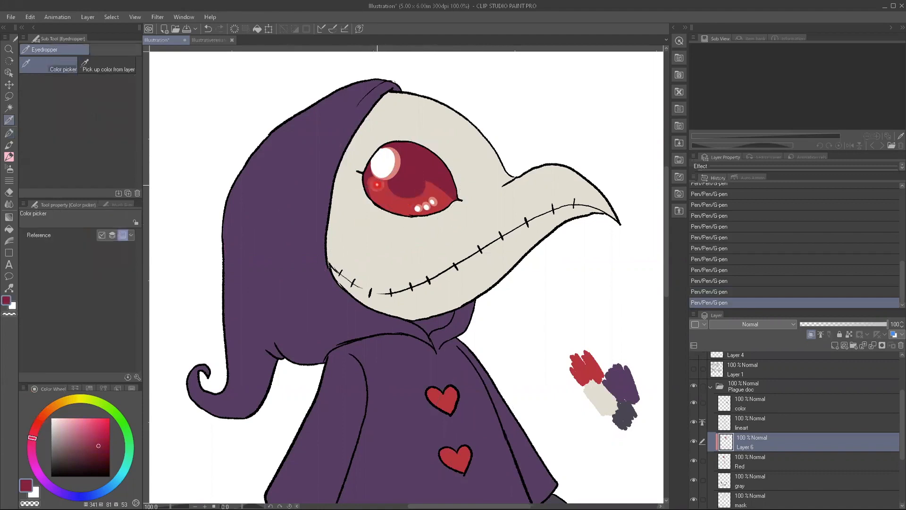
key("p")
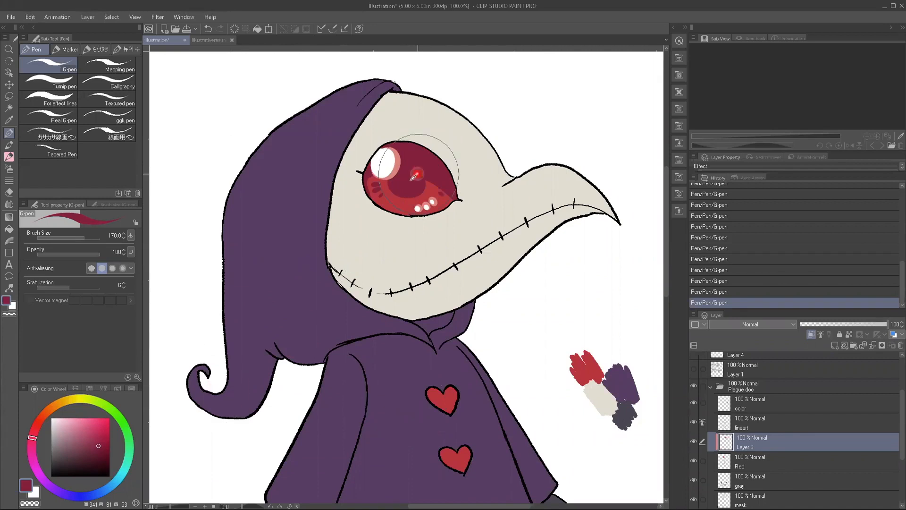
Step: Set the G-pen brush size to 50 and shade the lower left edge of the coat's top heart in dark crimson
key("i")
left_click_drag(317, 438, 284, 404)
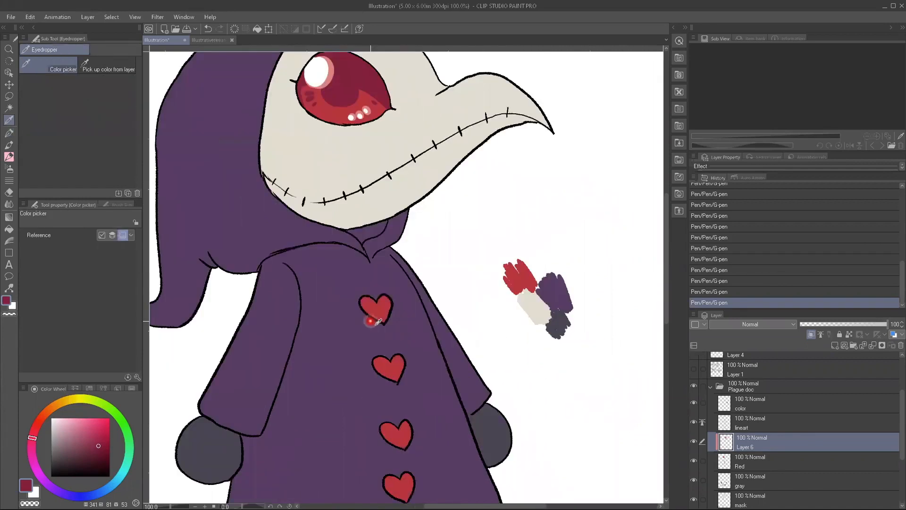
key("p")
key("bracketleft")
key("bracketleft")
key("bracketleft")
key("bracketleft")
key("bracketleft")
key("bracketleft")
key("bracketleft")
key("bracketleft")
key("bracketleft")
key("bracketleft")
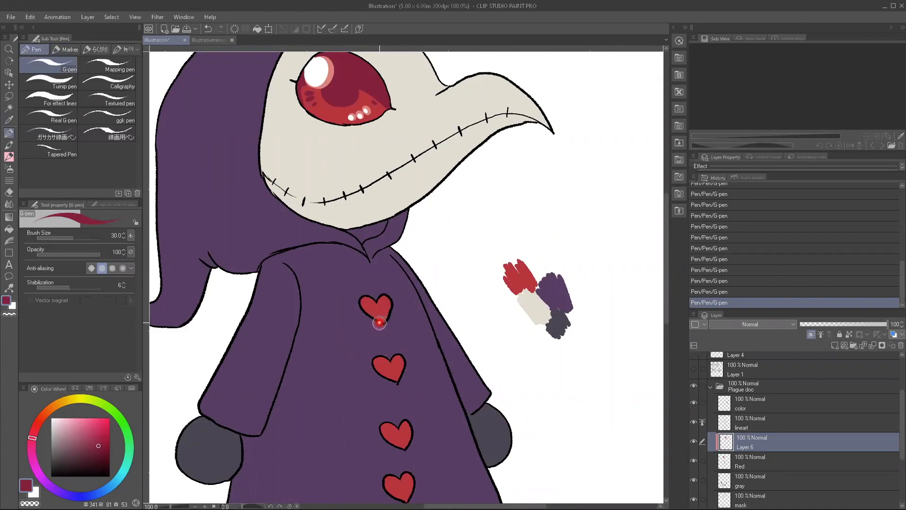
key("bracketright")
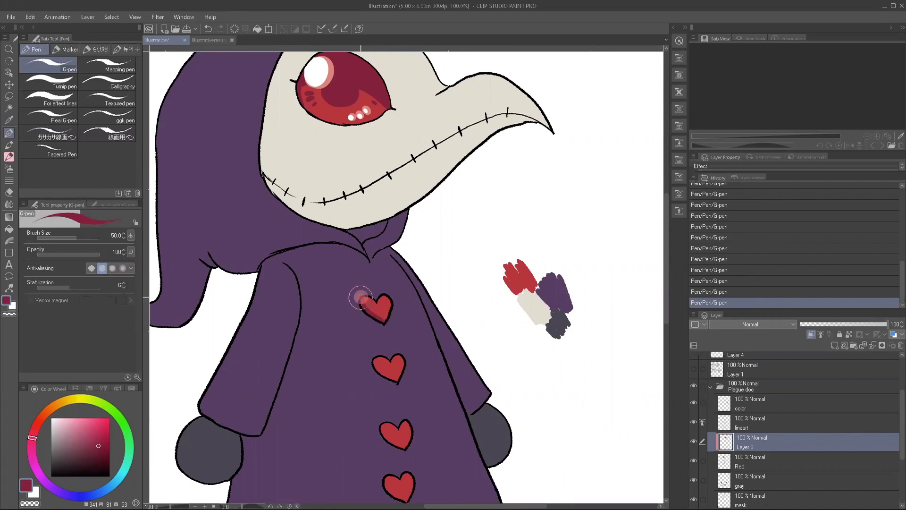
left_click_drag(359, 302, 376, 298)
Step: Shade the lower left edges of the second and third hearts on the coat in dark crimson
left_click_drag(312, 362, 299, 340)
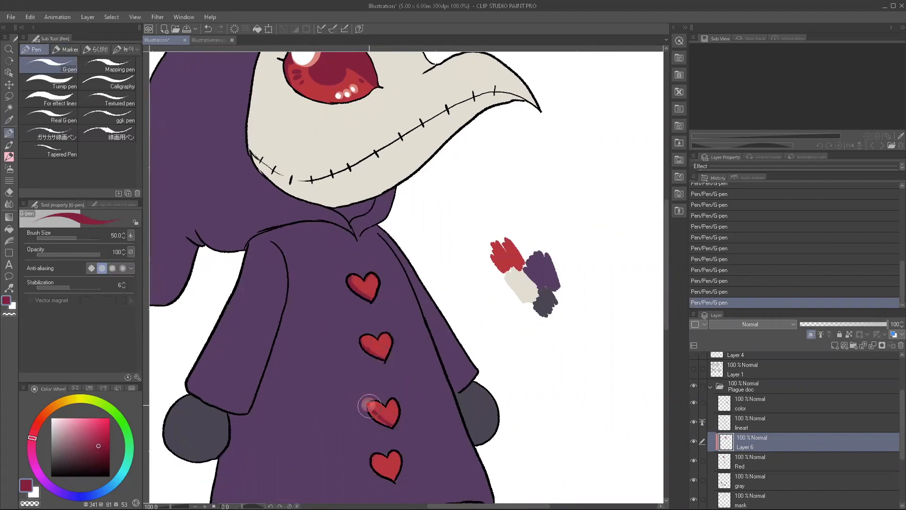
left_click_drag(368, 410, 374, 411)
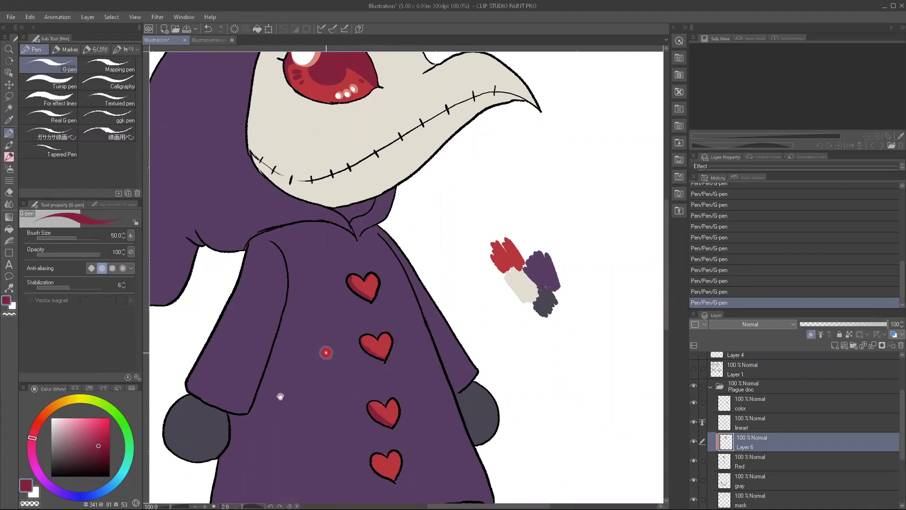
left_click_drag(280, 396, 209, 507)
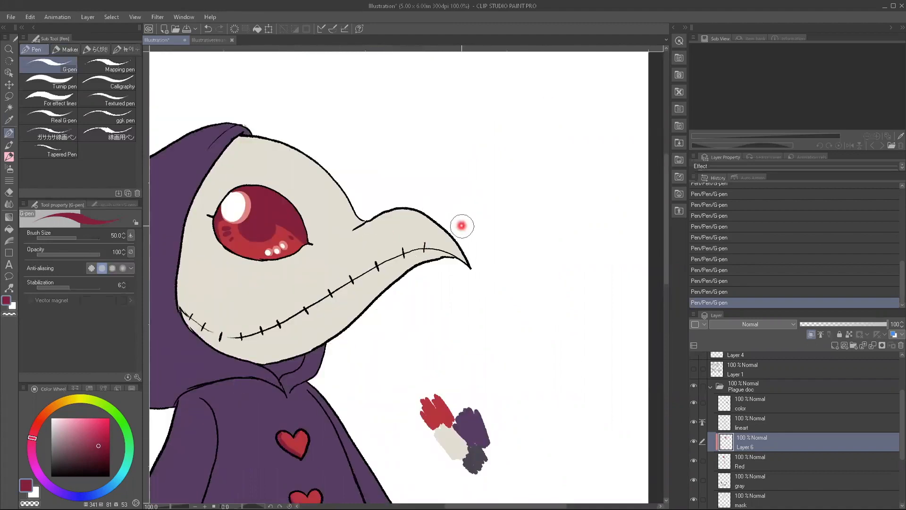
Step: Shade the lower left edge of the coat's fourth heart in dark crimson and touch up the second heart's left edge
left_click_drag(215, 348, 266, 178)
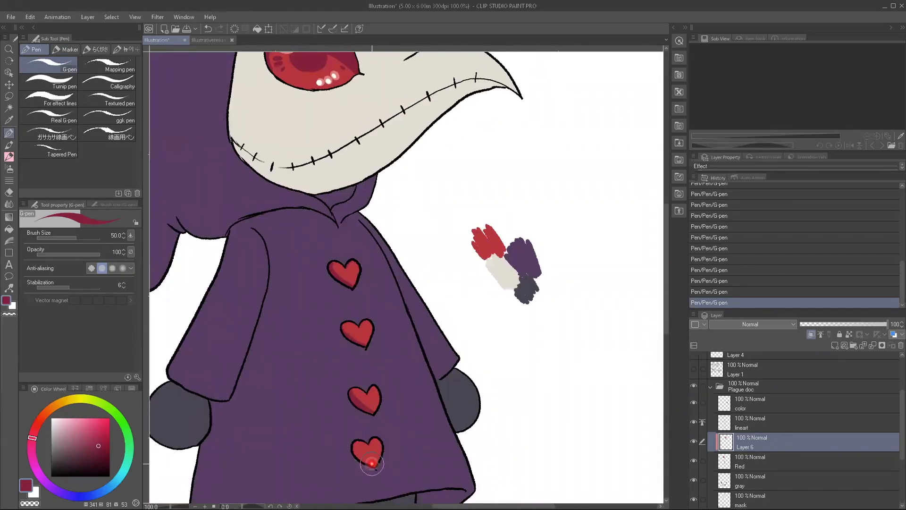
left_click_drag(354, 444, 367, 464)
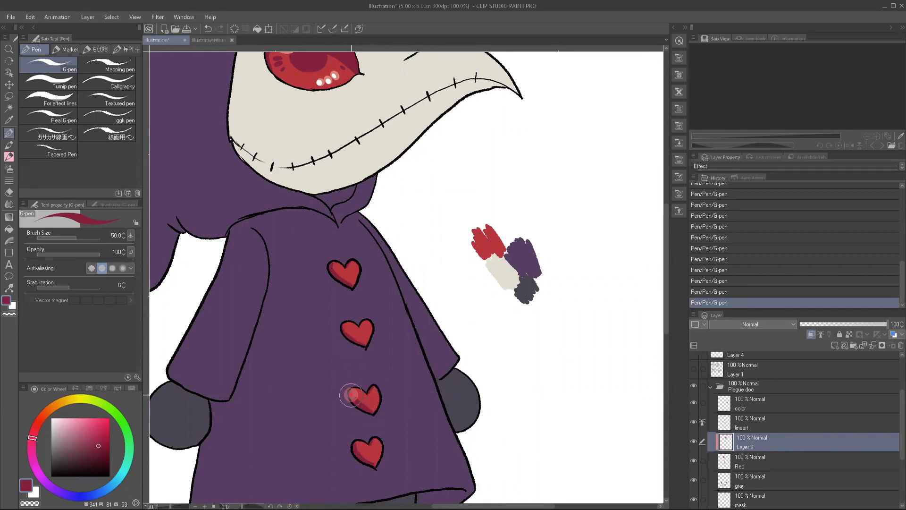
left_click_drag(344, 332, 360, 332)
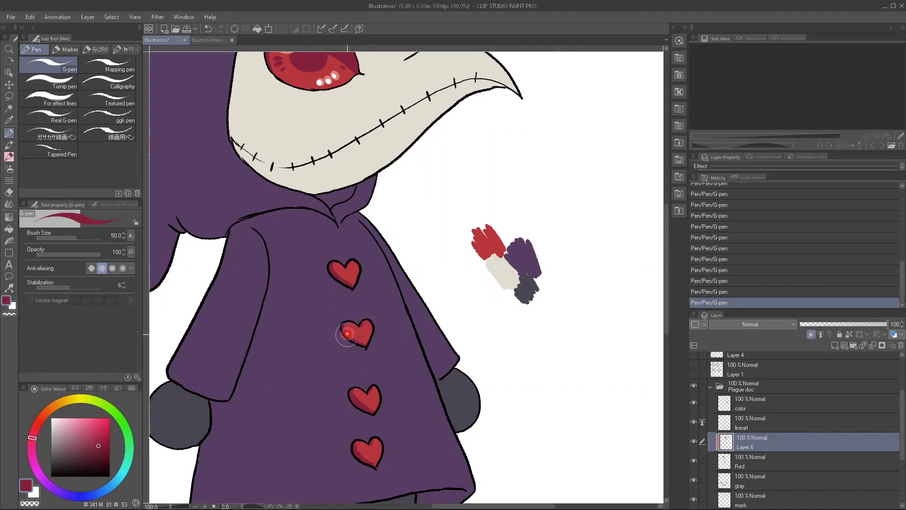
Step: Sample the salmon from the eye's highlight and switch to the Real pencil brush
left_click_drag(253, 307, 287, 387)
key("i")
left_click(295, 114)
mouse_move(287, 424)
left_mouse_down()
mouse_move(267, 372)
mouse_move(292, 383)
left_mouse_up()
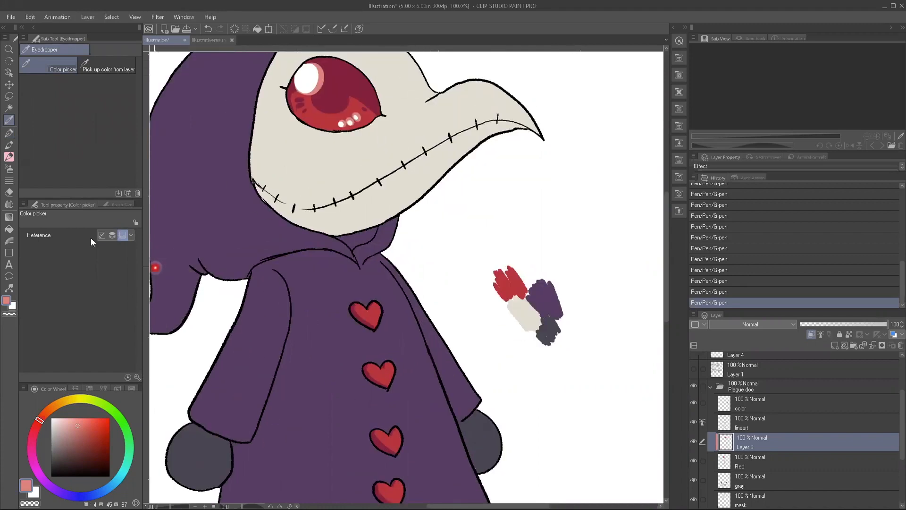
left_click(10, 135)
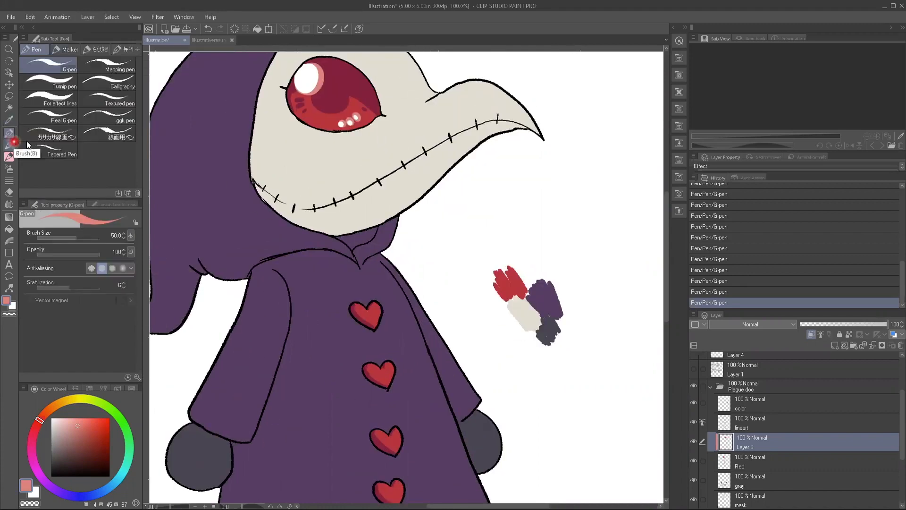
left_click(39, 157)
left_click(11, 157)
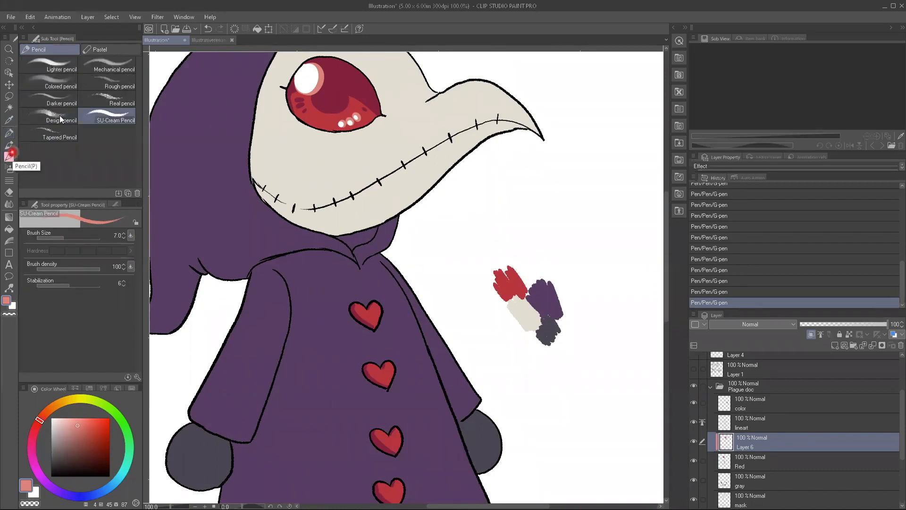
left_click(91, 97)
left_click(89, 81)
left_click(96, 97)
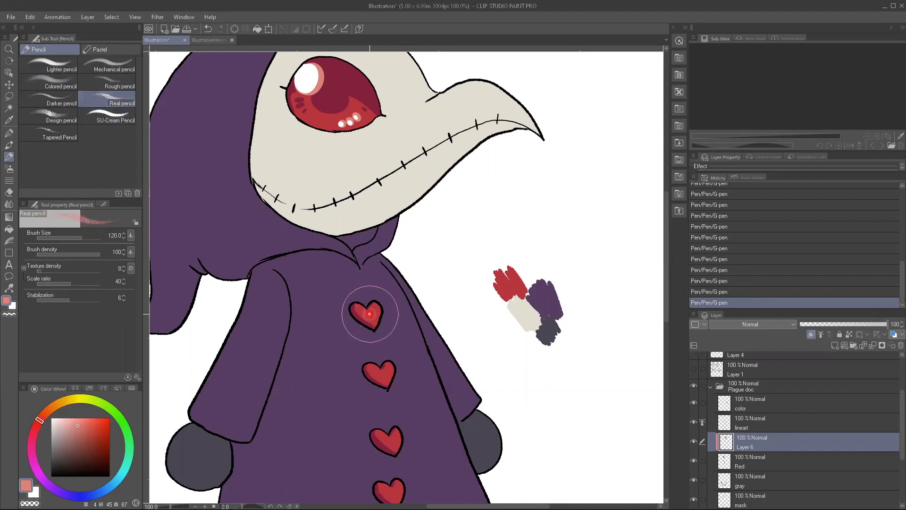
Step: Paint textured salmon highlights on the right side of all four coat hearts with the Real pencil at size 120
scroll(368, 316, "up", 3)
left_click_drag(382, 299, 380, 313)
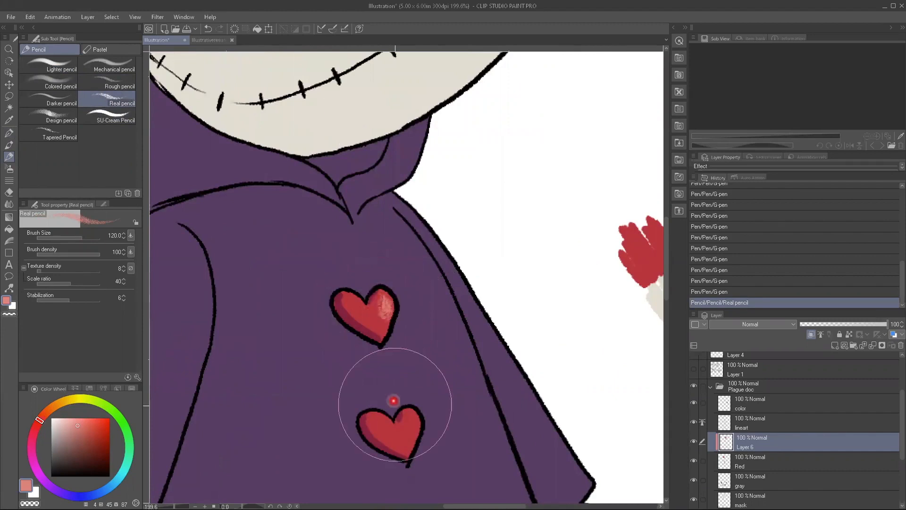
left_click_drag(409, 422, 407, 431)
mouse_move(405, 443)
left_mouse_down()
mouse_move(413, 415)
mouse_move(398, 443)
left_mouse_up()
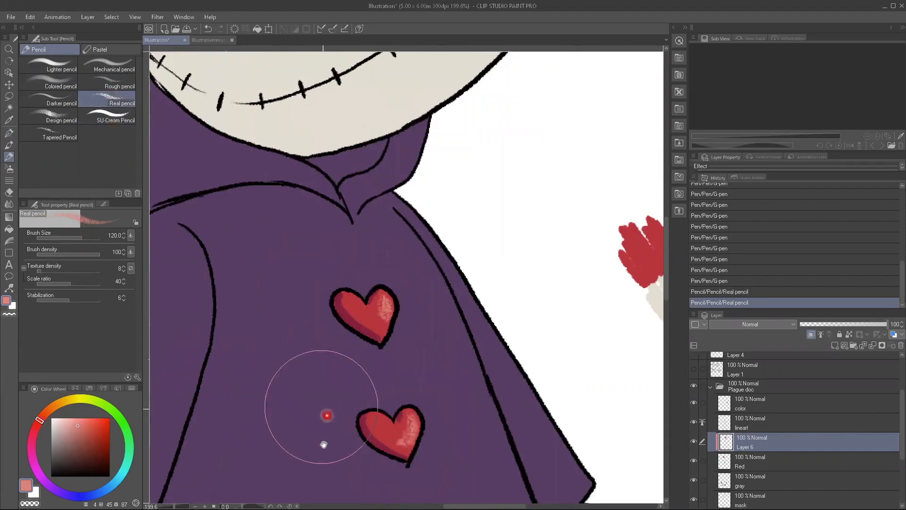
scroll(325, 415, "down", 5)
left_click_drag(371, 386, 361, 385)
left_click_drag(375, 472, 366, 496)
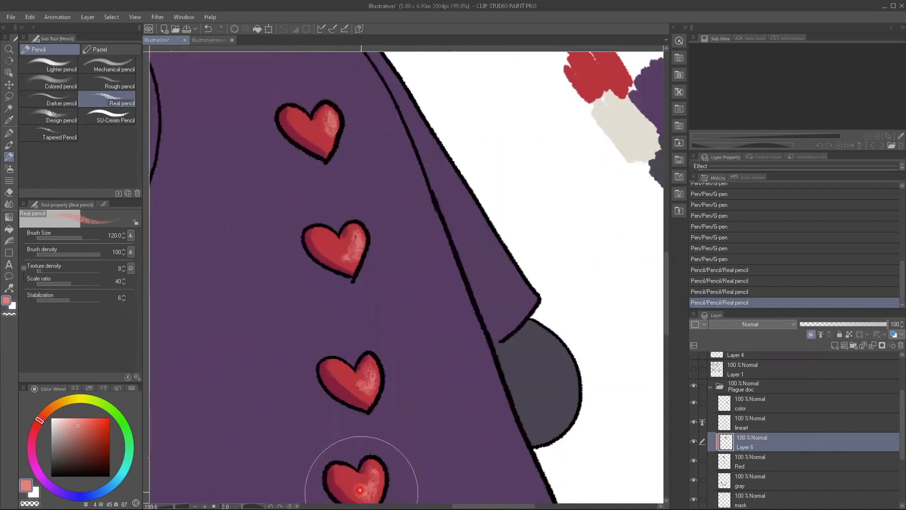
Step: Sample the hearts' dark crimson and add Real pencil texture to the lower left shading of the bottom two hearts
scroll(246, 368, "down", 8)
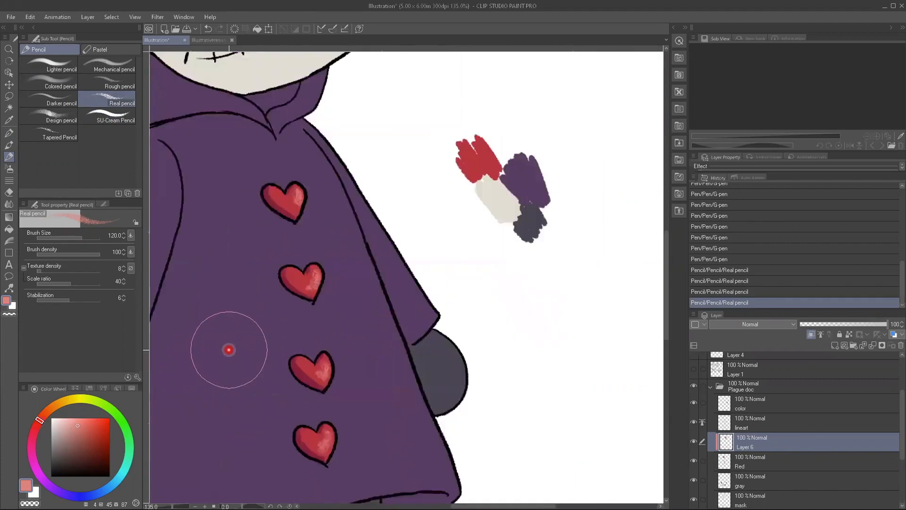
mouse_move(217, 367)
left_mouse_down()
mouse_move(324, 354)
mouse_move(307, 361)
mouse_move(277, 348)
mouse_move(286, 380)
left_mouse_up()
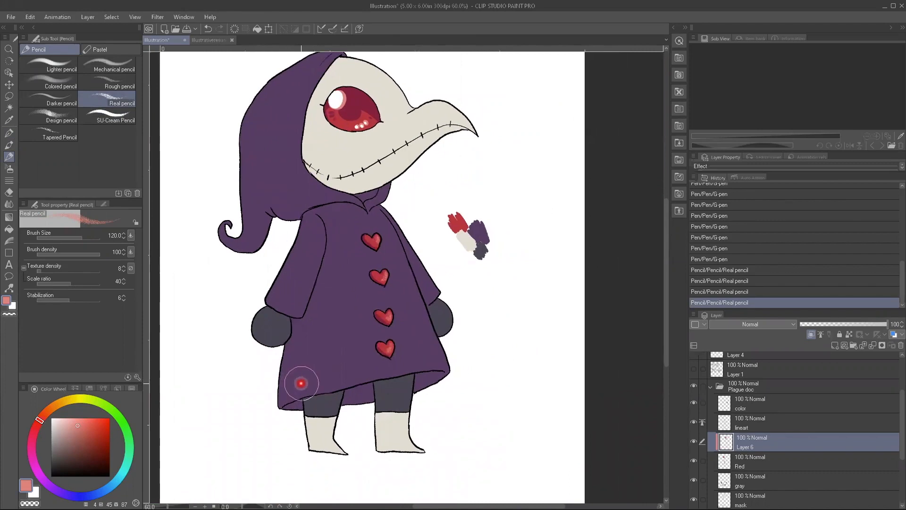
scroll(302, 385, "down", 1)
scroll(302, 385, "up", 2)
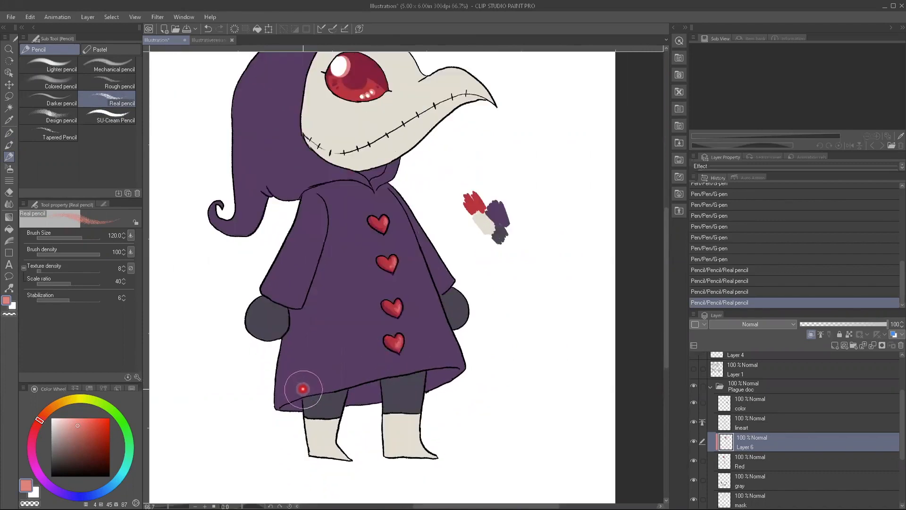
scroll(350, 347, "up", 4)
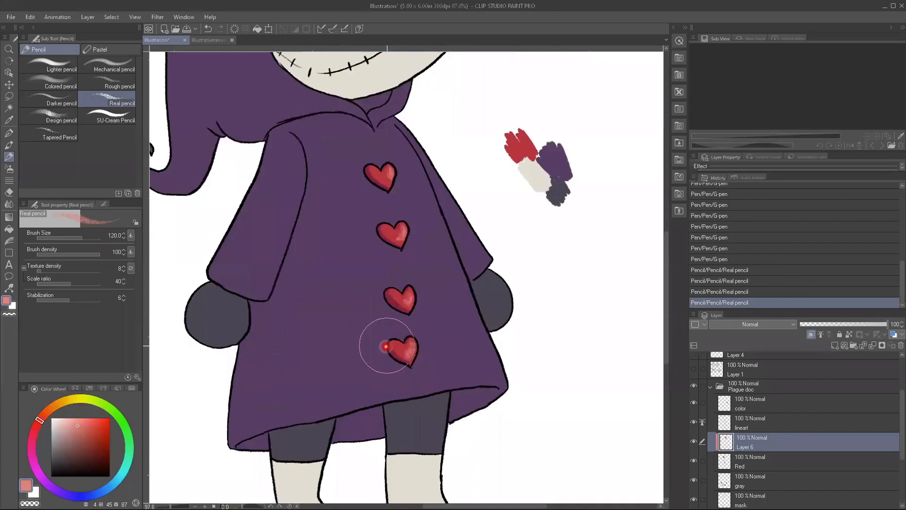
key("i")
left_click(407, 356)
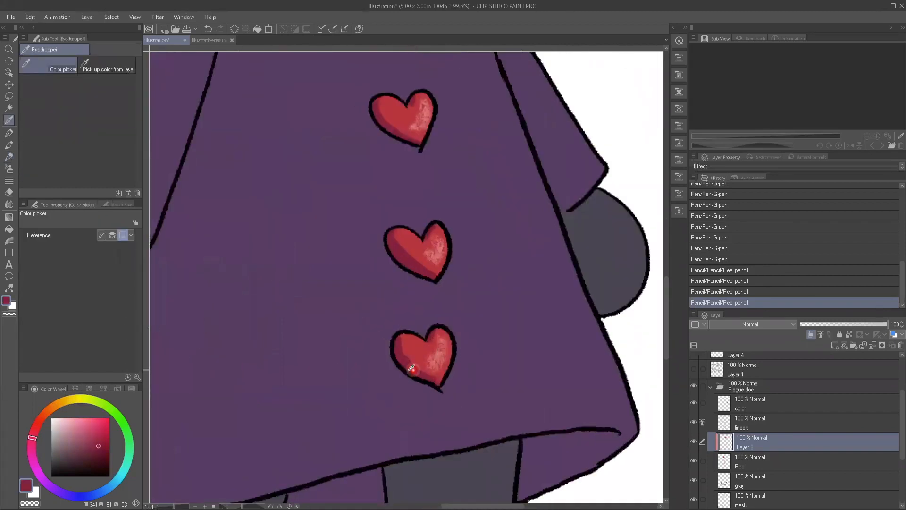
key("p")
left_click_drag(434, 377, 400, 339)
left_click_drag(439, 277, 398, 238)
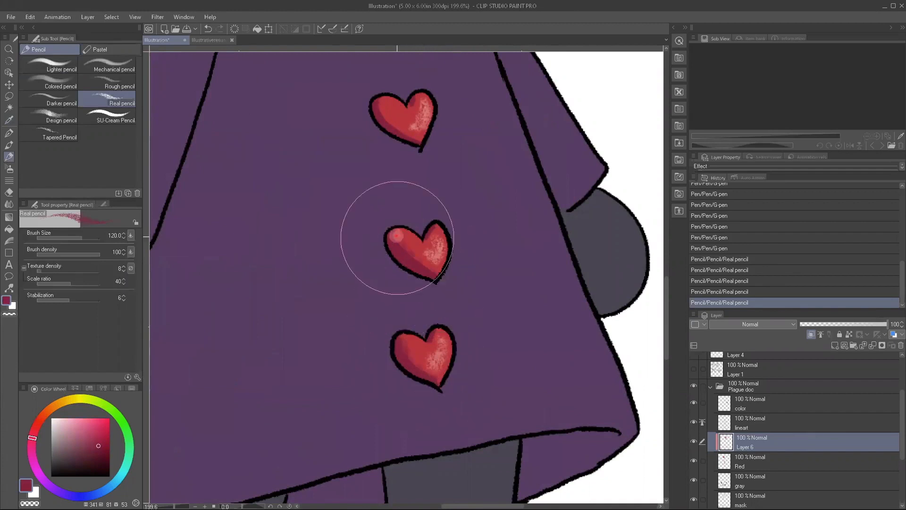
Step: Add dark crimson Real pencil texture to the lower left shading of the top two hearts
left_click_drag(412, 139, 378, 103)
mouse_move(335, 140)
left_mouse_down()
mouse_move(378, 306)
mouse_move(378, 387)
left_mouse_up()
left_click_drag(399, 208, 391, 222)
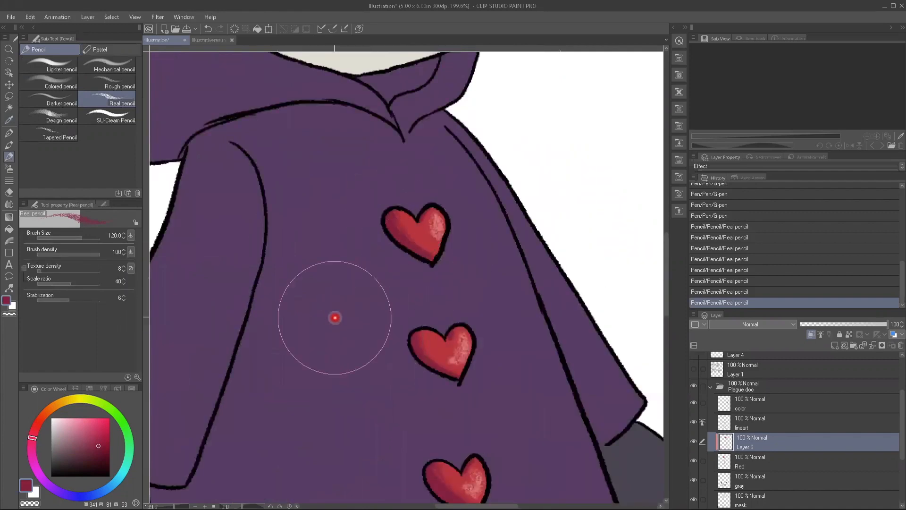
Step: Toggle the visibility of Layer 6 off and on to compare the red areas with and without shading
scroll(324, 310, "down", 6)
left_click_drag(252, 375, 303, 347)
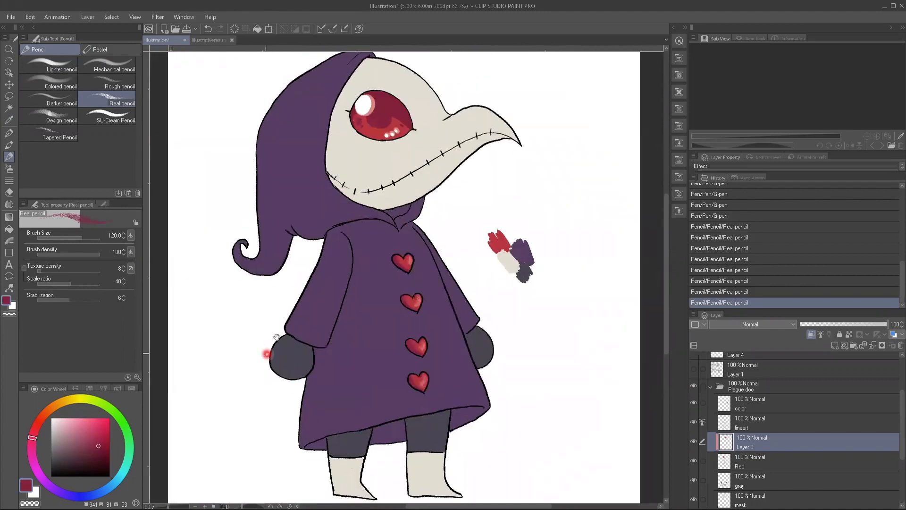
left_click(694, 443)
left_click(694, 442)
left_click(694, 443)
left_click(693, 443)
Step: Select the gray layer, sample the gray swatch, shift the color to a dark navy and switch to the G-pen
left_click(740, 482)
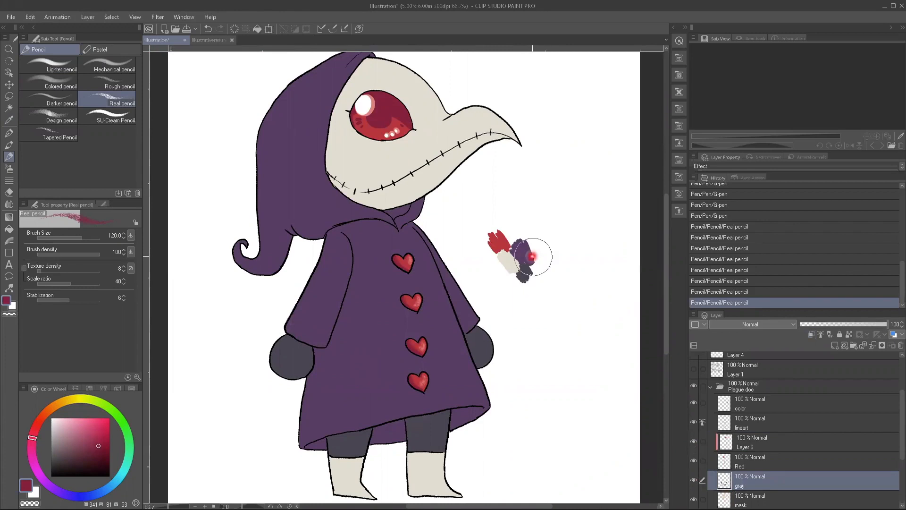
key("i")
left_click(523, 274)
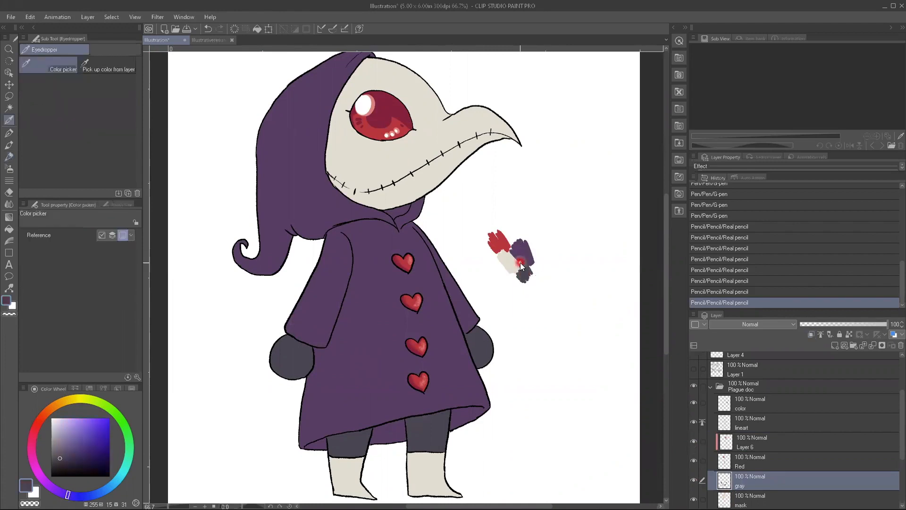
left_click_drag(62, 491, 79, 495)
left_click(67, 460)
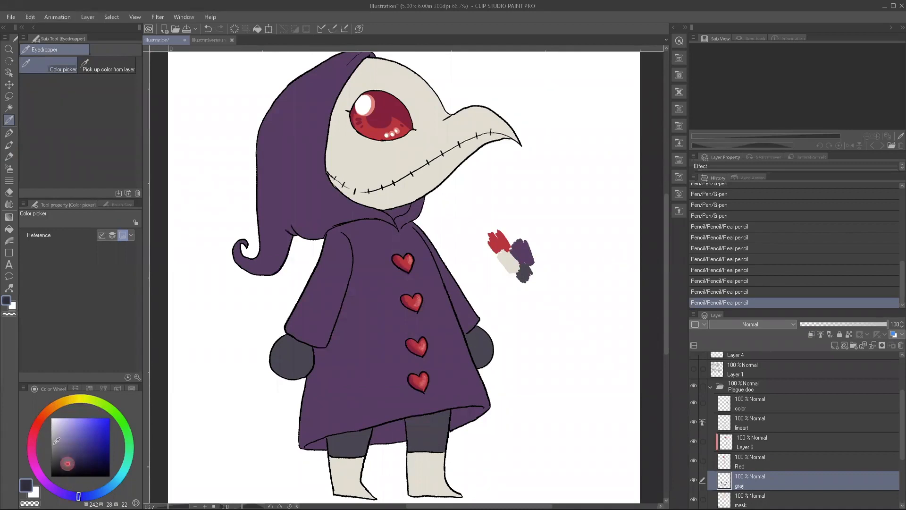
left_click(296, 336)
key("p")
mouse_move(273, 351)
left_mouse_down()
mouse_move(286, 334)
mouse_move(273, 372)
left_mouse_up()
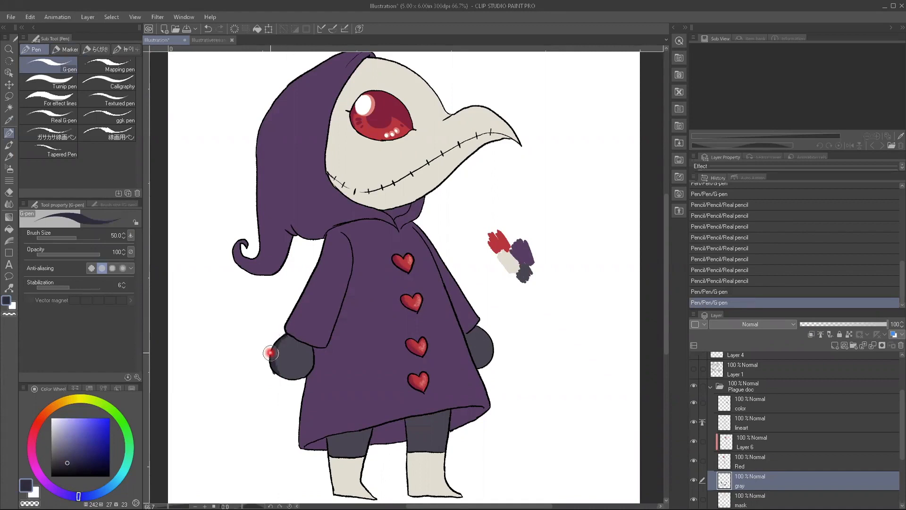
key("ctrl+z")
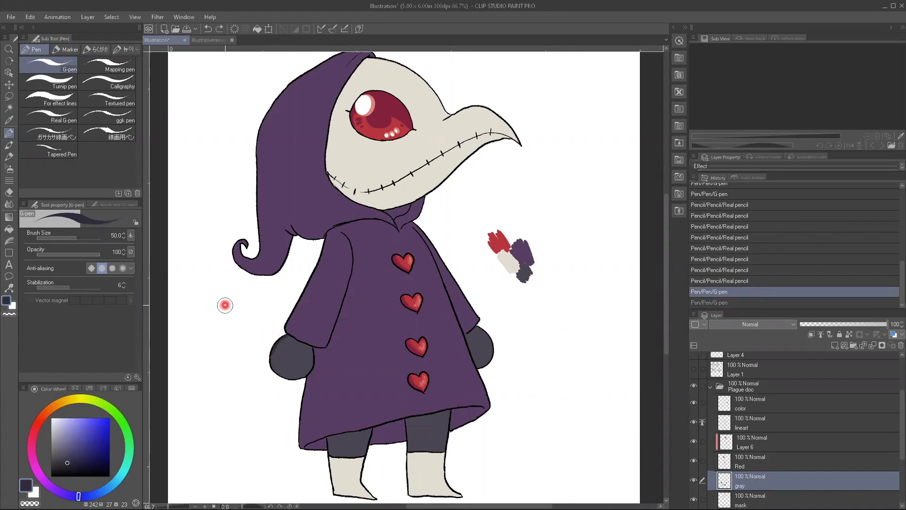
key("ctrl+z")
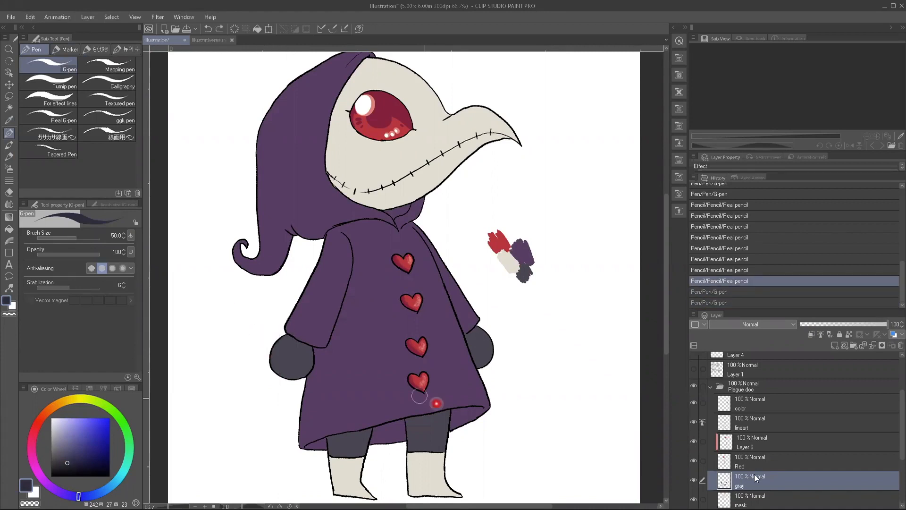
Step: Add a new raster layer clipped to the gray layer and shade the left edges of both hands in dark navy
left_click(834, 346)
left_click(810, 334)
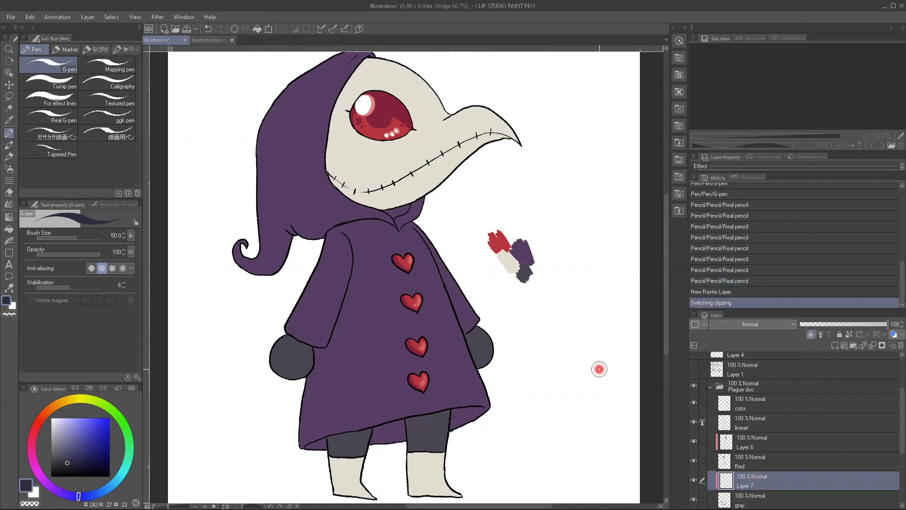
mouse_move(278, 346)
left_mouse_down()
mouse_move(277, 325)
mouse_move(279, 371)
mouse_move(284, 339)
mouse_move(279, 352)
left_mouse_up()
mouse_move(475, 344)
left_mouse_down()
mouse_move(483, 365)
mouse_move(467, 348)
mouse_move(485, 363)
left_mouse_up()
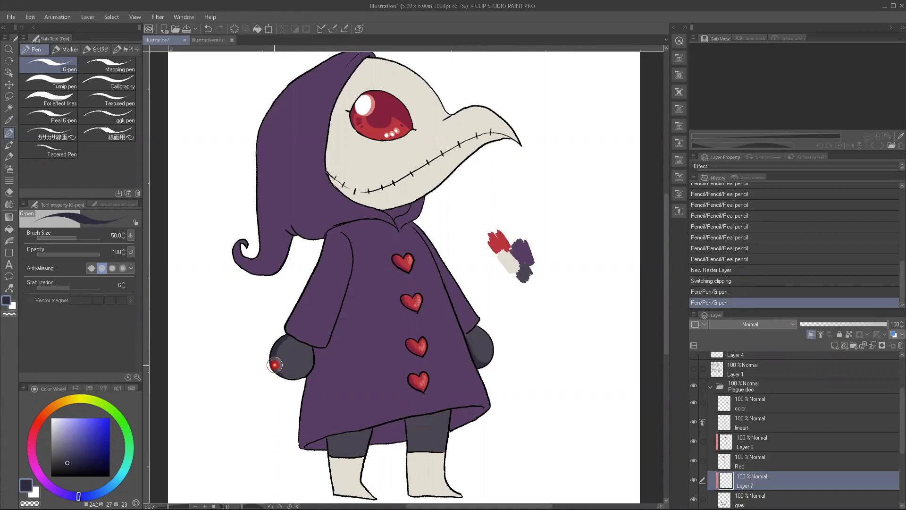
mouse_move(283, 338)
left_mouse_down()
mouse_move(277, 364)
mouse_move(290, 378)
mouse_move(270, 362)
mouse_move(285, 337)
left_mouse_up()
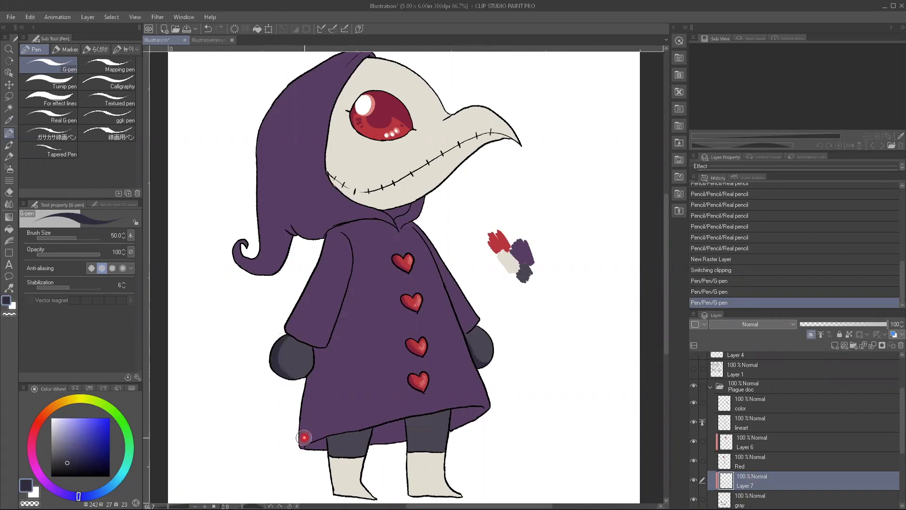
Step: Shade the gray legs beneath the coat hem on Layer 7 with dark blue-gray strokes at brush size 50
mouse_move(333, 449)
left_mouse_down()
mouse_move(335, 436)
mouse_move(333, 442)
left_mouse_up()
mouse_move(411, 431)
left_mouse_down()
mouse_move(416, 418)
mouse_move(418, 425)
mouse_move(408, 417)
mouse_move(415, 449)
mouse_move(405, 419)
left_mouse_up()
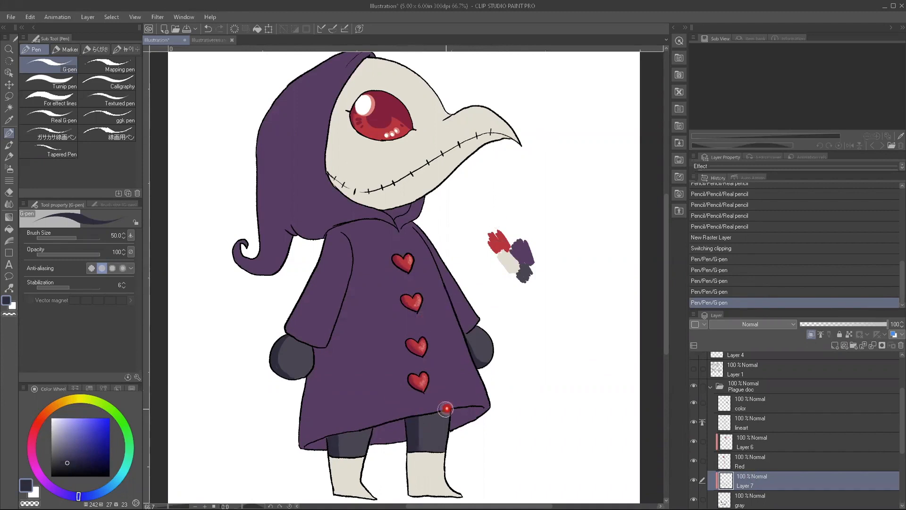
mouse_move(428, 413)
left_mouse_down()
mouse_move(411, 427)
mouse_move(448, 410)
left_mouse_up()
mouse_move(334, 430)
left_mouse_down()
mouse_move(367, 429)
mouse_move(336, 436)
mouse_move(371, 429)
mouse_move(328, 436)
mouse_move(368, 428)
mouse_move(331, 435)
left_mouse_up()
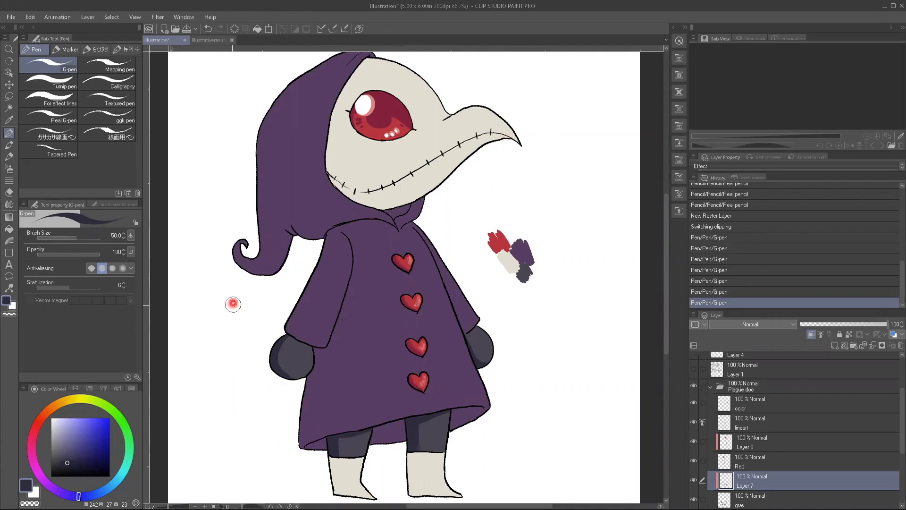
left_click(289, 376)
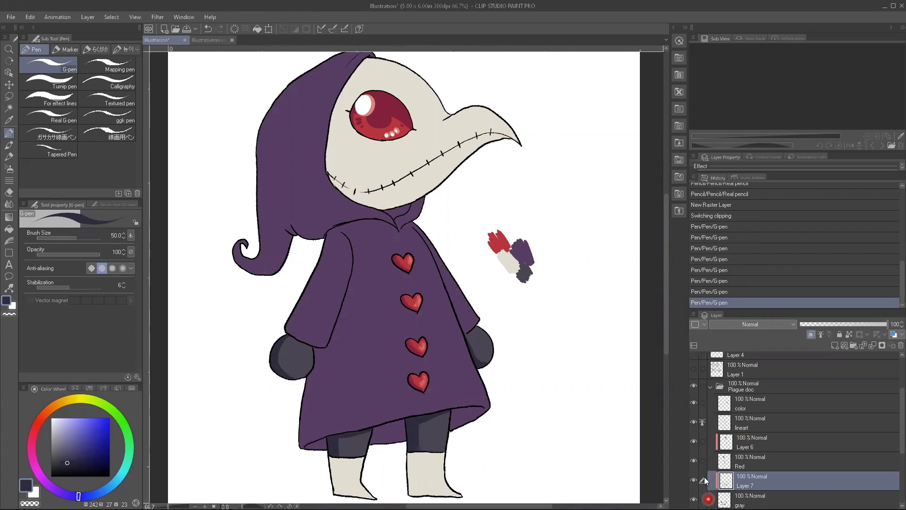
Step: Paint highlights on both gloves and legs in a lighter purple-gray, hue 275, saturation 15, value 51
key("i")
left_click(478, 345)
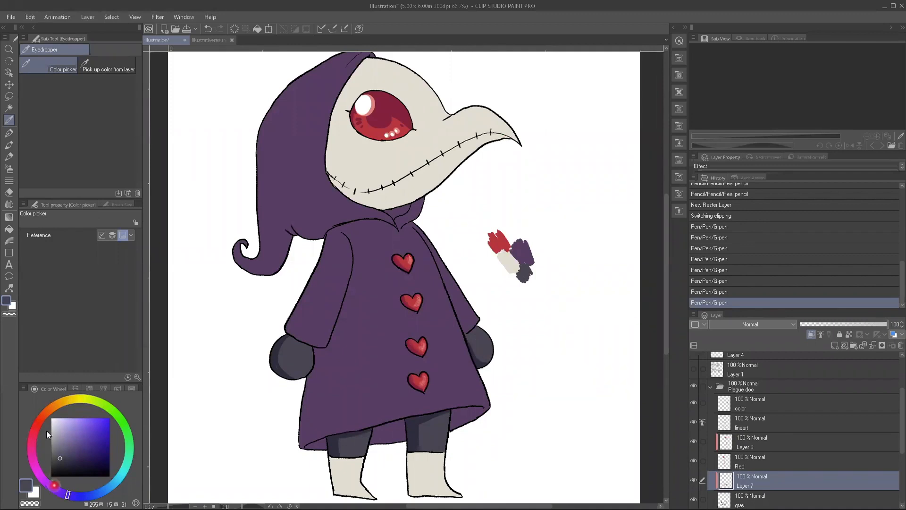
left_click_drag(55, 493, 52, 495)
left_click_drag(63, 434, 61, 445)
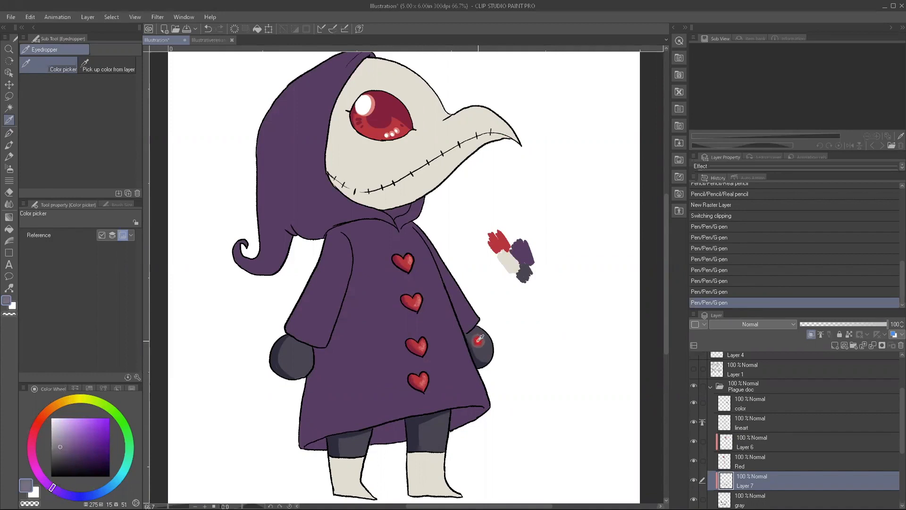
key("p")
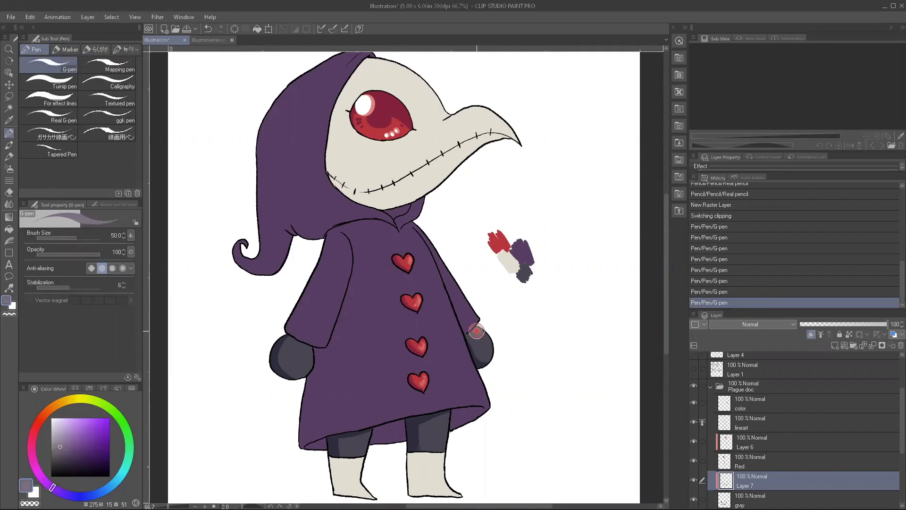
left_click_drag(478, 334, 486, 347)
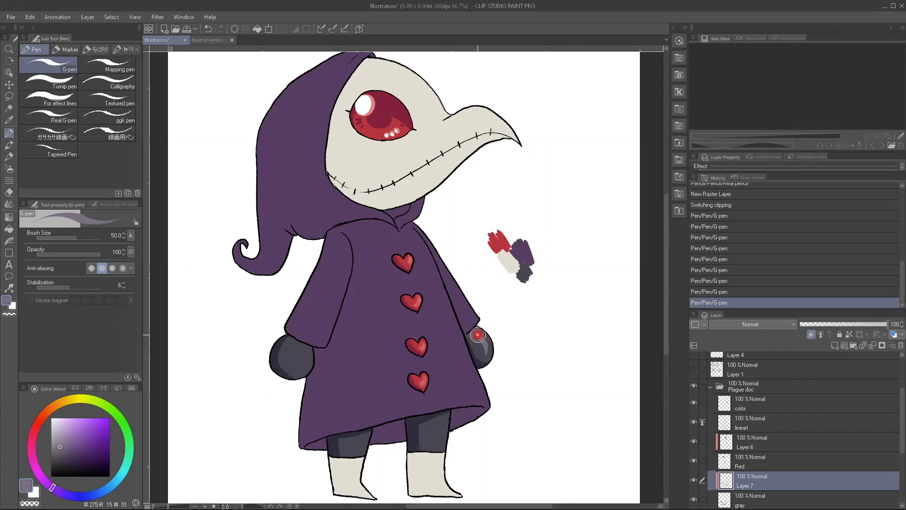
left_click_drag(442, 428, 430, 431)
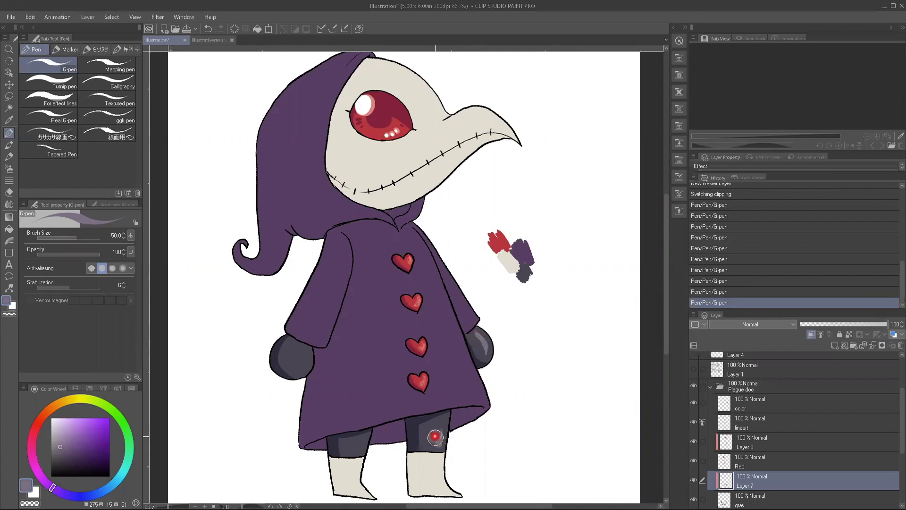
left_click_drag(359, 445, 354, 443)
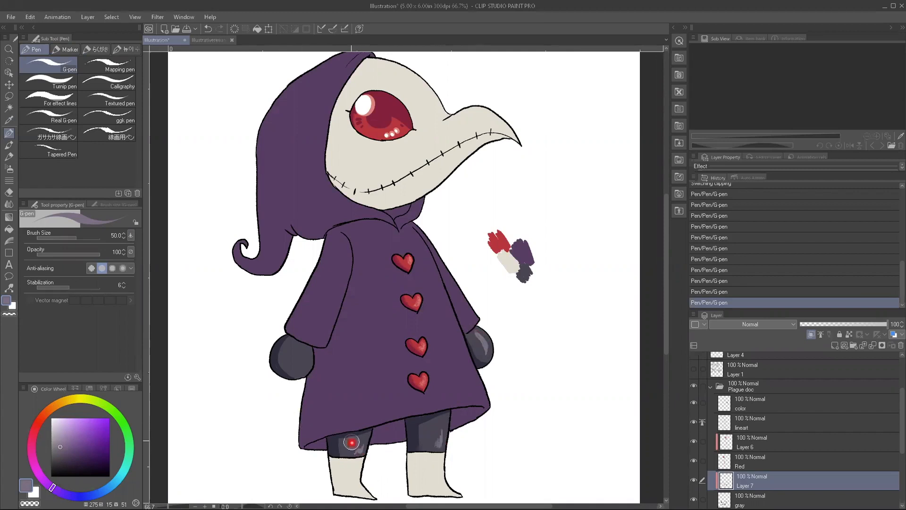
left_click_drag(307, 352, 309, 360)
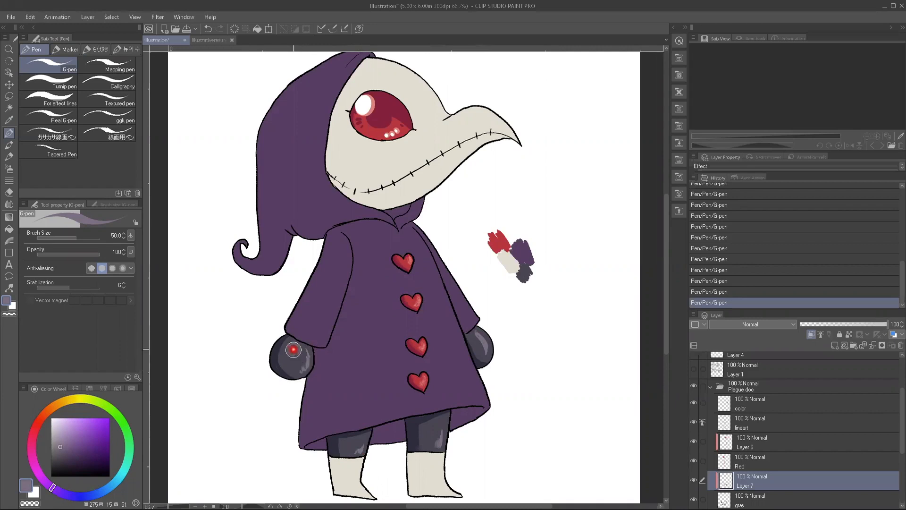
mouse_move(480, 346)
left_mouse_down()
mouse_move(478, 330)
mouse_move(486, 353)
left_mouse_up()
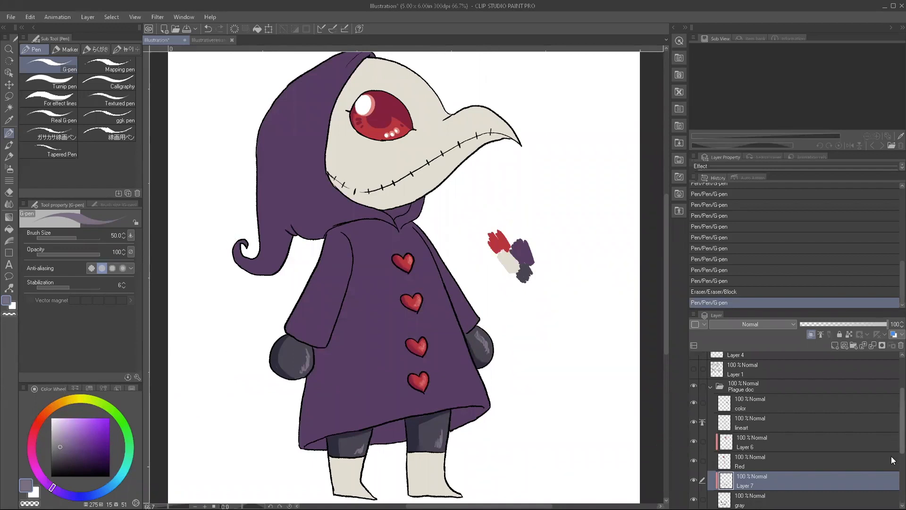
Step: Select the mask layer and mix a khaki shadow from the cream swatch, hue 53, saturation 23, value 69, for the G-pen
scroll(891, 456, "down", 2)
scroll(751, 400, "down", 3)
left_click(736, 412)
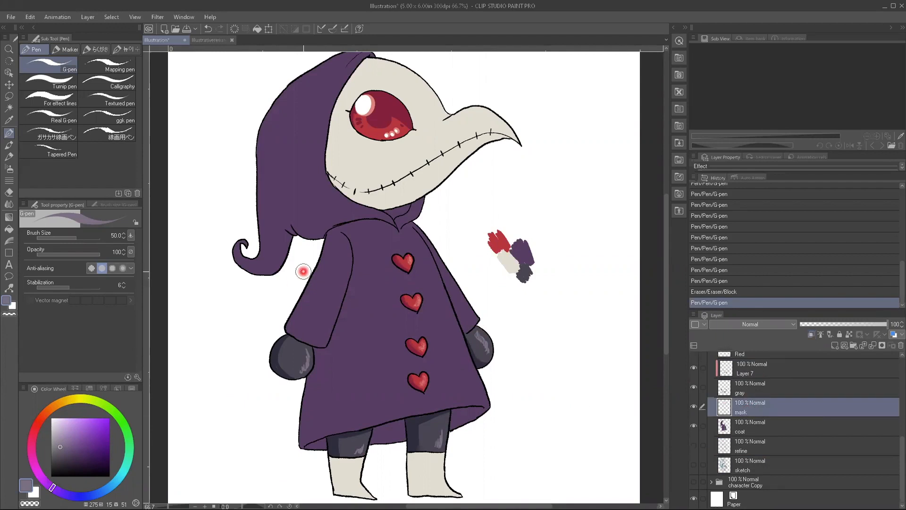
key("i")
left_click(509, 260)
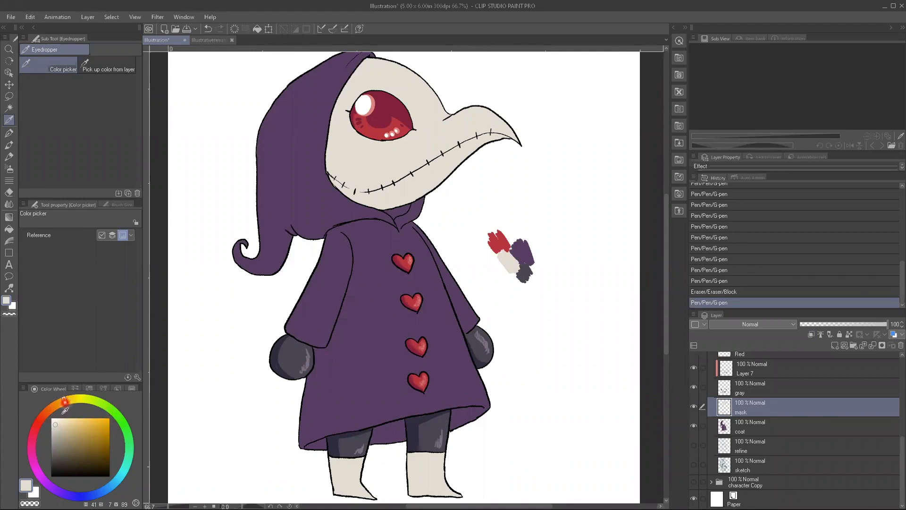
left_click(74, 401)
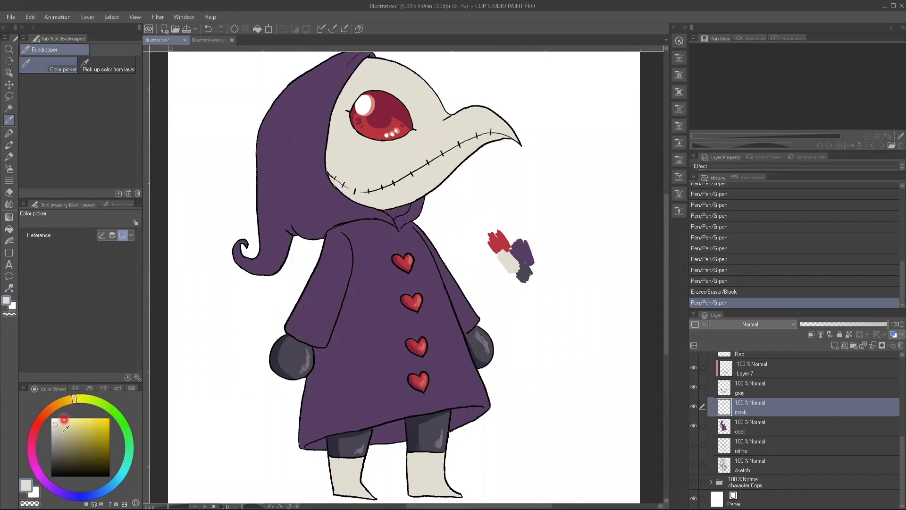
left_click(65, 436)
key("p")
Step: Undo the trial shading stroke on the mask and add a new raster layer clipped to the mask layer
left_click_drag(387, 204, 355, 197)
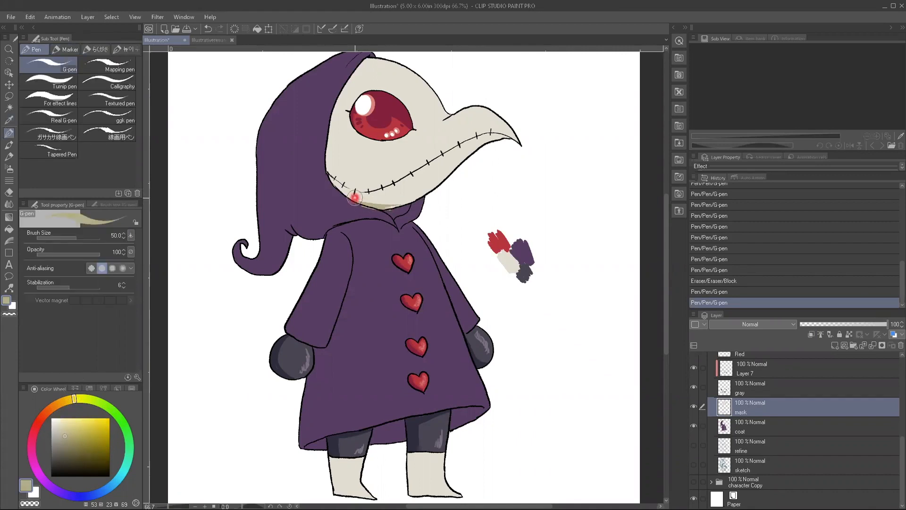
key("ctrl+z")
left_click(834, 346)
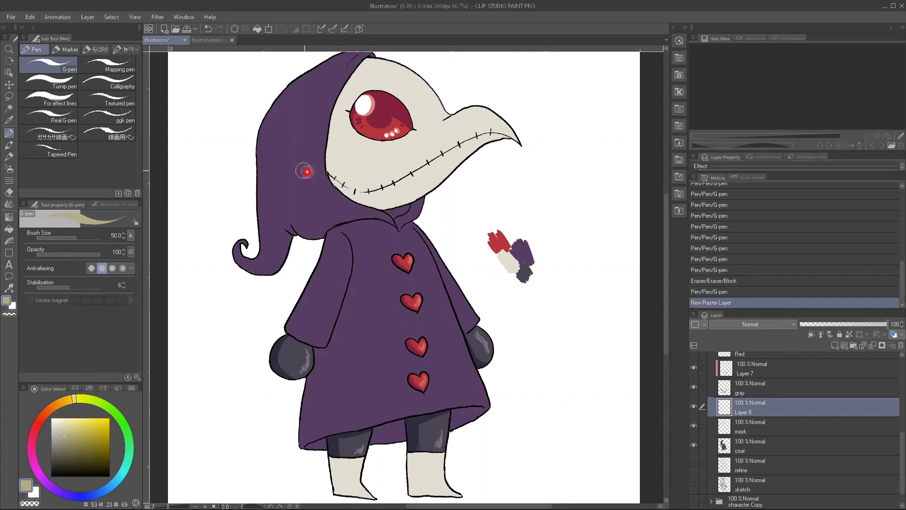
left_click_drag(370, 296, 381, 371)
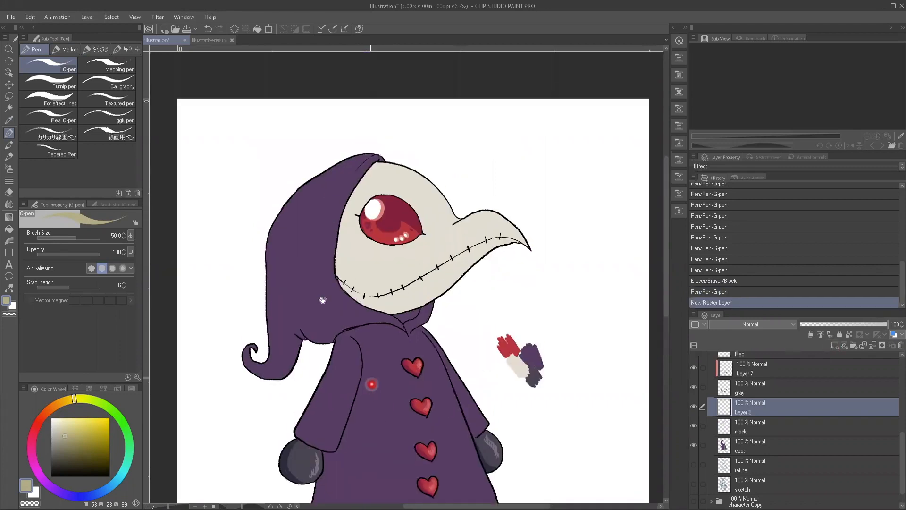
left_click(811, 334)
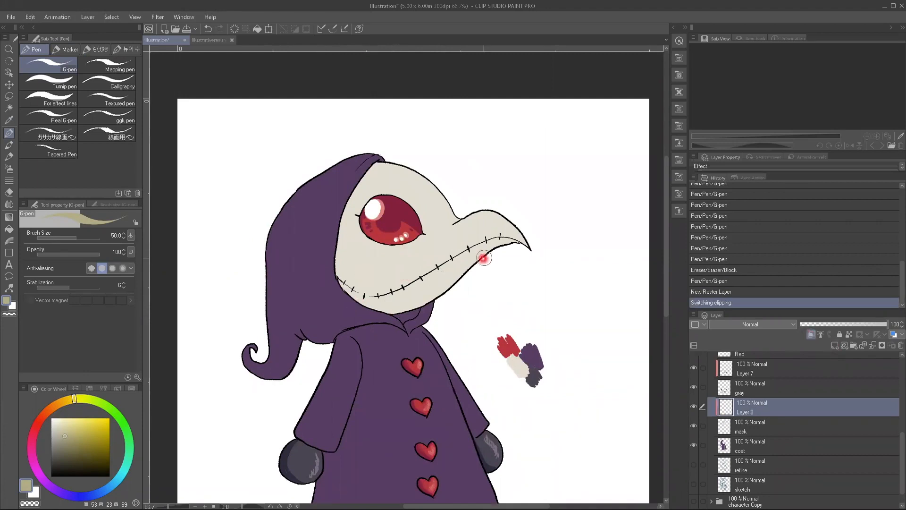
Step: Shade the lower beak below the stitched mouth in khaki, starting at brush size 100 and finishing at 200
key("]")
key("]")
key("]")
key("]")
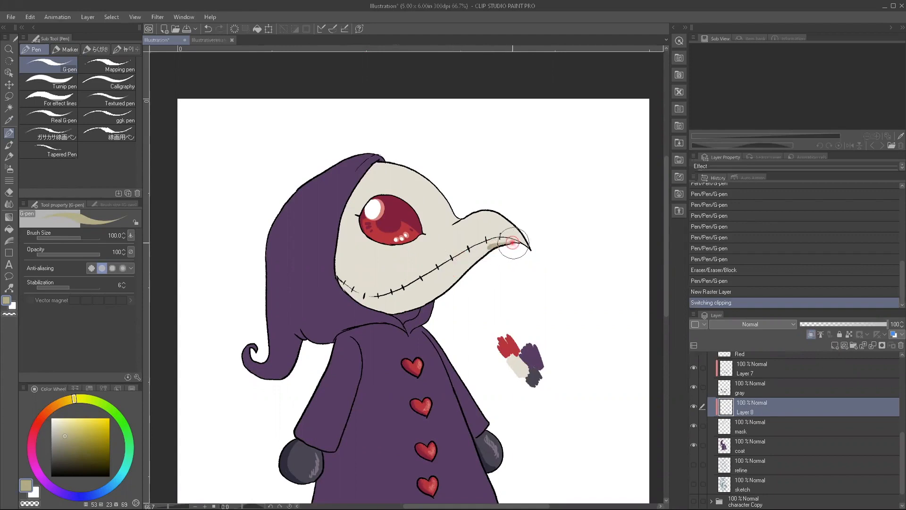
mouse_move(500, 242)
left_mouse_down()
mouse_move(404, 293)
mouse_move(357, 296)
left_mouse_up()
mouse_move(339, 282)
left_mouse_down()
mouse_move(362, 296)
mouse_move(397, 295)
left_mouse_up()
left_click_drag(450, 259, 413, 283)
left_click_drag(491, 247, 465, 269)
key("bracketright")
mouse_move(413, 297)
left_mouse_down()
mouse_move(404, 306)
mouse_move(403, 294)
mouse_move(380, 303)
left_mouse_up()
Step: Shade the mask around the eye's edges in khaki, and undo the shading strokes along the hood edge
mouse_move(425, 231)
left_mouse_down()
mouse_move(416, 209)
mouse_move(384, 194)
left_mouse_up()
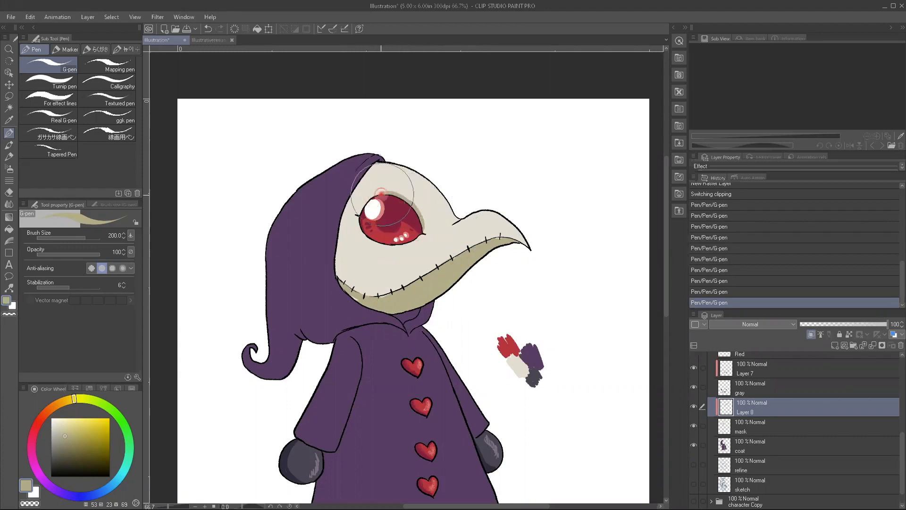
left_click_drag(351, 215, 359, 224)
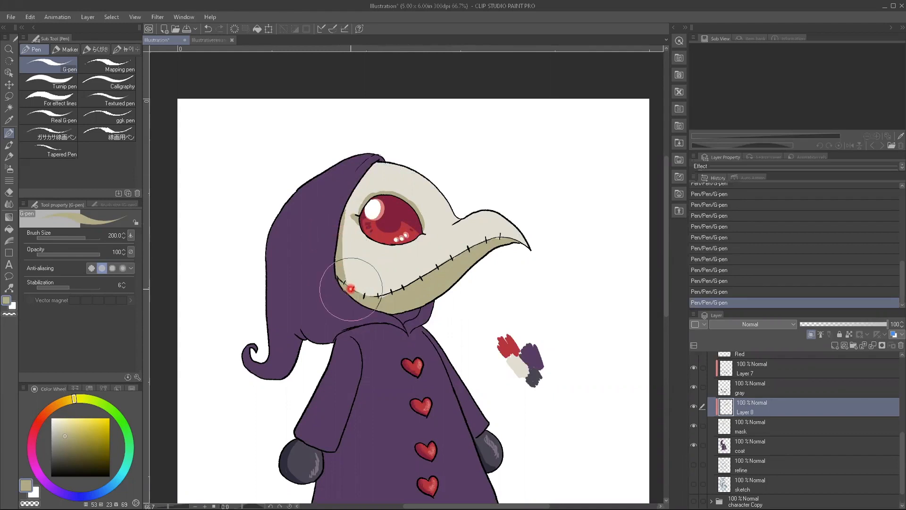
key("ctrl+z")
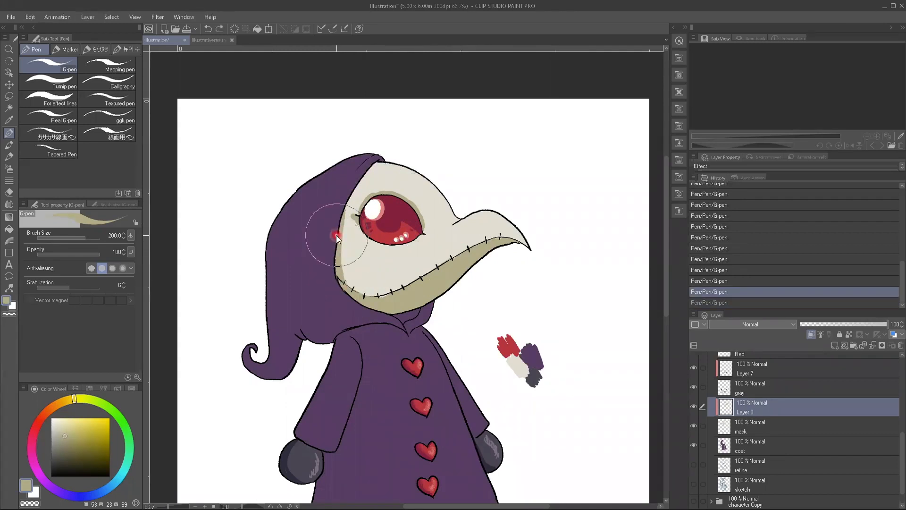
key("ctrl+z")
key("ctrl+z")
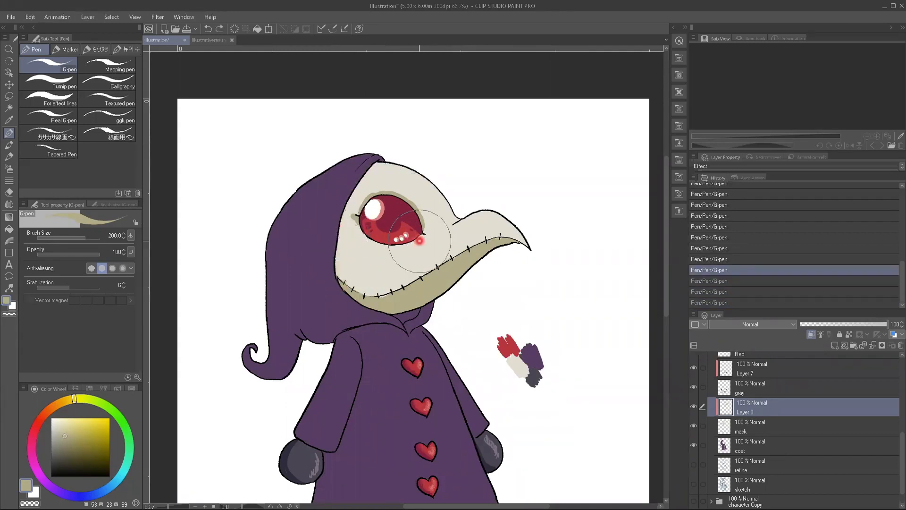
key("ctrl+y")
key("ctrl+y")
key("ctrl+y")
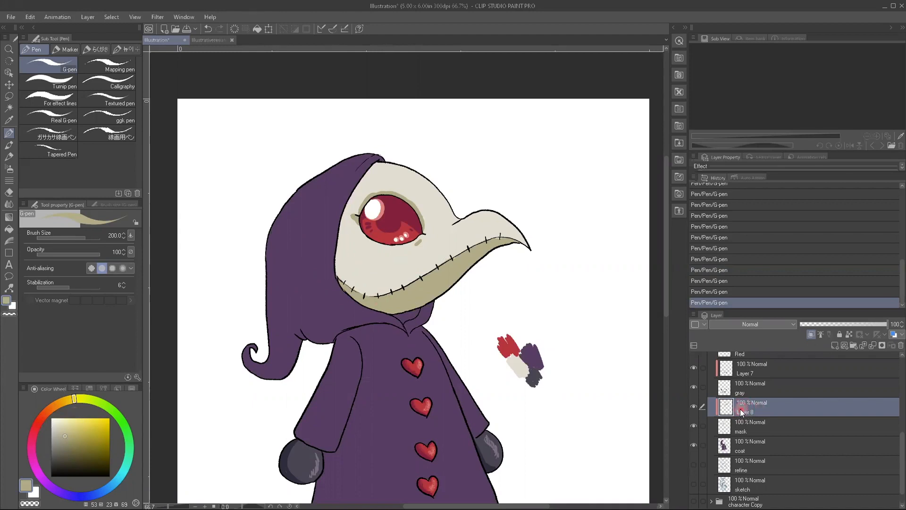
Step: Duplicate Layer 8 with the mask shading, hide the original, and keep the copy selected
left_click_drag(742, 412, 835, 349)
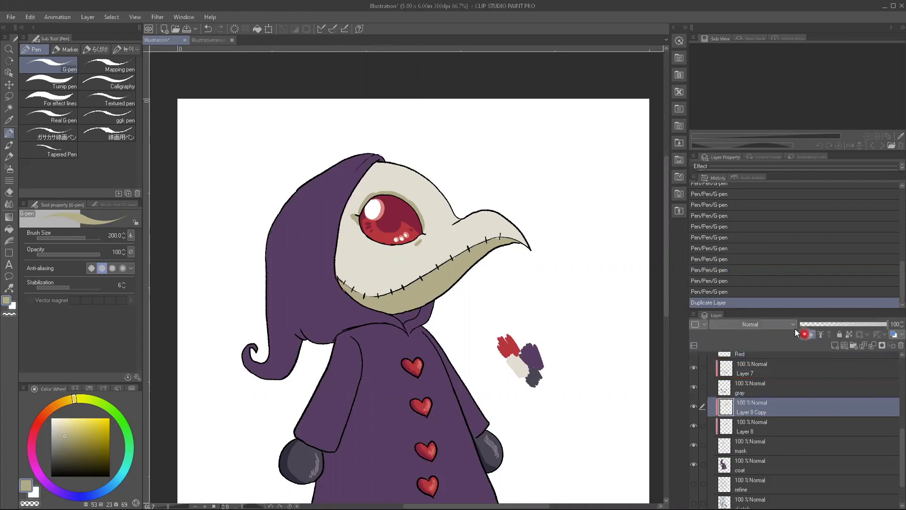
left_click(693, 407)
left_click(694, 427)
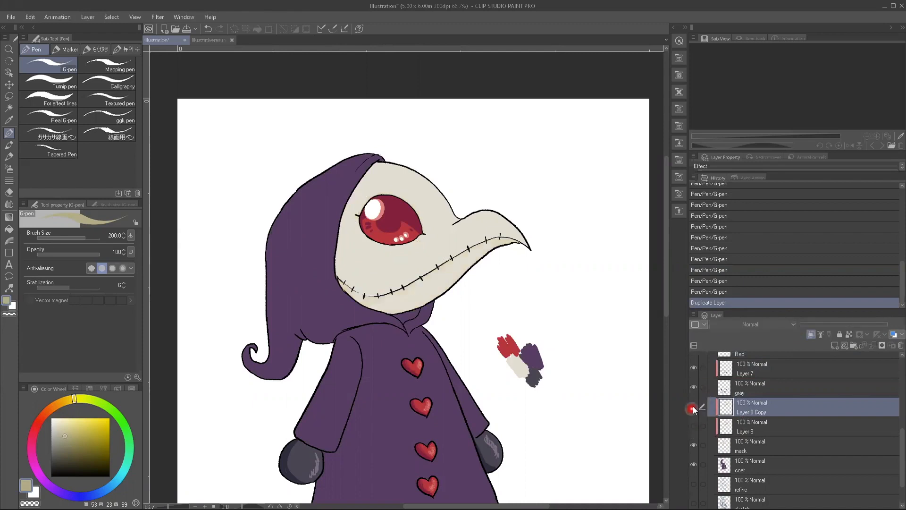
left_click(693, 409)
left_click(726, 414)
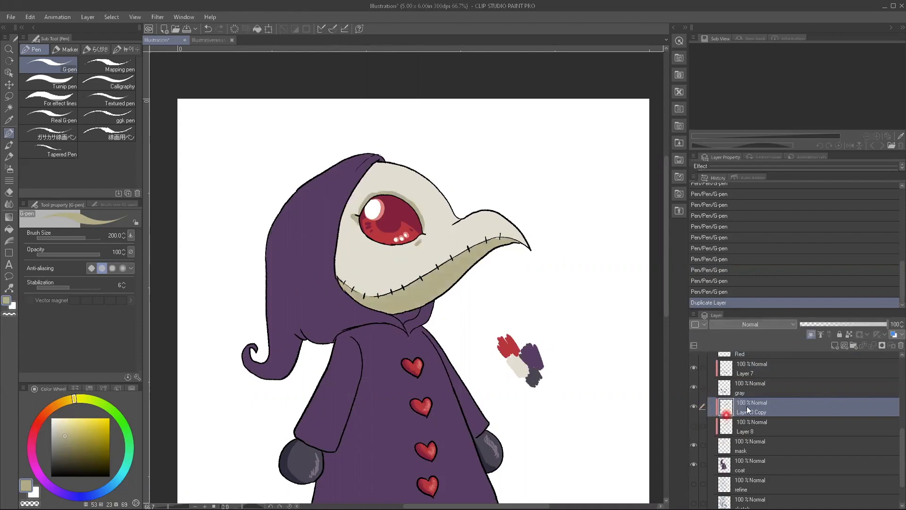
Step: Lock the copy's transparent pixels and recolour its beak and eye shading in peach-tan, hue 26, saturation 26, value 80
left_click(848, 334)
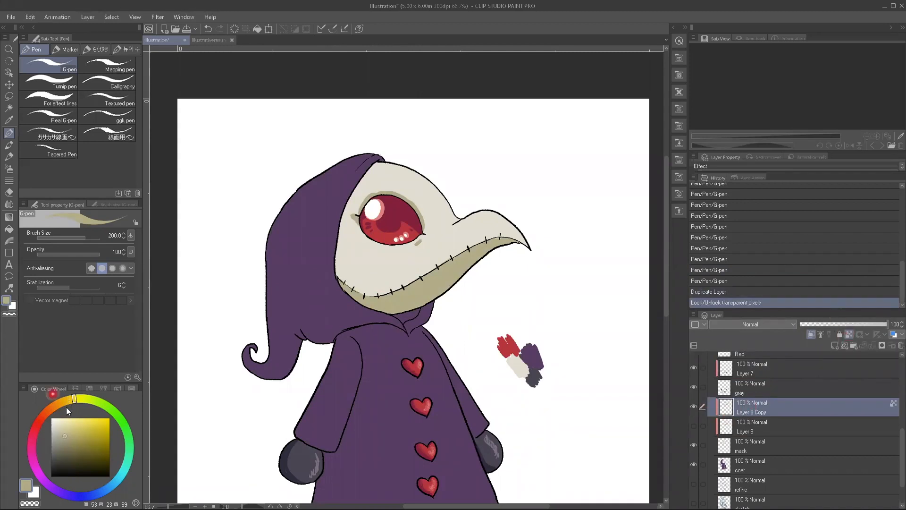
key("i")
left_click(385, 266)
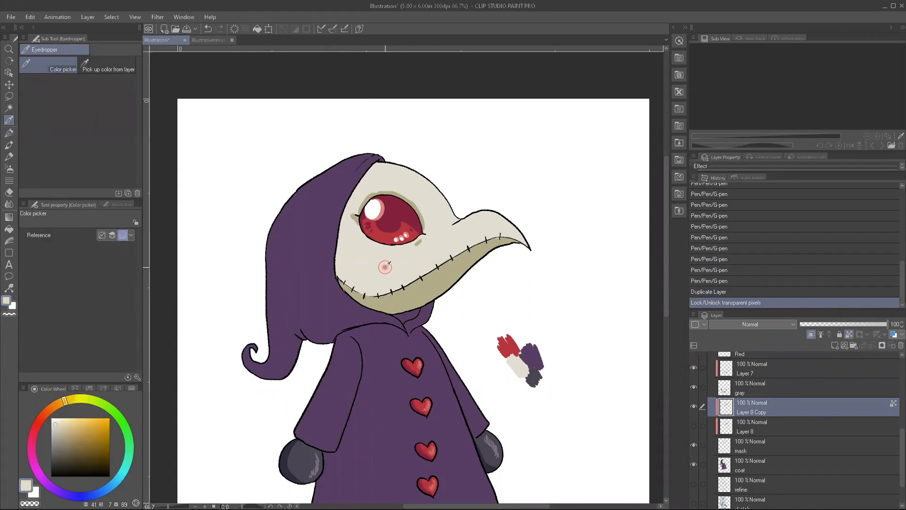
left_click(56, 405)
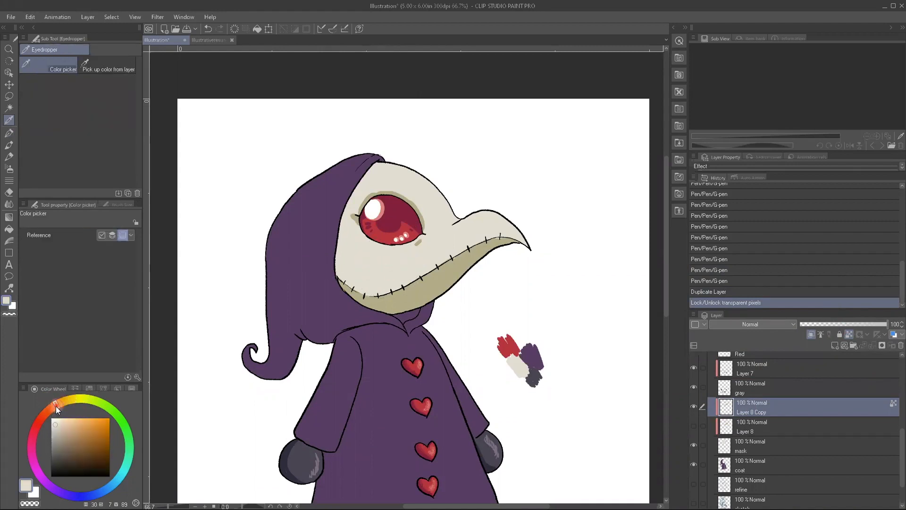
left_click(62, 427)
left_click_drag(64, 428, 66, 429)
left_click(373, 249)
key("p")
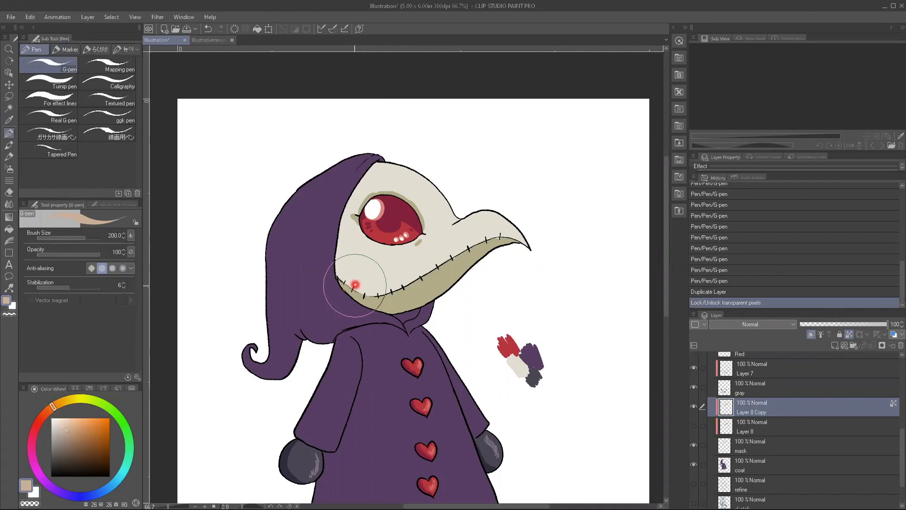
mouse_move(401, 299)
left_mouse_down()
mouse_move(390, 286)
mouse_move(439, 281)
mouse_move(516, 250)
mouse_move(485, 245)
left_mouse_up()
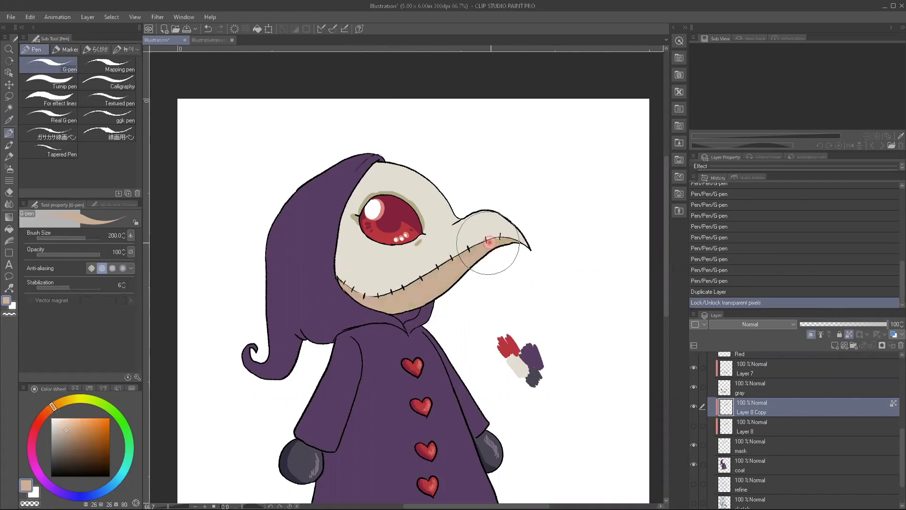
left_click_drag(384, 194, 348, 218)
Step: Repaint the beak and eye shading on the copy in a darker brown, hue 26, saturation 30, value 66
left_click(69, 438)
mouse_move(396, 316)
left_mouse_down()
mouse_move(400, 289)
mouse_move(456, 279)
mouse_move(430, 276)
mouse_move(439, 268)
mouse_move(453, 276)
mouse_move(497, 246)
left_mouse_up()
mouse_move(360, 222)
left_mouse_down()
mouse_move(366, 189)
mouse_move(404, 197)
mouse_move(421, 233)
left_mouse_up()
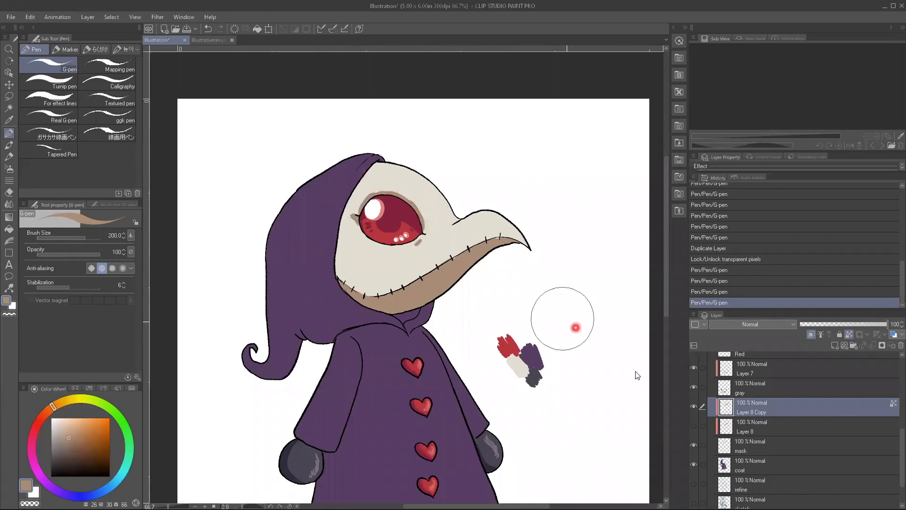
Step: Compare the khaki shading on Layer 8 with the brown shading on Layer 8 Copy by switching their visibility
left_click(694, 423)
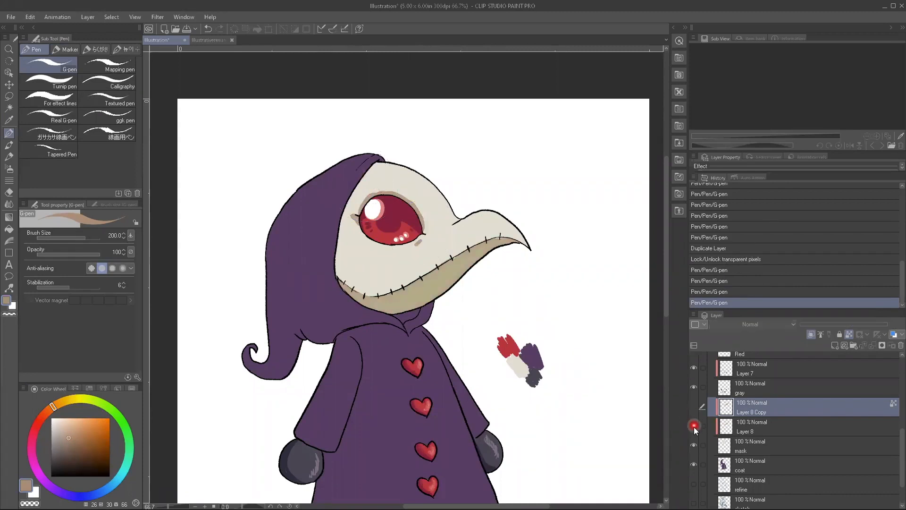
left_click(693, 407)
left_click(693, 420)
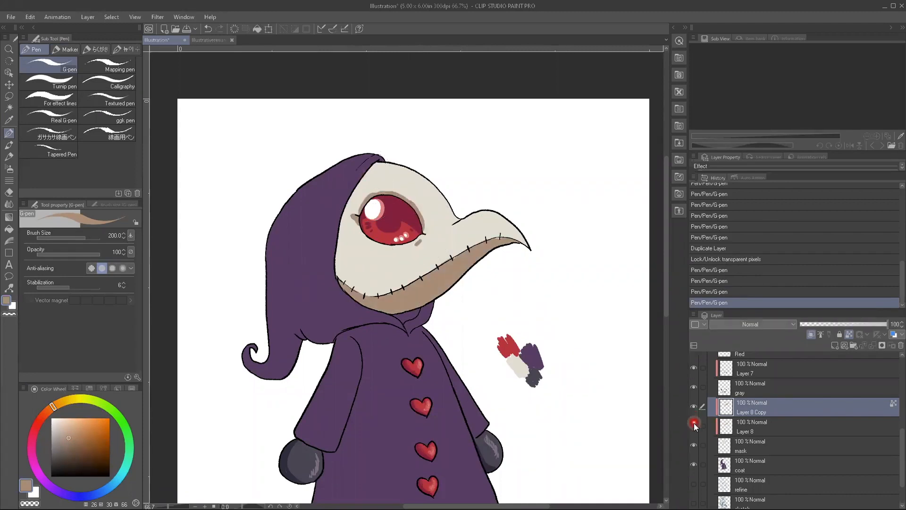
Step: Show Layer 8 in place of its copy and mix a warm near-white from the mask colour, hue 32, saturation 8, value 100
left_click(693, 407)
left_click(694, 426)
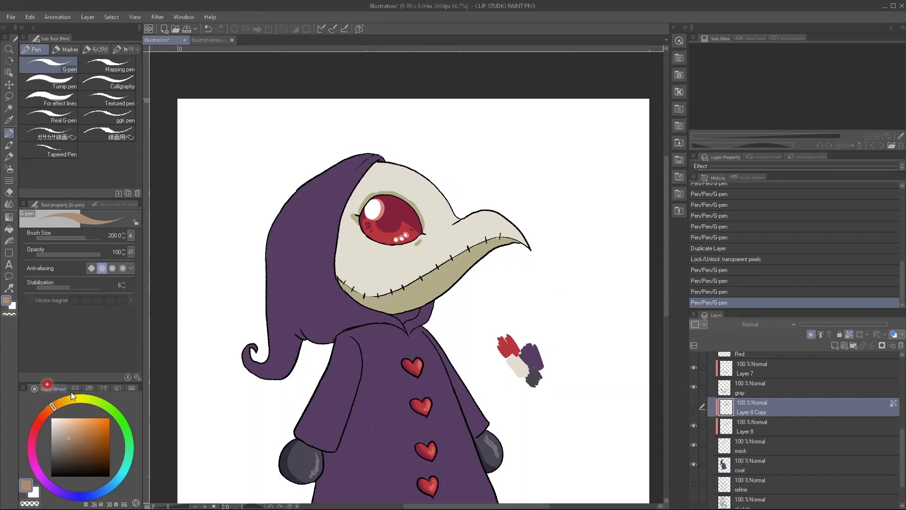
key("i")
left_click(380, 267)
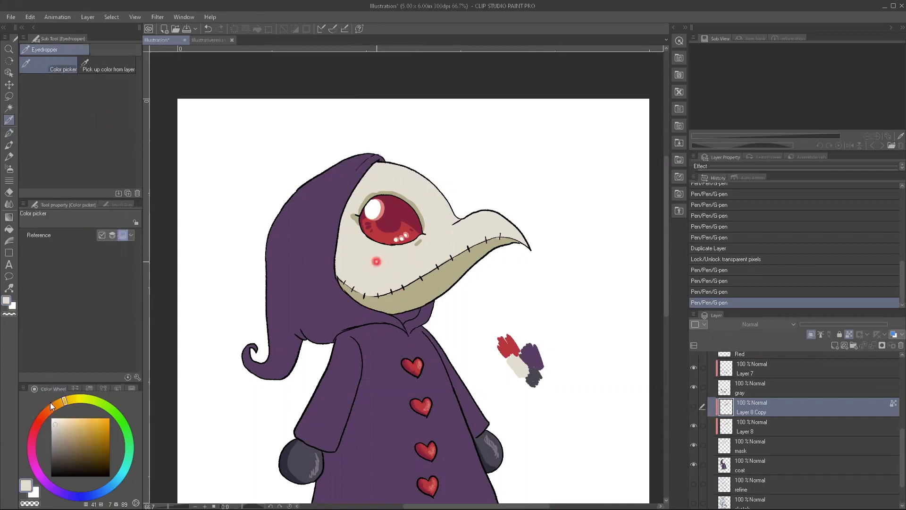
left_click(57, 402)
left_click(56, 418)
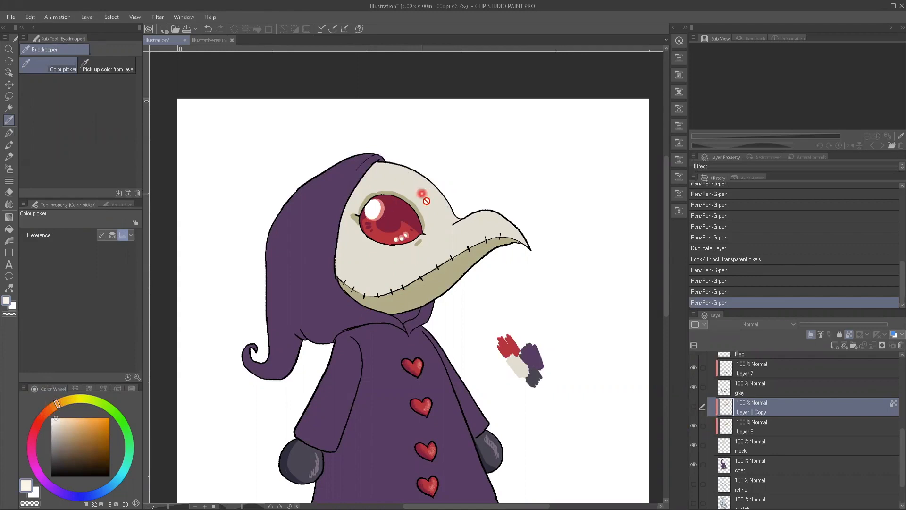
key("p")
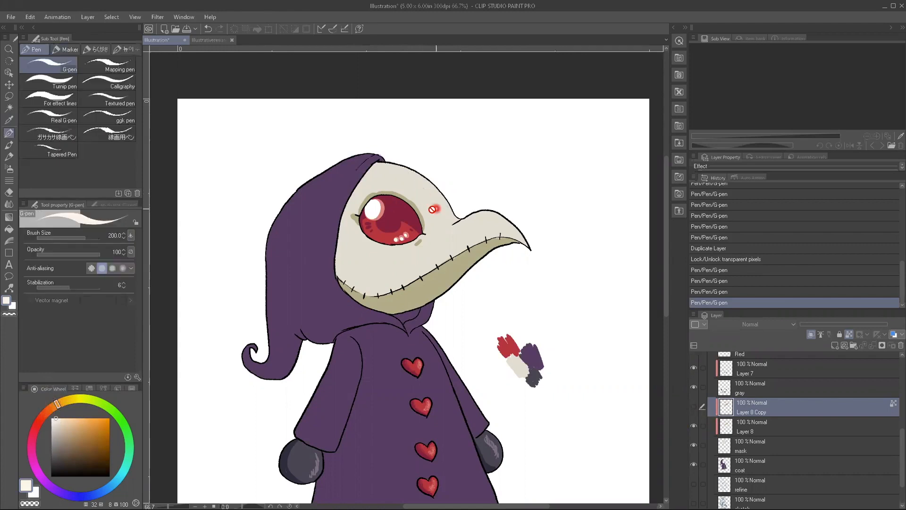
Step: Unlock transparent pixels on Layer 8 Copy, then paint near-white highlights on Layer 8 across the mask's forehead, beak and lower cheek
left_click(848, 334)
left_click(725, 427)
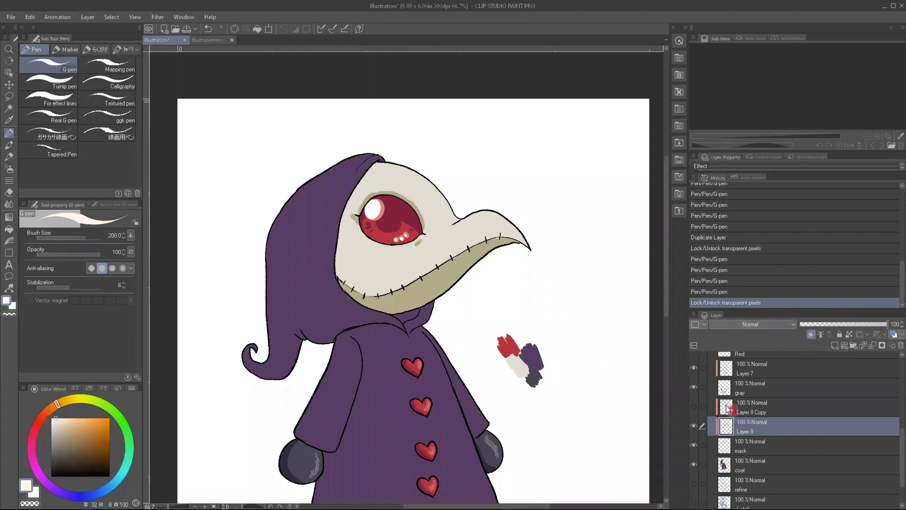
left_click_drag(392, 165, 435, 201)
left_click_drag(494, 225, 499, 222)
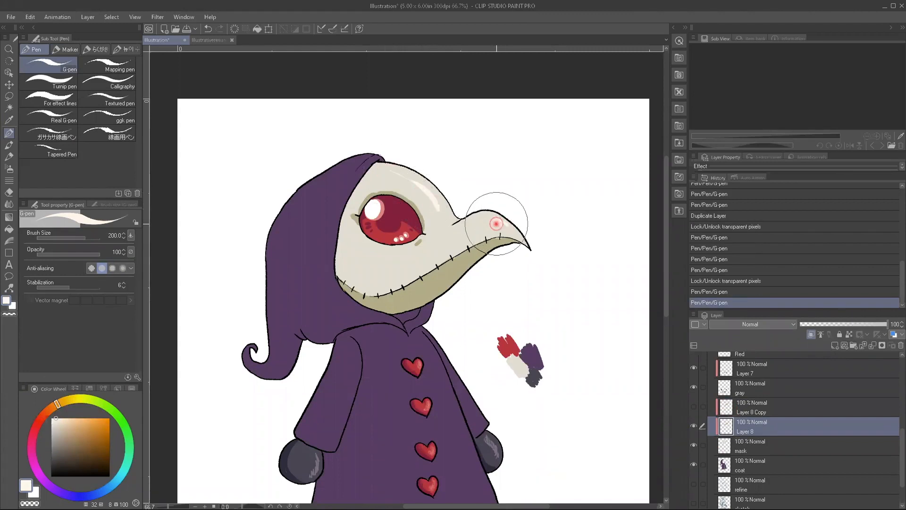
left_click_drag(408, 177, 434, 208)
left_click_drag(401, 180, 375, 176)
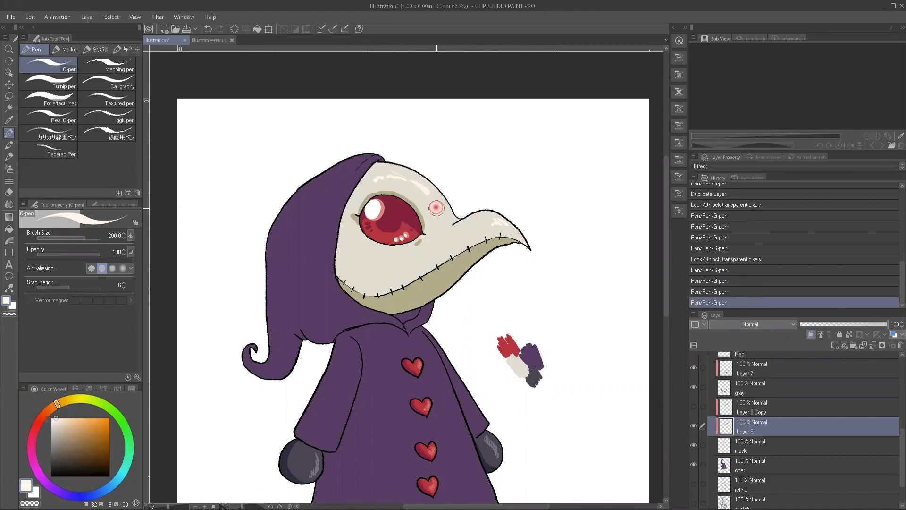
mouse_move(410, 182)
left_mouse_down()
mouse_move(371, 171)
mouse_move(415, 172)
mouse_move(387, 169)
left_mouse_up()
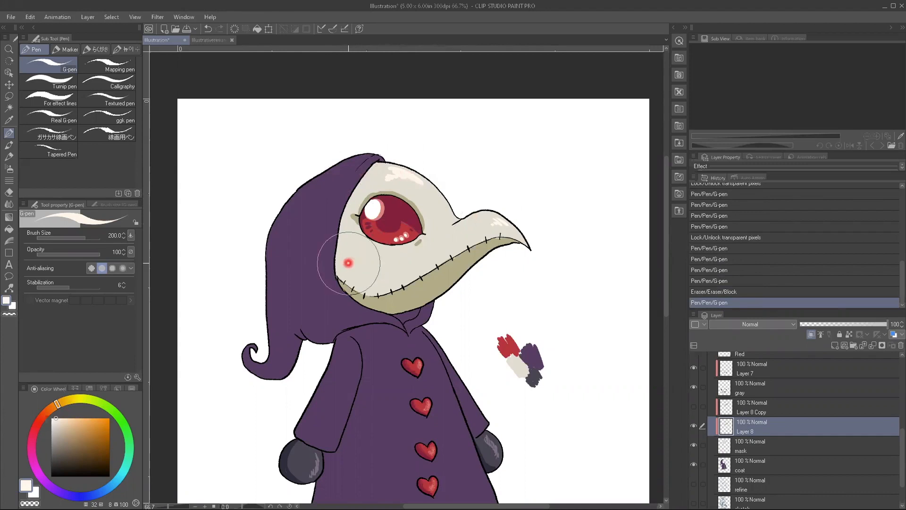
left_click_drag(342, 266, 361, 283)
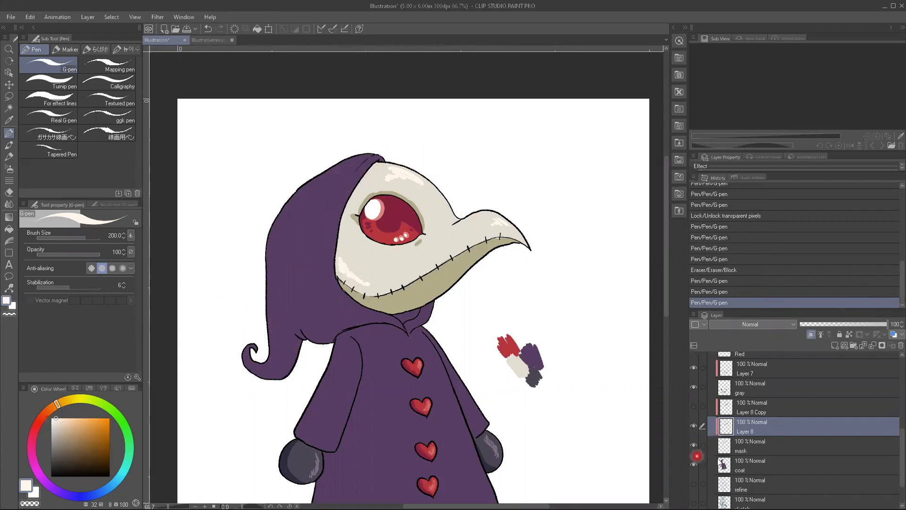
Step: Add a new raster layer directly above the coat layer and clip it to the coat
left_click(747, 450)
left_click(746, 462)
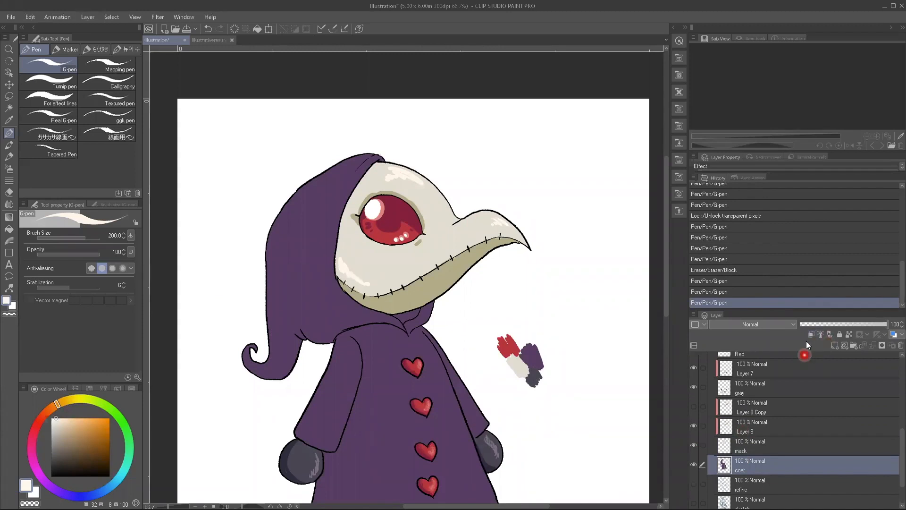
left_click(835, 345)
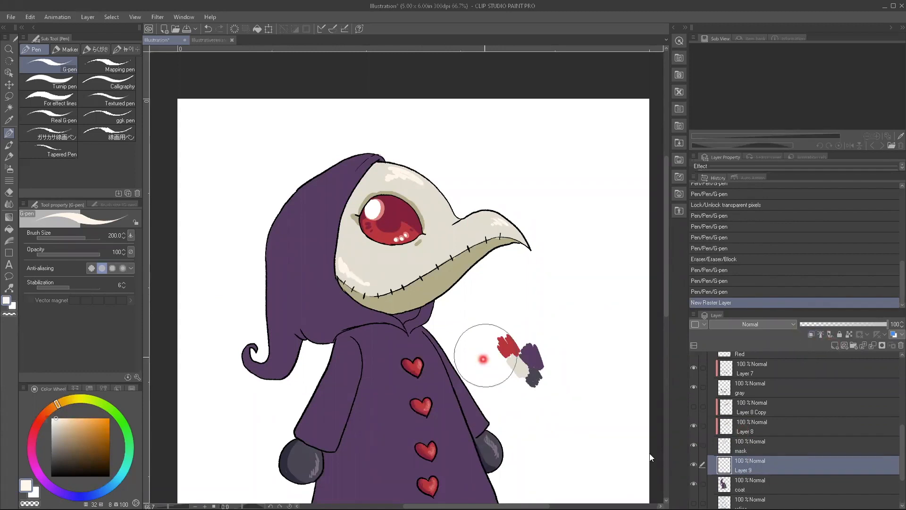
left_click_drag(239, 337, 225, 224)
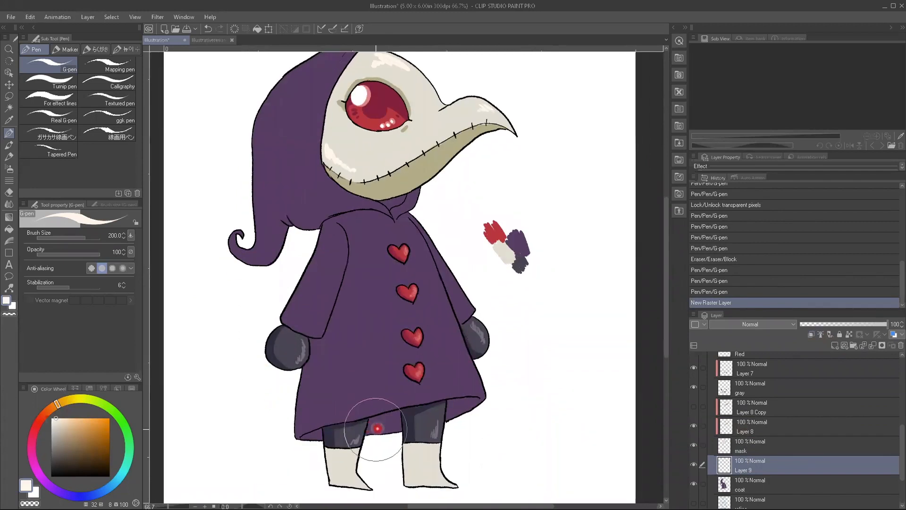
left_click(810, 334)
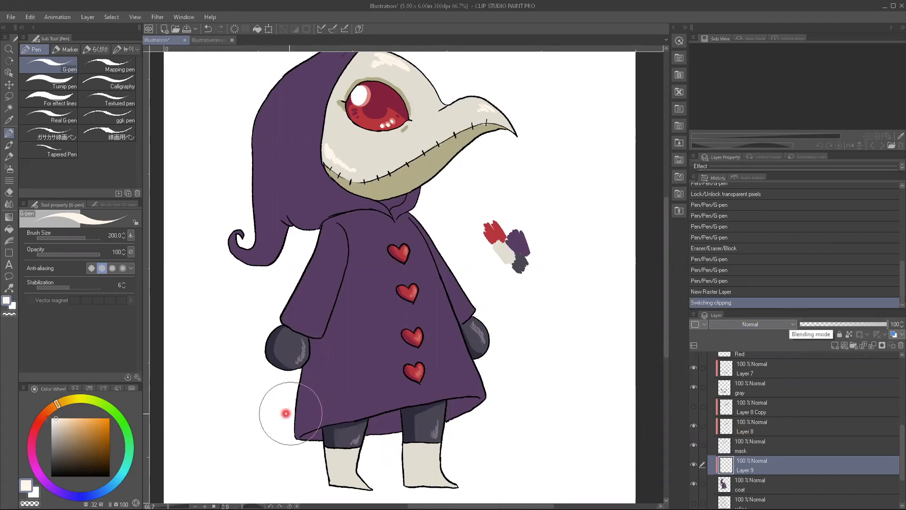
Step: Mix a dark purple from the coat colour, hue 265, saturation 60, value 26, and shade the inside of the coat's hem
key("i")
left_click(359, 348)
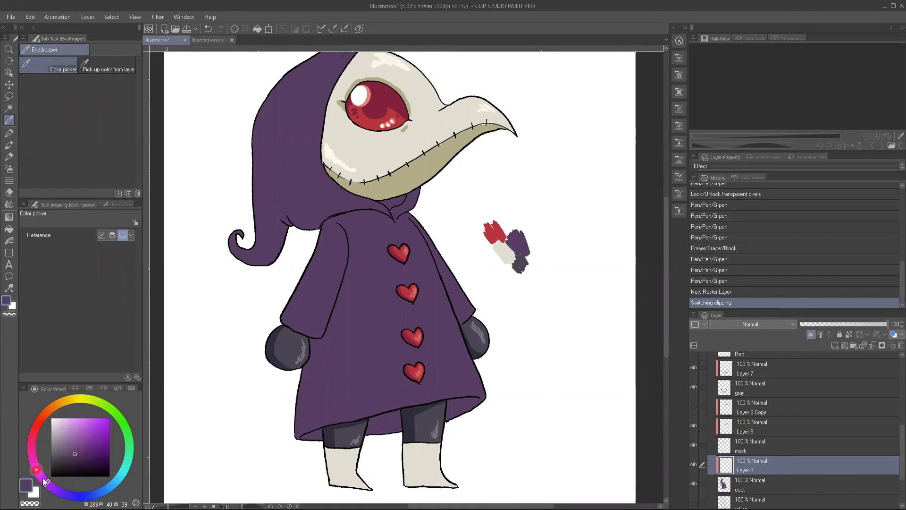
left_click(55, 493)
left_click(84, 458)
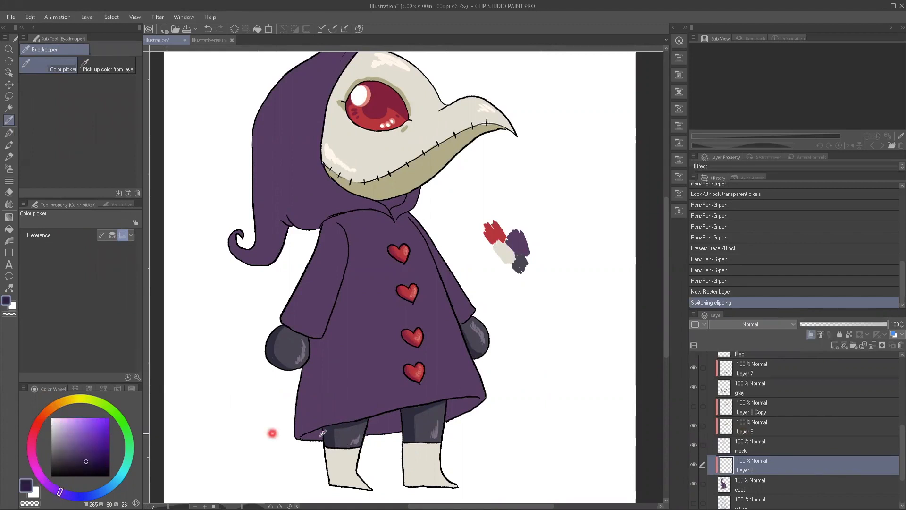
key("p")
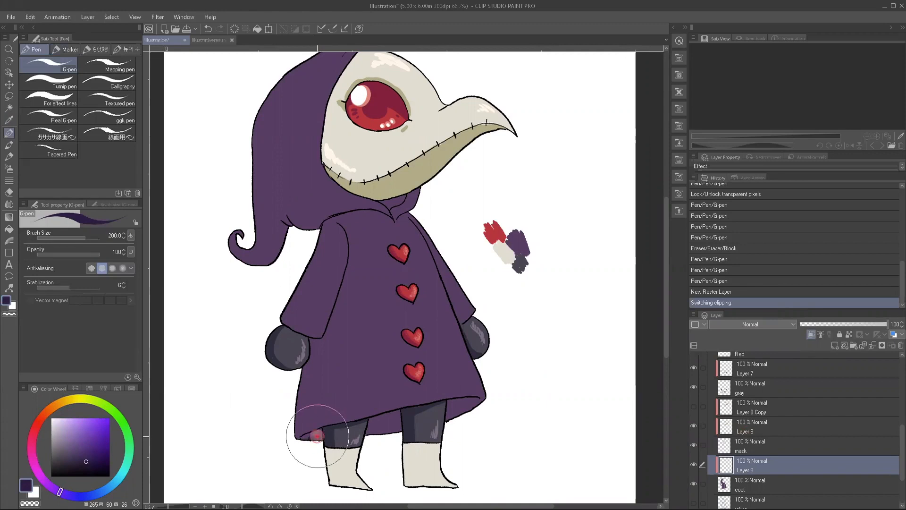
mouse_move(309, 436)
left_mouse_down()
mouse_move(344, 418)
mouse_move(388, 422)
left_mouse_up()
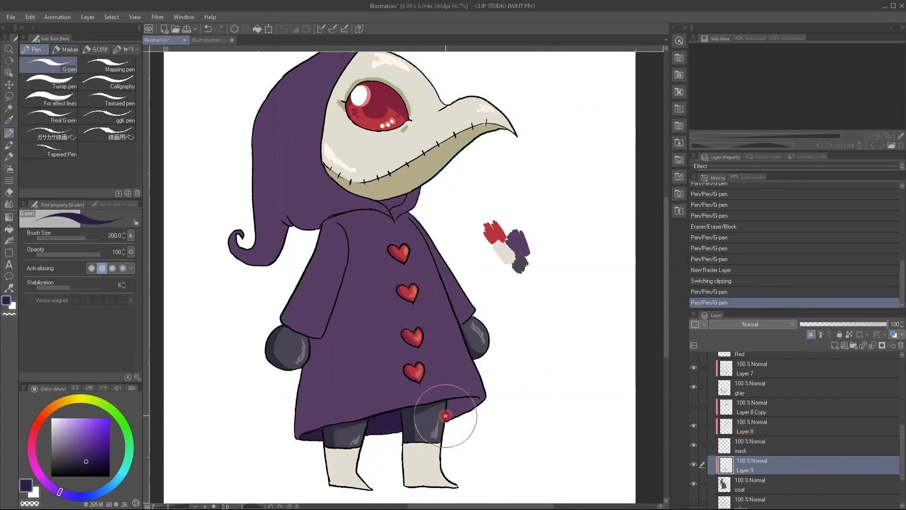
mouse_move(450, 406)
left_mouse_down()
mouse_move(467, 405)
mouse_move(453, 413)
mouse_move(469, 404)
left_mouse_up()
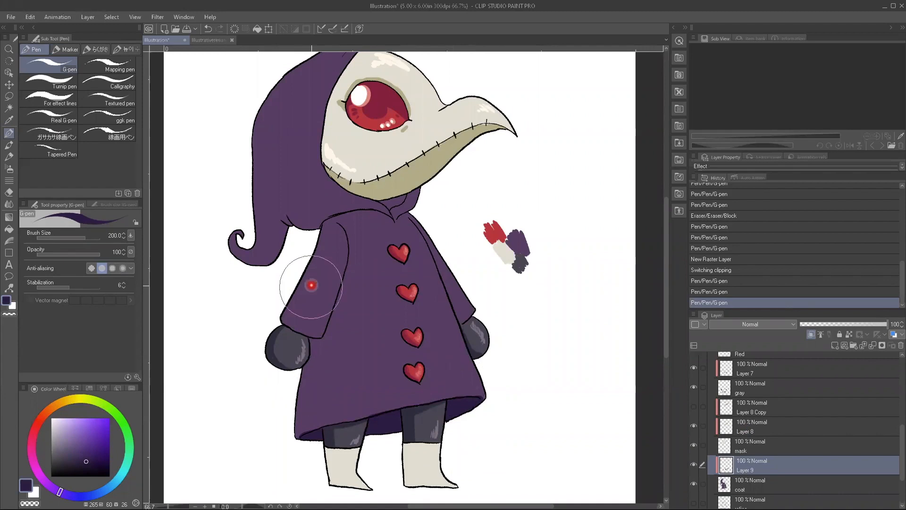
Step: Shade the coat's back side below the near sleeve and the shadowed edges of both sleeves in dark purple
mouse_move(313, 347)
left_mouse_down()
mouse_move(293, 431)
mouse_move(304, 375)
mouse_move(308, 427)
left_mouse_up()
left_click_drag(313, 343, 313, 418)
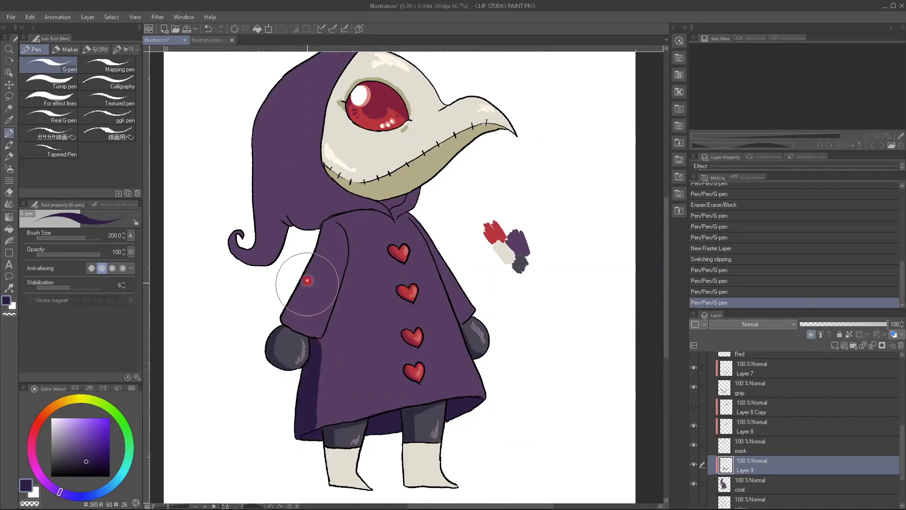
left_click_drag(323, 224, 288, 321)
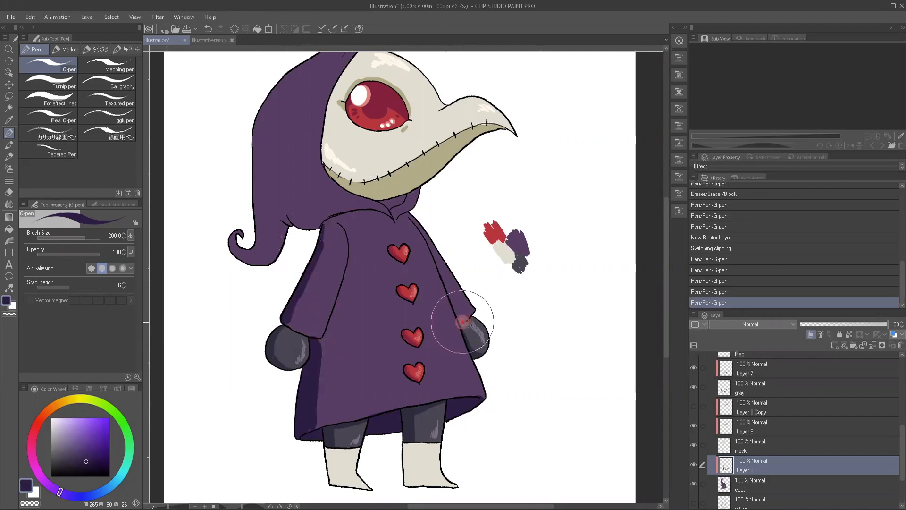
left_click_drag(458, 317, 467, 313)
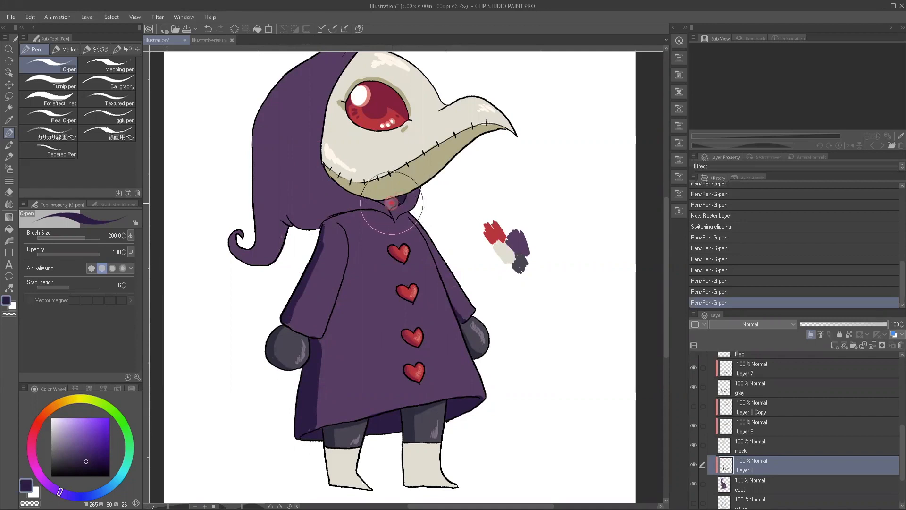
Step: Shade the inside of the collar, the fold at the hood's lower back and the curled hood tip in dark purple
left_click_drag(402, 195, 392, 201)
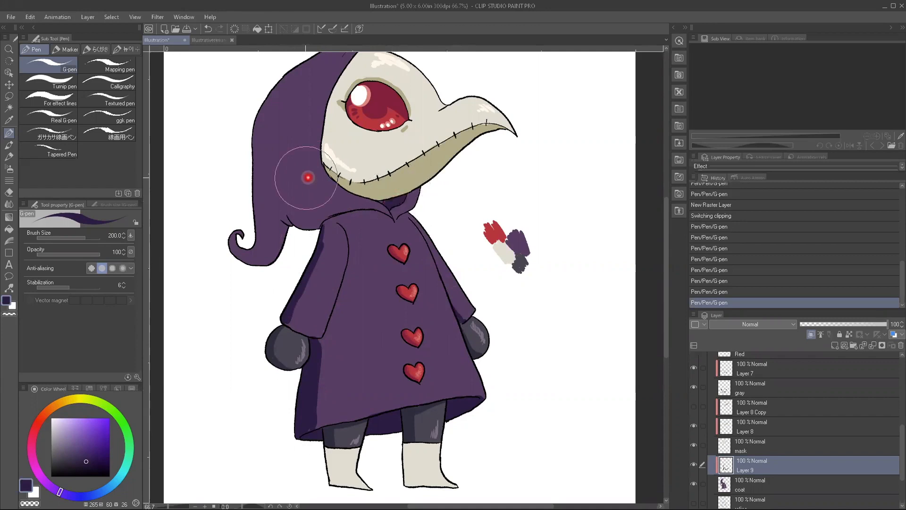
left_click(380, 199)
mouse_move(318, 225)
left_mouse_down()
mouse_move(287, 215)
mouse_move(296, 223)
left_mouse_up()
left_click_drag(252, 315, 291, 368)
mouse_move(304, 316)
left_mouse_down()
mouse_move(269, 297)
mouse_move(276, 286)
left_mouse_up()
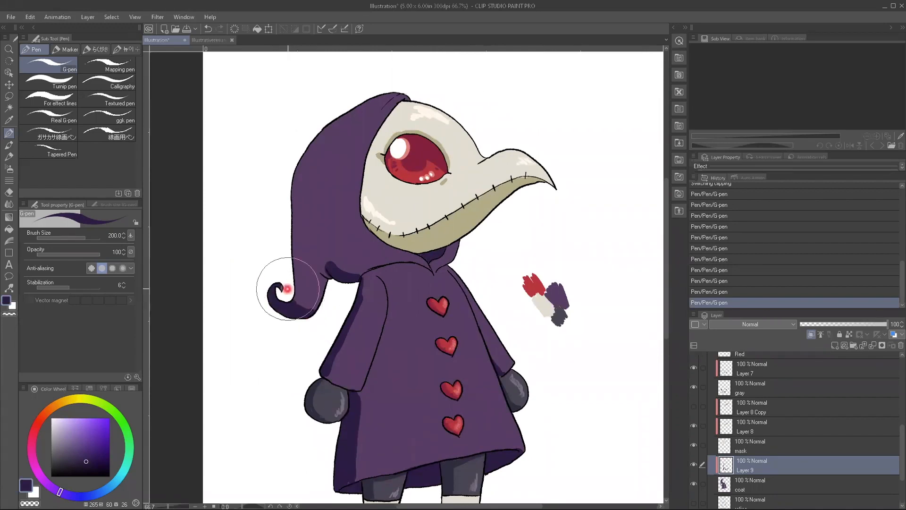
left_click_drag(313, 308, 324, 286)
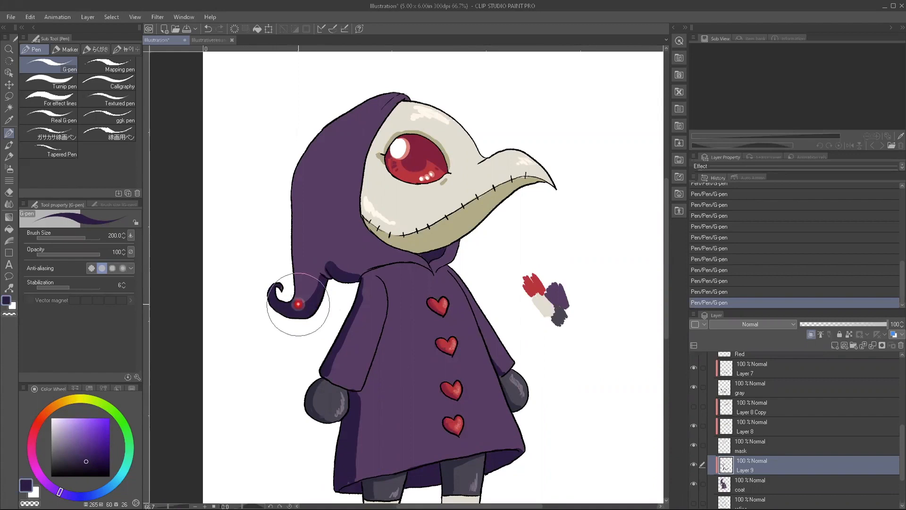
Step: Shade the hood's back edge and the folds beneath the mask in dark purple, erasing the patch near the hood's top
mouse_move(292, 208)
left_mouse_down()
mouse_move(297, 272)
mouse_move(299, 215)
mouse_move(307, 257)
left_mouse_up()
left_click_drag(281, 343, 290, 414)
mouse_move(357, 183)
left_mouse_down()
mouse_move(334, 203)
mouse_move(362, 186)
mouse_move(331, 219)
mouse_move(337, 312)
mouse_move(330, 218)
left_mouse_up()
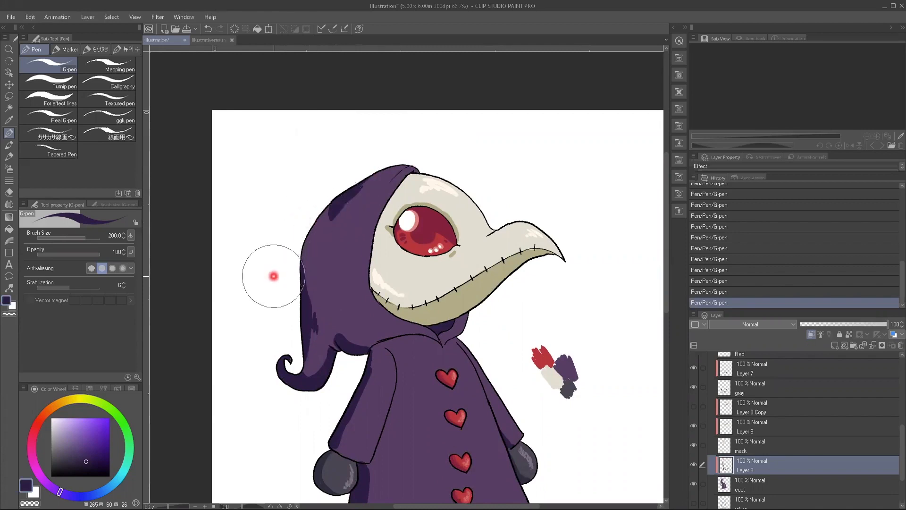
mouse_move(355, 185)
left_mouse_down()
mouse_move(372, 163)
mouse_move(330, 224)
left_mouse_up()
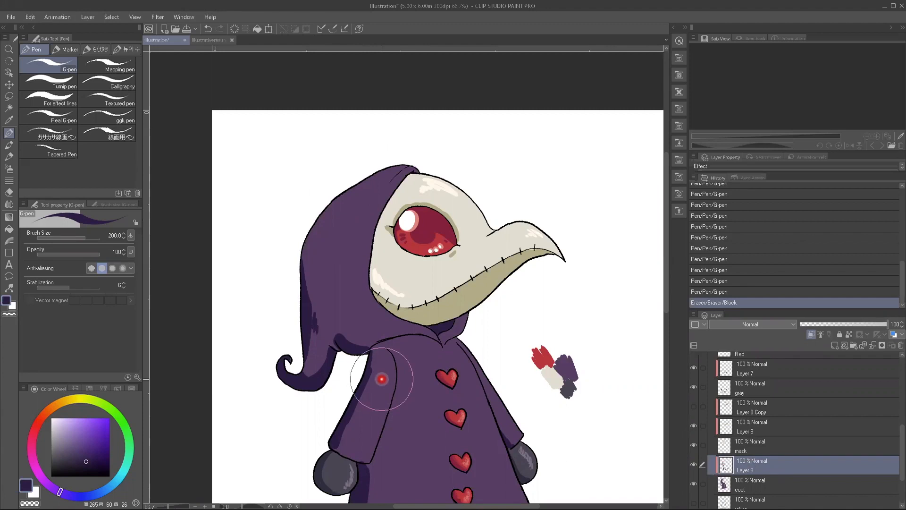
mouse_move(411, 334)
left_mouse_down()
mouse_move(382, 324)
mouse_move(390, 327)
left_mouse_up()
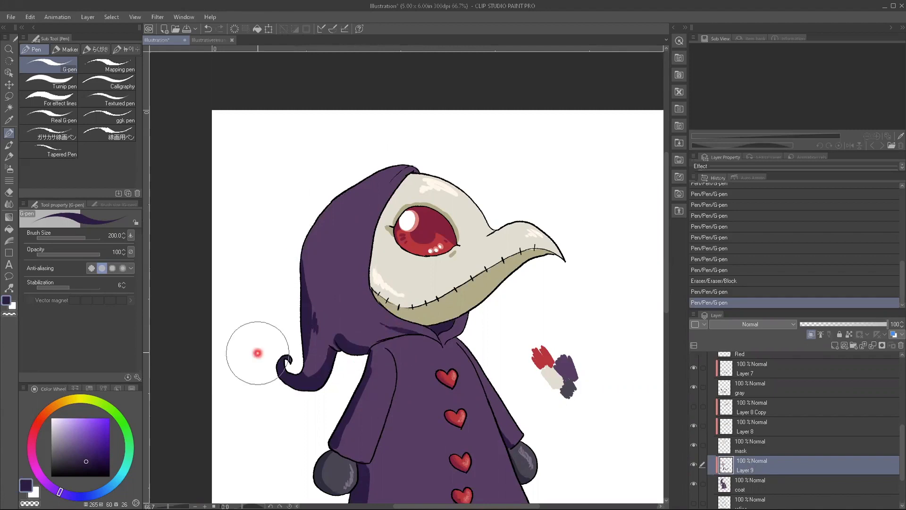
mouse_move(339, 351)
left_mouse_down()
mouse_move(314, 352)
mouse_move(341, 351)
mouse_move(295, 320)
left_mouse_up()
Step: Sample the coat's purple and mix a lighter mauve highlight colour, hue 298, saturation 24, value 53
left_click(70, 431)
left_click(36, 410)
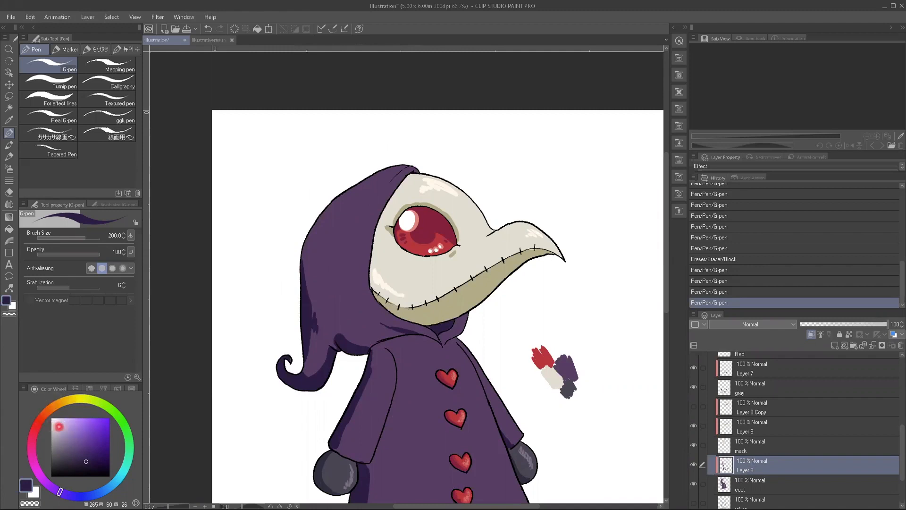
key("i")
left_click(415, 418)
left_click(68, 444)
left_click(38, 474)
left_click(70, 442)
left_click(65, 445)
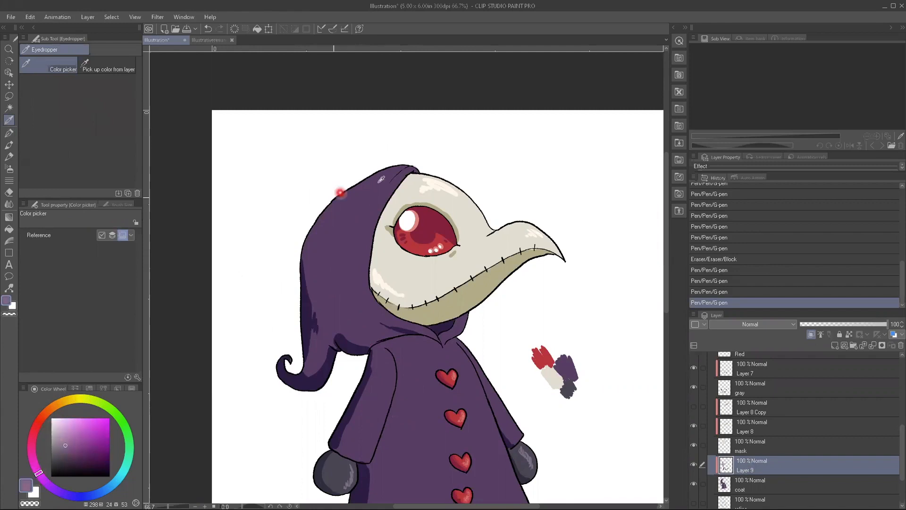
Step: Paint mauve highlights on the hood's front rim, the far sleeve and the coat front beside the heart buttons
key("p")
mouse_move(396, 178)
left_mouse_down()
mouse_move(412, 168)
mouse_move(377, 216)
left_mouse_up()
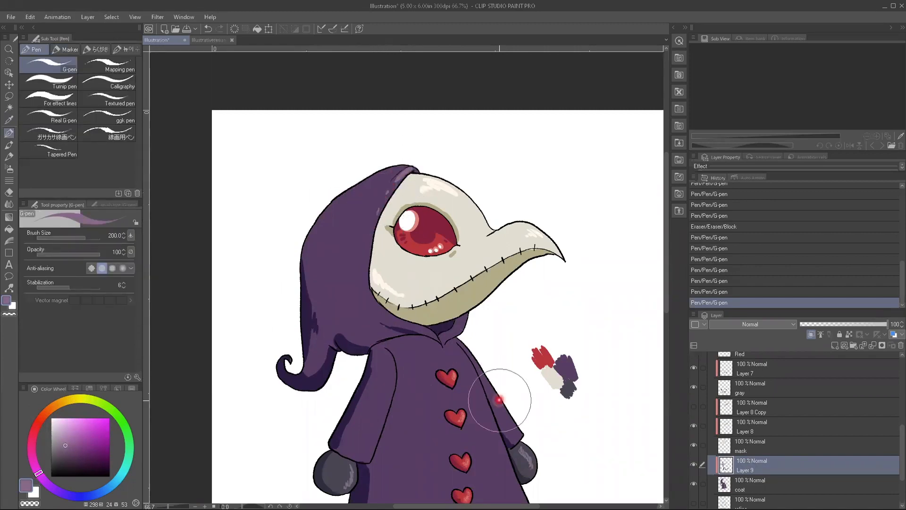
left_click_drag(521, 435, 503, 415)
mouse_move(465, 364)
left_mouse_down()
mouse_move(455, 349)
mouse_move(481, 402)
left_mouse_up()
mouse_move(443, 434)
left_mouse_down()
mouse_move(373, 338)
mouse_move(432, 332)
mouse_move(456, 408)
mouse_move(447, 406)
left_mouse_up()
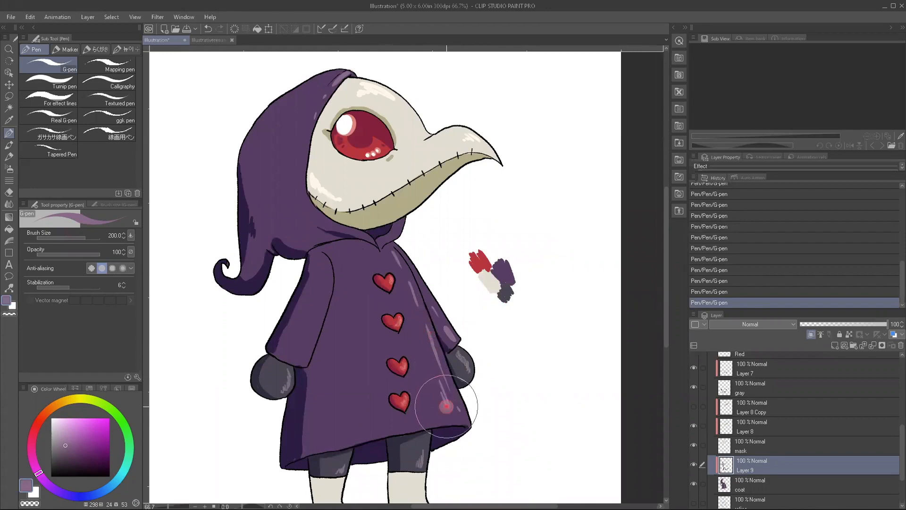
left_click_drag(381, 409, 430, 440)
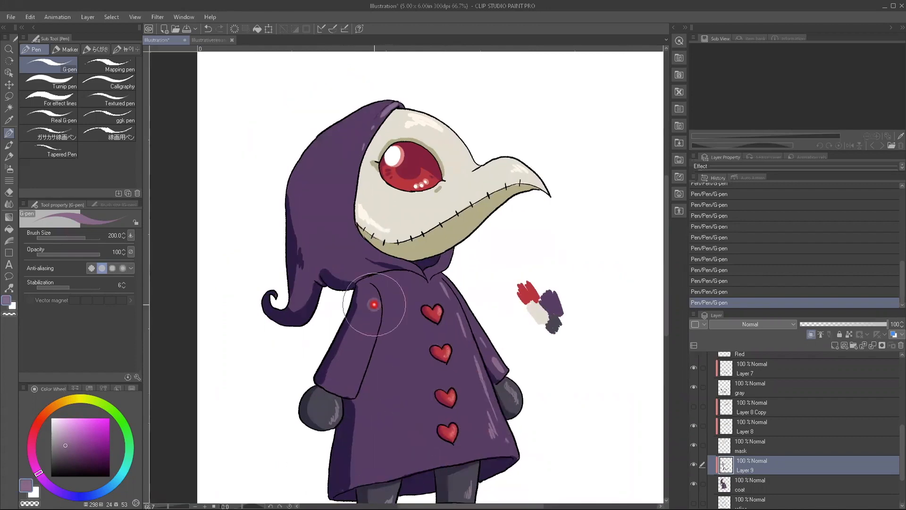
Step: Extend the mauve highlights along the coat front, the near sleeve, the hood fold below the mask and the hood's tail
mouse_move(444, 292)
left_mouse_down()
mouse_move(461, 293)
mouse_move(471, 317)
mouse_move(493, 423)
mouse_move(486, 425)
left_mouse_up()
mouse_move(375, 304)
left_mouse_down()
mouse_move(384, 317)
mouse_move(353, 376)
left_mouse_up()
left_click_drag(402, 265, 417, 272)
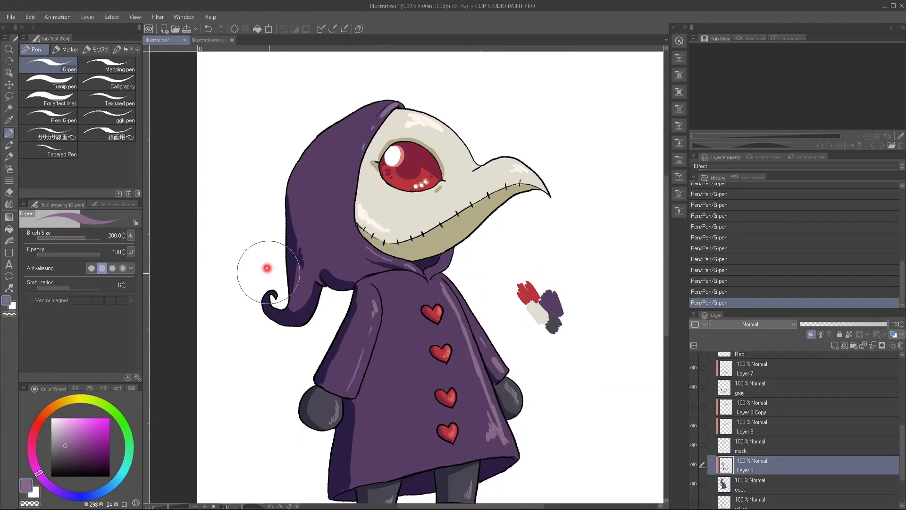
mouse_move(226, 399)
left_mouse_down()
mouse_move(208, 309)
mouse_move(229, 382)
mouse_move(224, 413)
left_mouse_up()
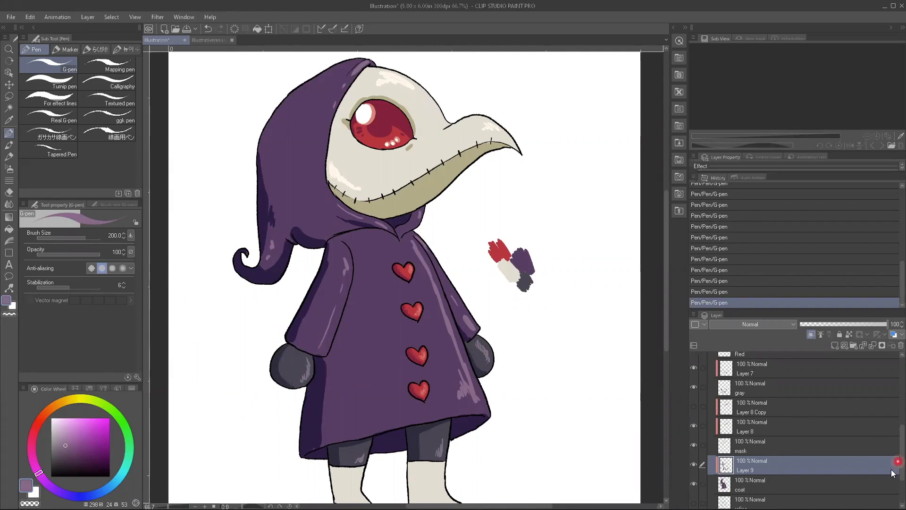
scroll(876, 449, "down", 3)
left_click(699, 433)
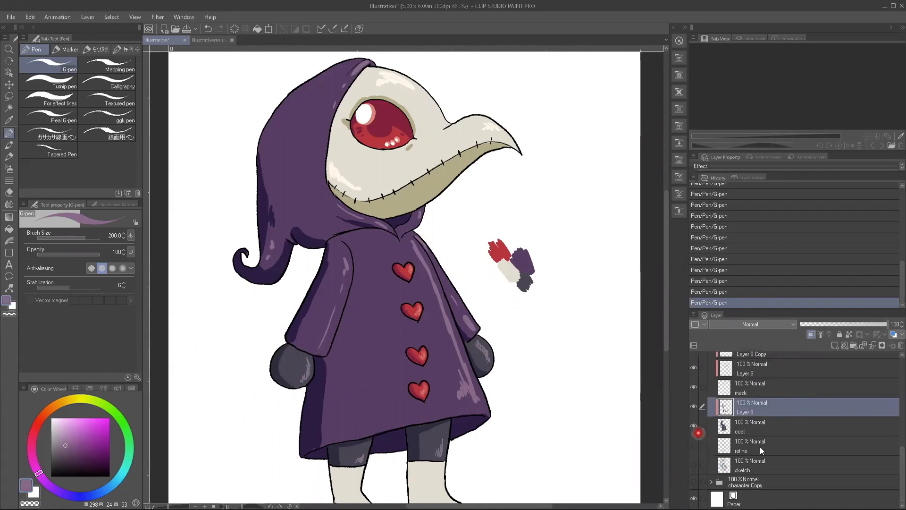
Step: Sample the mask's cream colour and make Layer 8, the clipped shading layer above the mask layer, active
scroll(893, 479, "up", 4)
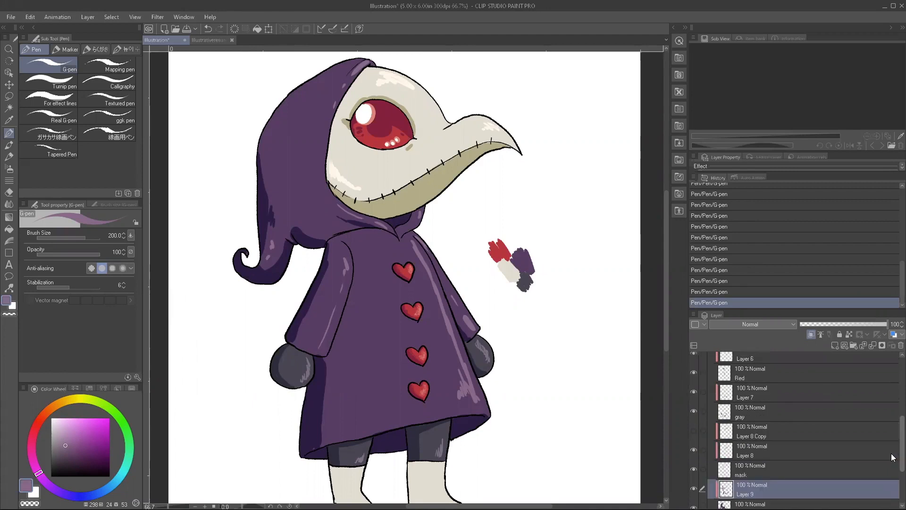
left_click(718, 383)
key("i")
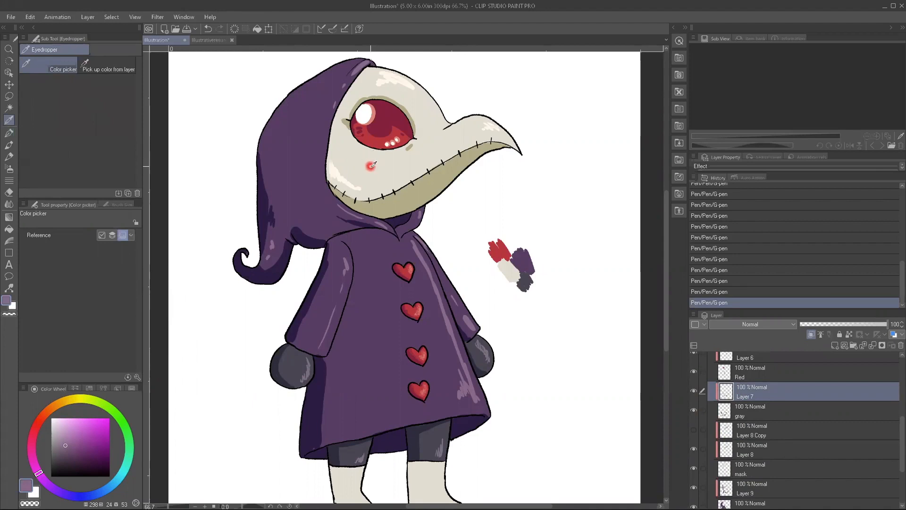
left_click(373, 164)
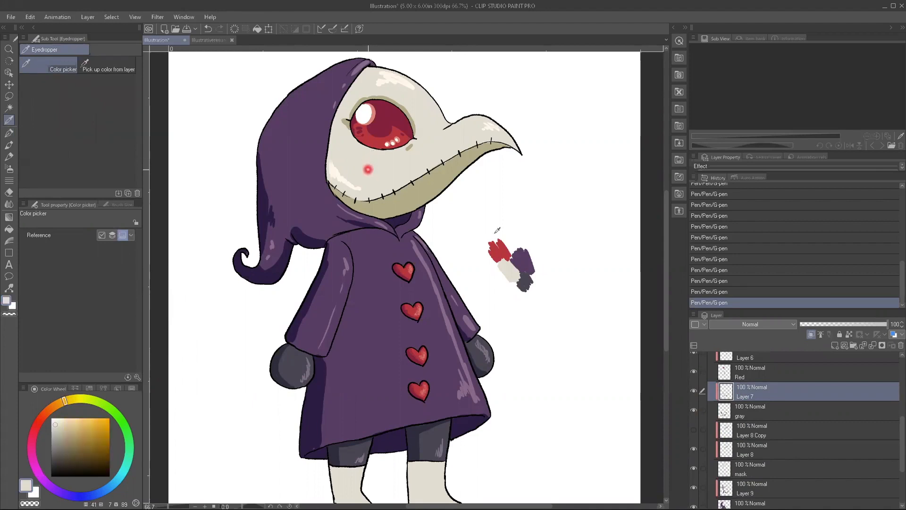
left_click(691, 453)
left_click(694, 467)
left_click(745, 468)
left_click(737, 450)
left_click(692, 428)
Step: Sample the olive shadow beneath the beak and shade the back edges of both boots with the G-pen
left_click_drag(448, 415, 413, 290)
key("p")
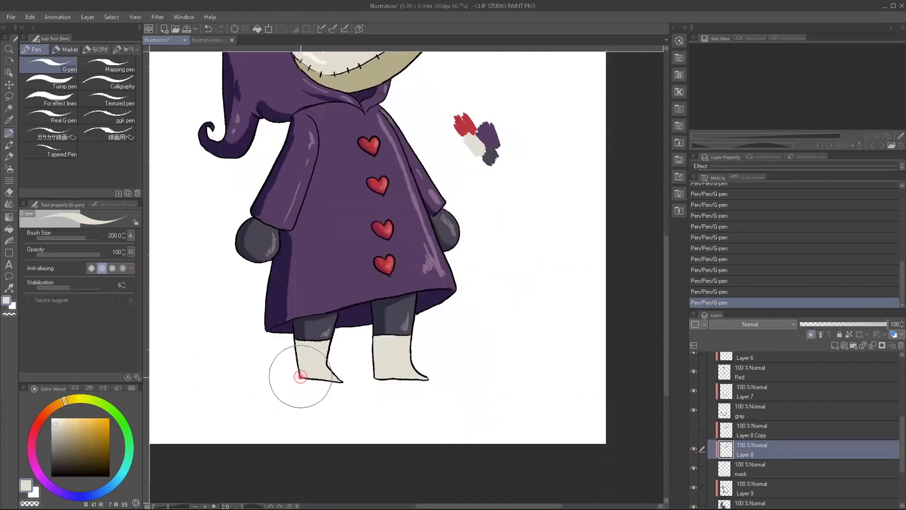
left_click_drag(279, 345, 285, 399)
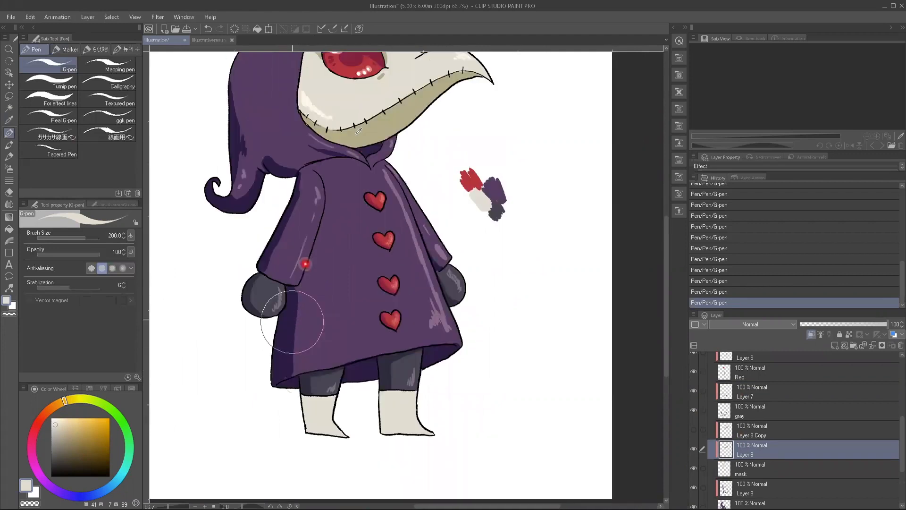
key("i")
left_click(357, 131)
key("p")
mouse_move(304, 404)
left_mouse_down()
mouse_move(308, 416)
mouse_move(304, 395)
mouse_move(312, 435)
mouse_move(325, 436)
mouse_move(311, 425)
left_mouse_up()
mouse_move(393, 434)
left_mouse_down()
mouse_move(387, 393)
mouse_move(390, 437)
mouse_move(380, 415)
left_mouse_up()
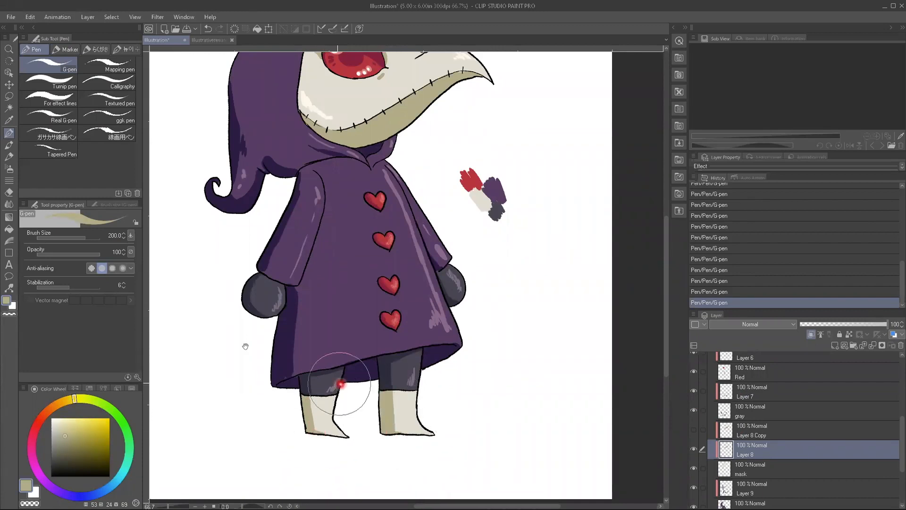
Step: Sample the mask's pale highlight colour and paint highlights along the front of both boots
left_click_drag(236, 372, 241, 395)
key("alt")
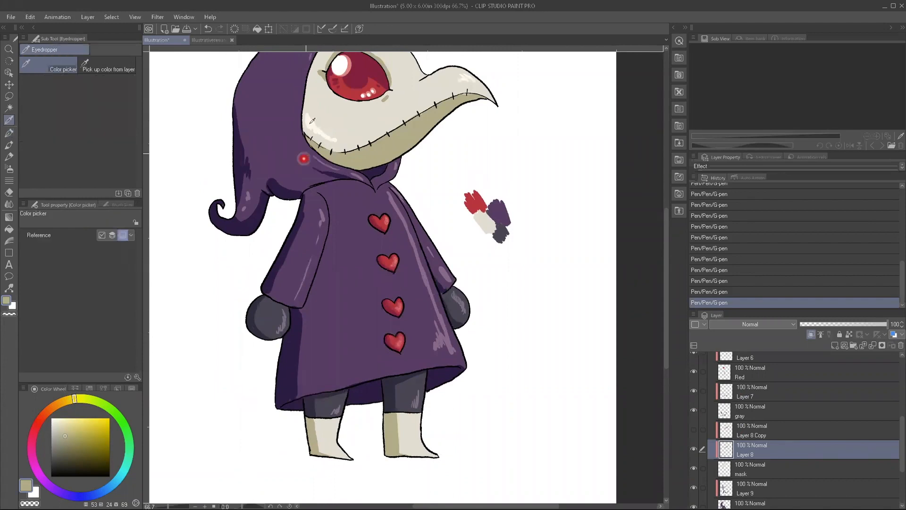
left_click(309, 124, "alt")
left_click_drag(337, 421, 334, 447)
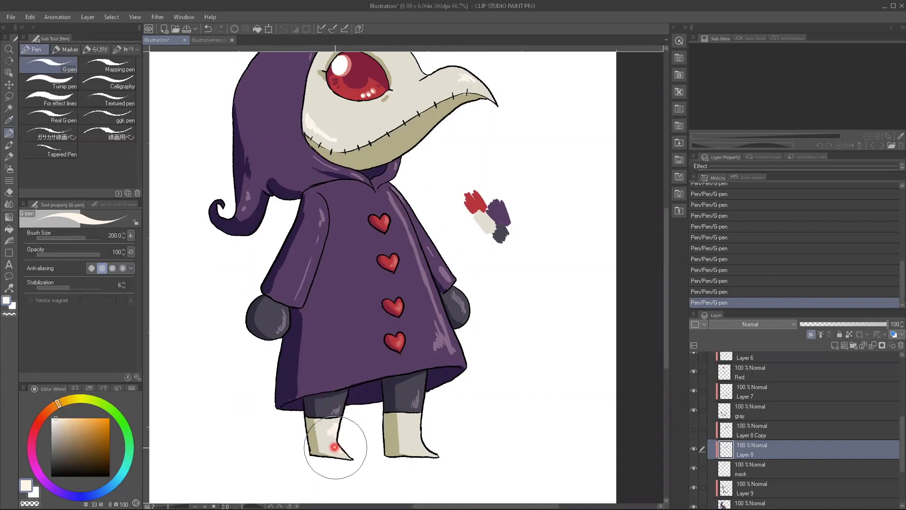
left_click_drag(417, 422, 419, 453)
mouse_move(217, 321)
left_mouse_down()
mouse_move(238, 408)
mouse_move(217, 330)
mouse_move(222, 358)
left_mouse_up()
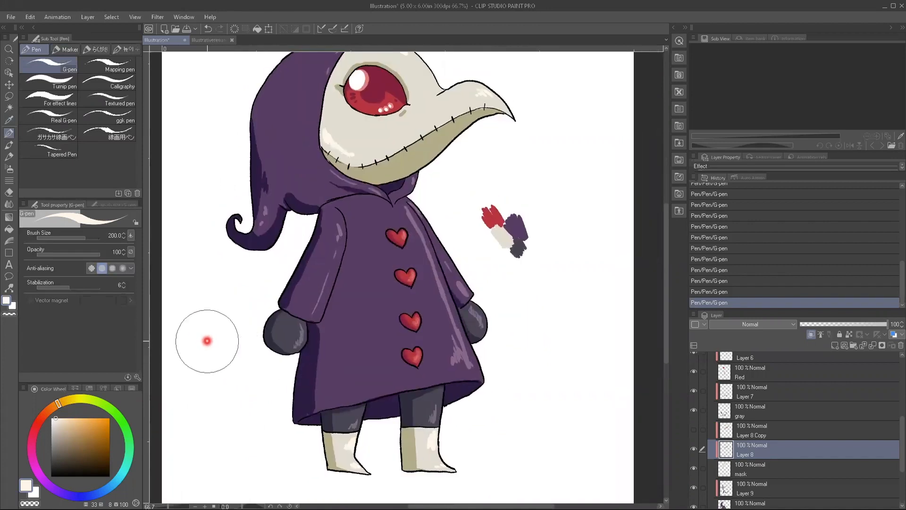
scroll(231, 338, "down", 3)
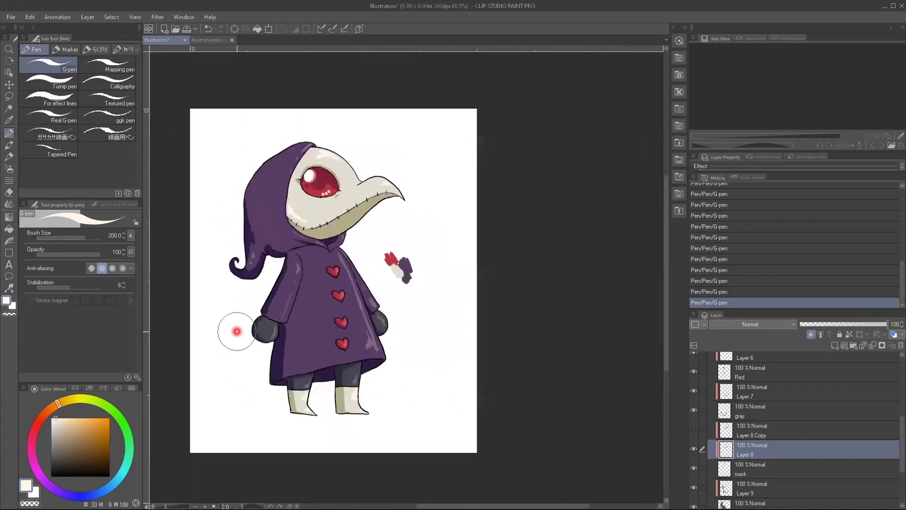
scroll(238, 345, "up", 1)
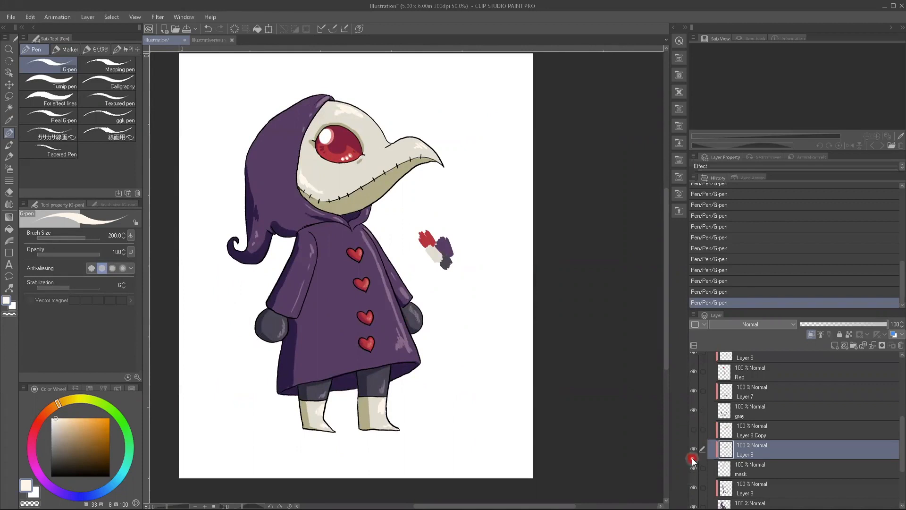
Step: Set the Blur by fiber blending brush to size 70 and make Layer 9, the coat's shading layer, active
left_click(9, 203)
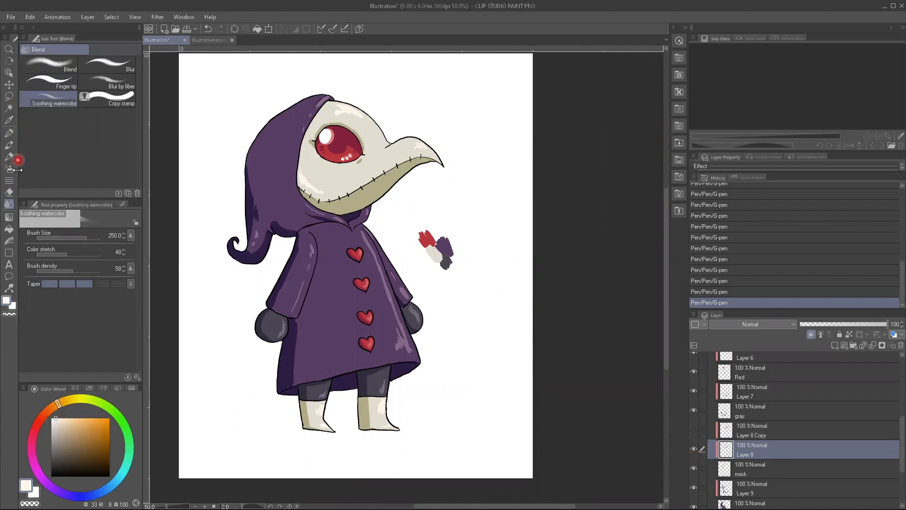
left_click(96, 80)
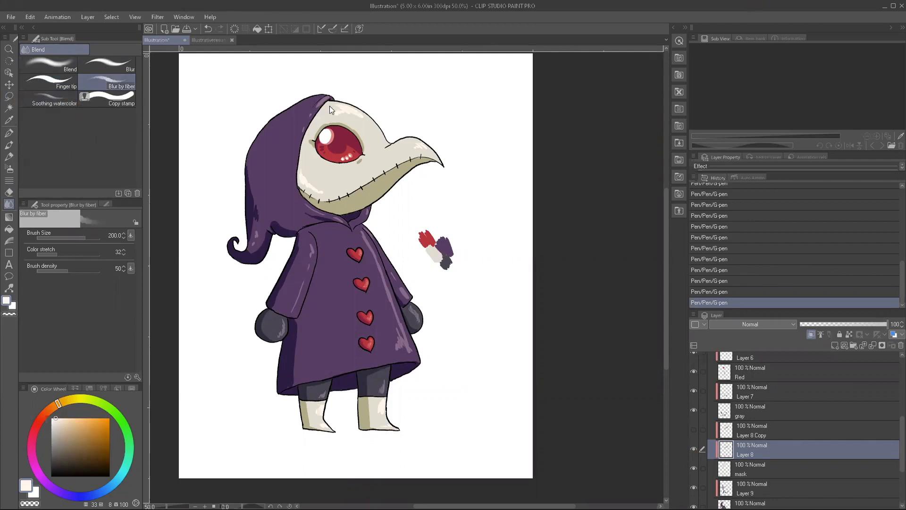
scroll(277, 198, "up", 1)
scroll(263, 334, "up", 1)
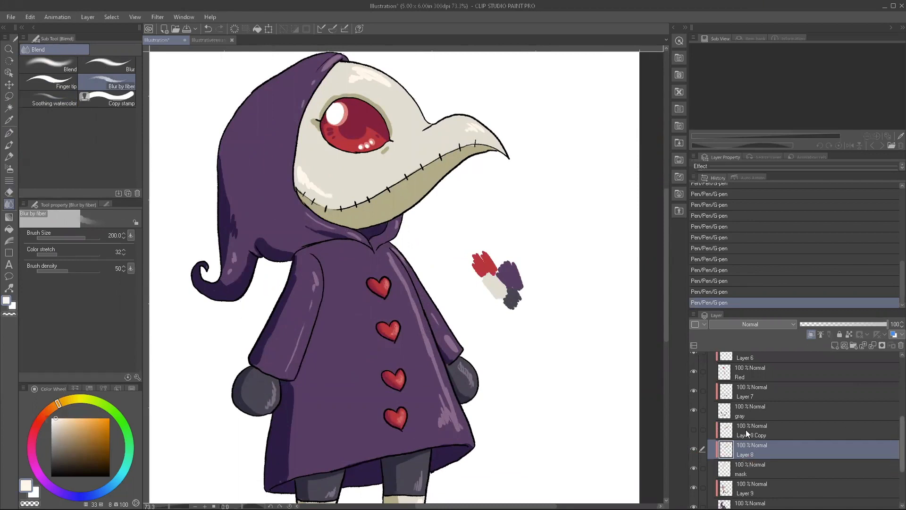
scroll(747, 433, "down", 2)
left_click(743, 407)
scroll(223, 310, "up", 1)
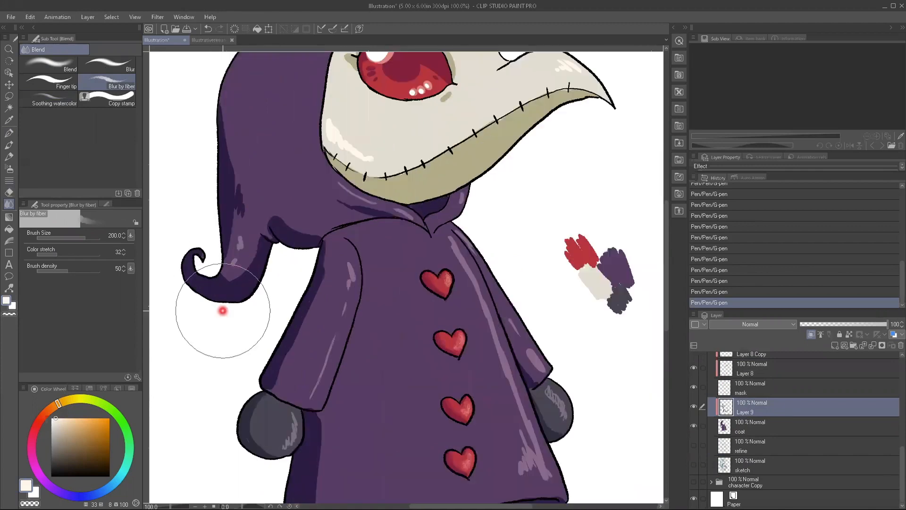
mouse_move(237, 342)
left_mouse_down()
mouse_move(241, 411)
mouse_move(235, 369)
left_mouse_up()
key("bracketleft")
key("bracketleft")
key("bracketleft")
key("bracketleft")
key("bracketleft")
key("bracketleft")
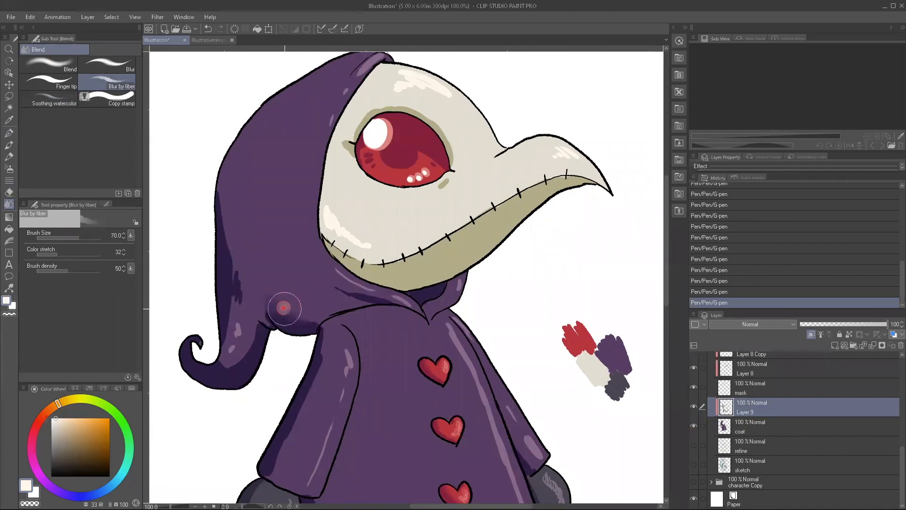
Step: Try blending the dark purple shadows on the hood folds, hood tail and near sleeve with Blur by fiber
mouse_move(272, 309)
left_mouse_down()
mouse_move(304, 319)
mouse_move(289, 316)
mouse_move(335, 291)
mouse_move(370, 302)
left_mouse_up()
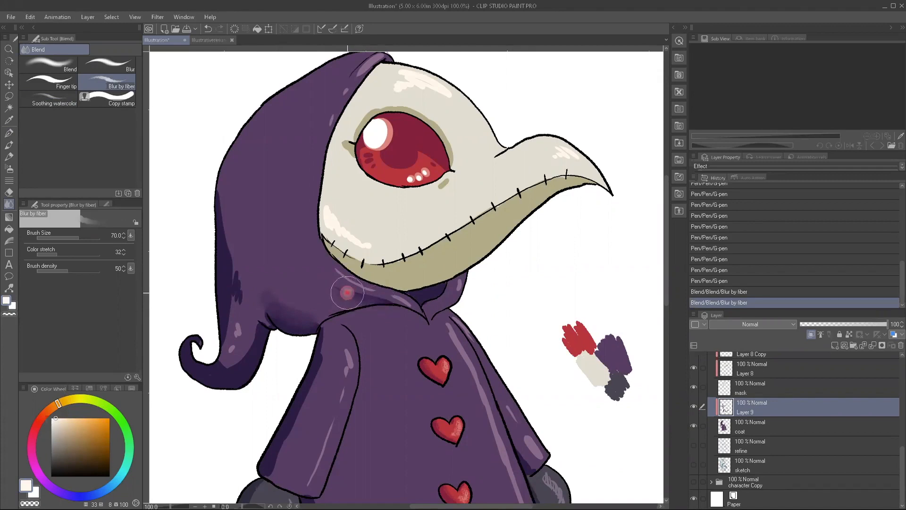
mouse_move(358, 299)
left_mouse_down()
mouse_move(367, 300)
mouse_move(341, 297)
mouse_move(349, 302)
mouse_move(333, 303)
mouse_move(336, 312)
mouse_move(341, 304)
left_mouse_up()
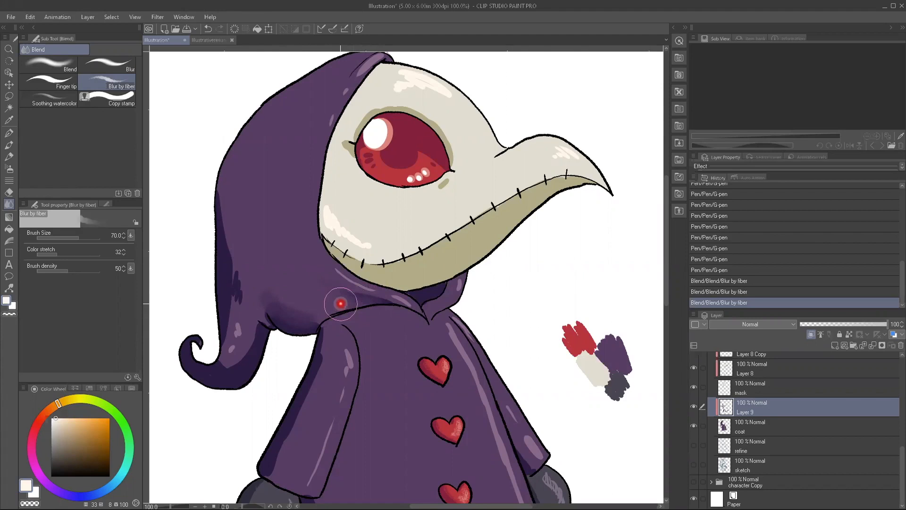
mouse_move(341, 303)
left_mouse_down()
mouse_move(219, 269)
mouse_move(239, 290)
mouse_move(230, 268)
mouse_move(237, 288)
mouse_move(225, 338)
mouse_move(229, 263)
mouse_move(230, 321)
mouse_move(232, 296)
mouse_move(238, 326)
mouse_move(252, 328)
mouse_move(247, 341)
left_mouse_up()
mouse_move(232, 362)
left_mouse_down()
mouse_move(249, 331)
mouse_move(253, 348)
mouse_move(259, 328)
mouse_move(219, 358)
left_mouse_up()
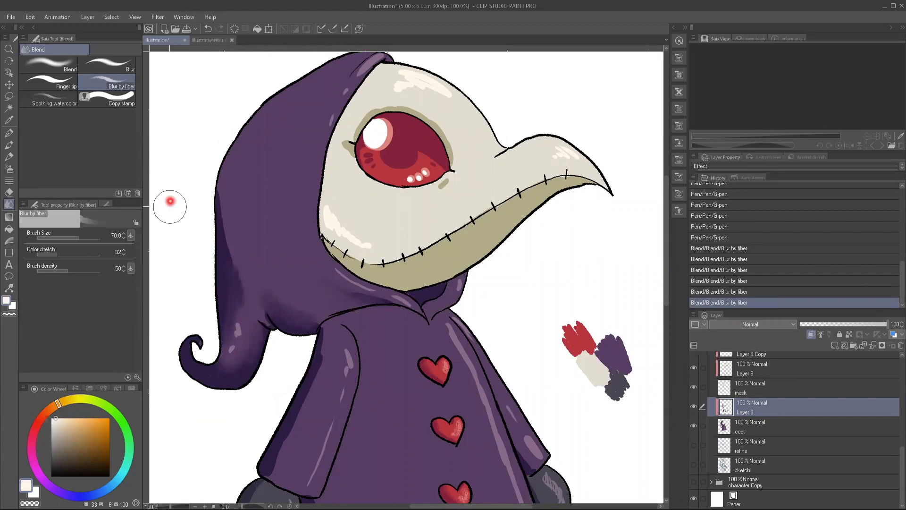
left_click_drag(322, 346, 319, 354)
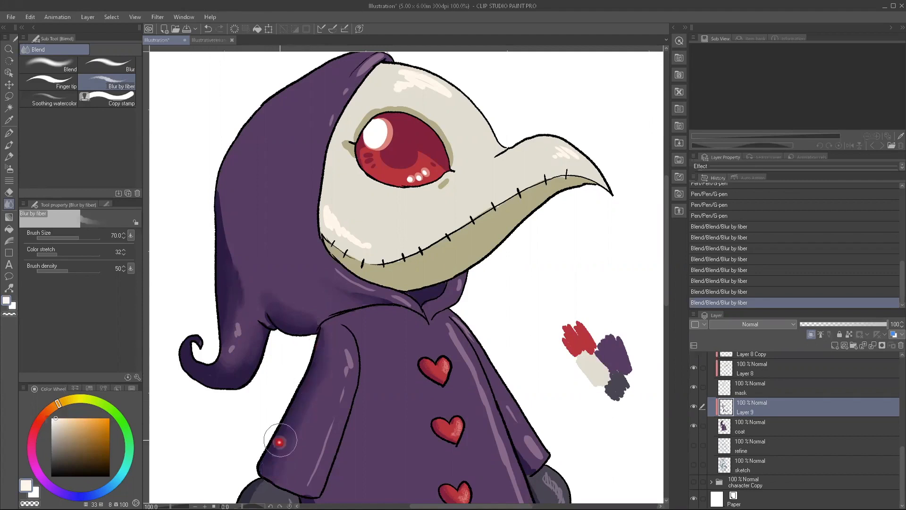
mouse_move(231, 437)
left_mouse_down()
mouse_move(196, 330)
mouse_move(222, 389)
mouse_move(253, 403)
mouse_move(261, 463)
mouse_move(242, 384)
left_mouse_up()
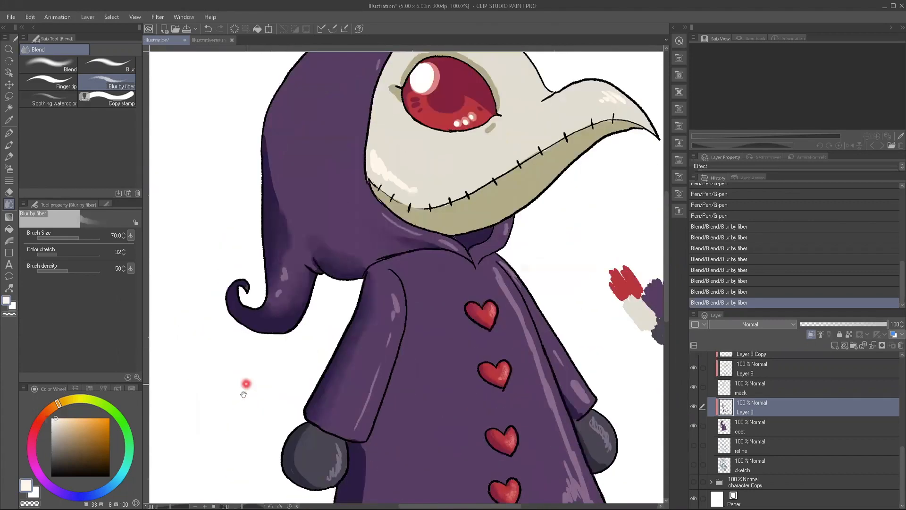
Step: Undo all the Blur by fiber strokes on the hood and sleeve
key("ctrl+z")
key("ctrl+z")
key("ctrl+z")
key("ctrl+z")
key("ctrl+z")
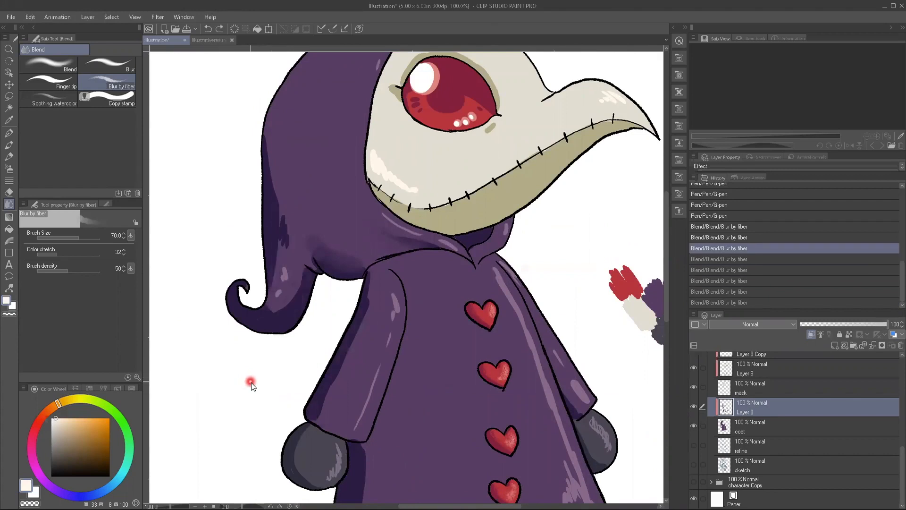
key("ctrl+z")
key("ctrl+z")
key("ctrl+z")
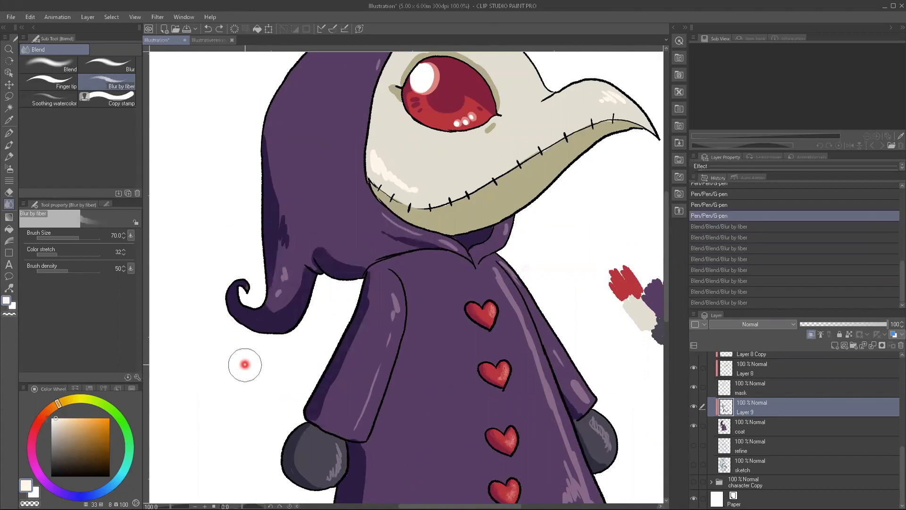
Step: Check Layer 6's contents by hiding and showing it, and rename the layer as redshading
mouse_move(224, 428)
left_mouse_down()
mouse_move(194, 295)
mouse_move(212, 432)
left_mouse_up()
left_click_drag(210, 294, 208, 441)
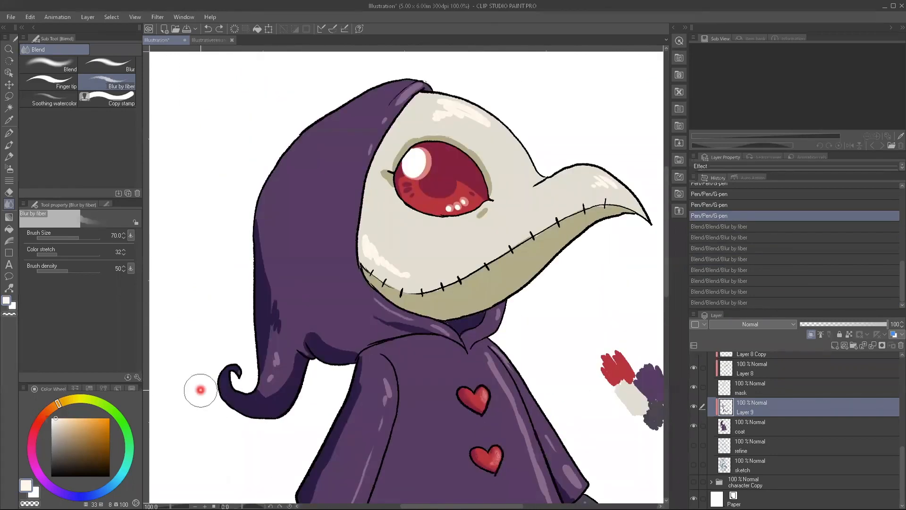
scroll(200, 390, "down", 2)
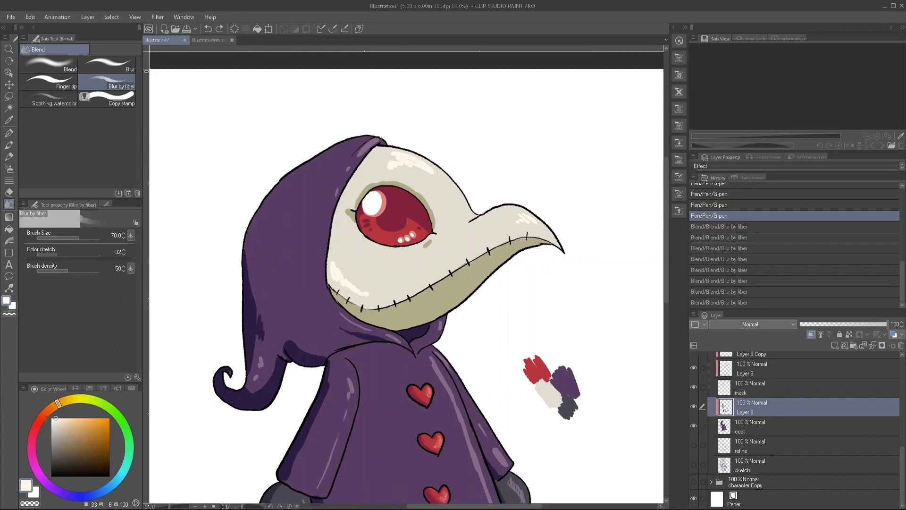
scroll(892, 448, "up", 8)
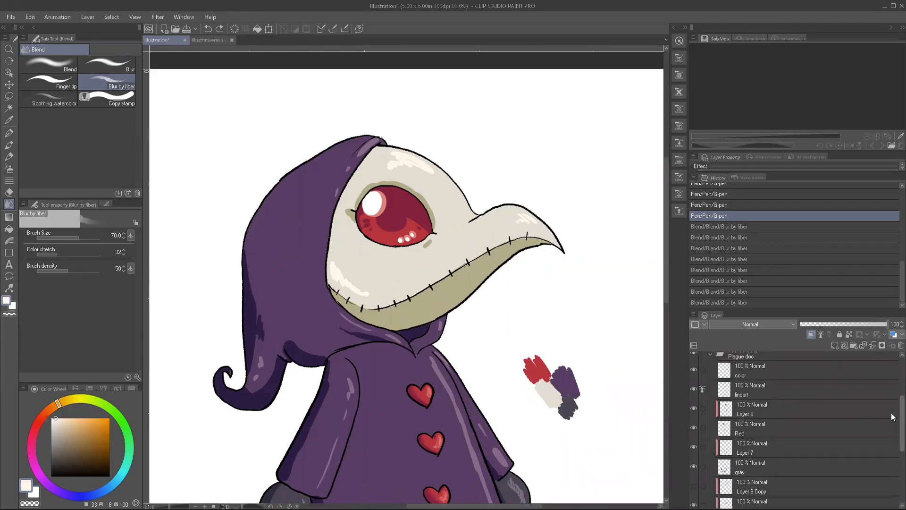
scroll(893, 420, "down", 3)
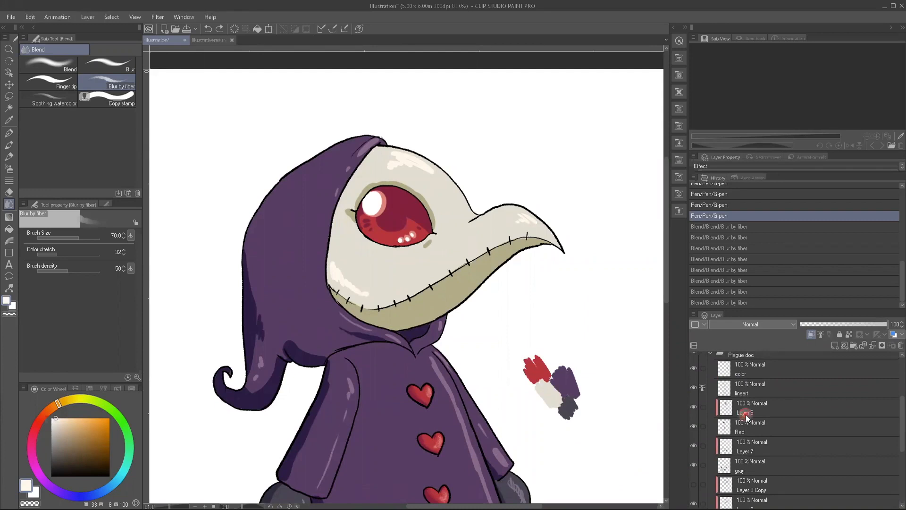
double_click(745, 413)
left_click(695, 409)
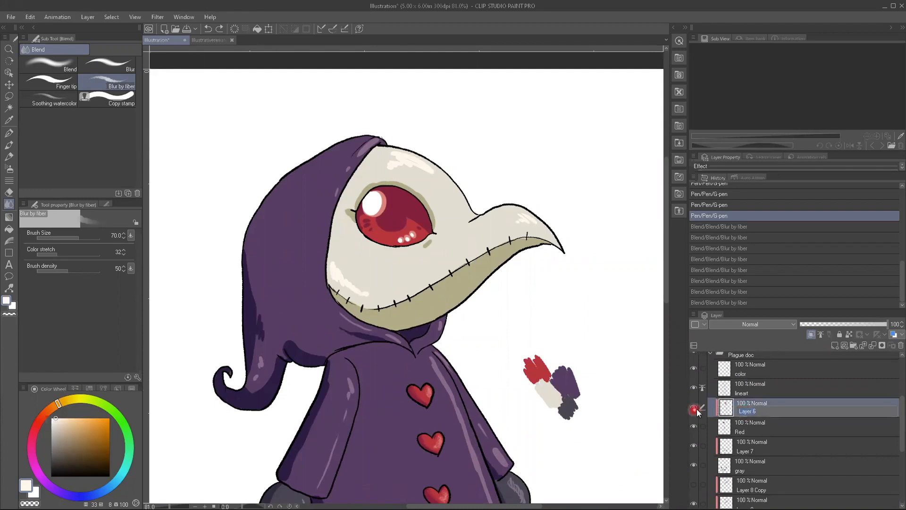
left_click(694, 407)
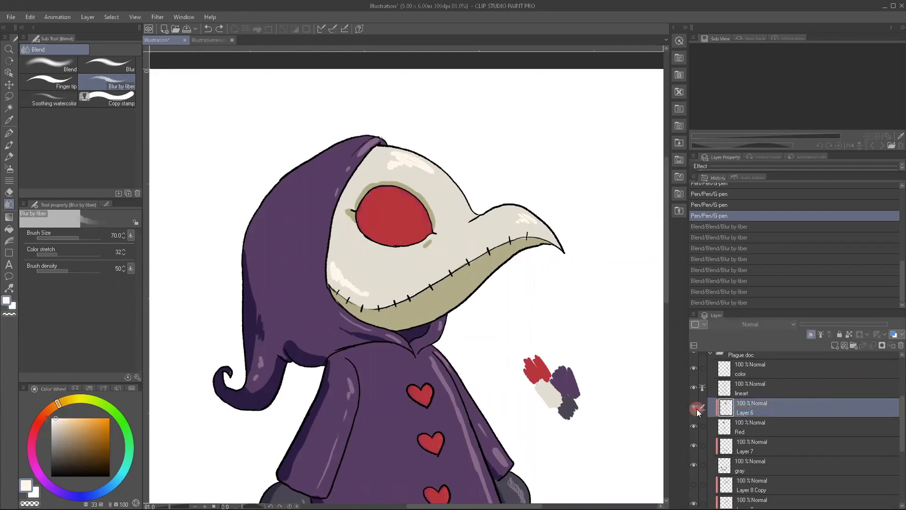
left_click(694, 407)
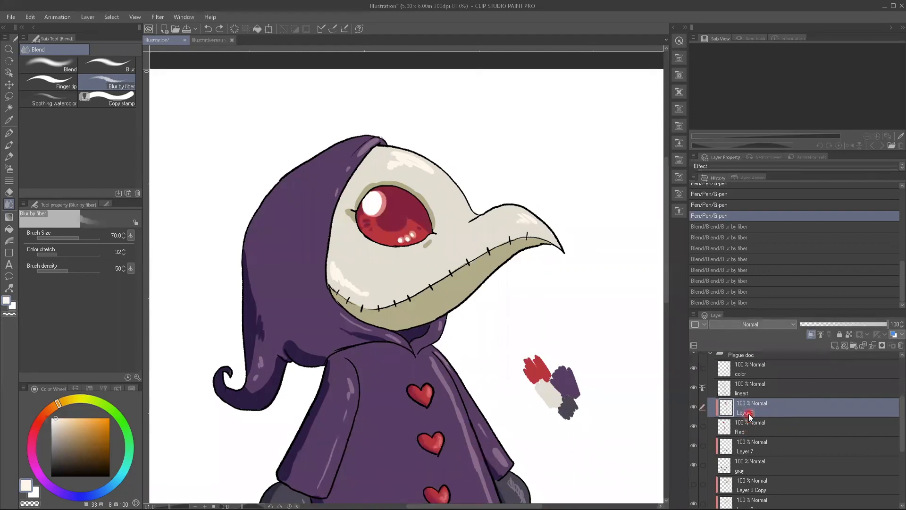
double_click(749, 414)
type("redshading")
key("Return")
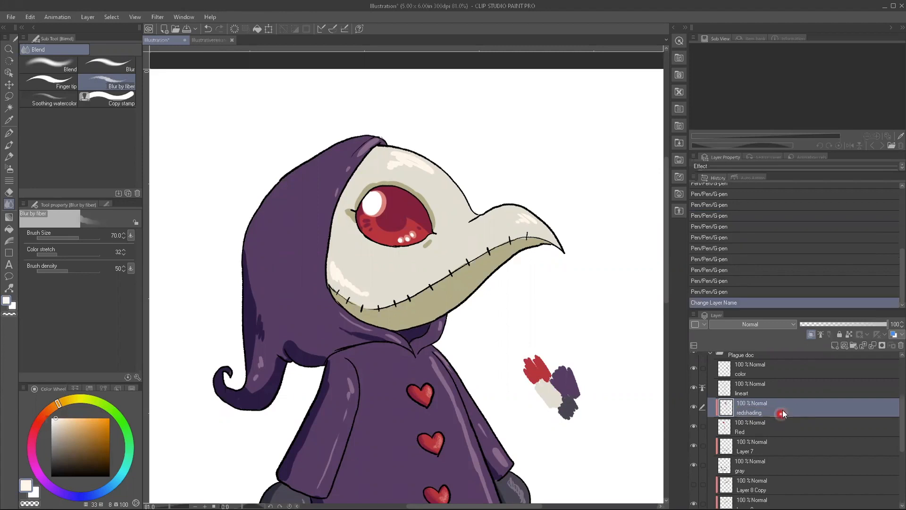
Step: Rename Layer 7, clipped above the gray layer, as gray shading
double_click(753, 446)
type("gra")
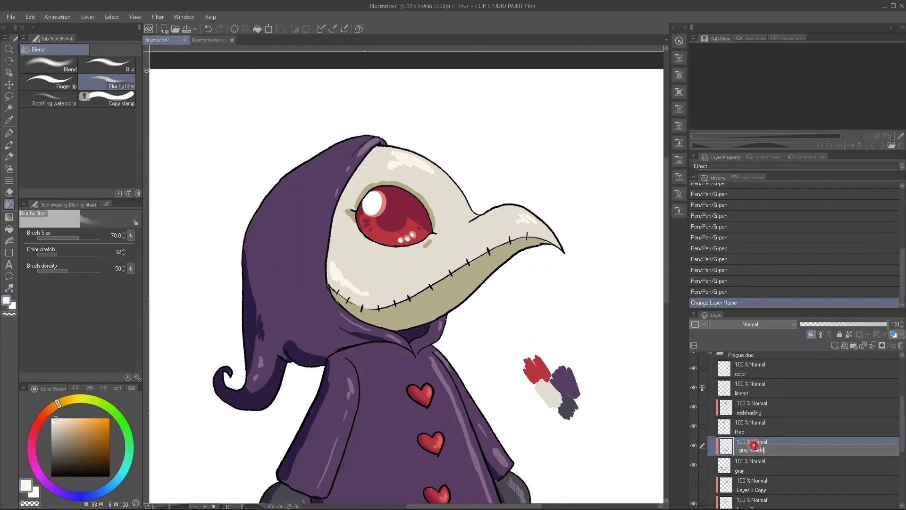
type("y shading")
key("Return")
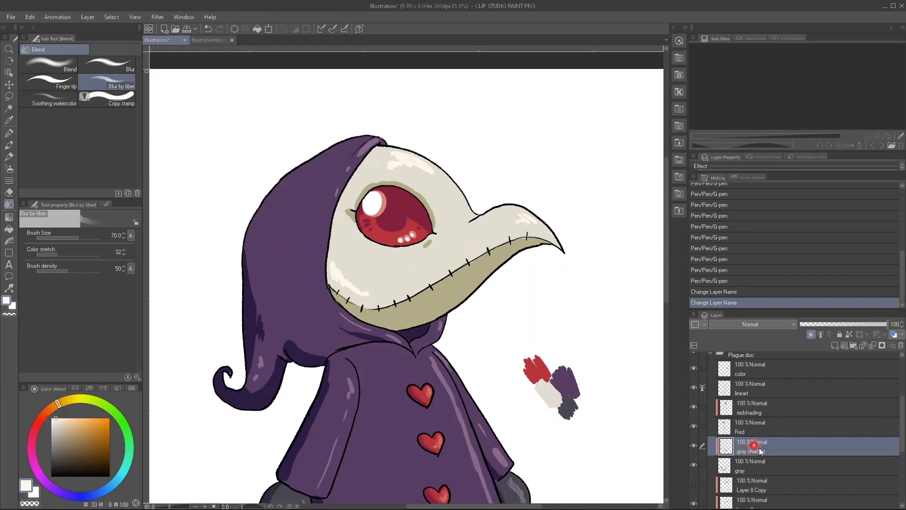
Step: Delete the hidden Layer 8 Copy layer
scroll(754, 445, "down", 1)
scroll(755, 477, "down", 2)
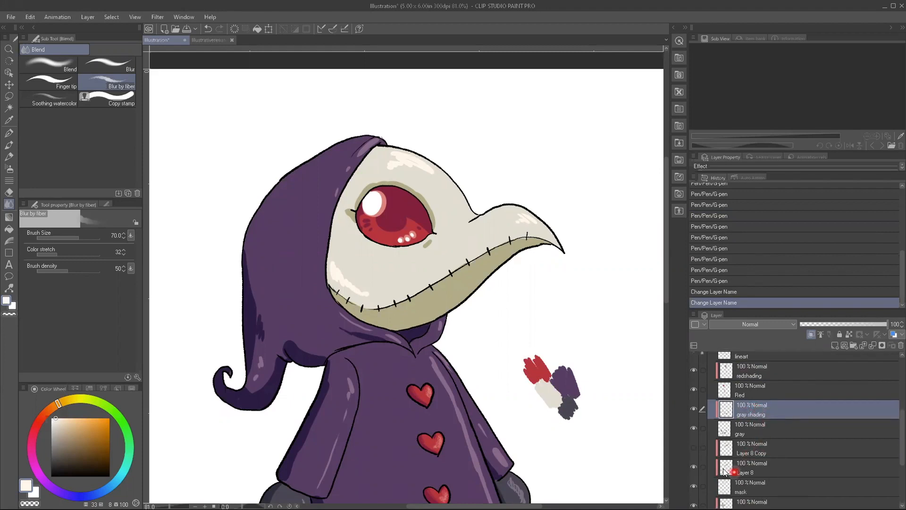
left_click_drag(762, 451, 894, 349)
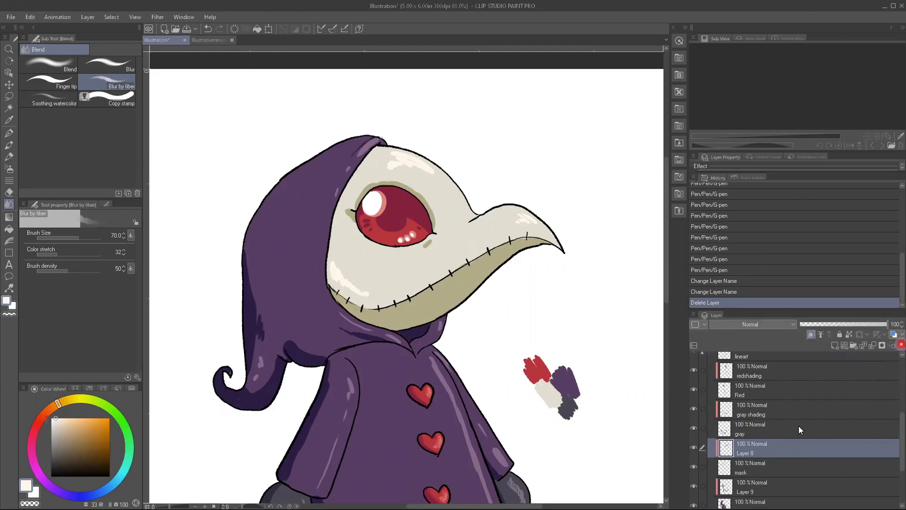
Step: Rename Layer 8, clipped above the mask layer, as mask shading
left_click(745, 454)
double_click(763, 450)
type("mask shading")
key("Return")
Step: Check Layer 9's contents by hiding and showing it, and rename the layer as coat shading
scroll(790, 446, "down", 2)
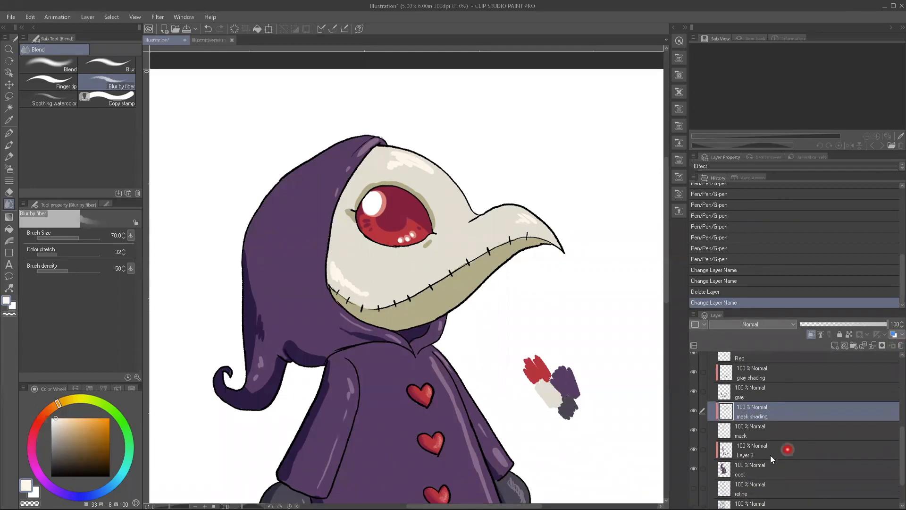
left_click(693, 451)
left_click(695, 452)
double_click(751, 455)
type("coat shading")
key("Return")
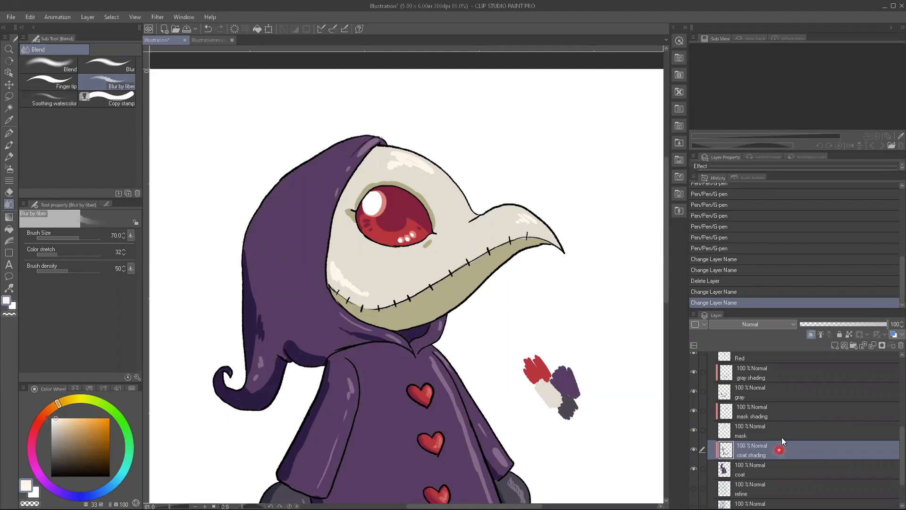
Step: Review the layer stack and the whole character, collapsing and reopening the Plague doc folder
scroll(778, 451, "down", 1)
scroll(777, 447, "down", 2)
scroll(774, 458, "up", 5)
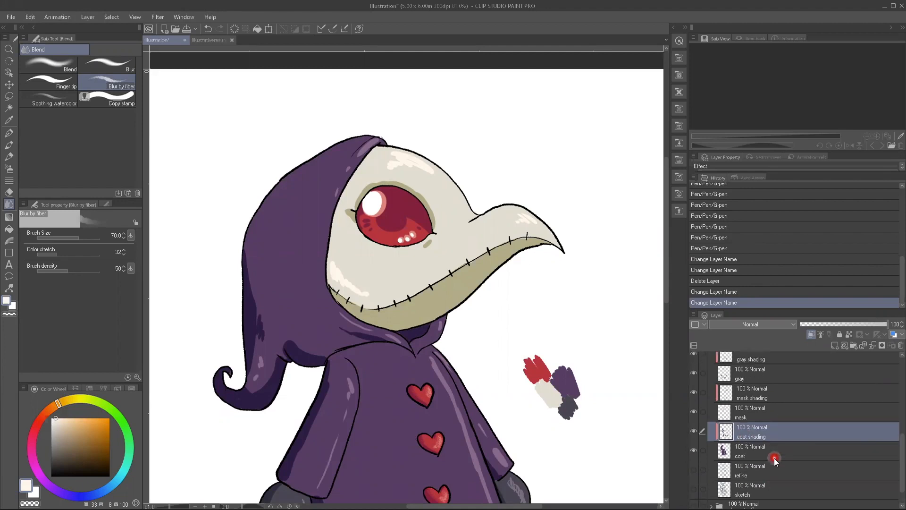
scroll(789, 455, "up", 8)
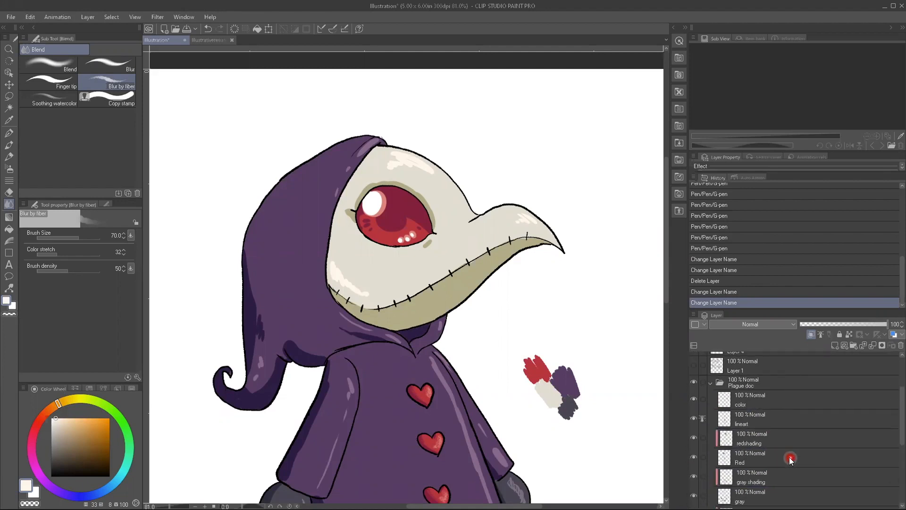
left_click(710, 431)
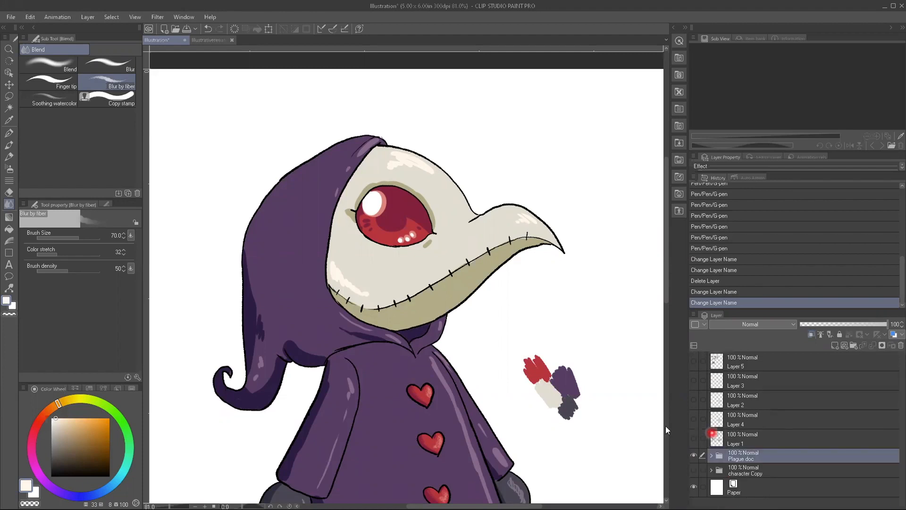
scroll(516, 407, "down", 3)
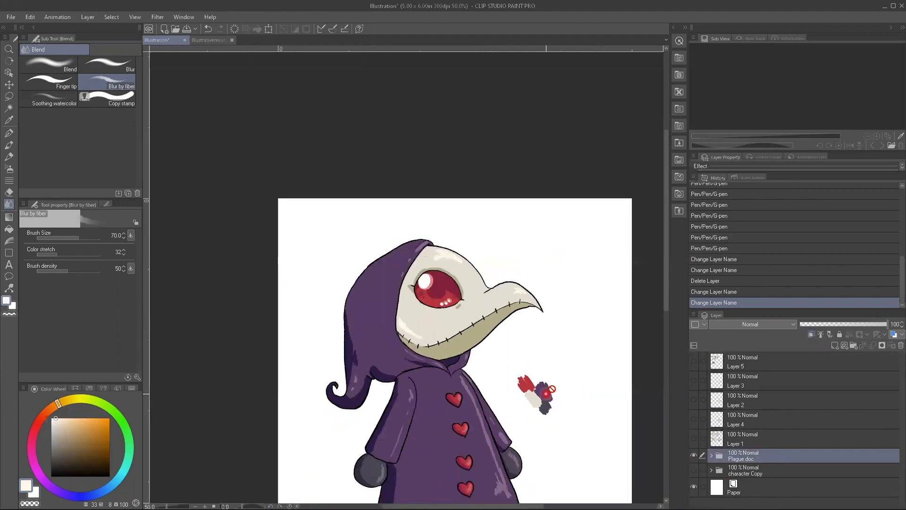
left_click_drag(560, 431, 554, 301)
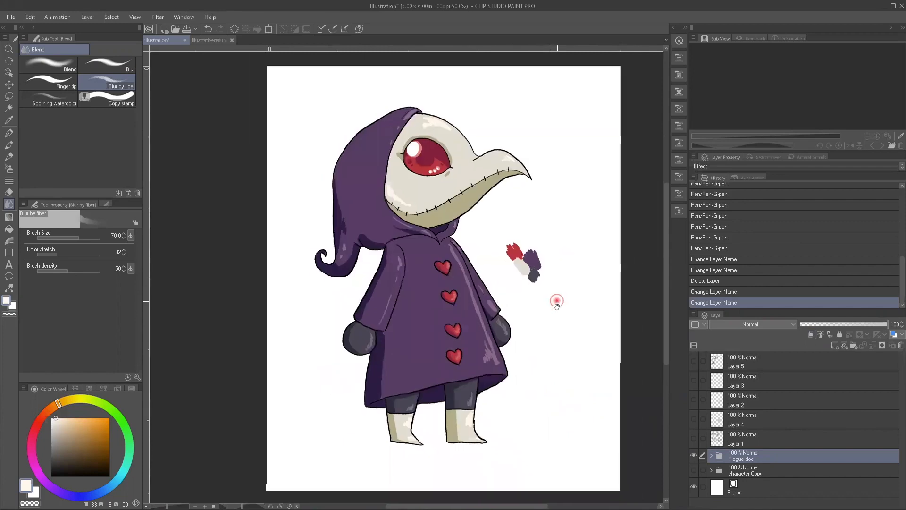
scroll(557, 308, "down", 1)
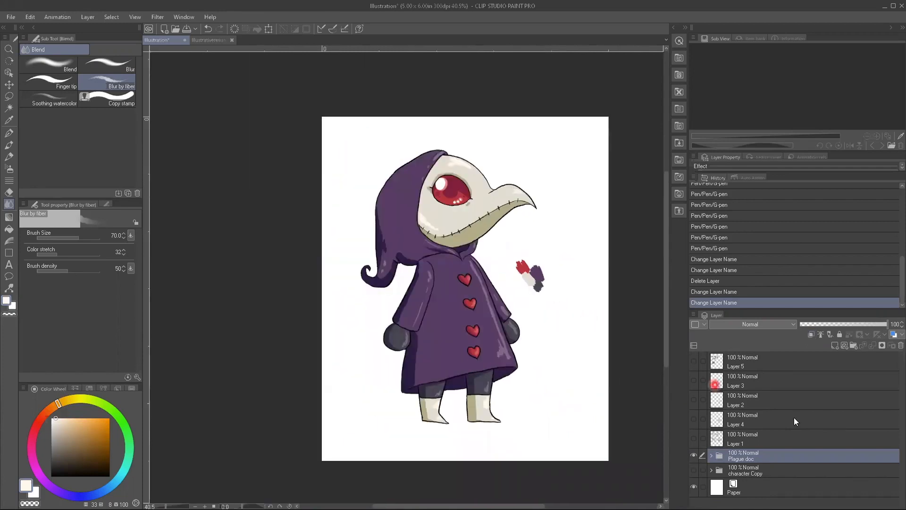
left_click(711, 455)
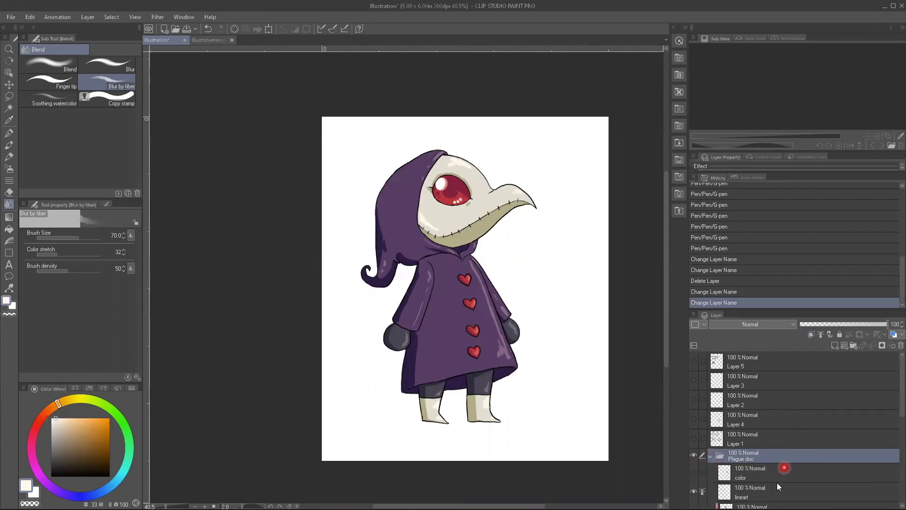
scroll(781, 472, "down", 2)
scroll(735, 451, "down", 4)
scroll(733, 436, "up", 4)
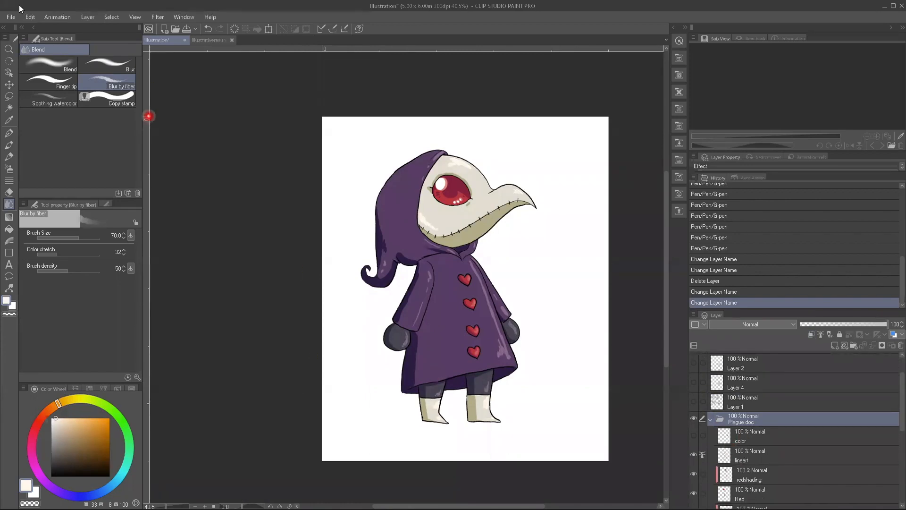
Step: Save the illustration as plaguedoc in CLIP STUDIO FORMAT in the parallax folder inside 2020
left_click(10, 17)
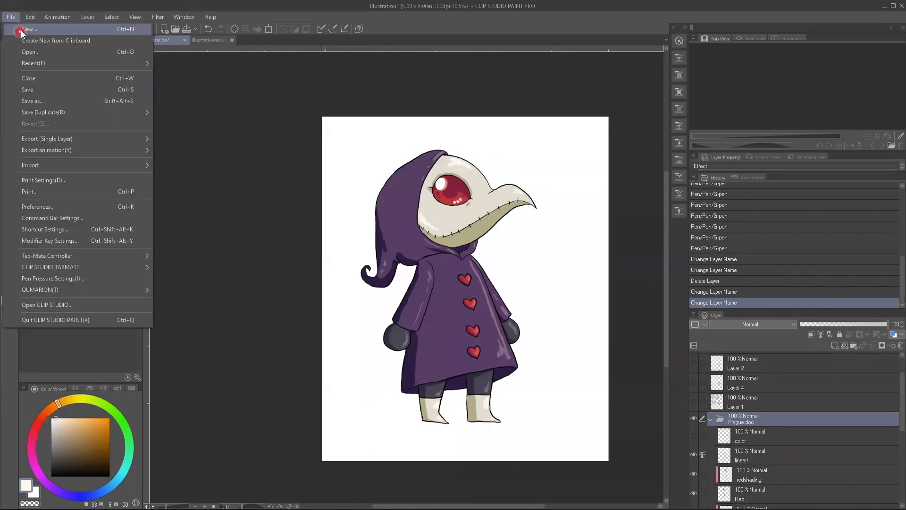
left_click(27, 92)
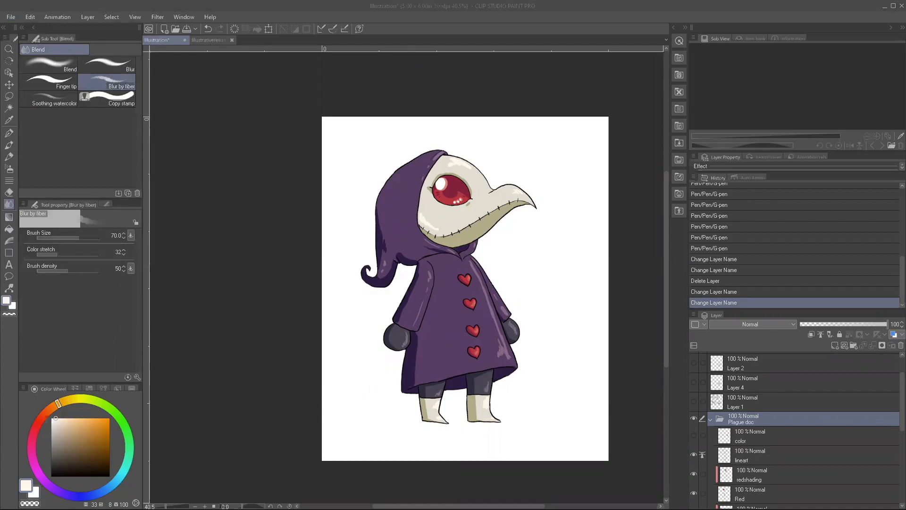
left_click(410, 177)
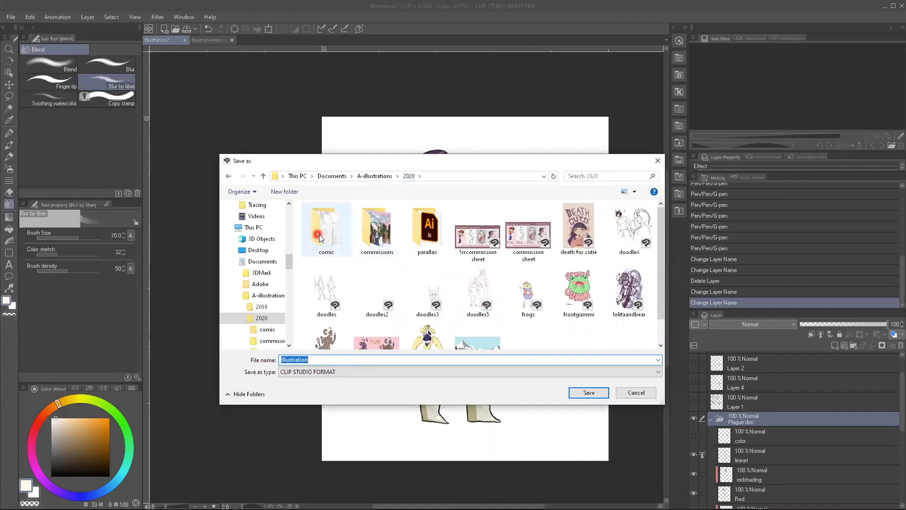
left_click(419, 232)
double_click(418, 231)
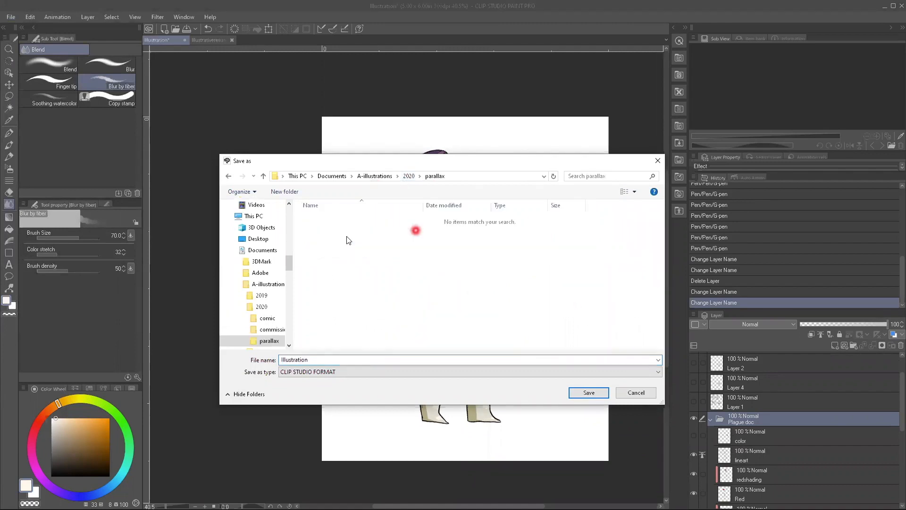
double_click(311, 360)
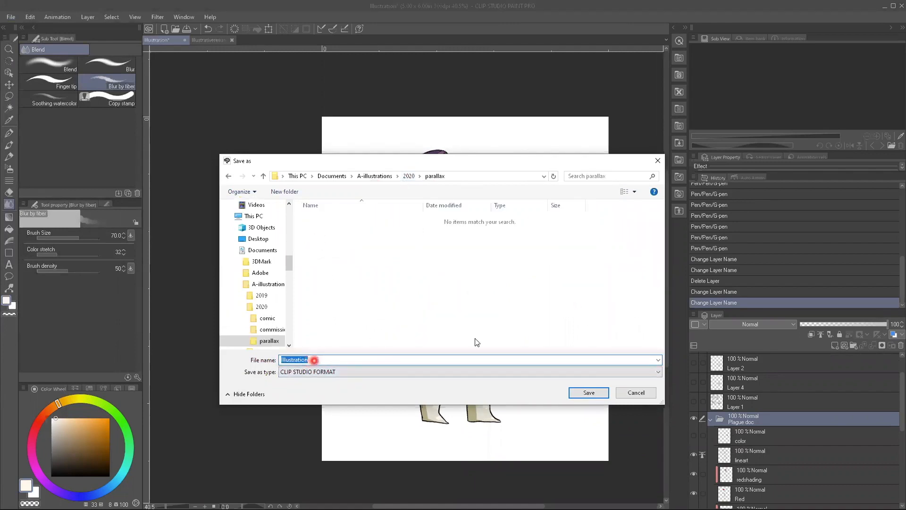
type("plaguedoc")
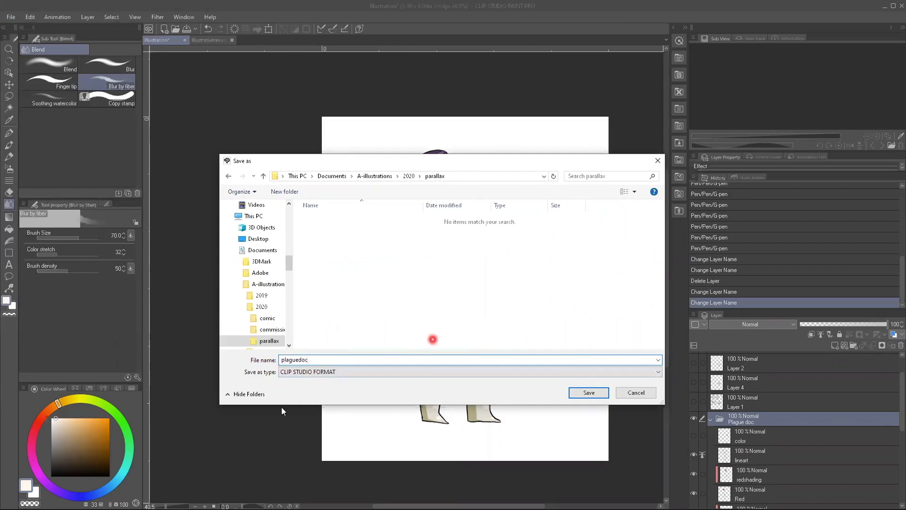
left_click(589, 393)
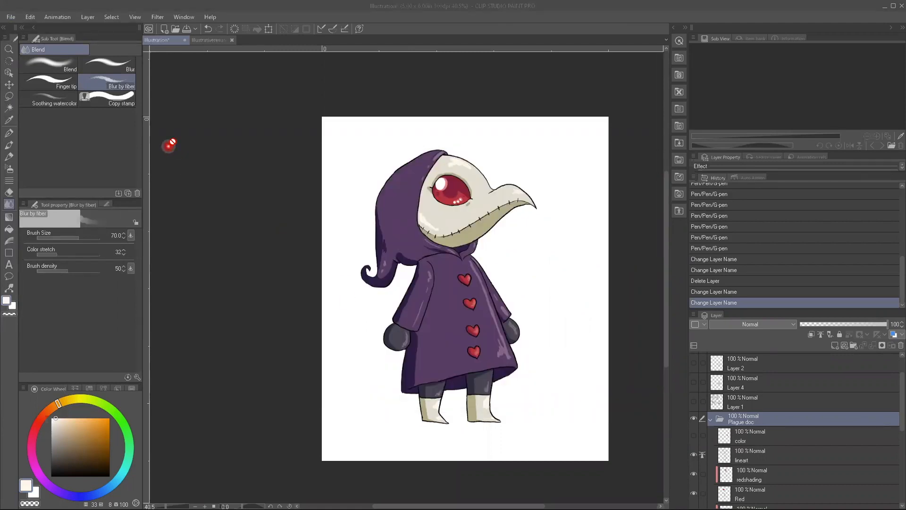
left_click(10, 17)
left_click(45, 163)
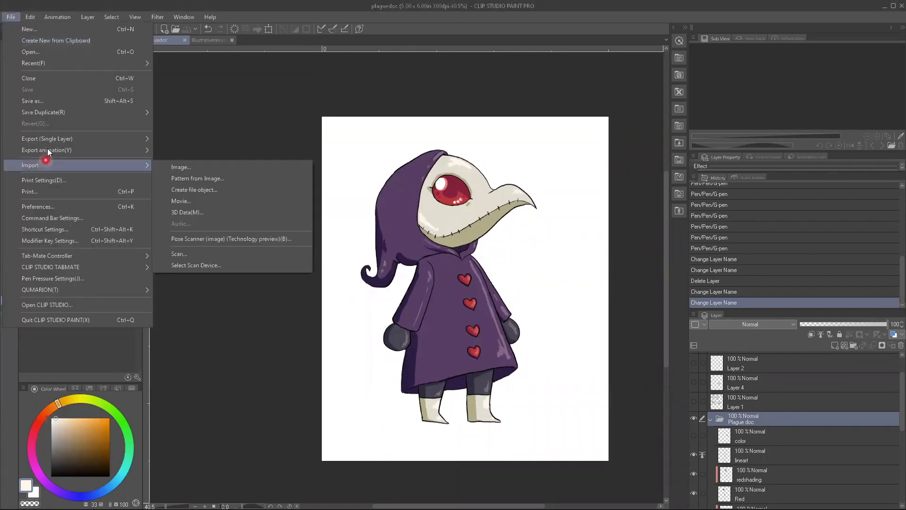
mouse_move(48, 142)
left_click(157, 151)
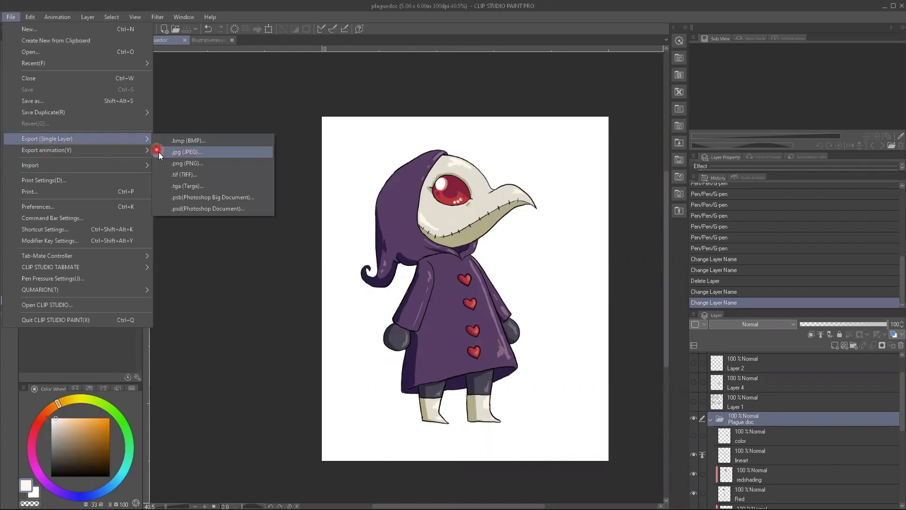
left_click(193, 164)
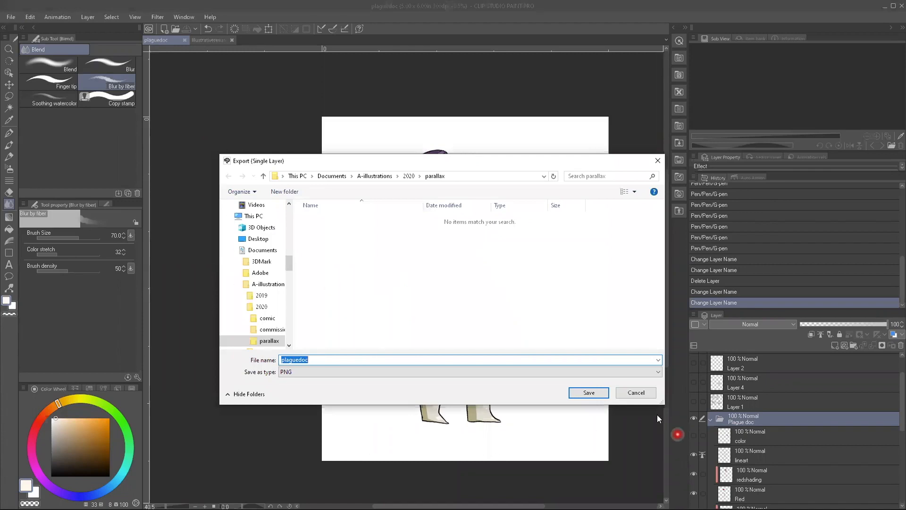
left_click(636, 393)
Step: Hide the Paper layer so the character stands on a transparent background
left_click(737, 416)
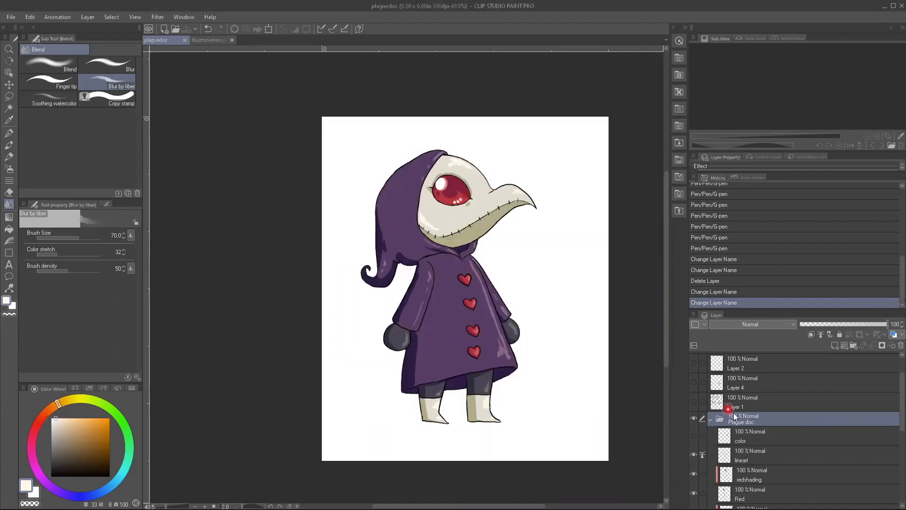
scroll(790, 434, "down", 10)
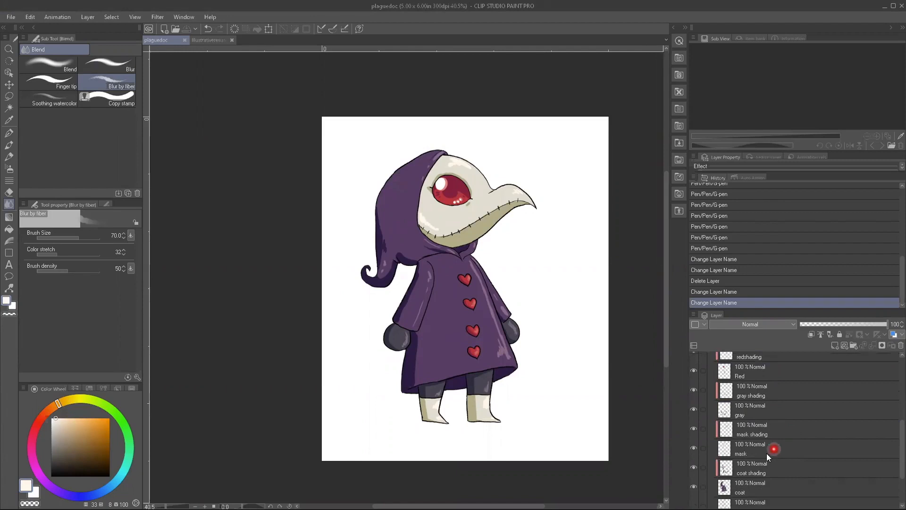
left_click(694, 499)
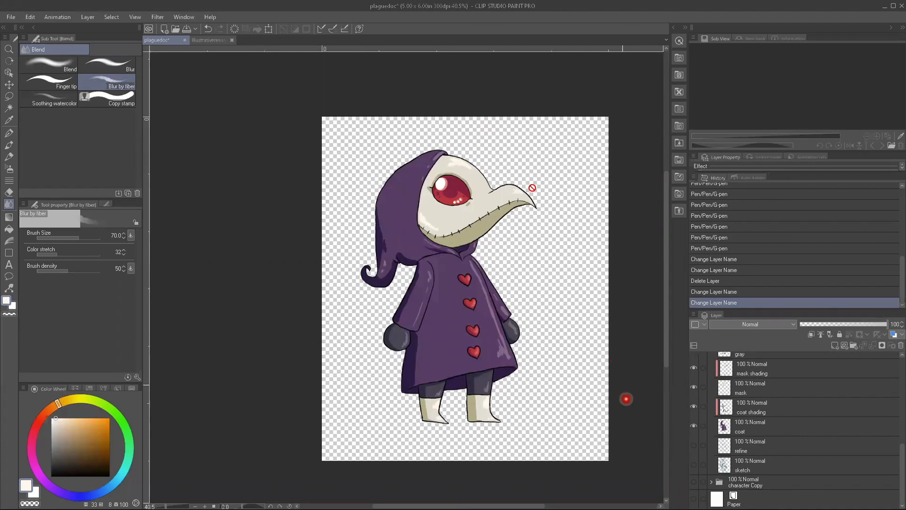
Step: Start a single-layer PNG export of the illustration, saved as plaguedoc in the parallax folder
left_click(11, 16)
mouse_move(115, 147)
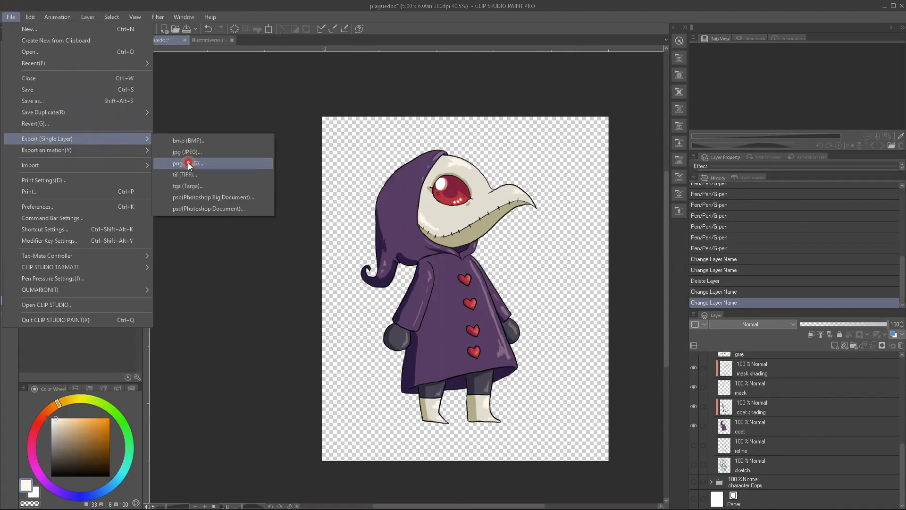
left_click(186, 162)
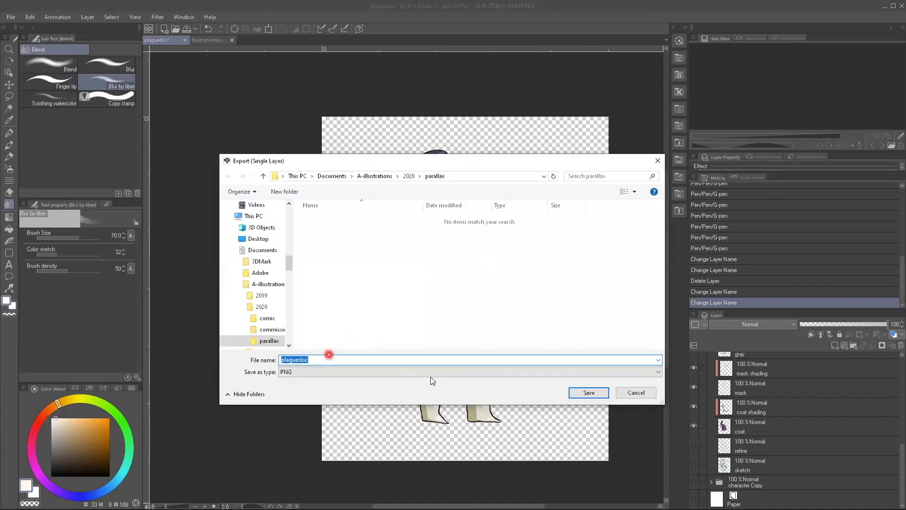
left_click(590, 397)
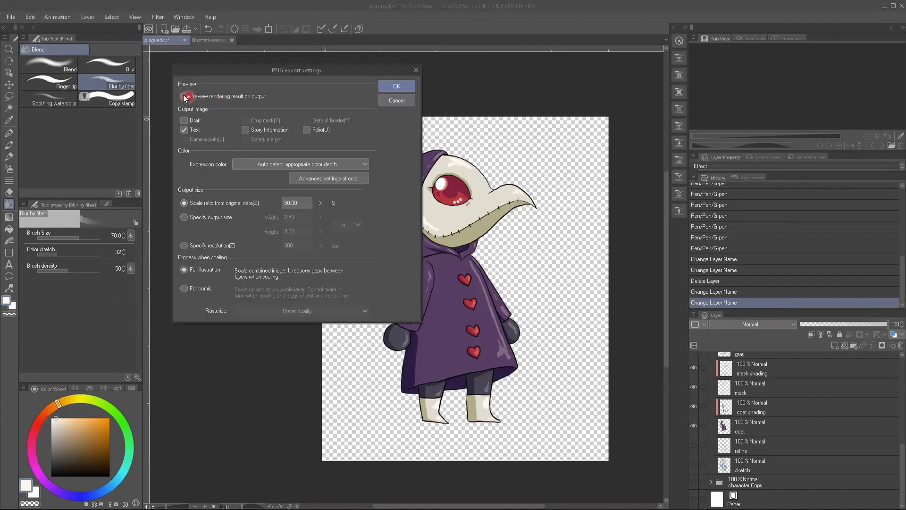
Step: Export the PNG with the rendering preview off, text included and a scale ratio of 100% from the original data
left_click(184, 97)
left_click(184, 131)
double_click(305, 206)
type("100")
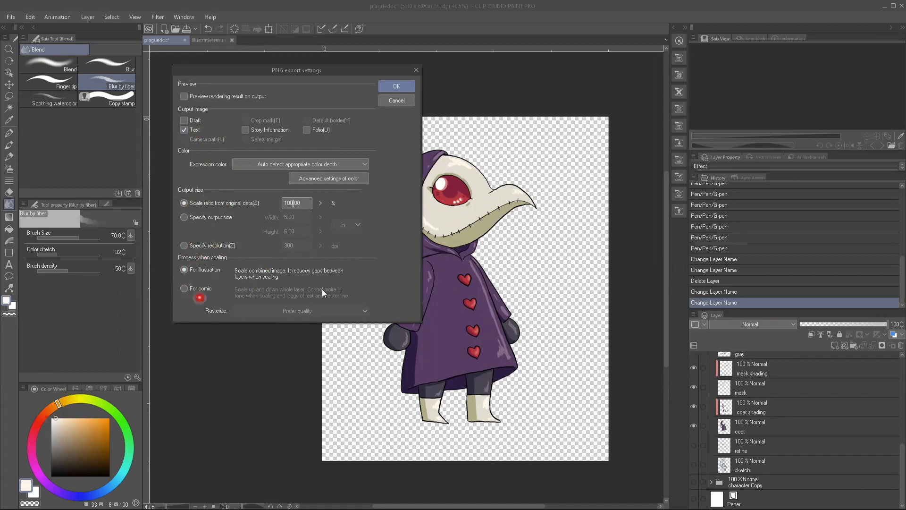
left_click(395, 87)
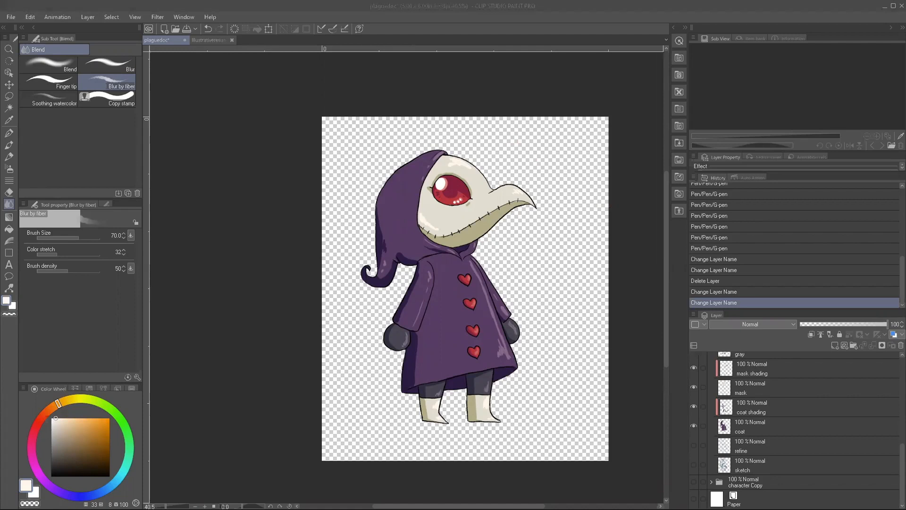
Step: Switch to File Explorer and open the exported plaguedoc PNG from the parallax folder in Photos
key("alt+Tab")
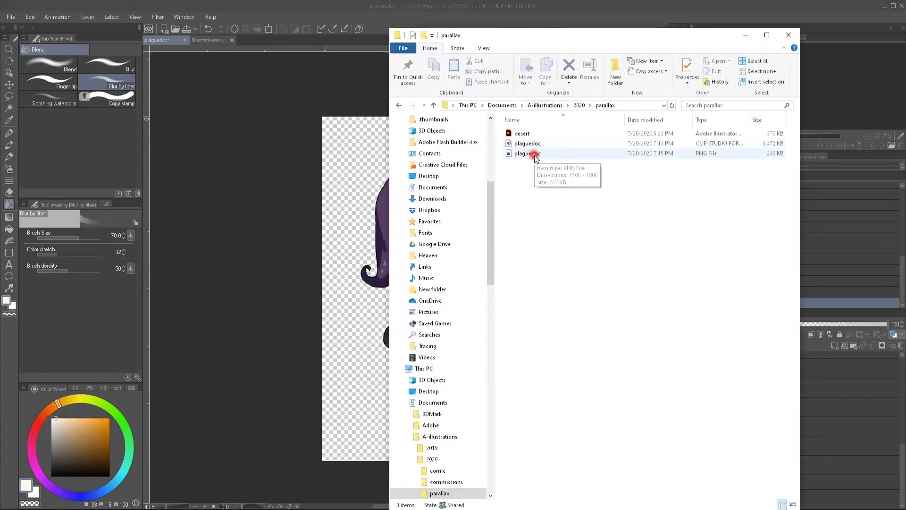
left_click(530, 155)
double_click(535, 155)
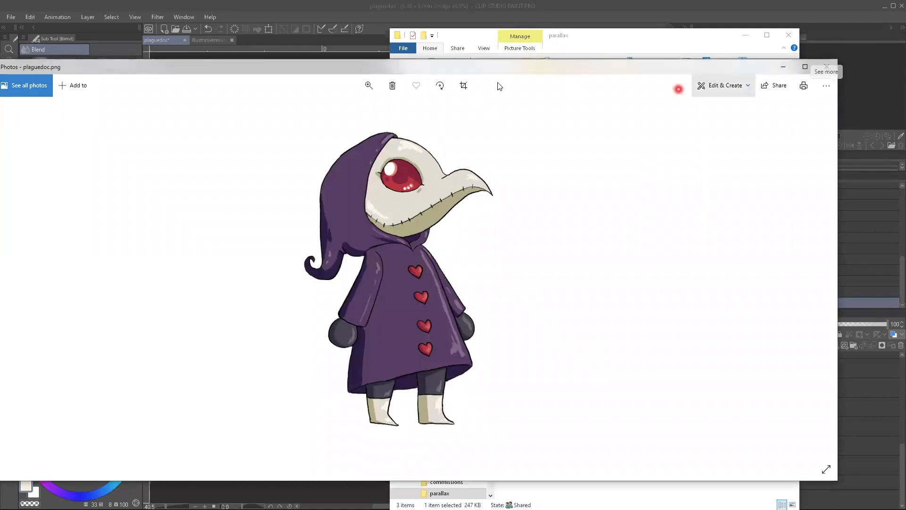
left_click_drag(402, 69, 486, 81)
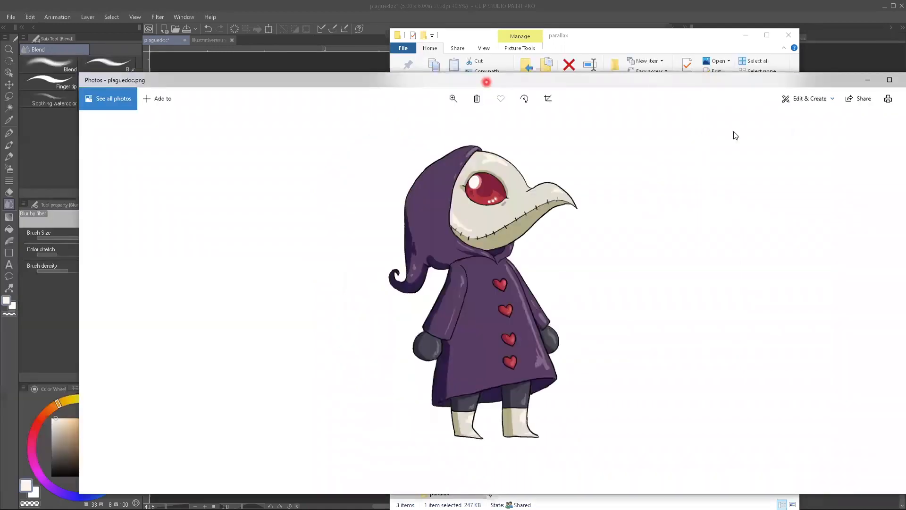
left_click_drag(694, 84, 570, 82)
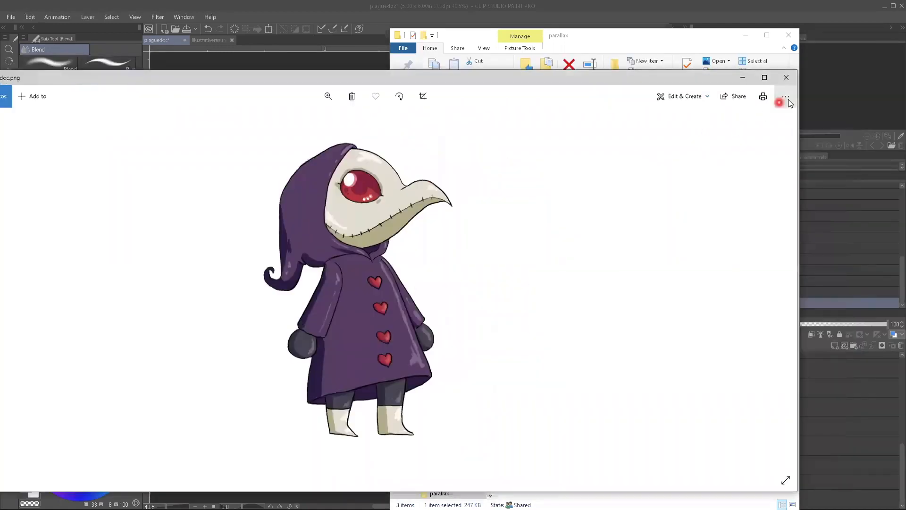
Step: View the exported image as a slideshow to check its transparent background, and return to the normal view
left_click(785, 97)
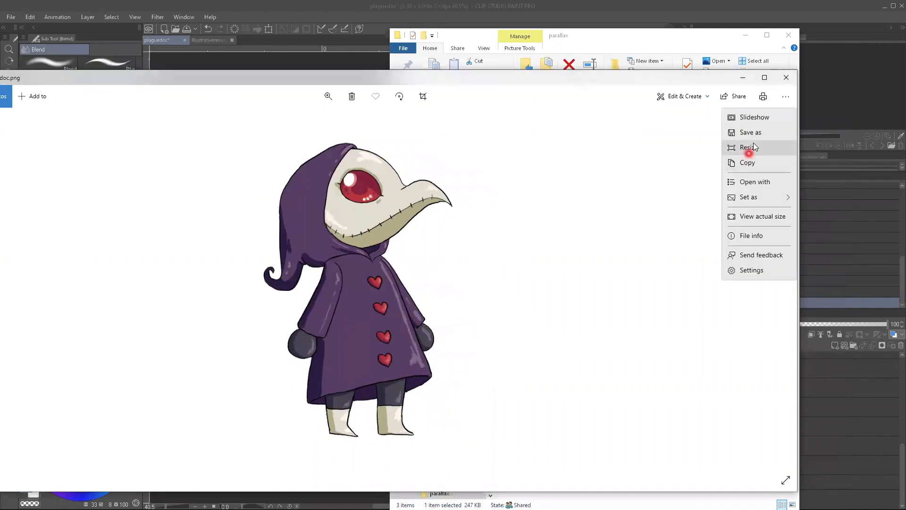
left_click(757, 118)
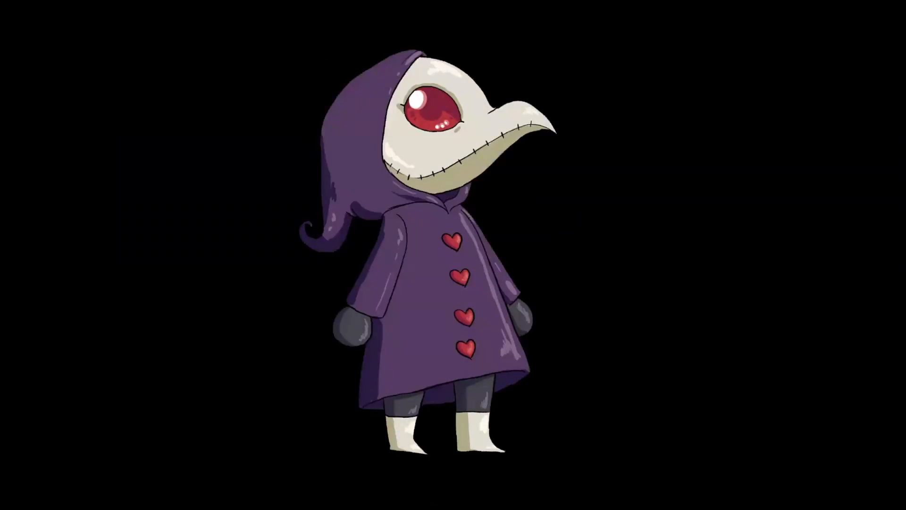
left_click(826, 98)
left_click(735, 177)
left_click(787, 85)
left_click(783, 95)
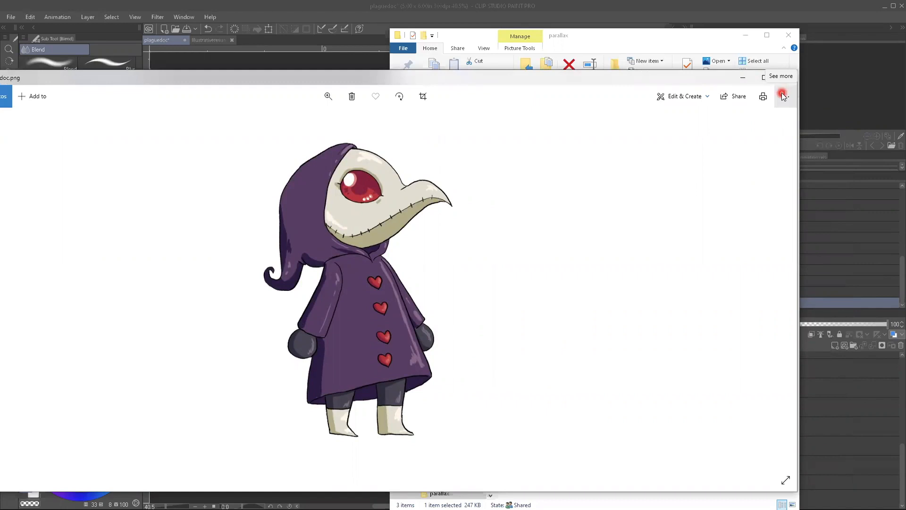
Step: Close the exported image and its folder window, then briefly show and rehide the character Copy folder in Clip Studio Paint
left_click(787, 77)
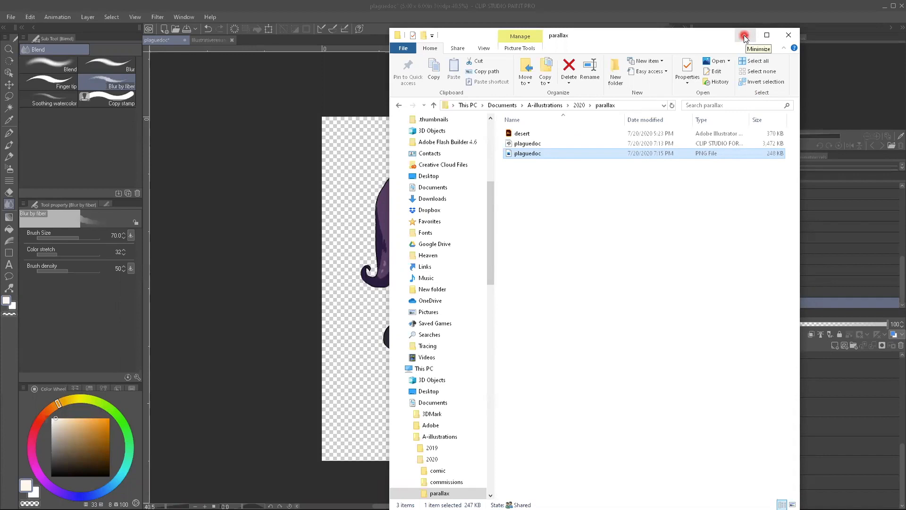
left_click(787, 39)
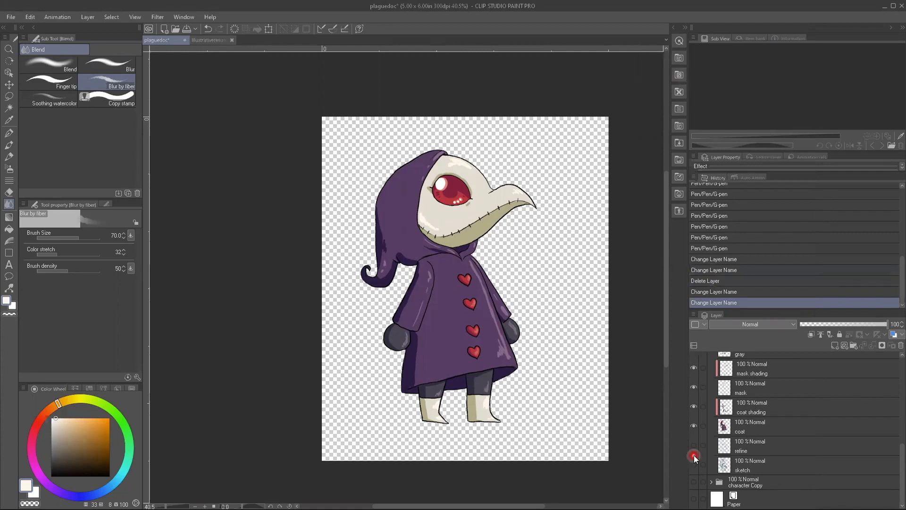
left_click(694, 482)
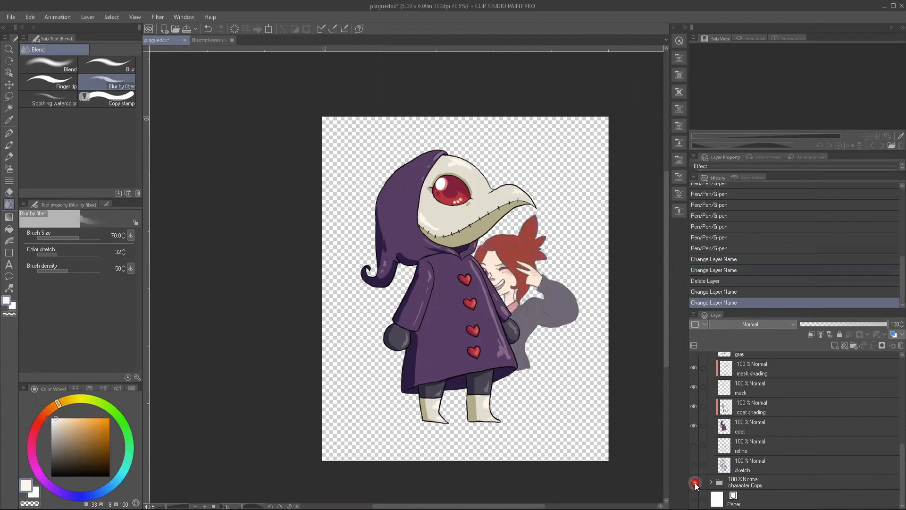
left_click(694, 467)
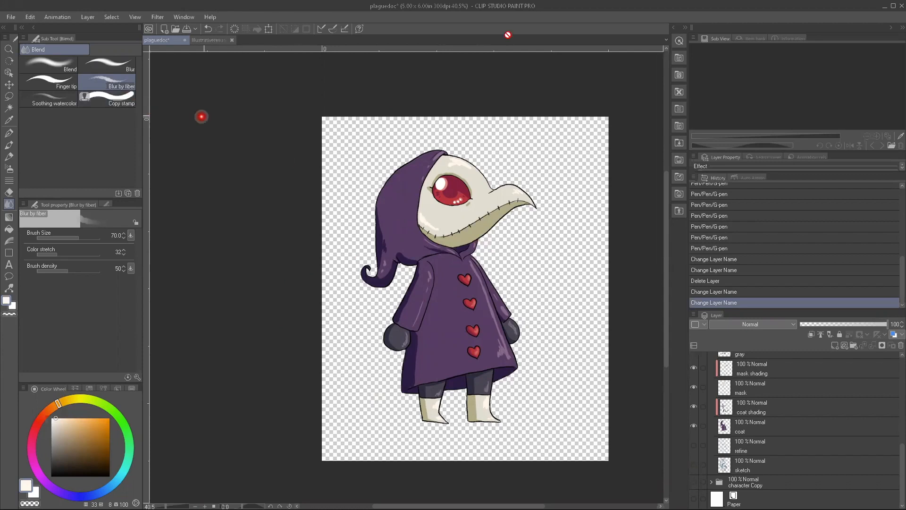
Step: Switch to the CLIP STUDIO launcher and open its Essential Tutorials page
left_click(887, 7)
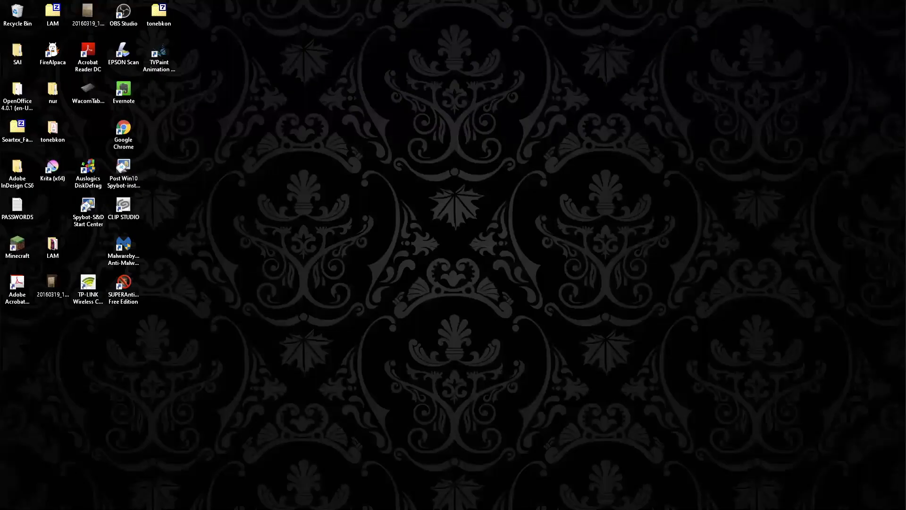
key("alt+Tab")
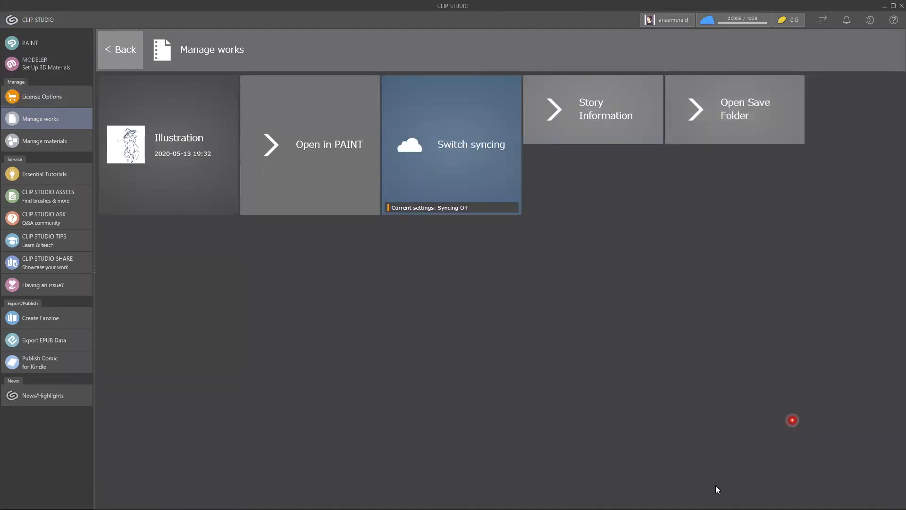
left_click(34, 178)
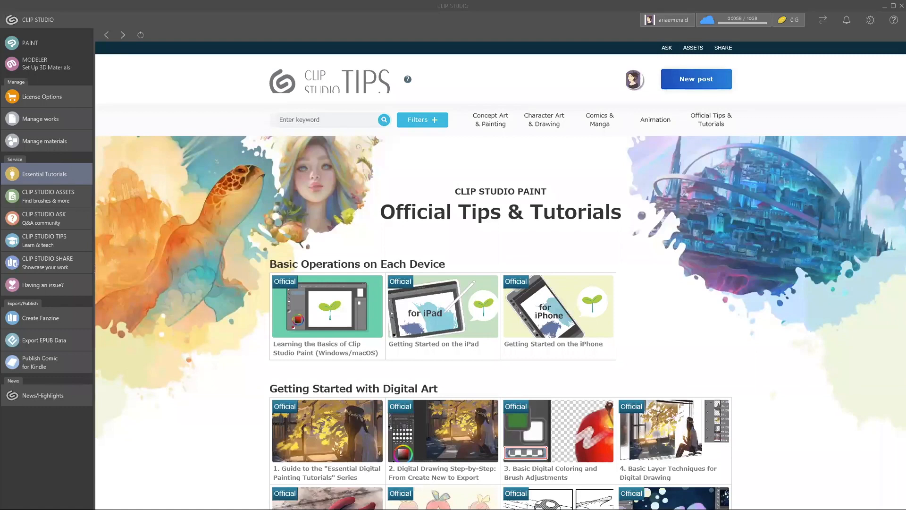
Step: Look over the Getting Started with Digital Art tutorials and open Making Your First Illustration
scroll(191, 316, "down", 2)
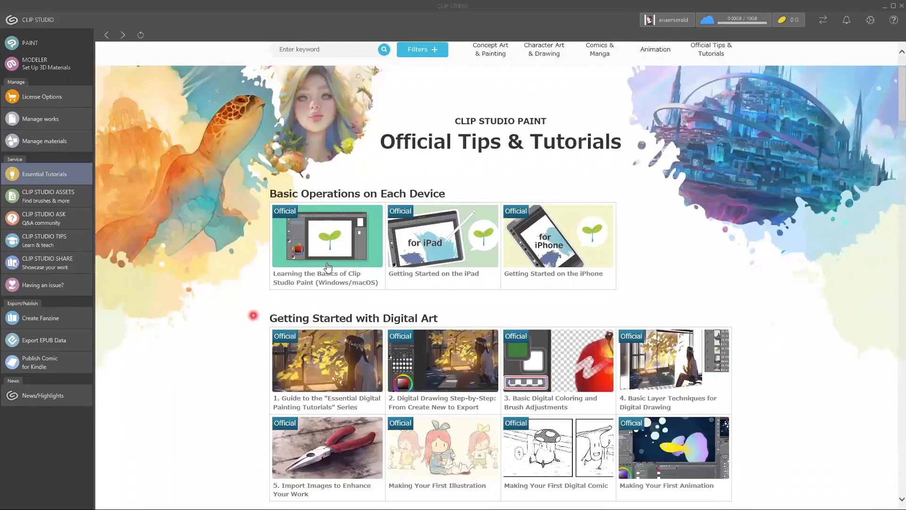
scroll(191, 333, "down", 3)
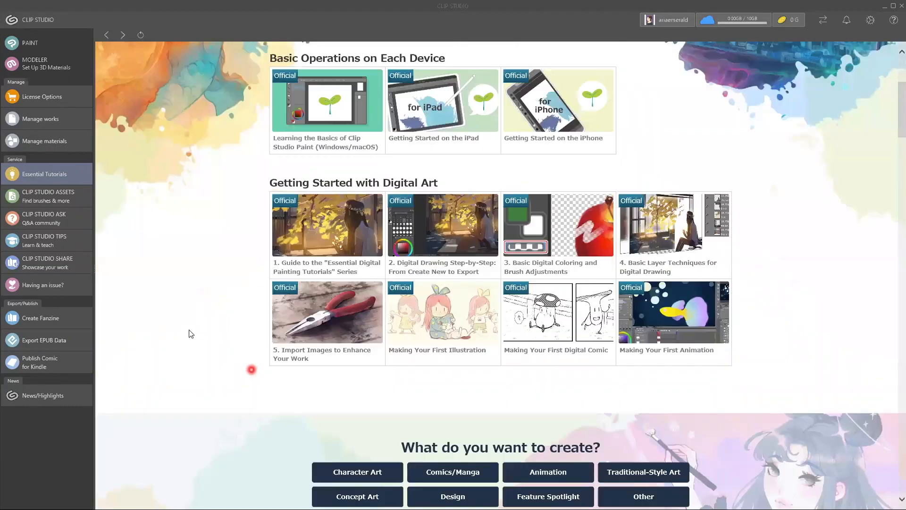
scroll(204, 339, "up", 2)
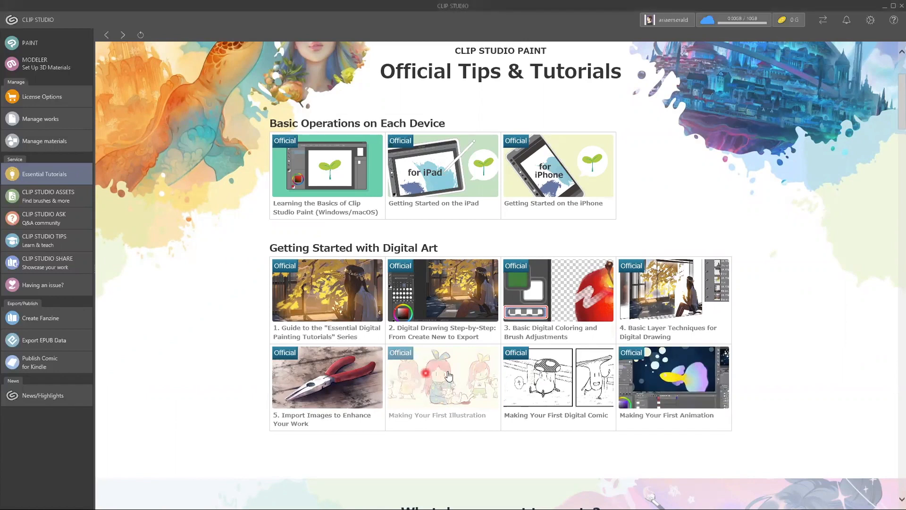
left_click(428, 379)
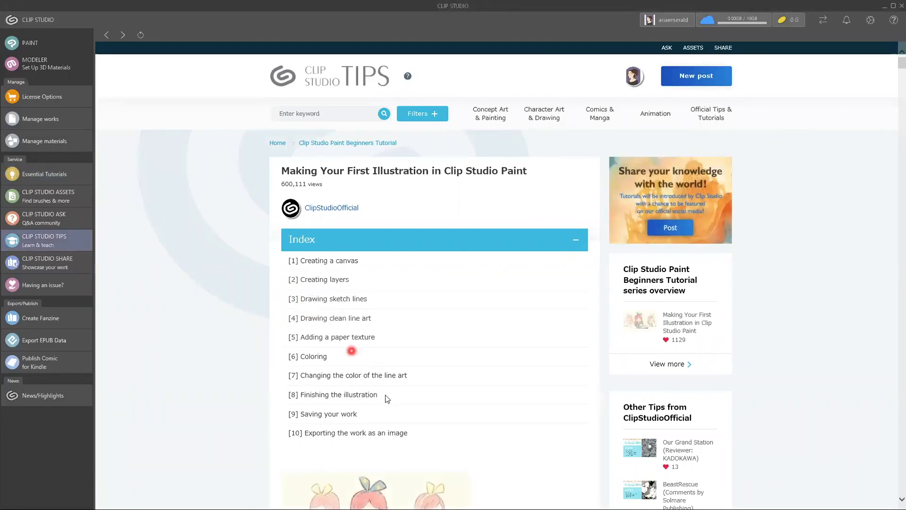
Step: Read through the first-illustration tutorial, from its index and workflow overview to the sections on creating a canvas and creating layers
scroll(416, 408, "down", 7)
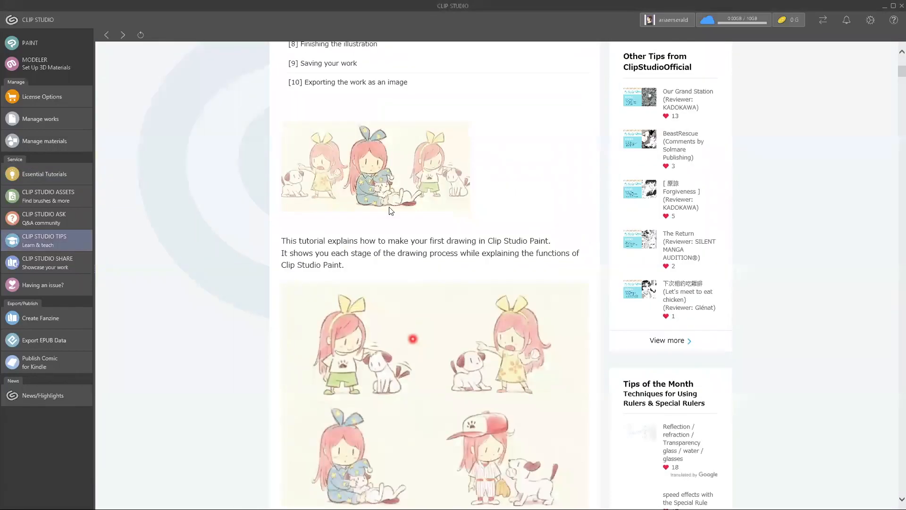
scroll(386, 402, "down", 3)
scroll(388, 401, "down", 3)
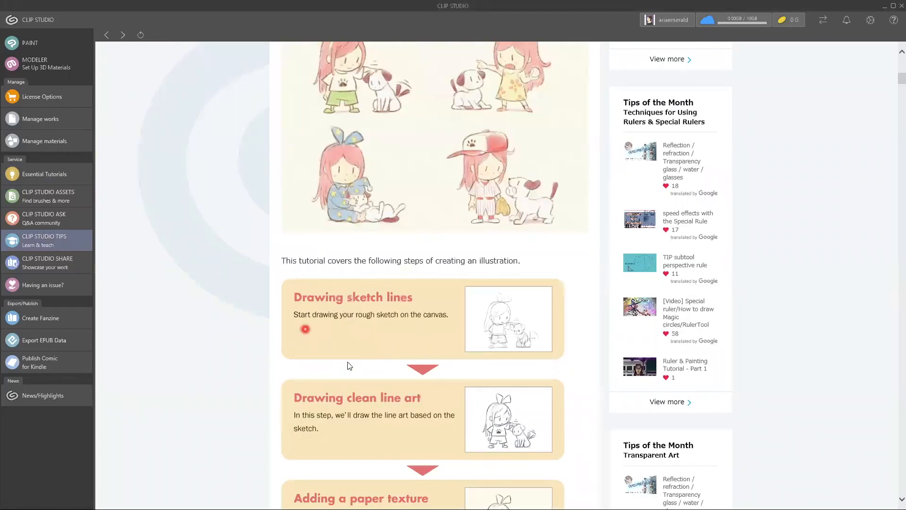
scroll(347, 363, "down", 9)
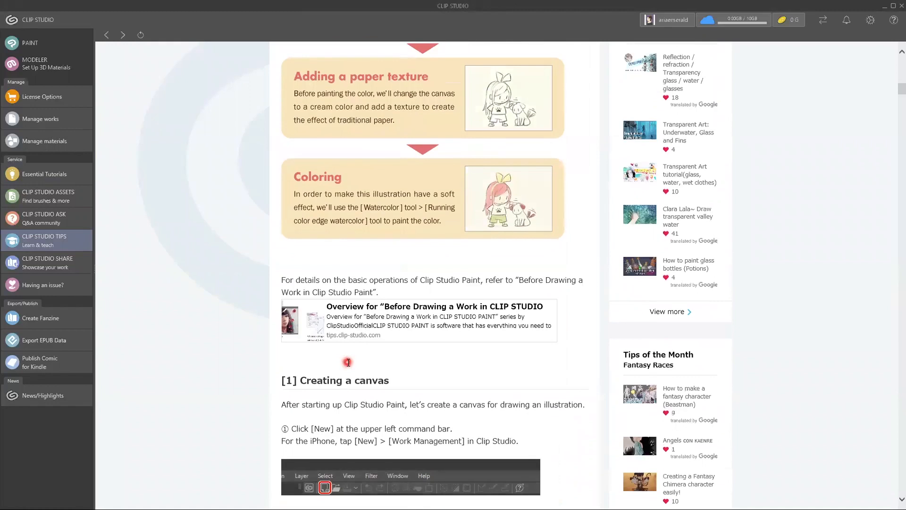
scroll(348, 362, "down", 3)
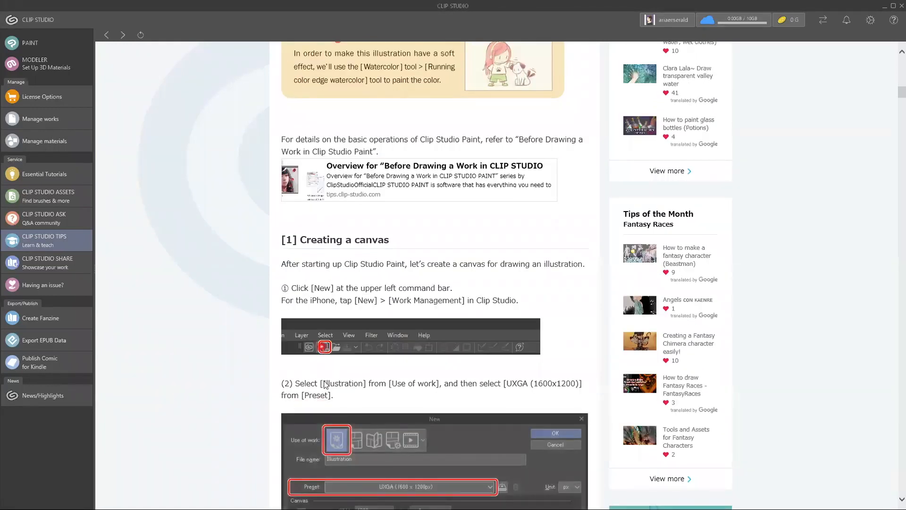
scroll(434, 274, "down", 3)
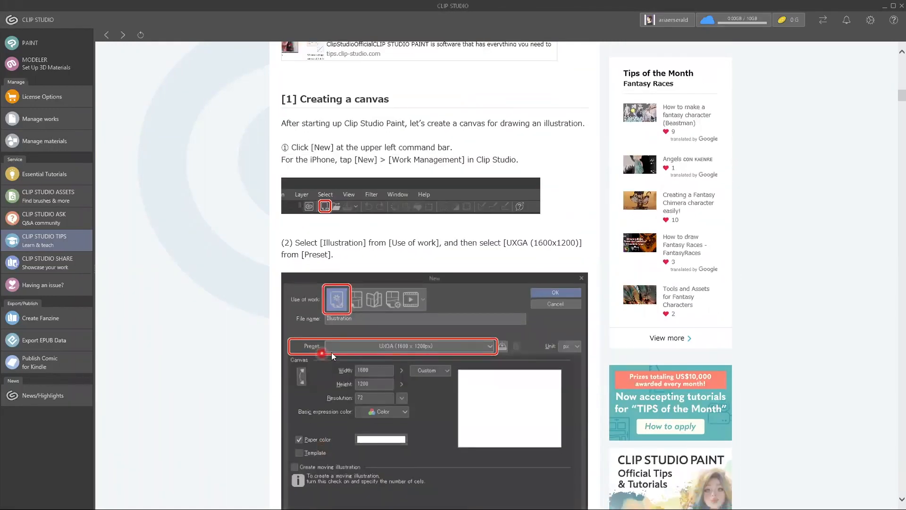
scroll(313, 434, "down", 9)
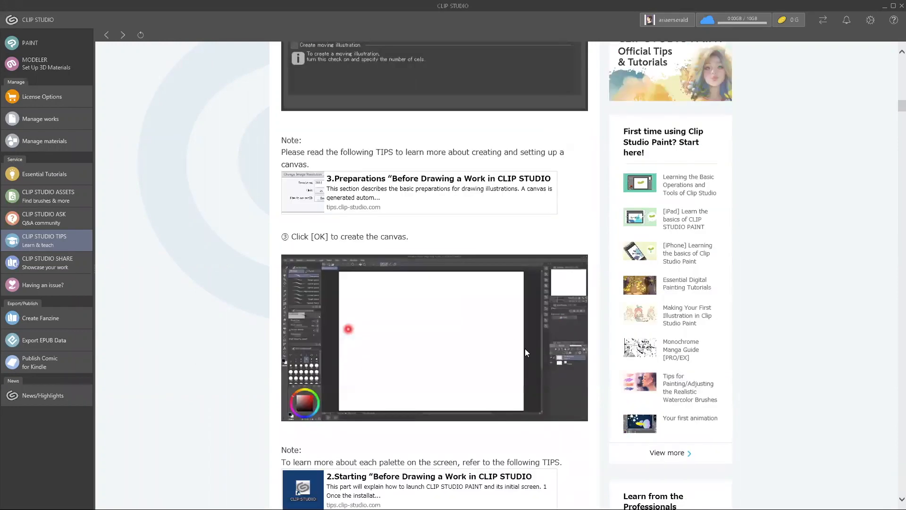
scroll(366, 306, "down", 4)
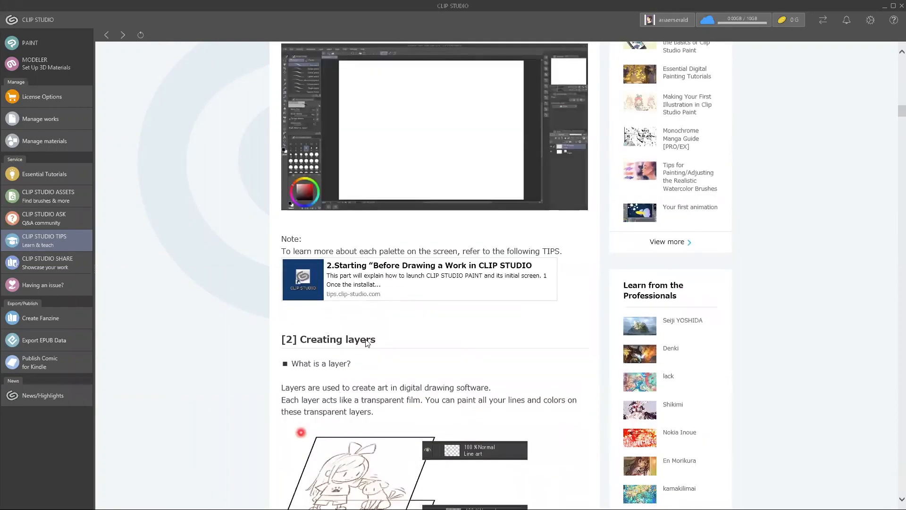
scroll(368, 343, "down", 3)
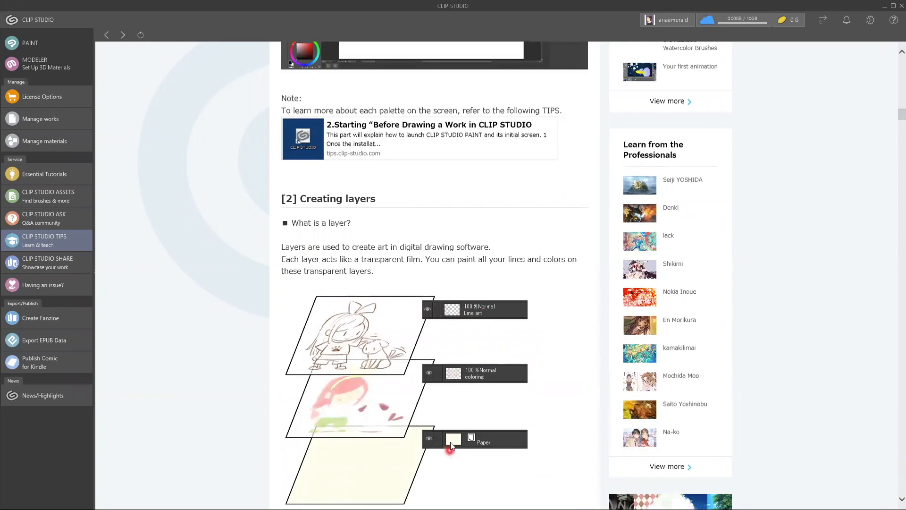
scroll(450, 442, "down", 3)
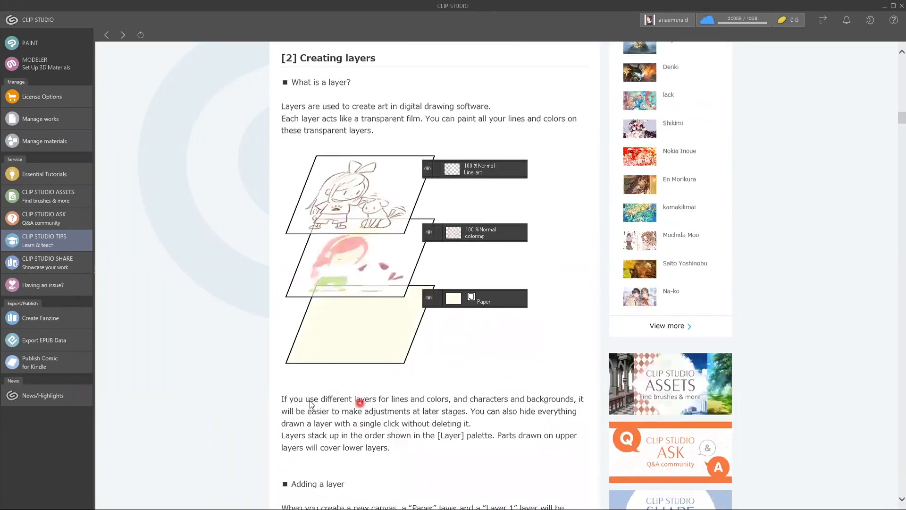
scroll(310, 404, "down", 6)
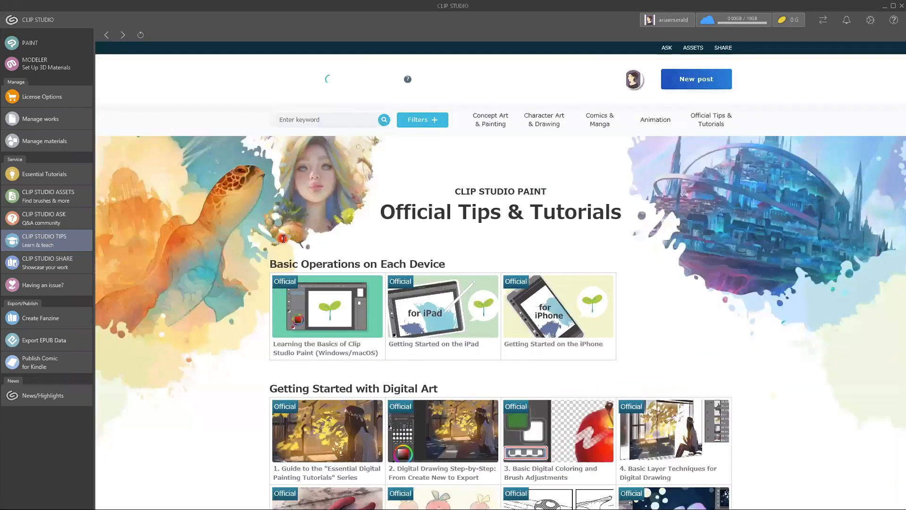
Step: Return to the Official Tips & Tutorials page and look through the tutorials for character art and comics
scroll(280, 241, "down", 4)
scroll(281, 241, "down", 3)
scroll(261, 253, "up", 7)
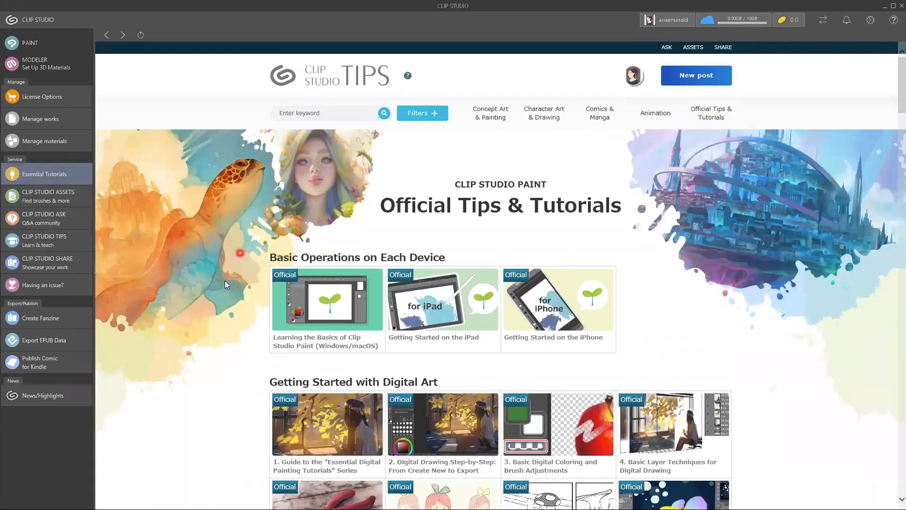
scroll(224, 280, "down", 7)
scroll(225, 281, "down", 4)
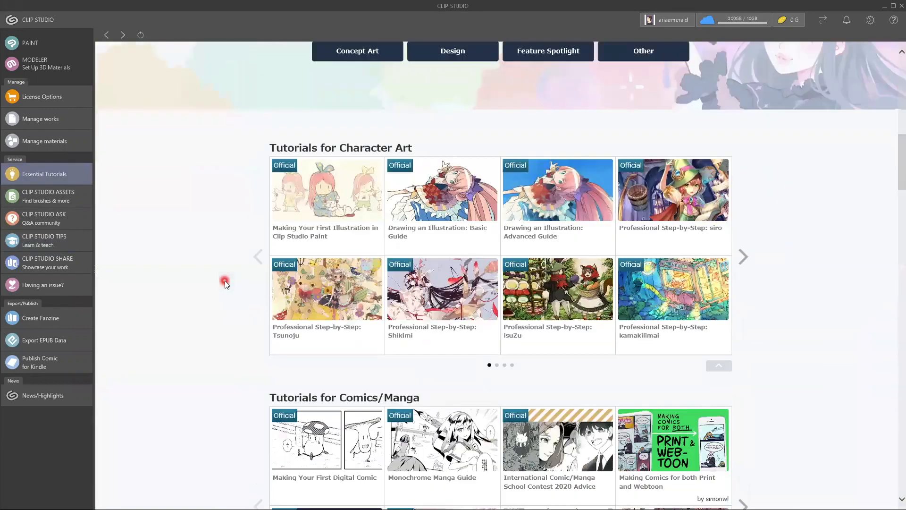
scroll(225, 281, "down", 6)
scroll(226, 279, "up", 6)
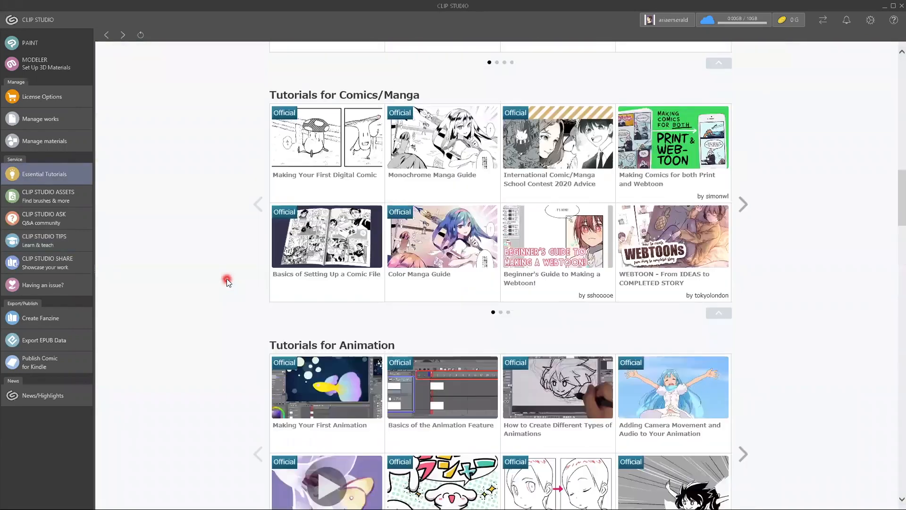
scroll(246, 272, "up", 1)
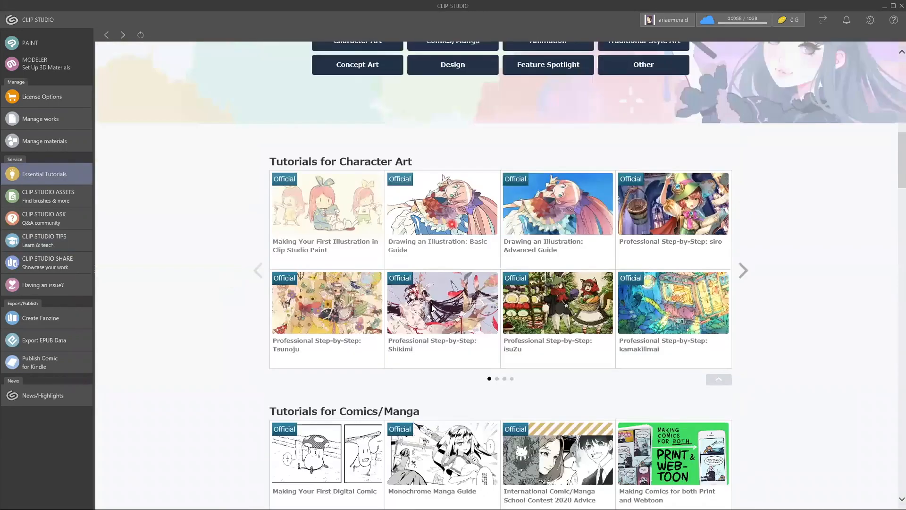
Step: Examine the remaining tutorial categories, from comics, animation and traditional-style art through concept art and design to Clip Studio Paint's useful features
scroll(206, 378, "down", 1)
scroll(728, 359, "down", 1)
scroll(727, 359, "down", 1)
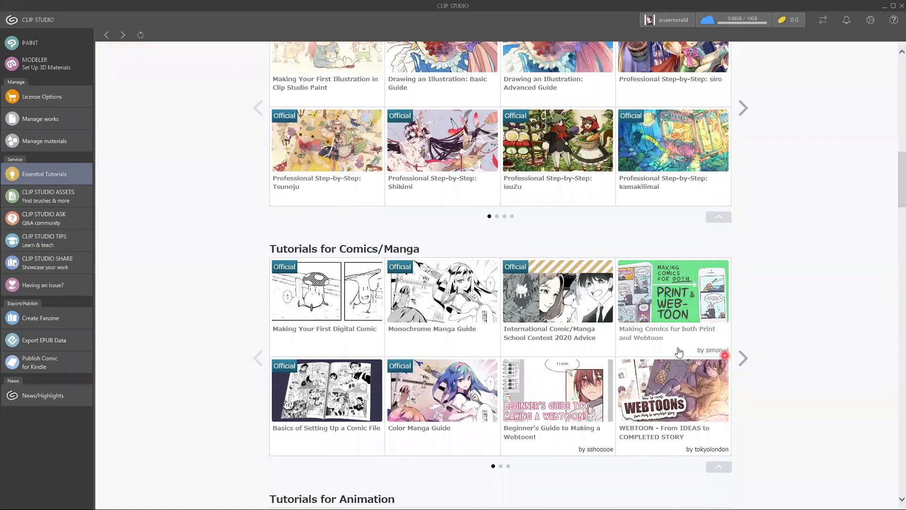
scroll(283, 363, "down", 4)
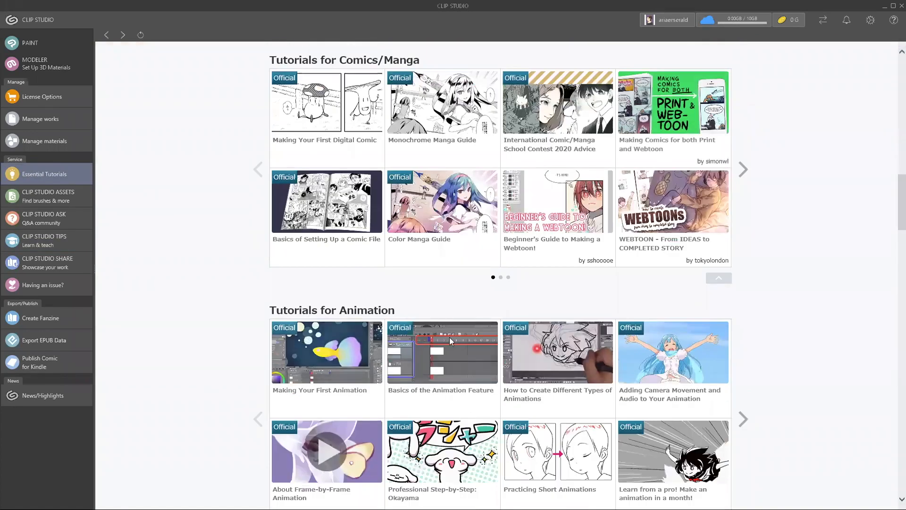
scroll(210, 385, "down", 6)
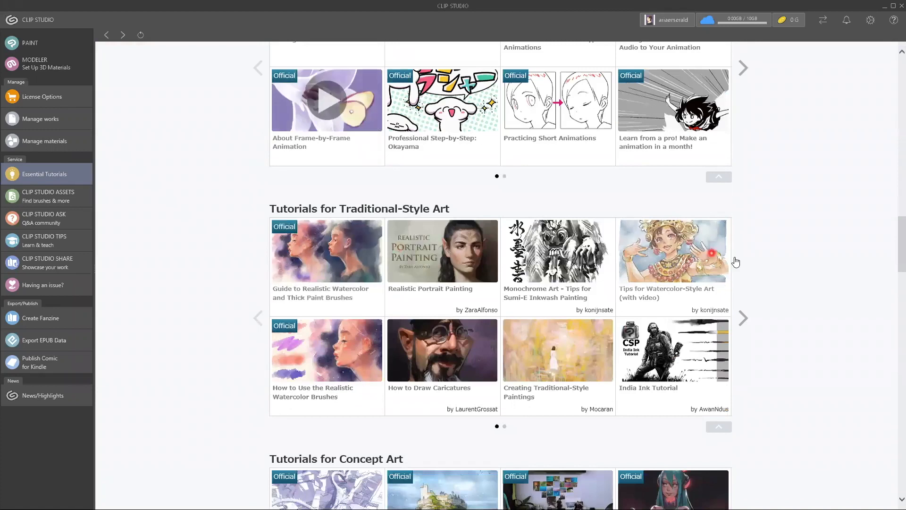
scroll(725, 319, "down", 6)
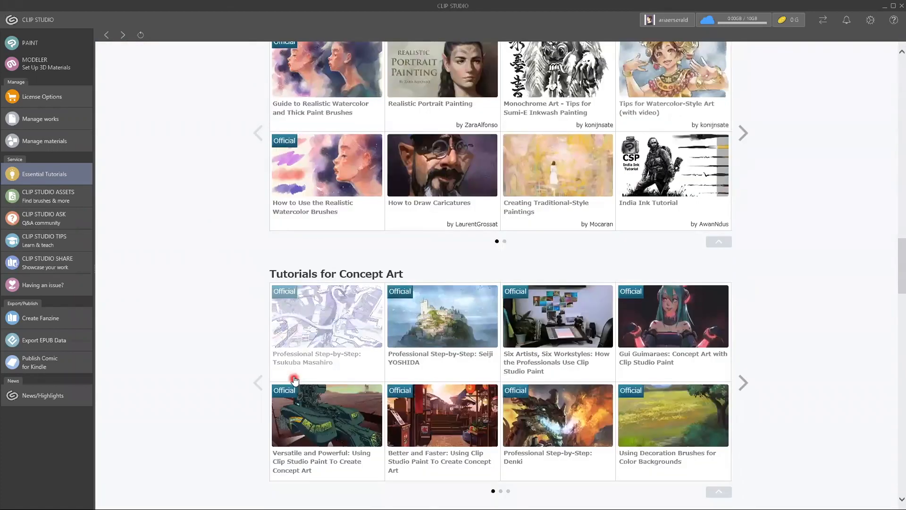
scroll(294, 375, "down", 5)
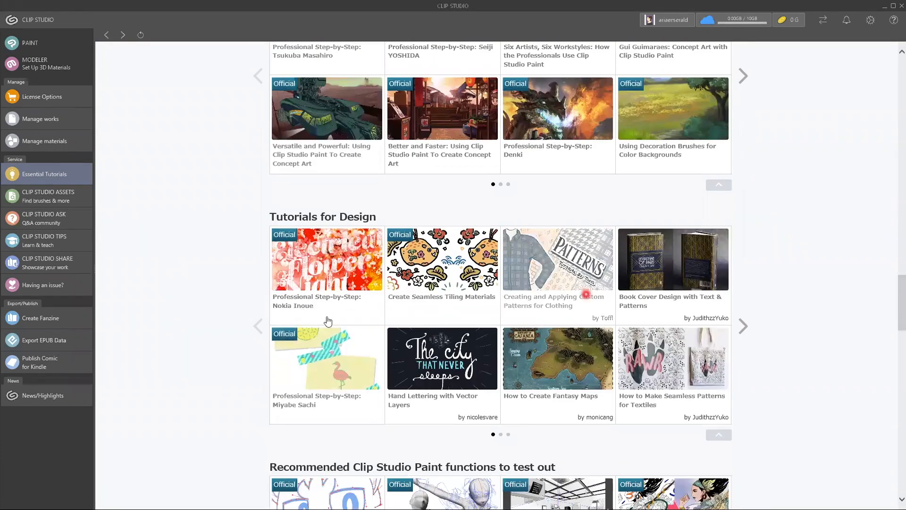
scroll(294, 321, "down", 3)
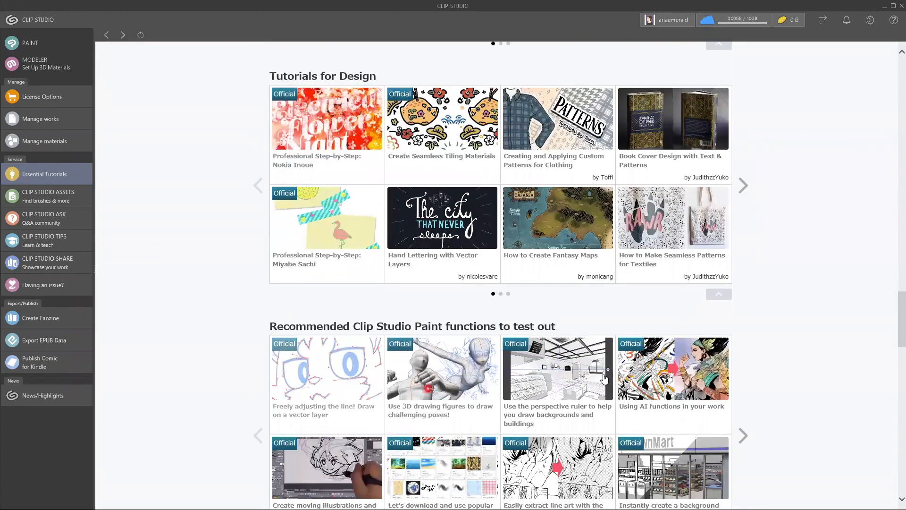
scroll(626, 375, "down", 4)
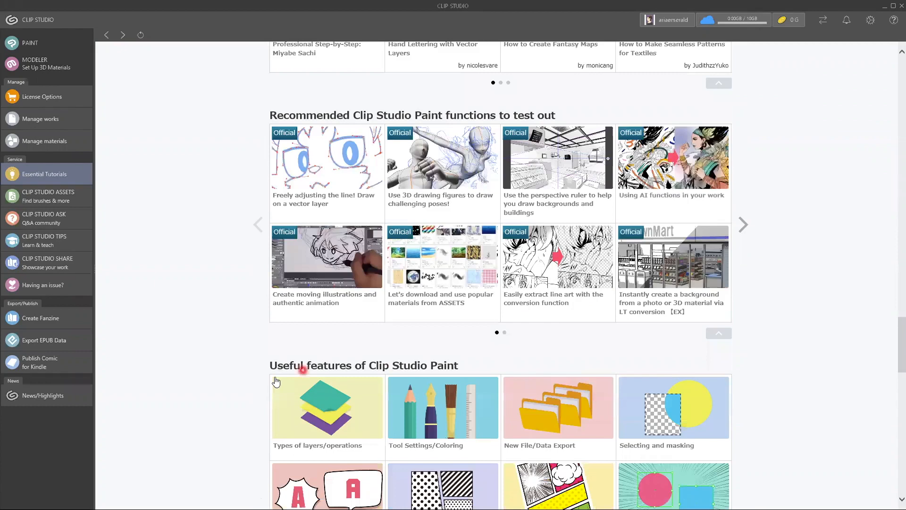
scroll(185, 394, "down", 3)
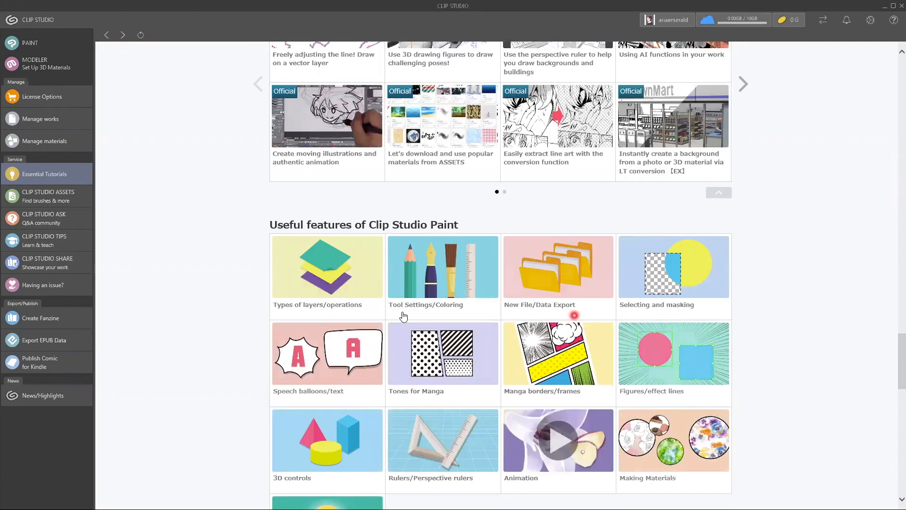
scroll(245, 443, "down", 2)
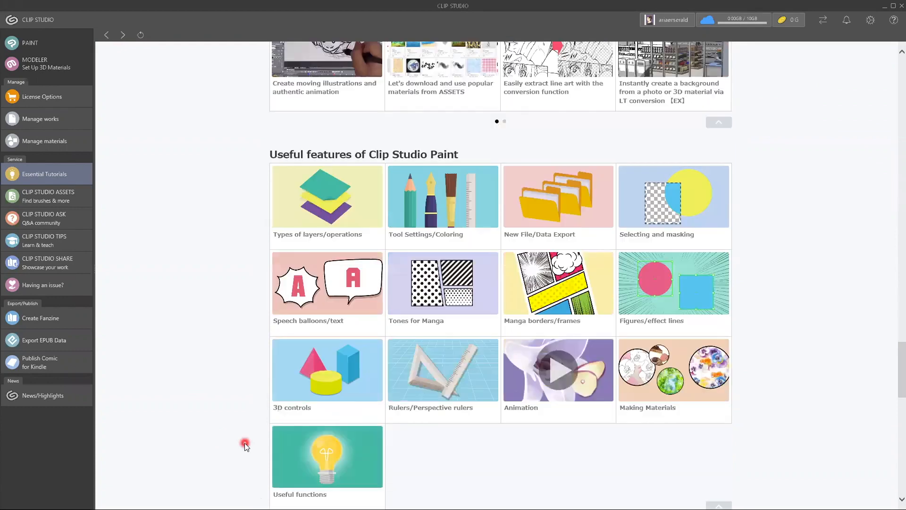
scroll(248, 433, "up", 10)
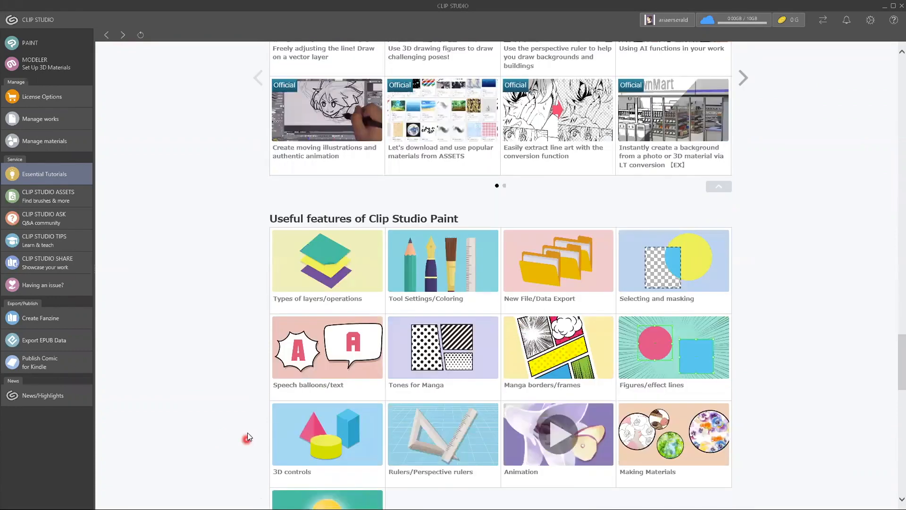
Step: Return to the Getting Started with Digital Art tutorials and open Basic Digital Coloring and Brush Adjustments
scroll(676, 347, "up", 20)
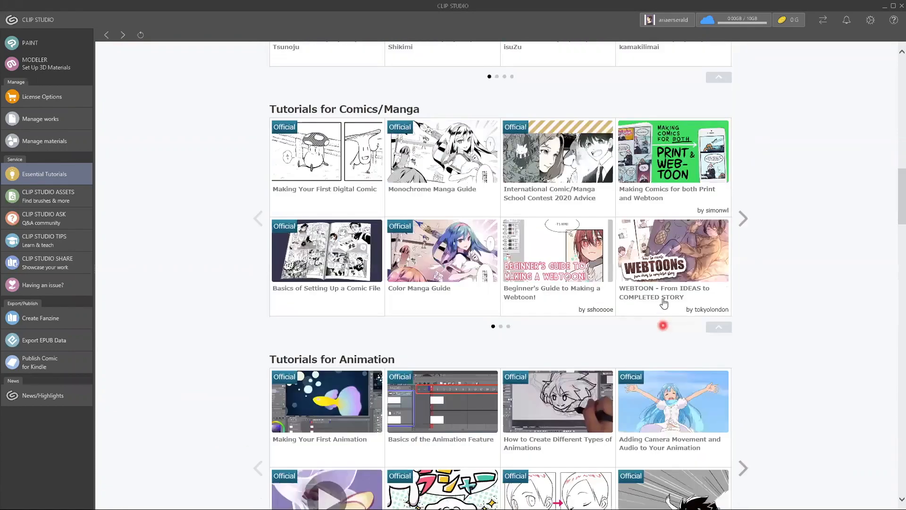
scroll(663, 298, "up", 8)
scroll(542, 294, "down", 2)
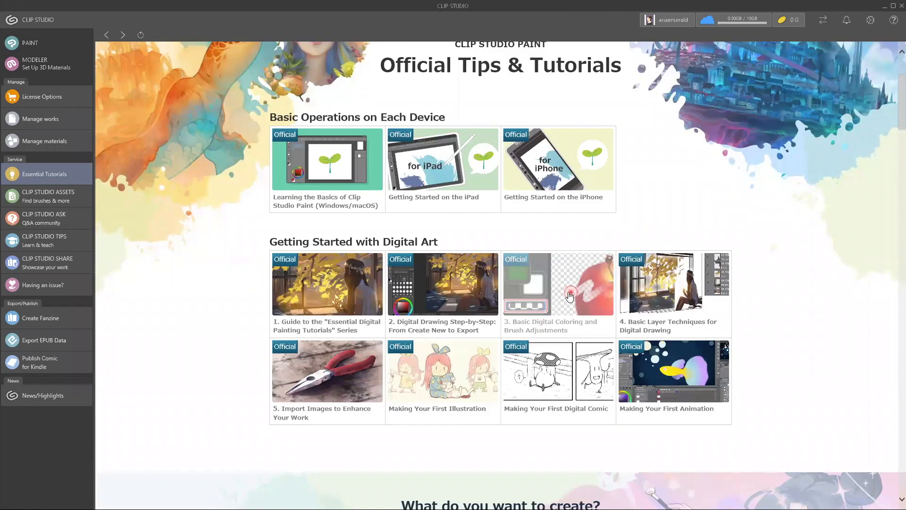
left_click(504, 334)
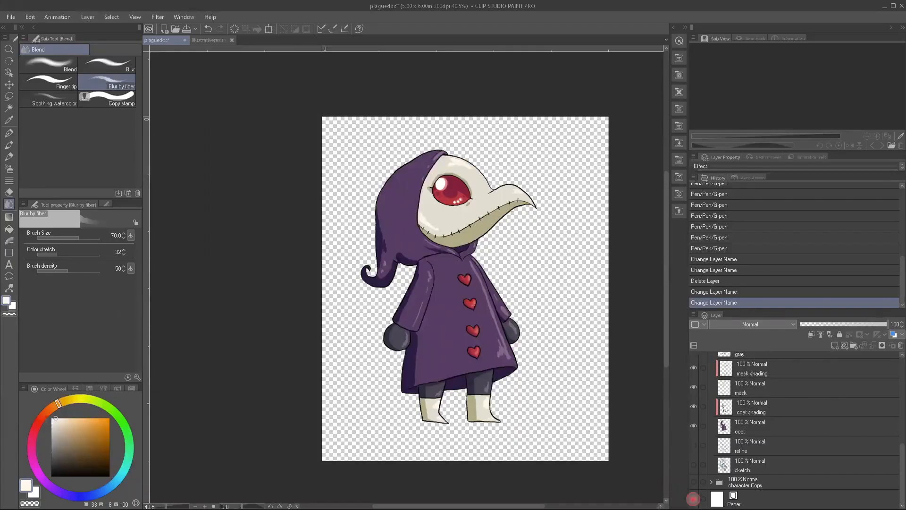
Step: In the plaguedoc file in Clip Studio Paint, show the Paper layer and hide the Plague doc folder
left_click(693, 498)
scroll(756, 415, "up", 2)
scroll(755, 407, "up", 4)
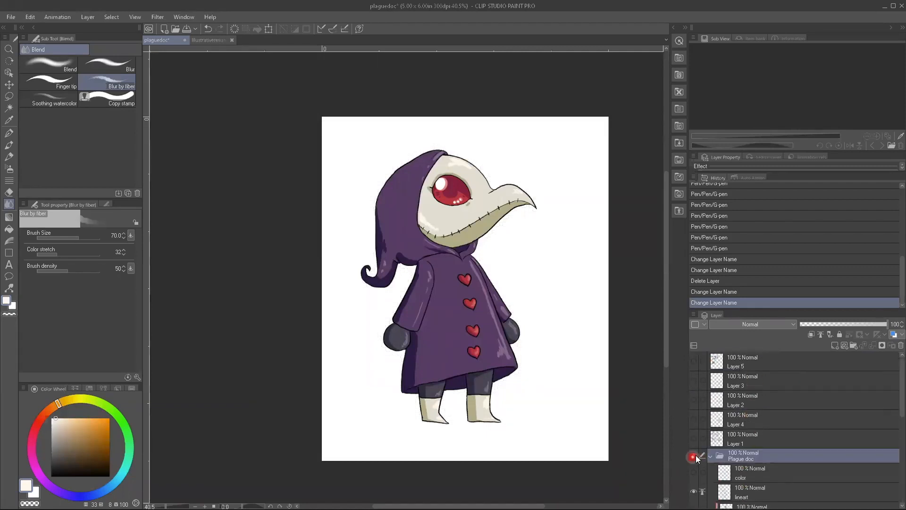
left_click(694, 455)
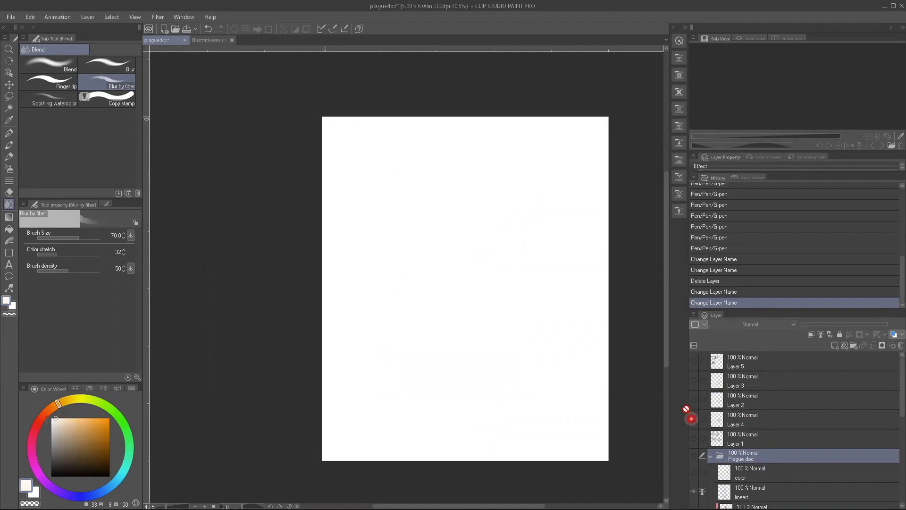
Step: Add a new raster layer above Layer 5 at the top of the layer stack
scroll(609, 404, "up", 2)
left_click(749, 364)
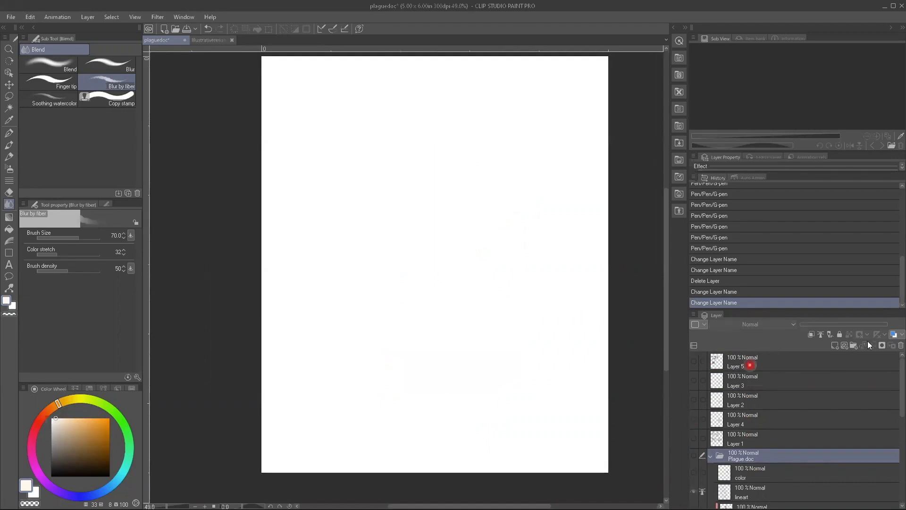
left_click(835, 345)
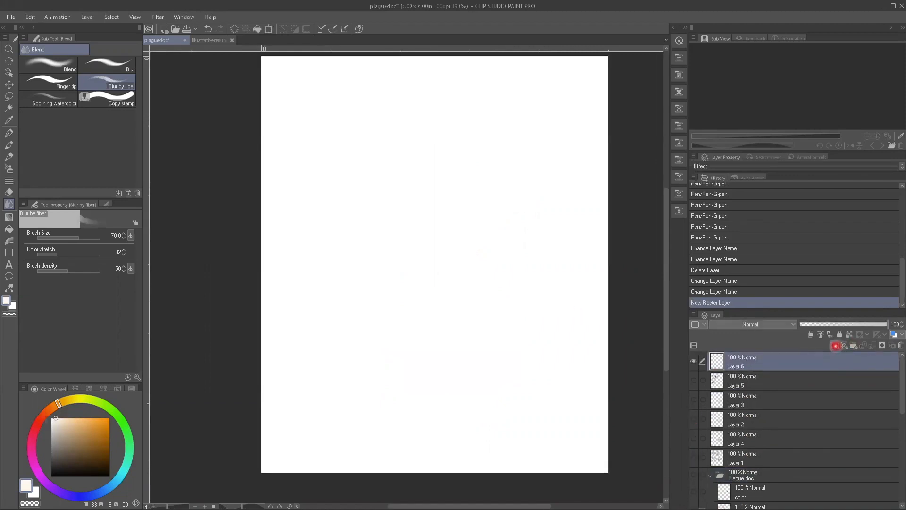
Step: Paint several thin vertical test strokes near the canvas's upper-left edge with the Dense watercolor brush in a muted dark mauve
left_click(7, 146)
left_click(60, 85)
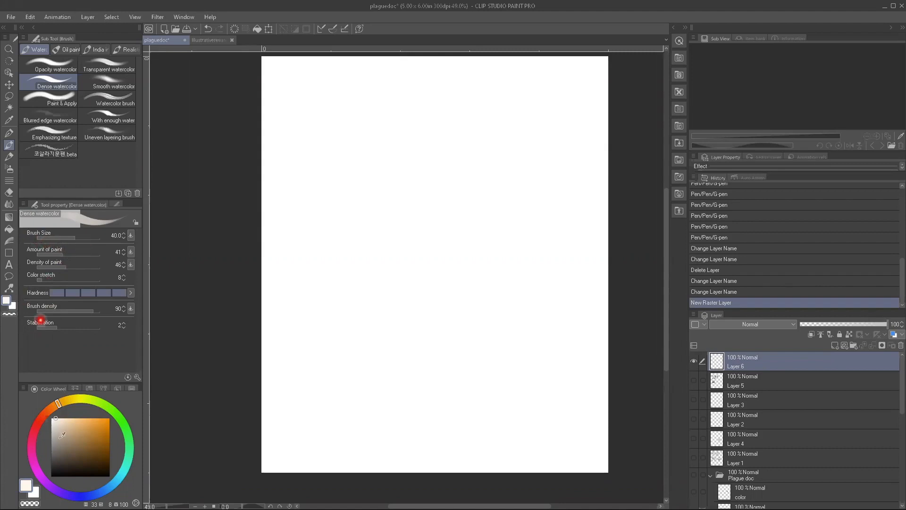
left_click(71, 453)
left_click_drag(38, 421, 32, 440)
mouse_move(315, 121)
left_mouse_down()
mouse_move(319, 186)
mouse_move(315, 111)
mouse_move(320, 208)
left_mouse_up()
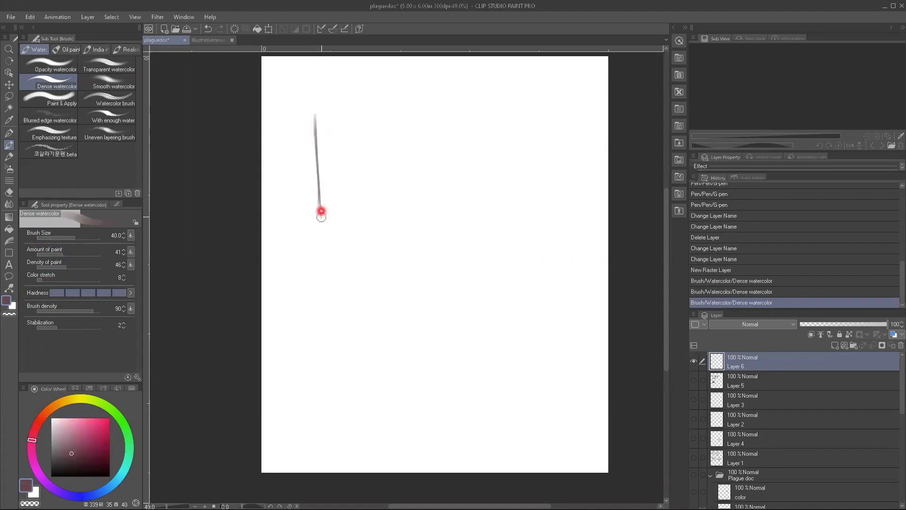
left_click_drag(307, 115, 305, 216)
left_click_drag(293, 177, 287, 278)
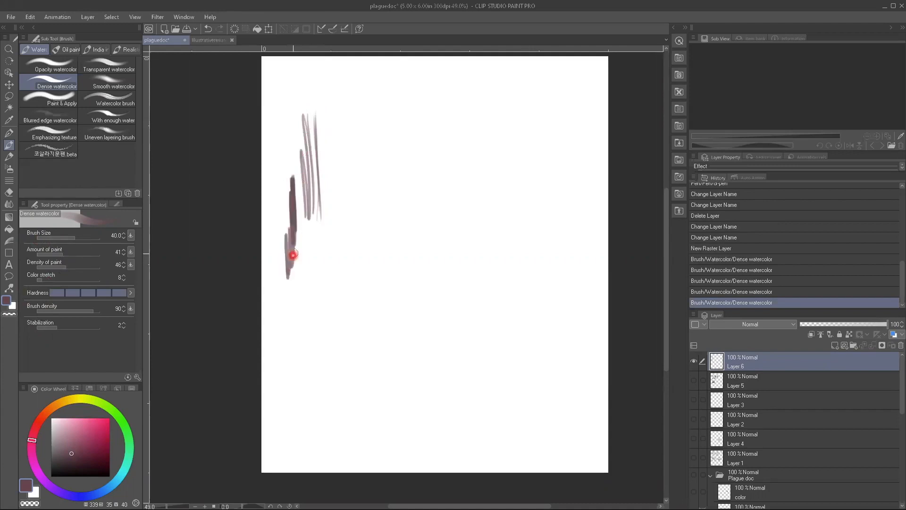
Step: Enlarge the Dense watercolor brush to 600 and paint broad overlapping strokes over the canvas's lower-left area
key("]")
key("]")
key("]")
key("]")
key("]")
key("]")
key("]")
key("]")
key("]")
key("]")
key("]")
key("]")
key("]")
key("]")
left_click_drag(319, 244, 335, 409)
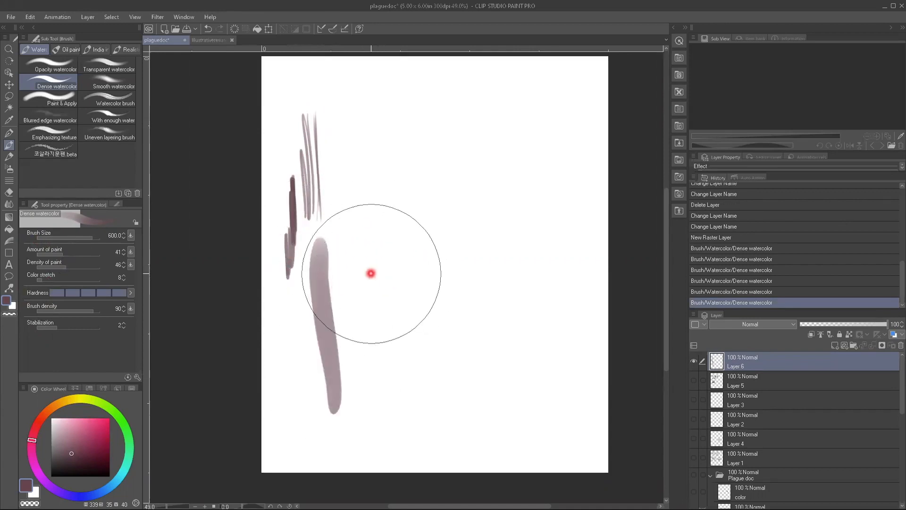
mouse_move(315, 277)
left_mouse_down()
mouse_move(345, 367)
mouse_move(330, 238)
mouse_move(349, 315)
mouse_move(349, 305)
mouse_move(343, 410)
mouse_move(348, 291)
mouse_move(348, 355)
mouse_move(329, 391)
mouse_move(307, 375)
mouse_move(296, 404)
mouse_move(301, 412)
mouse_move(343, 354)
mouse_move(358, 415)
mouse_move(385, 365)
mouse_move(387, 395)
left_mouse_up()
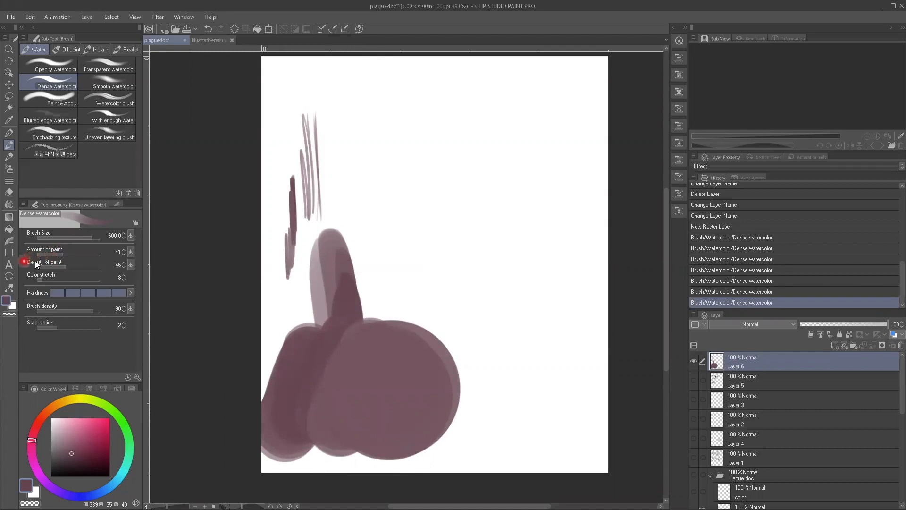
Step: Lower the brush's amount of paint to 15 and paint overlapping vertical test strokes above the large mauve blob
left_click_drag(57, 253, 46, 255)
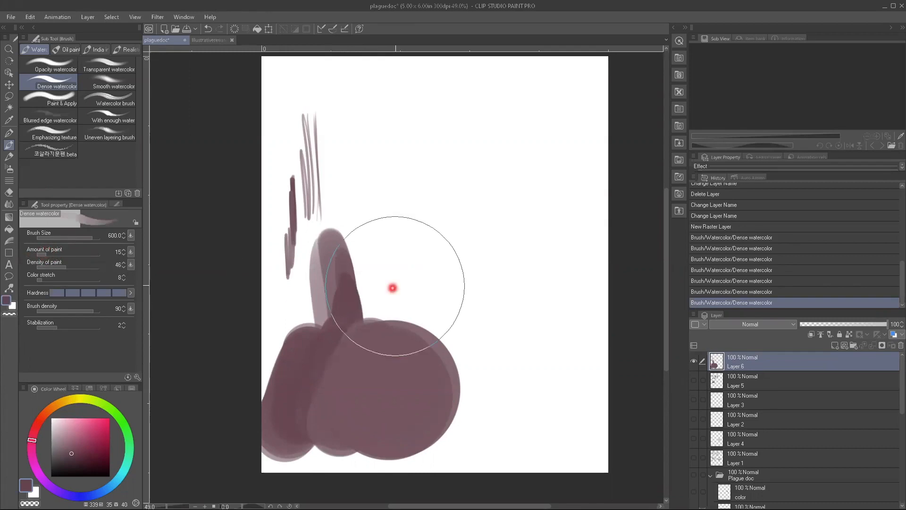
left_click_drag(392, 285, 385, 318)
left_click_drag(389, 206, 386, 312)
left_click_drag(372, 157, 376, 353)
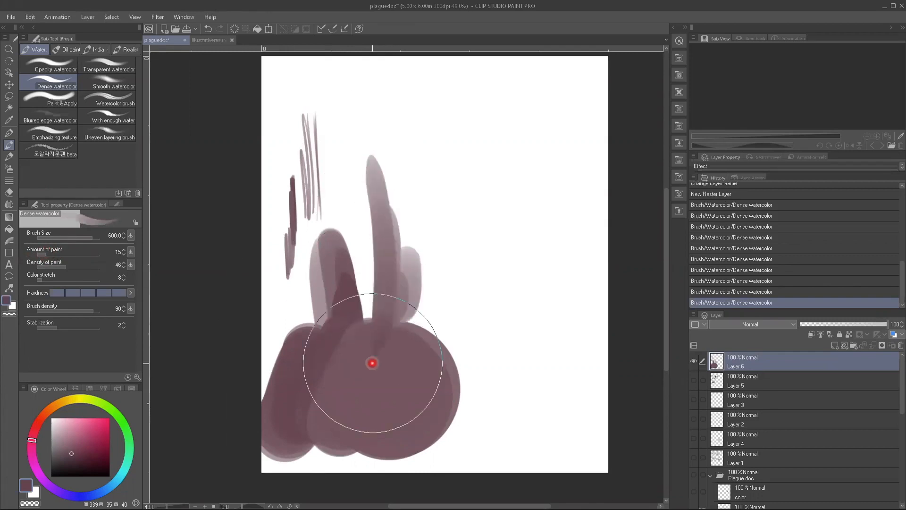
left_click_drag(405, 180, 406, 263)
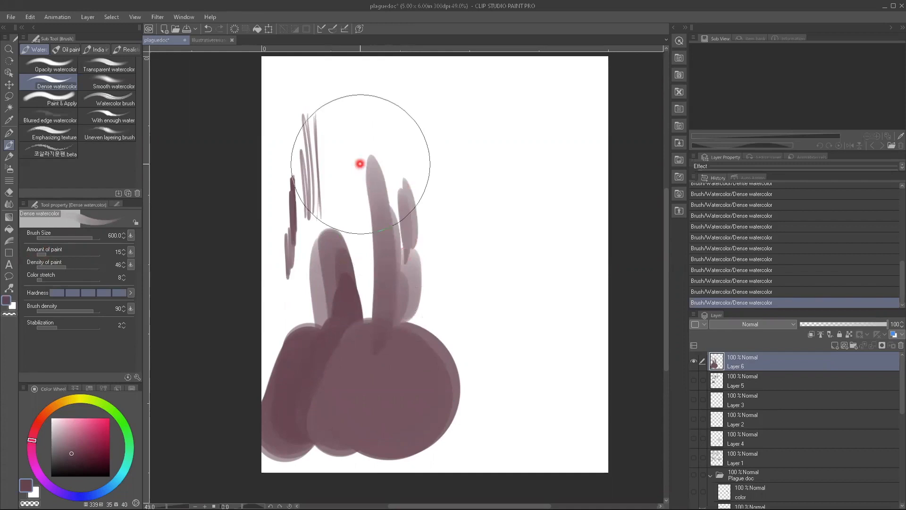
left_click_drag(429, 225, 423, 289)
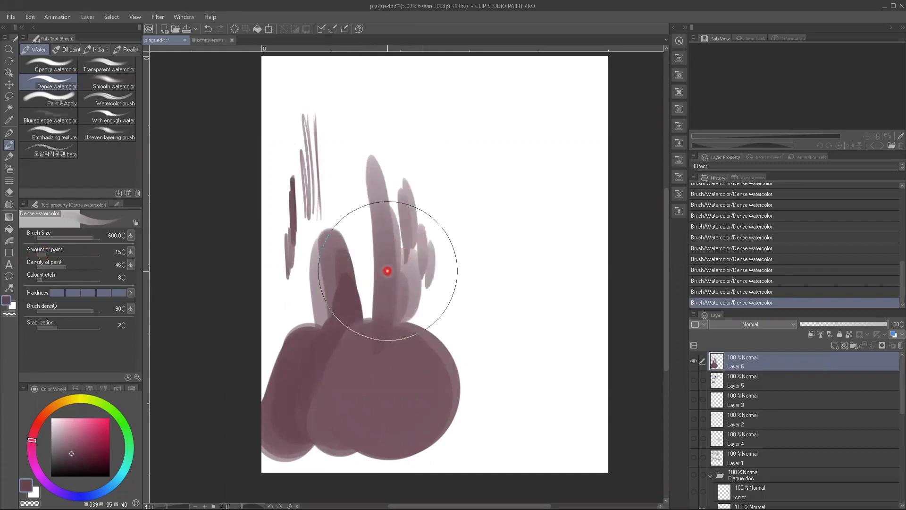
Step: Reduce the brush's density of paint to 11 and paint faint curved strokes beside the upper vertical ones
left_click_drag(48, 267, 43, 267)
left_click_drag(408, 131, 429, 192)
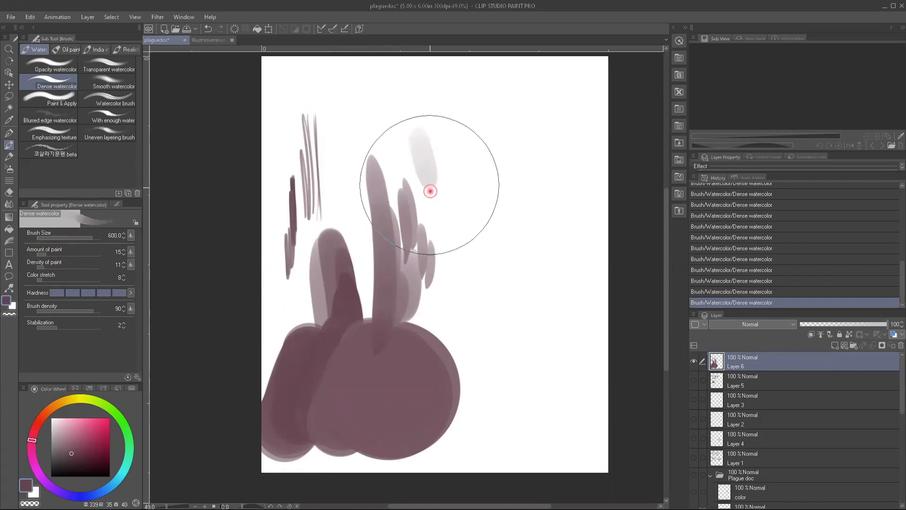
mouse_move(410, 152)
left_mouse_down()
mouse_move(431, 175)
mouse_move(451, 231)
left_mouse_up()
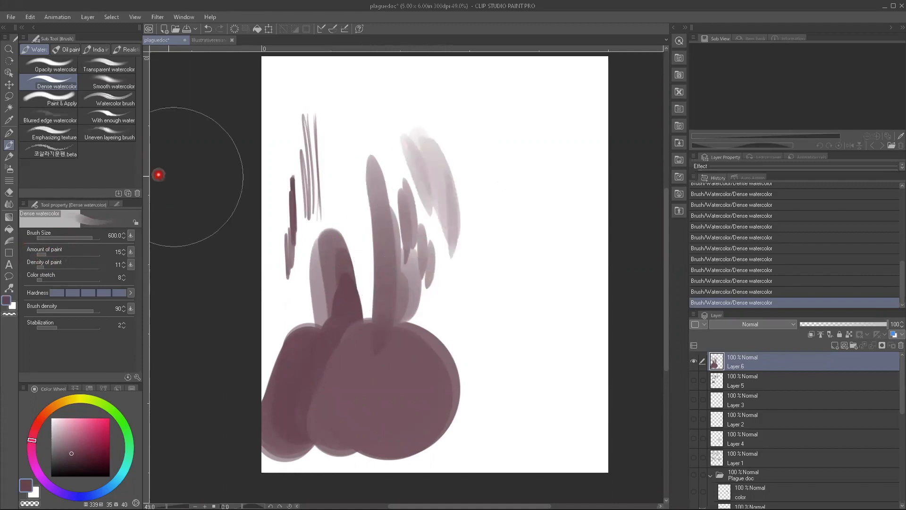
mouse_move(446, 267)
left_mouse_down()
mouse_move(456, 228)
mouse_move(445, 306)
mouse_move(451, 275)
mouse_move(431, 328)
mouse_move(446, 283)
mouse_move(450, 210)
mouse_move(441, 293)
mouse_move(425, 163)
left_mouse_up()
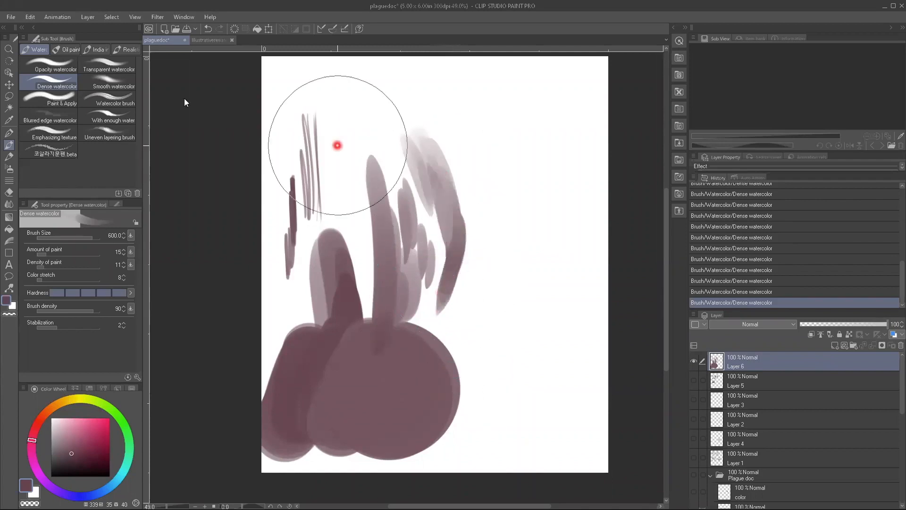
Step: Restore the Dense watercolor sub tool to its default settings and scribble a zigzag beside the large blob
left_click(127, 376)
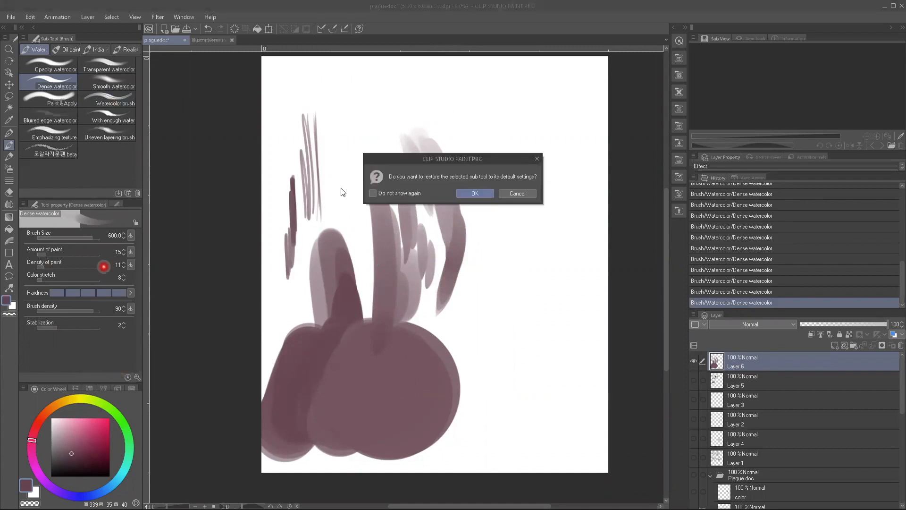
left_click(473, 193)
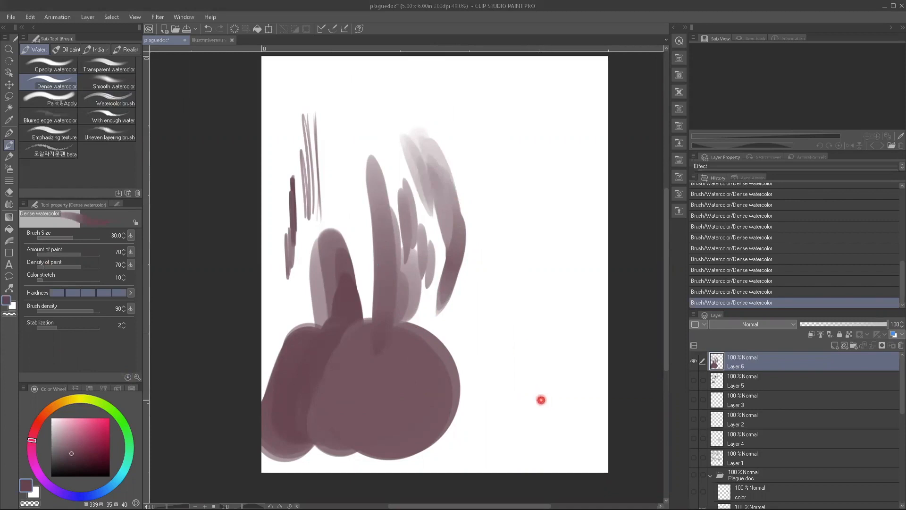
mouse_move(498, 311)
left_mouse_down()
mouse_move(494, 391)
mouse_move(467, 376)
mouse_move(481, 369)
mouse_move(474, 341)
left_mouse_up()
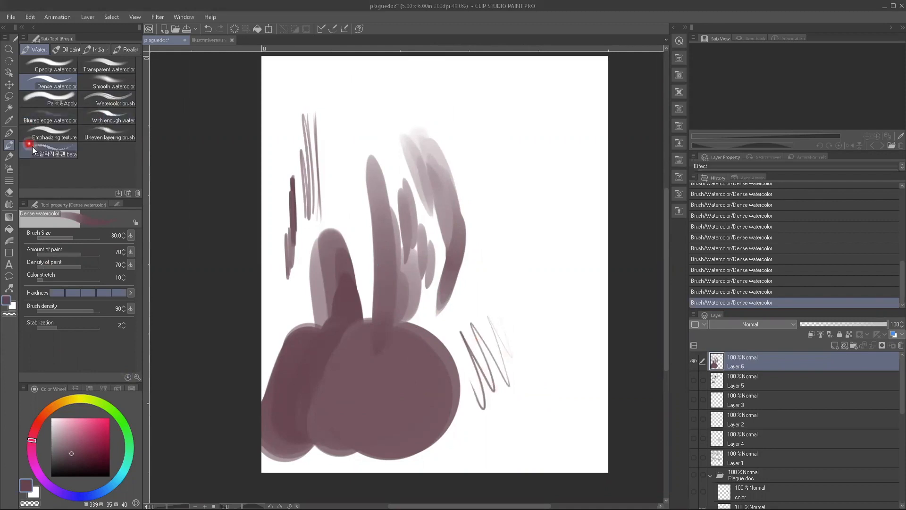
Step: Try out the Uneven layering brush, With enough water and Watercolor brush sub tools with strokes around the existing mauve swatches
left_click(96, 134)
mouse_move(314, 284)
left_mouse_down()
mouse_move(295, 301)
mouse_move(298, 323)
mouse_move(324, 274)
left_mouse_up()
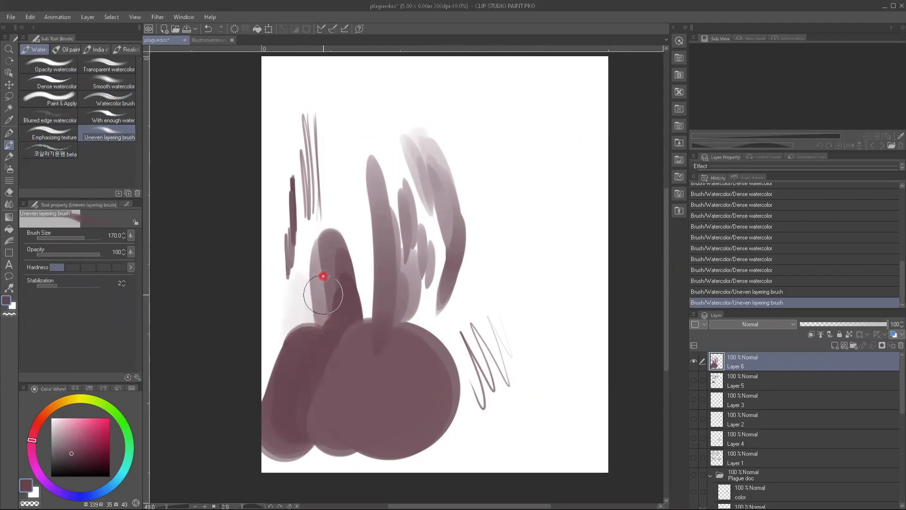
left_click(102, 118)
mouse_move(330, 305)
left_mouse_down()
mouse_move(333, 336)
mouse_move(330, 276)
mouse_move(315, 324)
mouse_move(311, 318)
mouse_move(318, 258)
mouse_move(327, 296)
mouse_move(328, 266)
mouse_move(336, 288)
mouse_move(324, 317)
left_mouse_up()
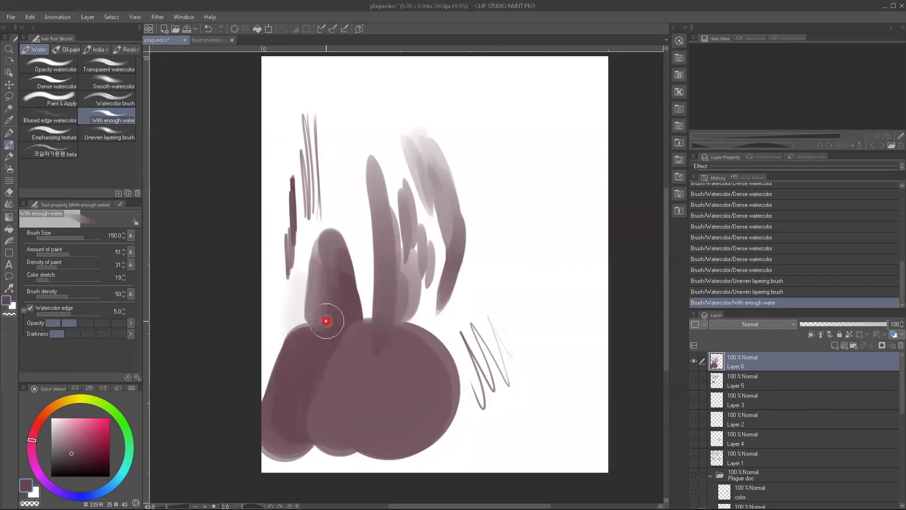
left_click(101, 100)
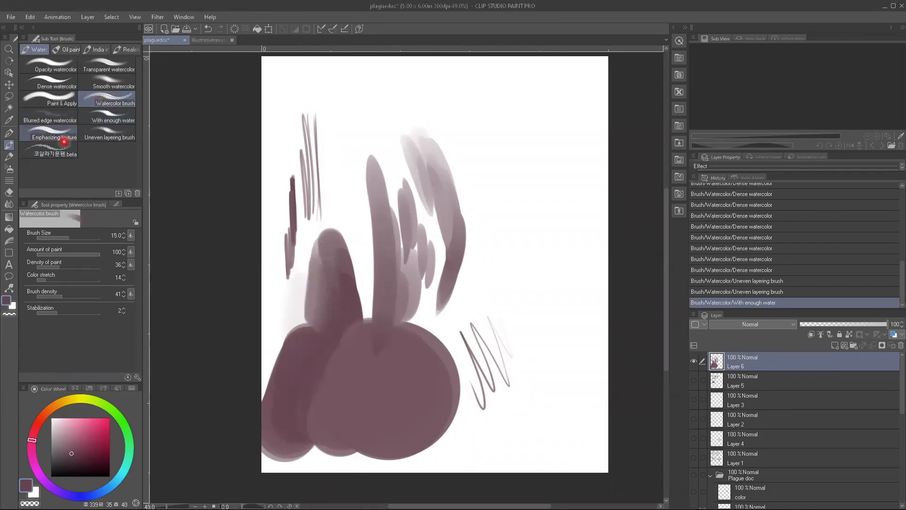
left_click_drag(350, 236, 350, 130)
left_click_drag(333, 175, 337, 206)
Step: Switch back to Dense watercolor and add thin test strokes across the upper middle of the canvas
left_click(65, 82)
left_click_drag(348, 122, 353, 247)
mouse_move(366, 88)
left_mouse_down()
mouse_move(366, 128)
mouse_move(377, 136)
left_mouse_up()
Step: Look through the Dense watercolor brush's detailed settings, from ink and anti-aliasing to brush tip and spraying effect, then close them
left_click(137, 377)
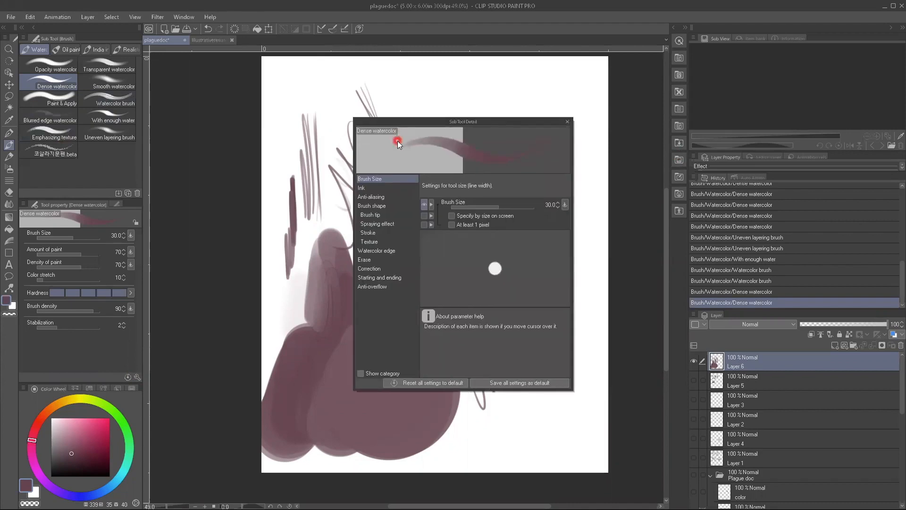
left_click(373, 187)
left_click(374, 198)
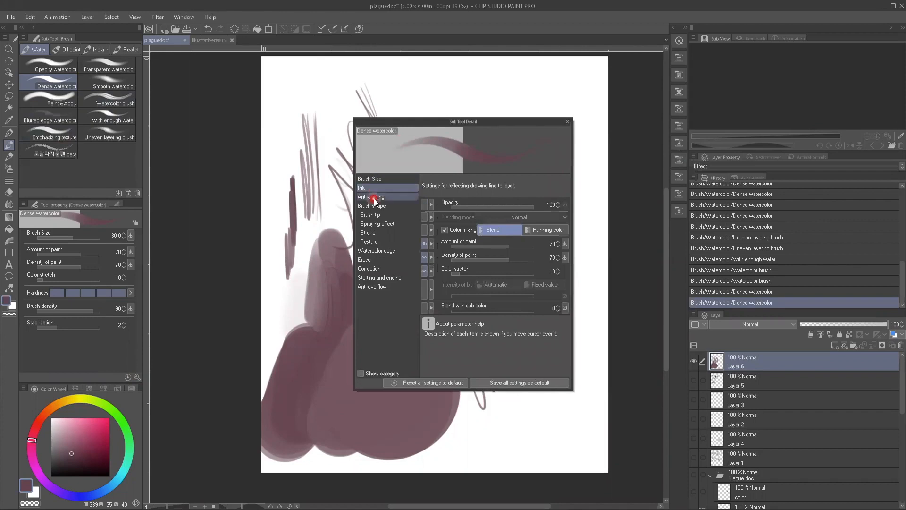
left_click(390, 205)
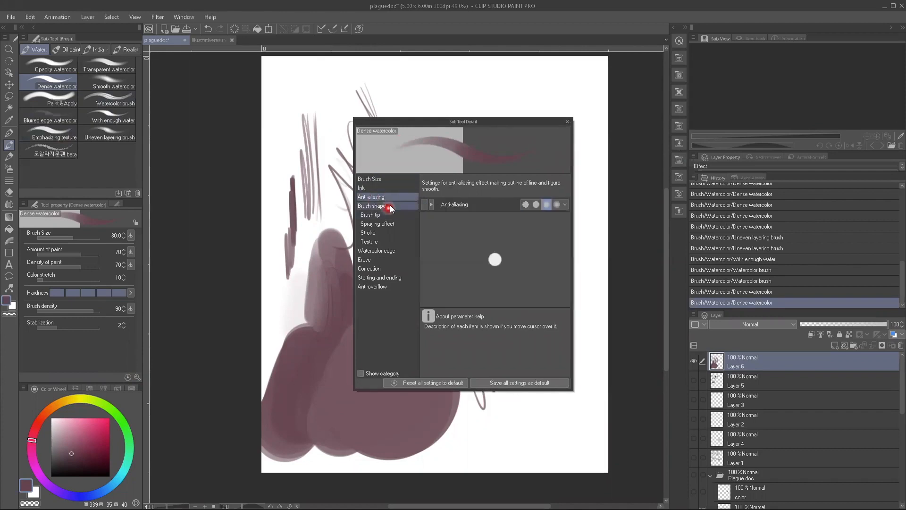
left_click(390, 215)
left_click(390, 223)
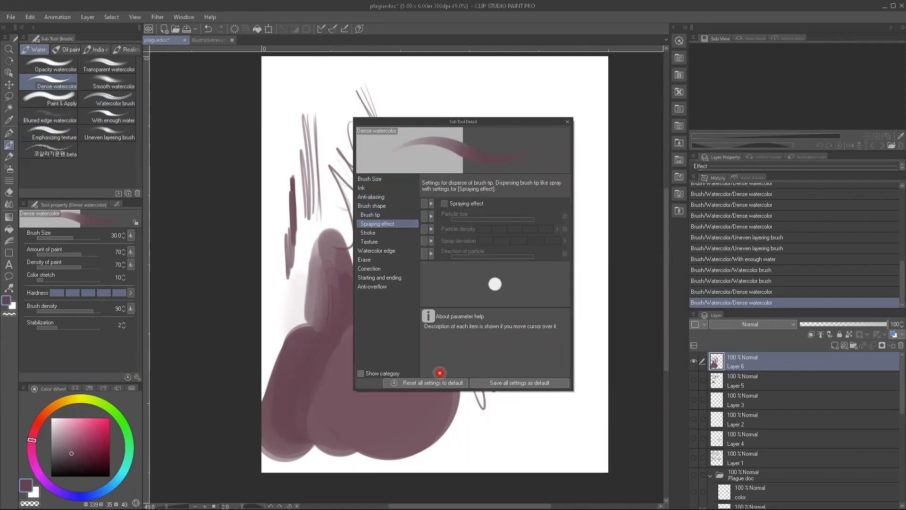
left_click(568, 121)
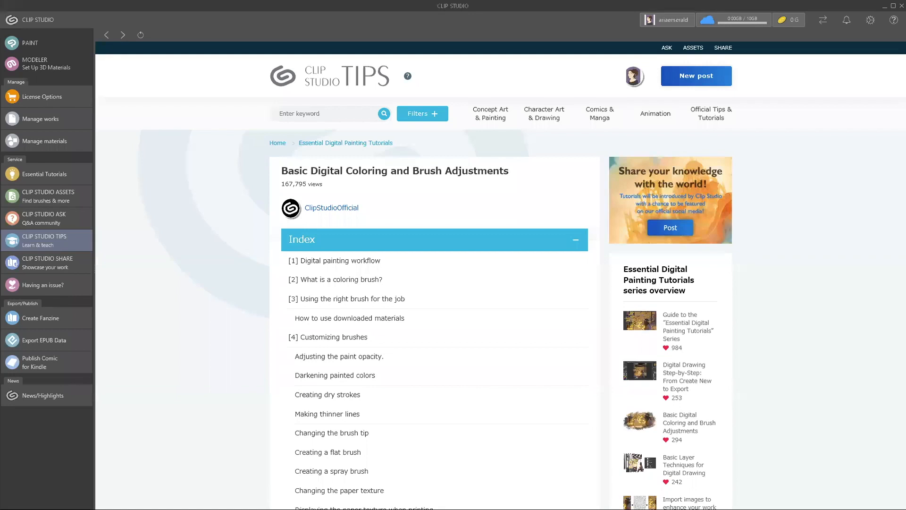
Step: Read the digital painting workflow section of the Basic Digital Coloring and Brush Adjustments tutorial, then return to Clip Studio Paint
scroll(411, 350, "down", 4)
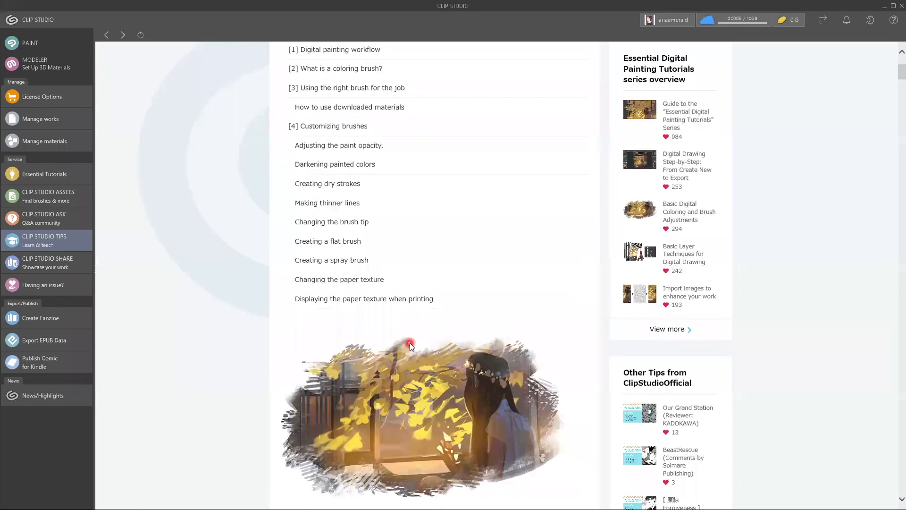
scroll(366, 281, "down", 10)
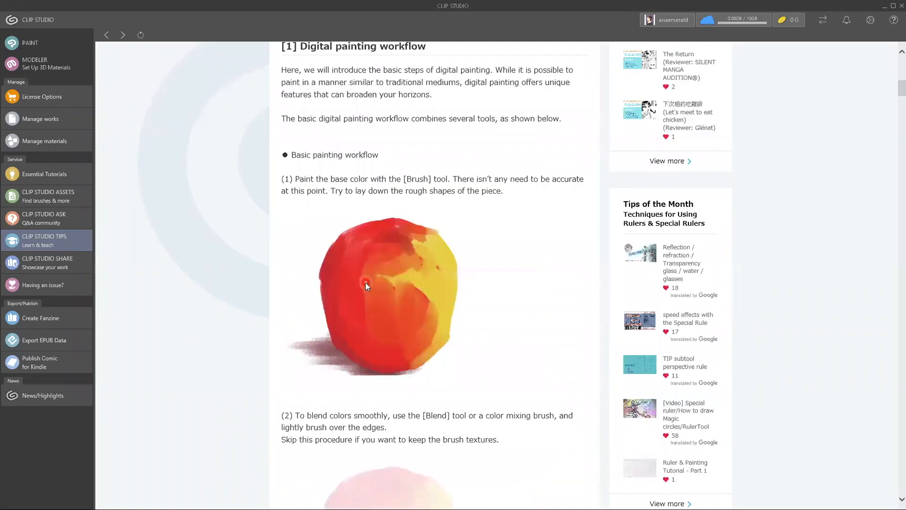
scroll(365, 283, "up", 3)
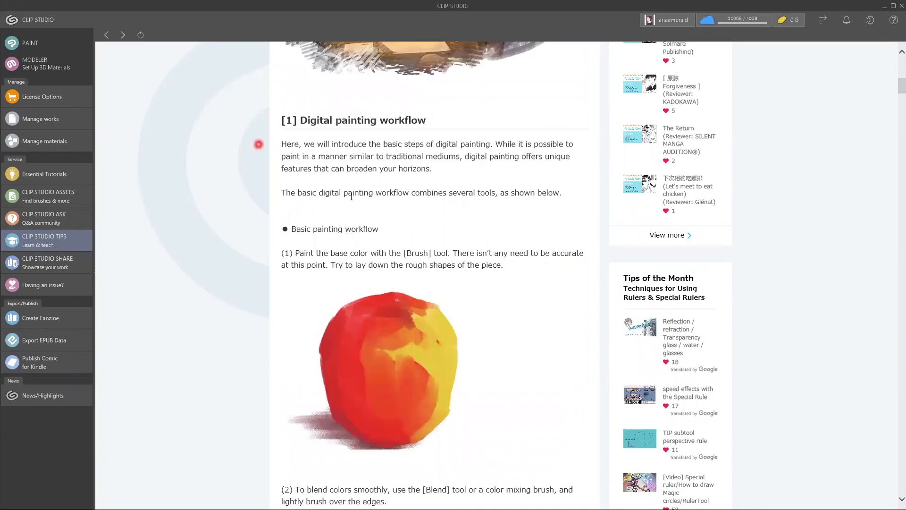
scroll(499, 265, "down", 4)
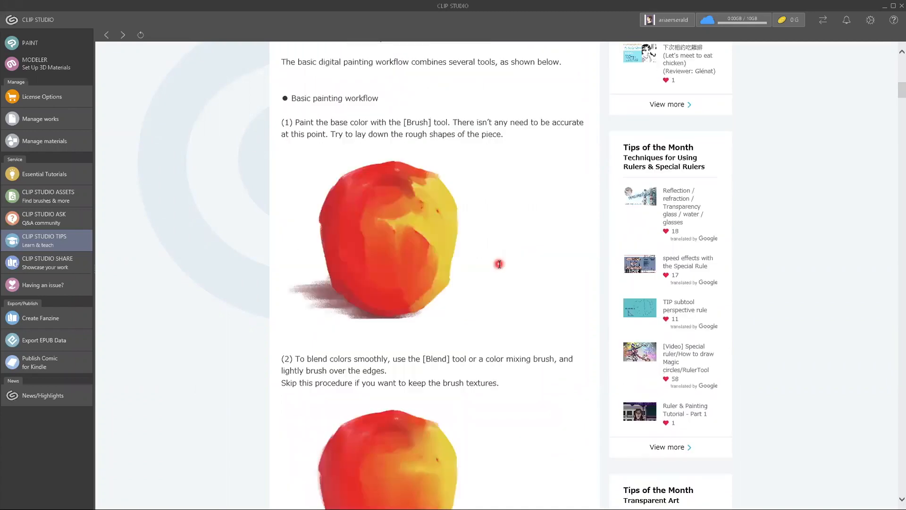
scroll(499, 266, "down", 18)
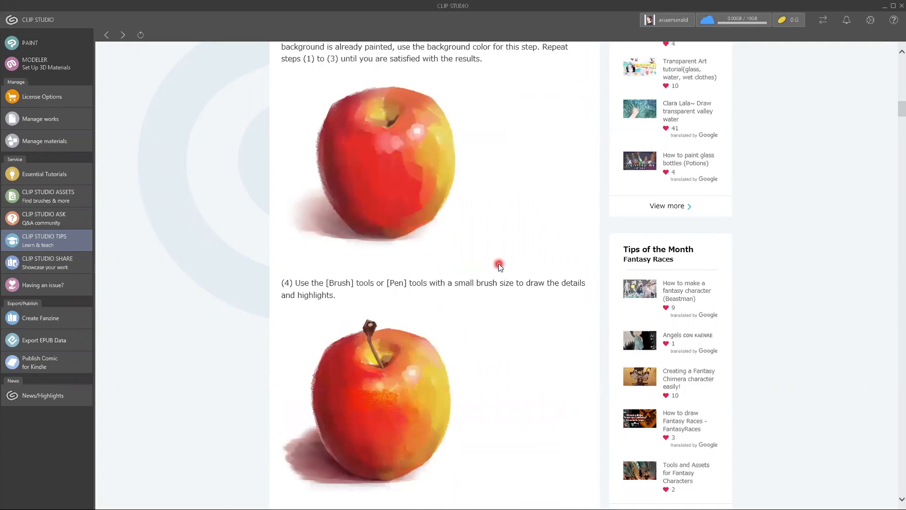
scroll(472, 262, "up", 5)
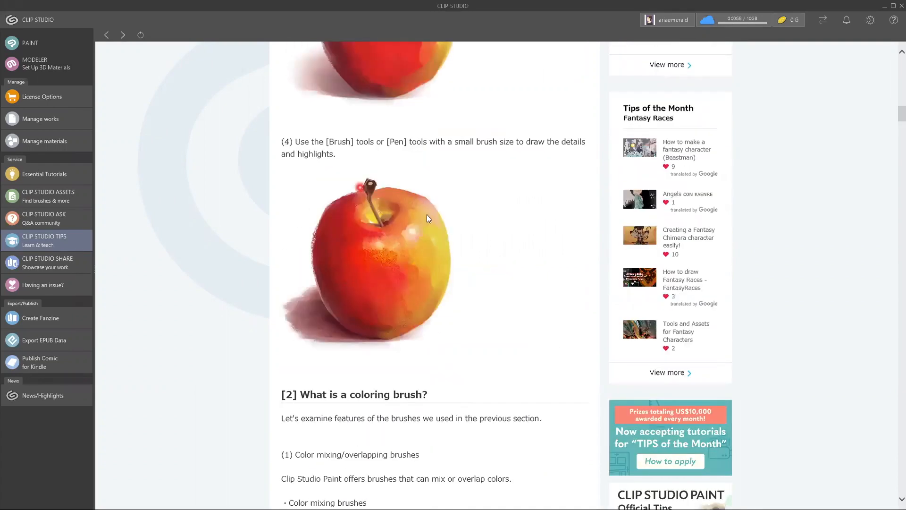
left_click(782, 211)
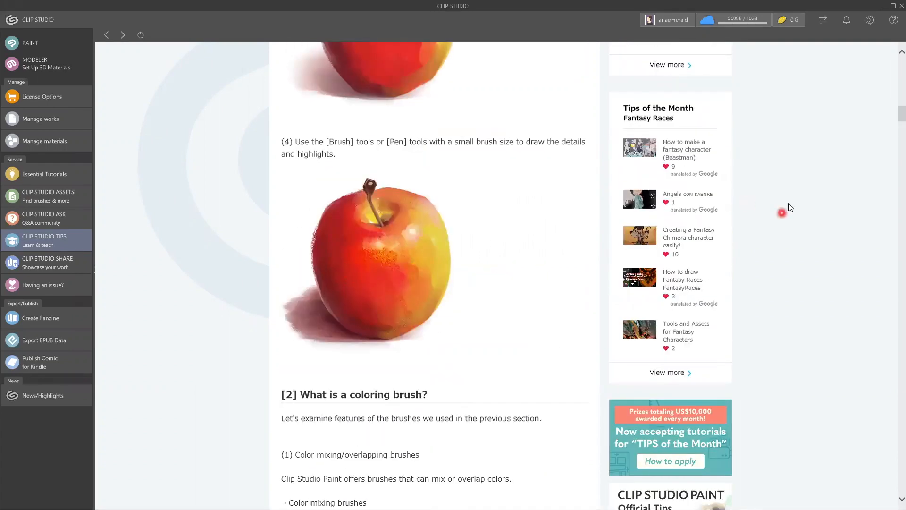
left_click(884, 6)
left_click(876, 25)
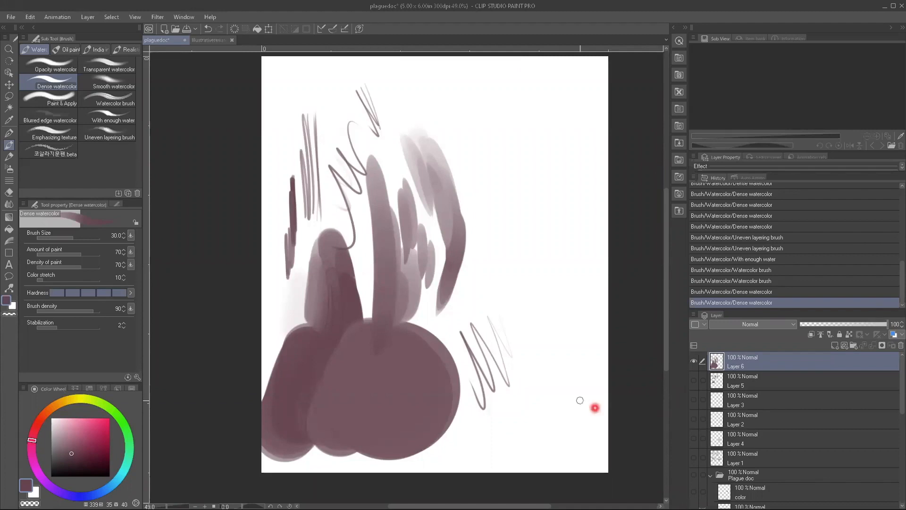
left_click(10, 17)
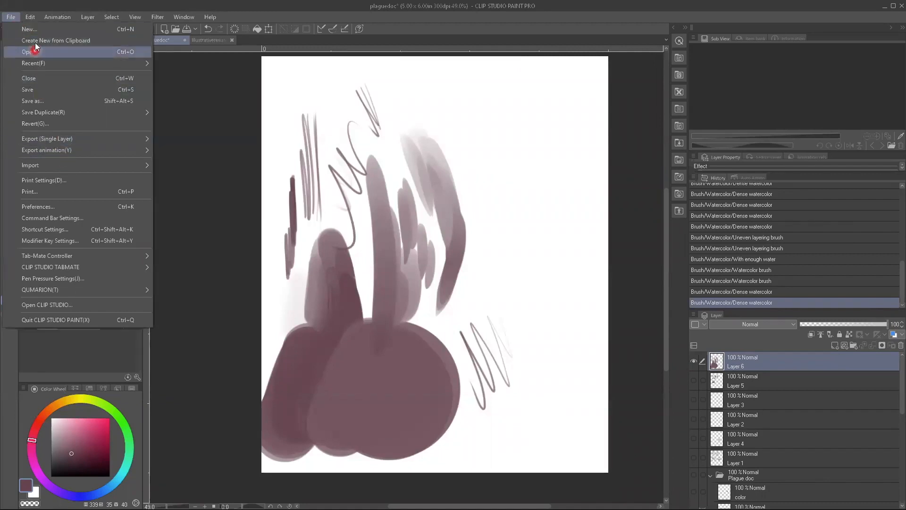
mouse_move(55, 63)
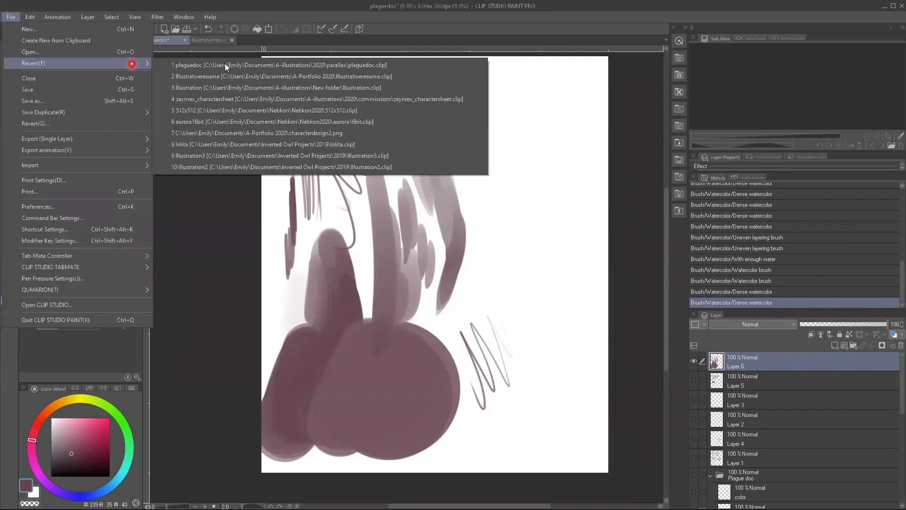
left_click(262, 88)
key("Escape")
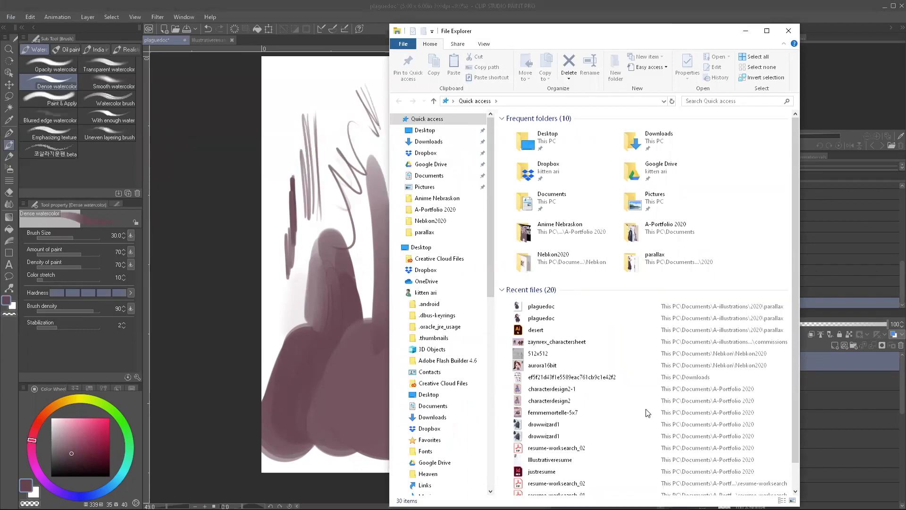
Step: Find the zayandmastiffsnow illustration through File Explorer and open it in Clip Studio Paint
scroll(656, 449, "down", 2)
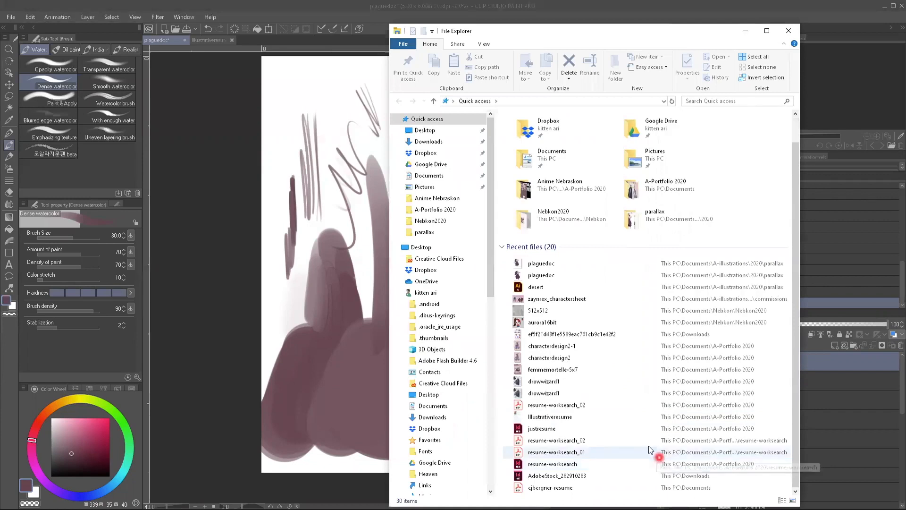
left_click(587, 135)
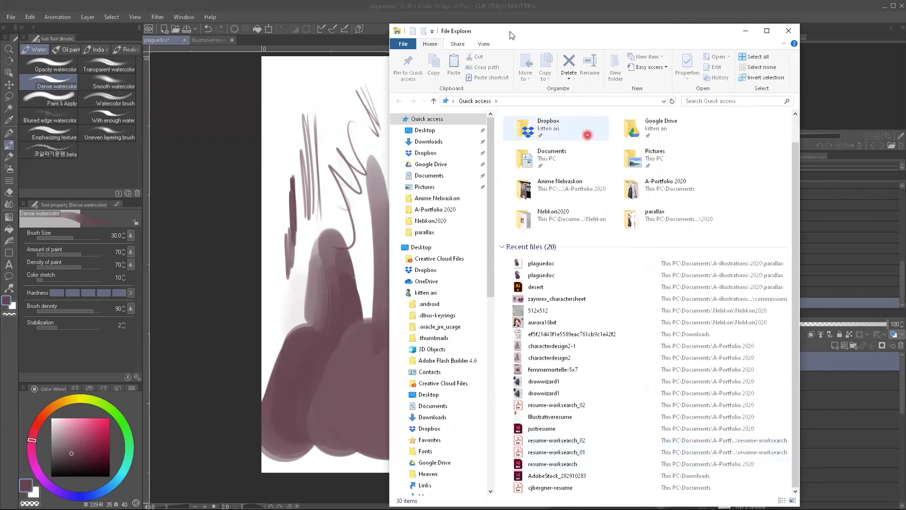
left_click_drag(512, 36, 512, 0)
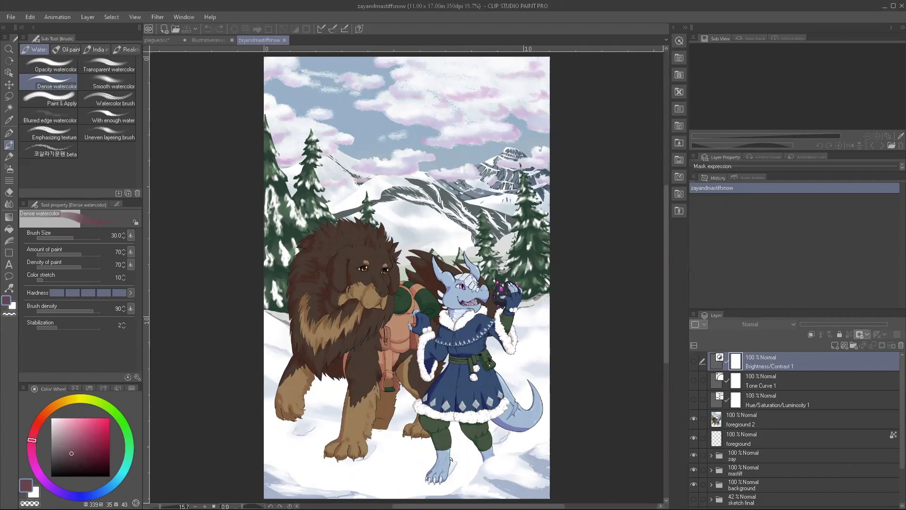
Step: Hide the foreground 2 layer and toggle the foreground layer's visibility to compare the snow in front of the characters
left_click(694, 419)
left_click(694, 421)
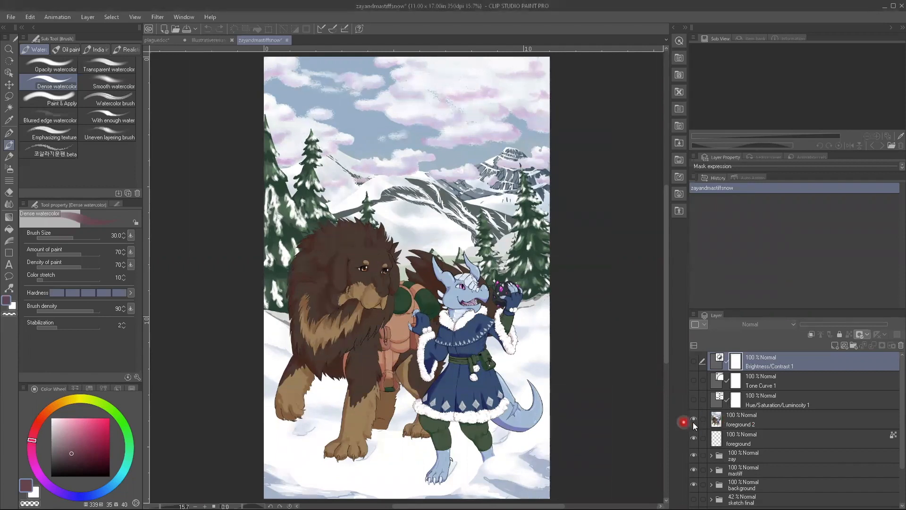
left_click(693, 420)
scroll(757, 452, "down", 2)
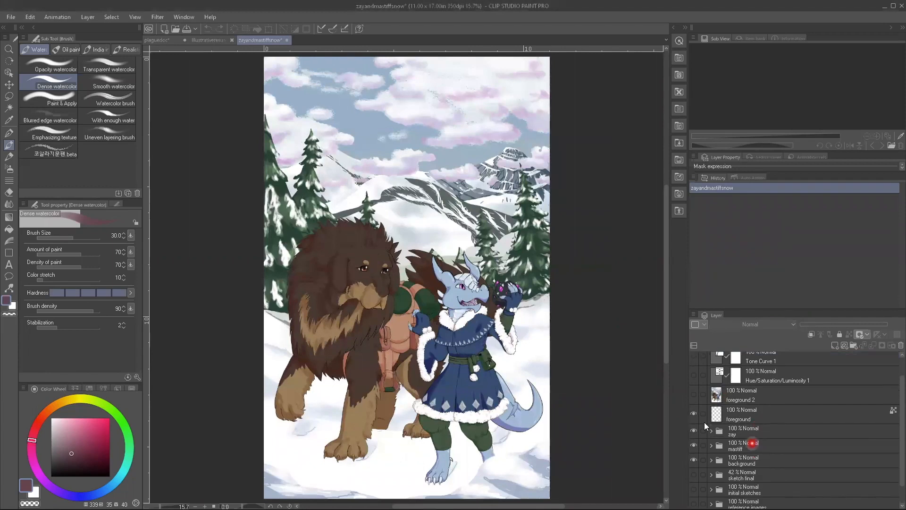
left_click(694, 414)
left_click(693, 413)
left_click(693, 413)
Step: Toggle the zay folder's visibility repeatedly to show what that character group contributes to the picture
left_click(693, 433)
left_click(693, 433)
left_click(693, 433)
left_click(693, 434)
left_click(693, 433)
left_click(693, 433)
Step: Hide the mastiff and zay folders to isolate the snowy landscape
left_click(693, 448)
left_click(694, 447)
left_click(693, 448)
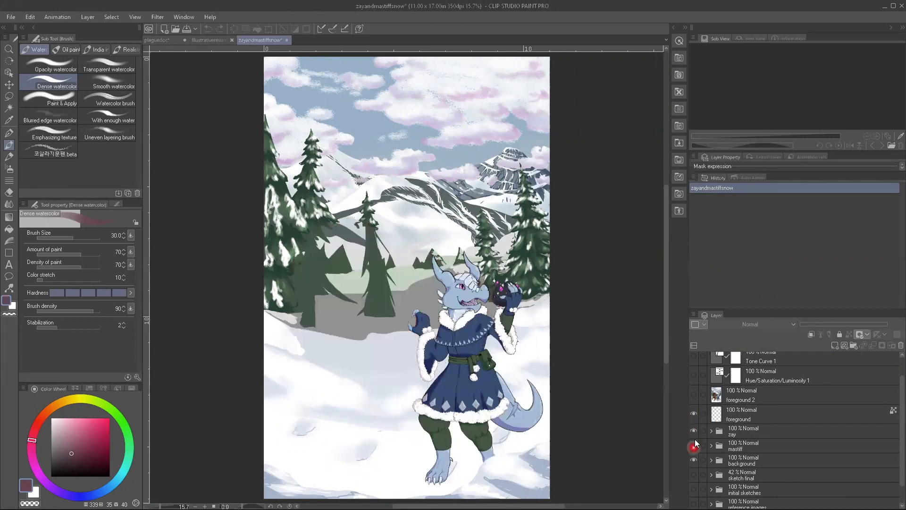
left_click(694, 431)
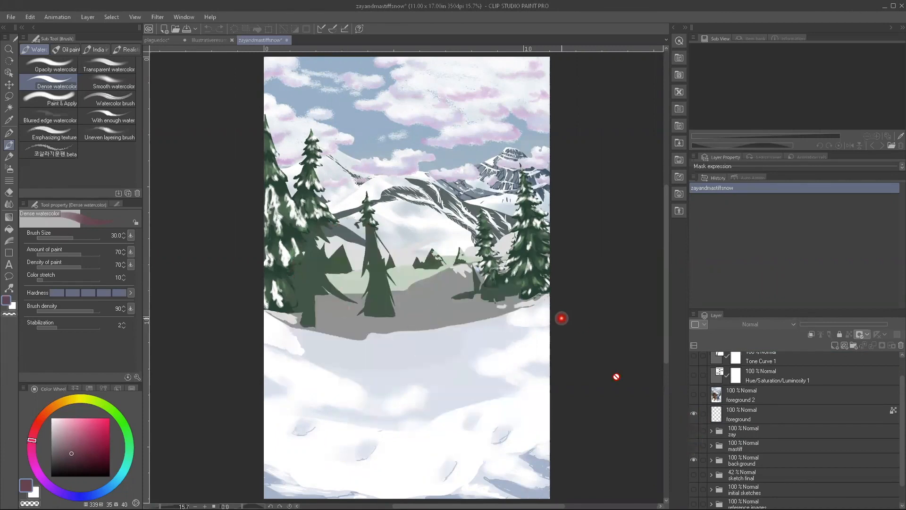
Step: Toggle the background folder off and back on, then expand it to reach its individual layers
left_click(693, 461)
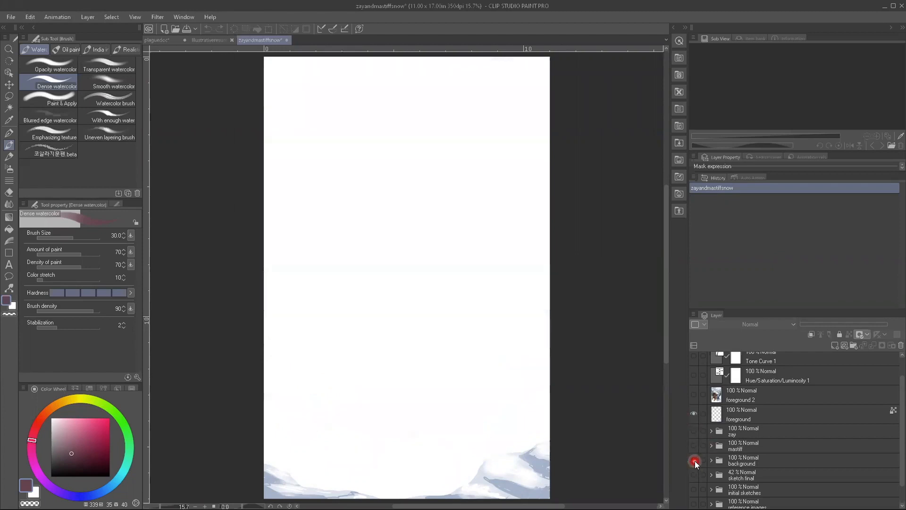
left_click(694, 461)
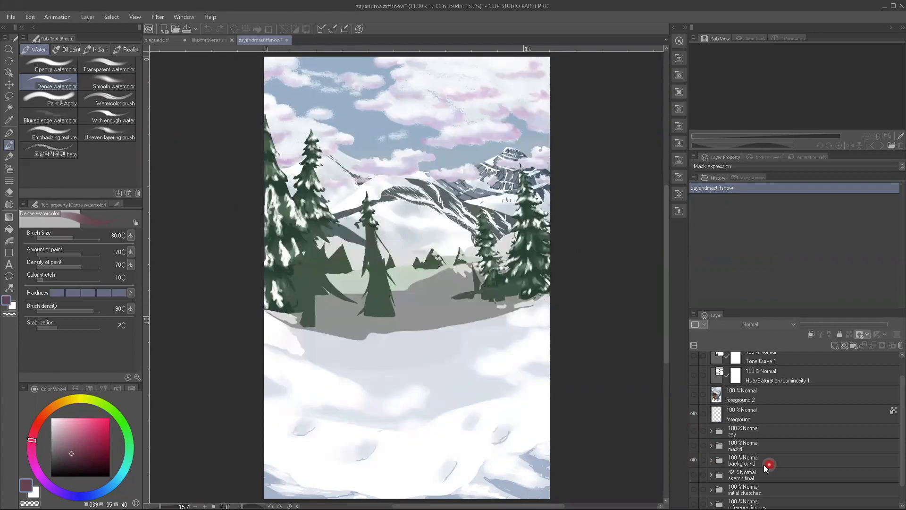
scroll(767, 465, "down", 1)
left_click(711, 437)
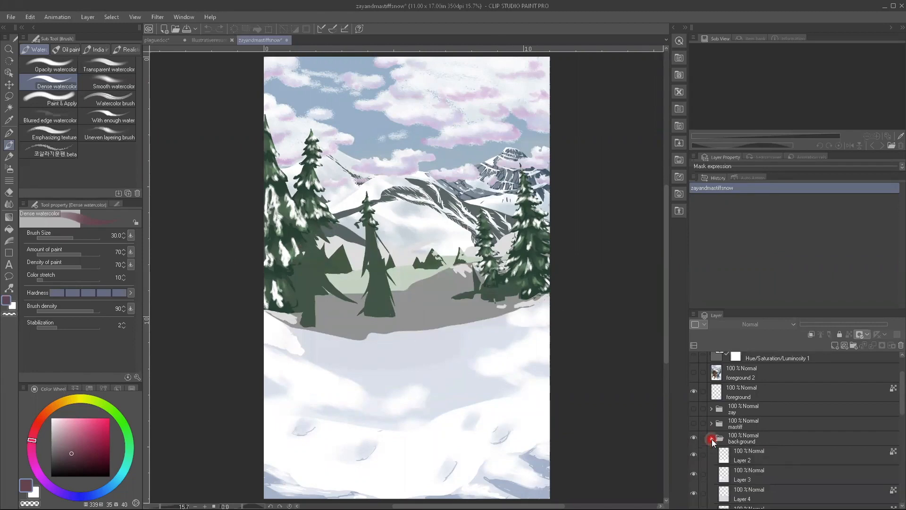
scroll(753, 455, "down", 2)
scroll(761, 463, "down", 1)
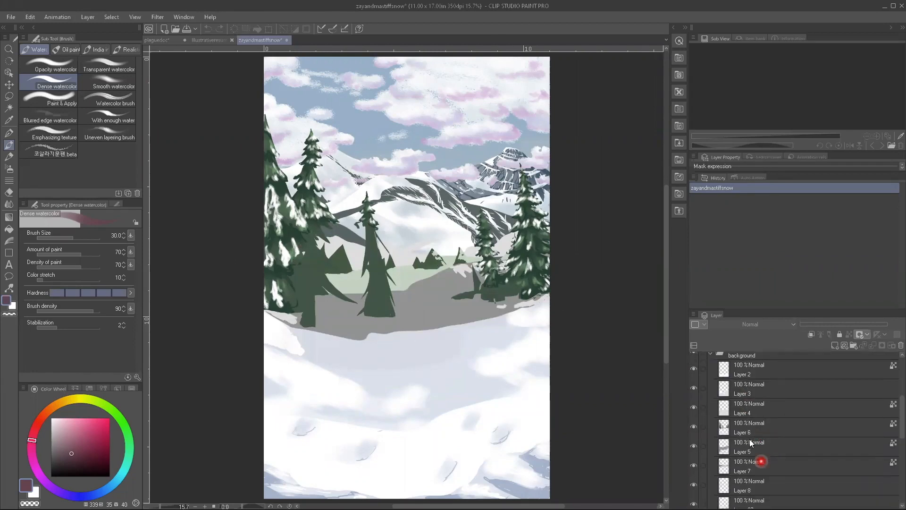
Step: Toggle Layer 2 of the background folder on and off to examine what it holds
left_click(694, 370)
left_click(694, 370)
left_click(694, 370)
left_click(693, 371)
left_click(694, 372)
left_click(694, 372)
Step: Toggle the background folder's Layer 3, Layer 4 and Layer 6 one after another to examine each layer's content
left_click(694, 389)
left_click(694, 391)
left_click(694, 408)
left_click(694, 409)
left_click(694, 429)
left_click(694, 430)
Step: Compare Layer 5 and Layer 6 of the background by switching their visibility off and on
left_click(694, 444)
left_click(691, 425)
left_click(692, 425)
left_click(694, 446)
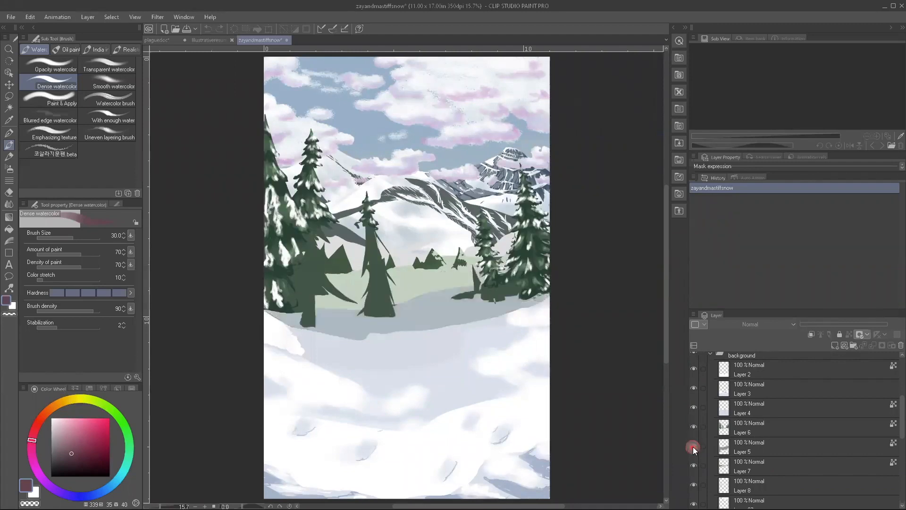
left_click(693, 446)
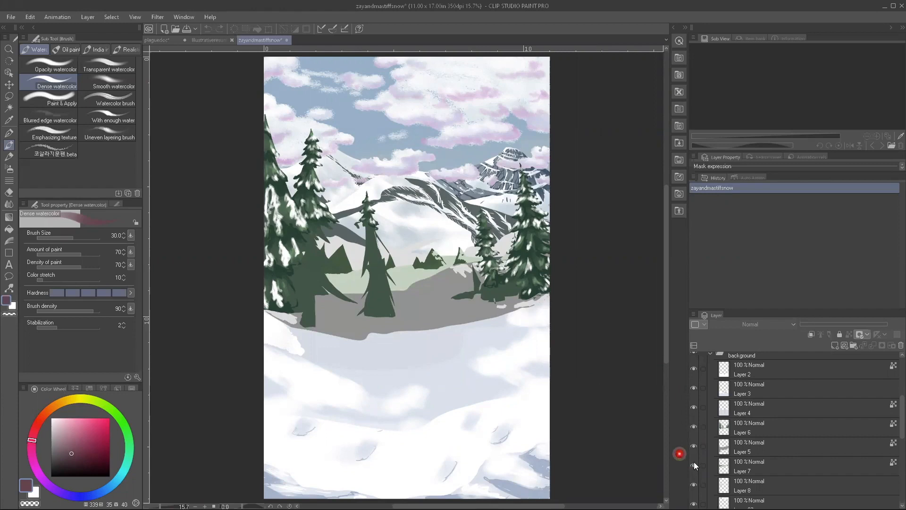
Step: Toggle Layer 7, Layer 8 and Layer 27 of the background in turn to examine the midground parts
left_click(694, 465)
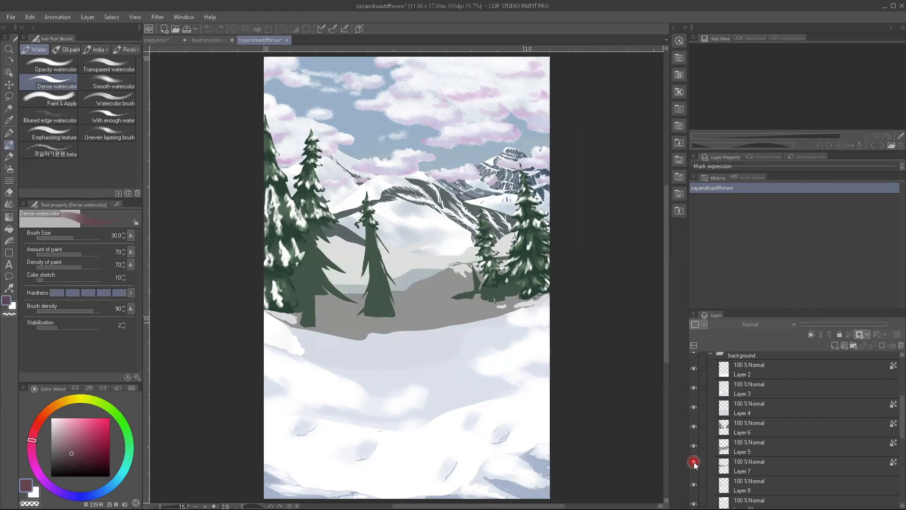
left_click(693, 463)
left_click(693, 485)
left_click(694, 485)
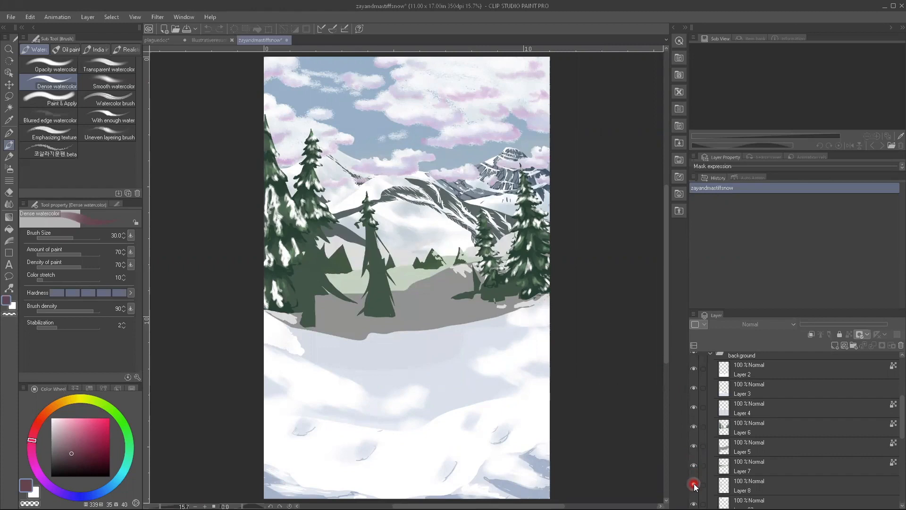
scroll(694, 485, "down", 2)
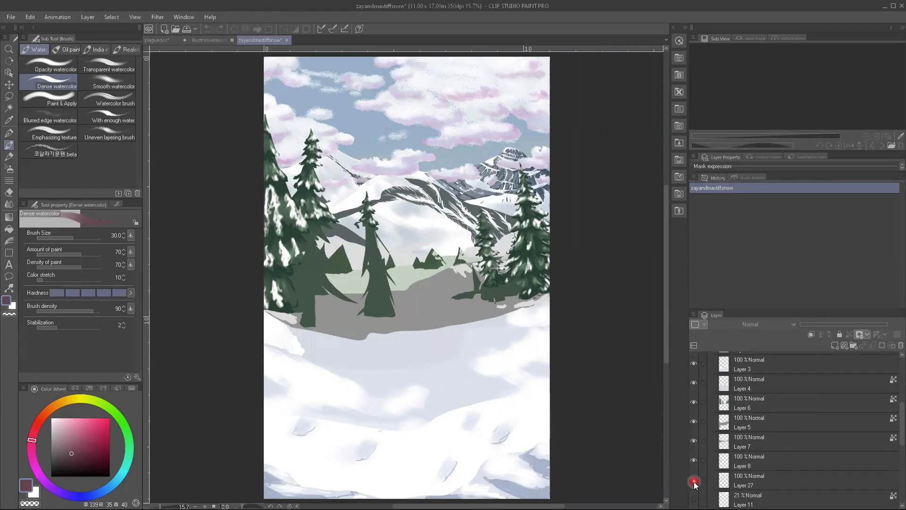
left_click(694, 483)
left_click(695, 482)
Step: Recheck Layer 8, Layer 7 and Layer 27 by switching each one's visibility off and back on
left_click(693, 460)
left_click(693, 461)
left_click(693, 441)
left_click(693, 440)
left_click(693, 461)
left_click(694, 460)
left_click(694, 482)
left_click(694, 482)
scroll(724, 493, "down", 1)
left_click(693, 455)
left_click(694, 455)
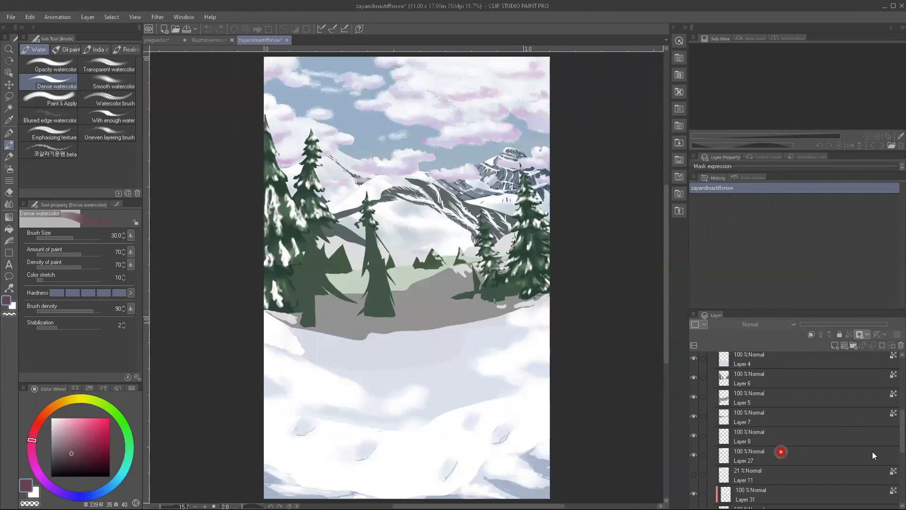
Step: Toggle Layer 31, Layer 9, Layer 28 and Layer 29 further down the background folder to examine their content
scroll(785, 445, "down", 4)
scroll(785, 444, "down", 2)
scroll(734, 433, "up", 3)
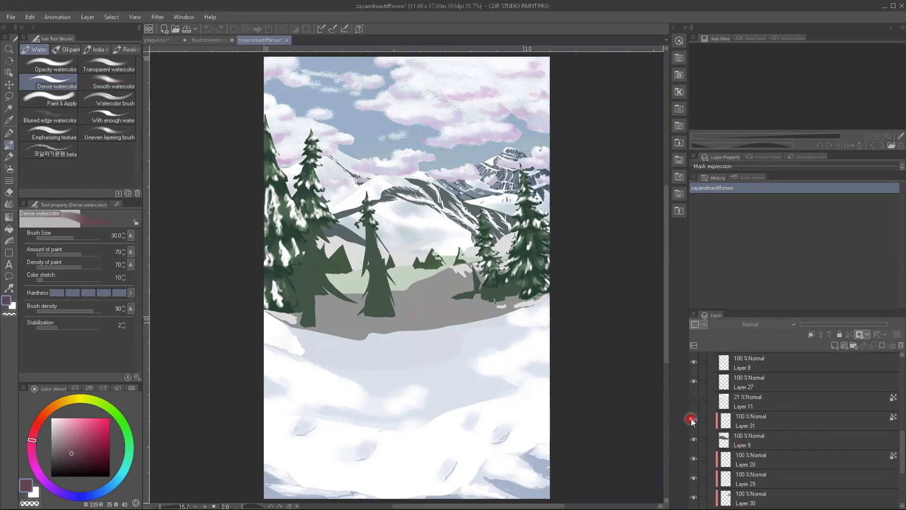
left_click(692, 419)
left_click(694, 439)
left_click(695, 441)
left_click(694, 441)
left_click(695, 459)
left_click(695, 458)
left_click(696, 478)
left_click(696, 478)
Step: Toggle Layer 30 and the background layers beneath it to examine what each one adds
scroll(696, 478, "down", 1)
left_click(695, 454)
left_click(695, 473)
left_click(695, 473)
scroll(694, 486, "down", 1)
left_click(694, 480)
left_click(694, 480)
left_click(694, 500)
left_click(694, 500)
Step: Show the zay and mastiff folders again above the background
scroll(742, 453, "up", 3)
scroll(741, 453, "up", 5)
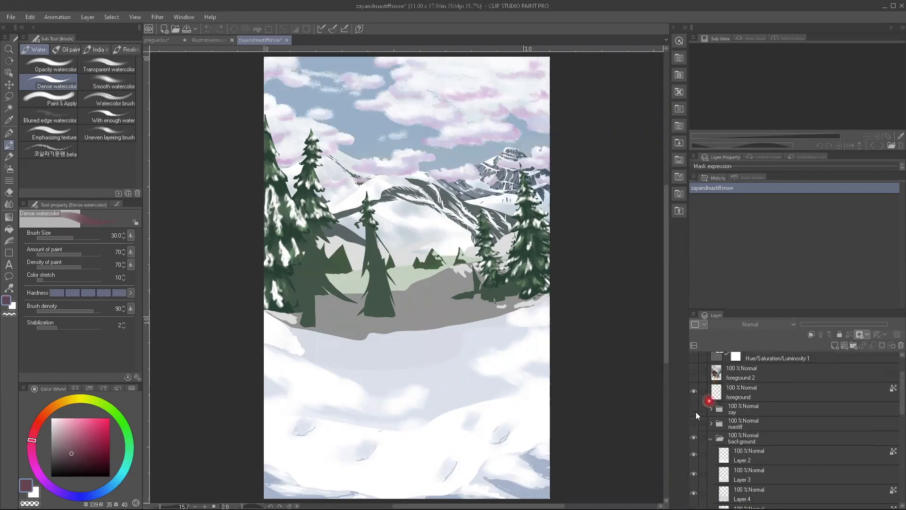
left_click(694, 409)
left_click(694, 423)
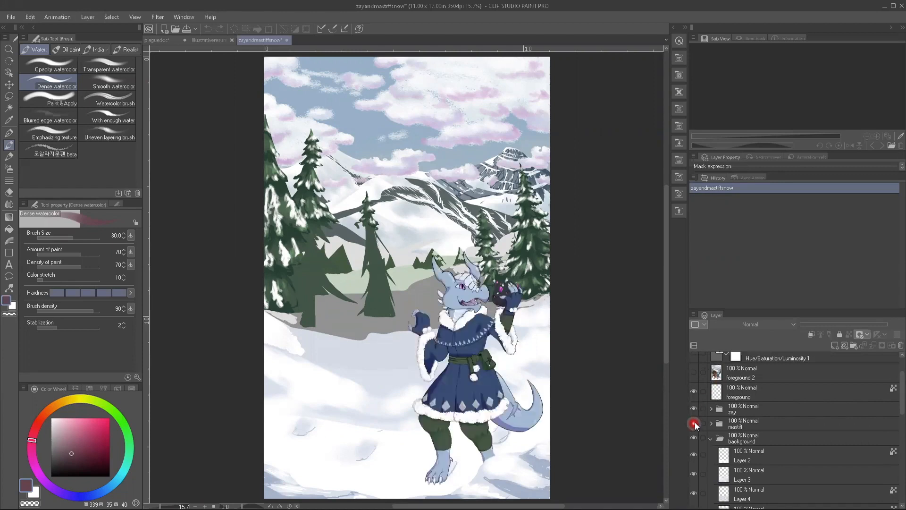
scroll(742, 421, "up", 2)
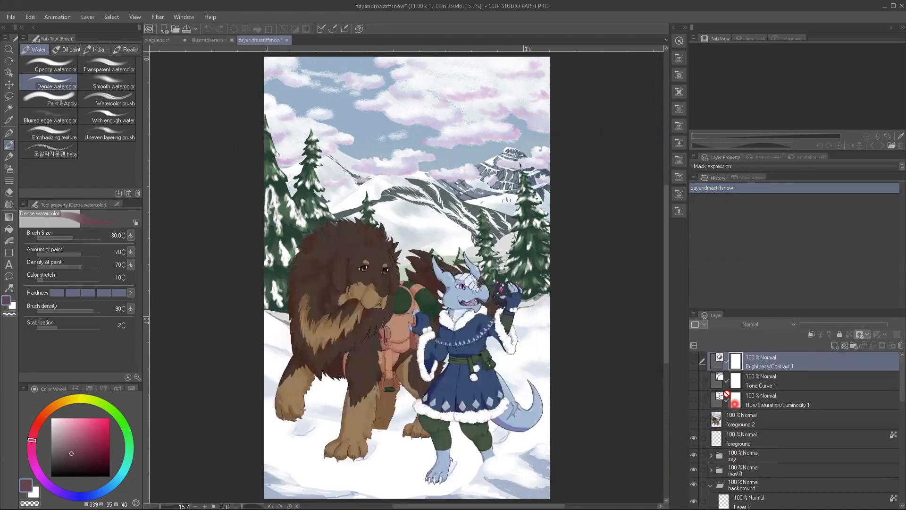